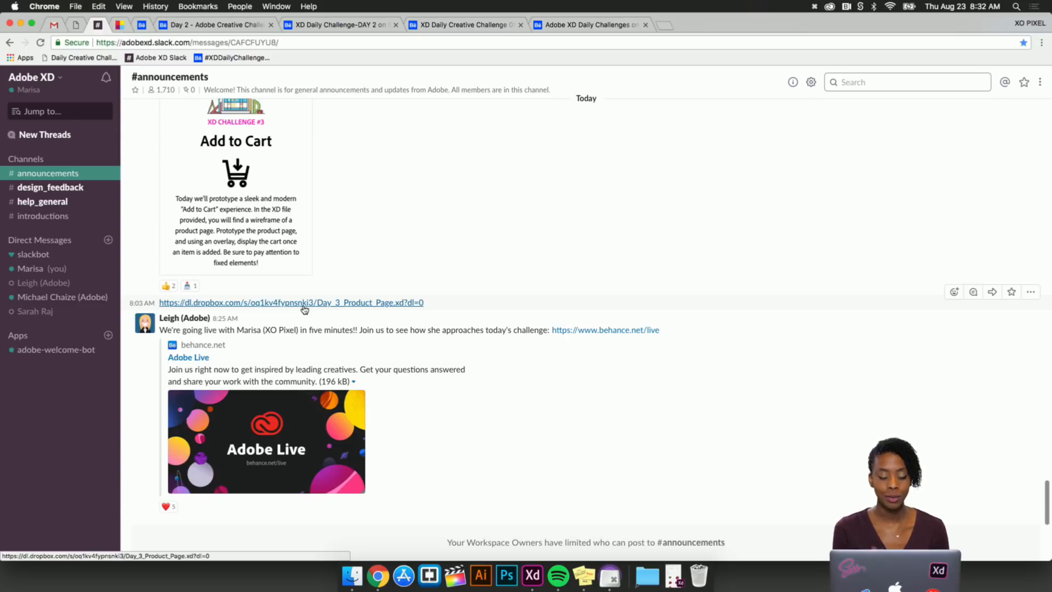
Read the latest posts in the design_feedback and help_general channels, and bring up the XDDAILYCHALLENGE project gallery on Behance
click(81, 189)
scroll(361, 377, down, 3)
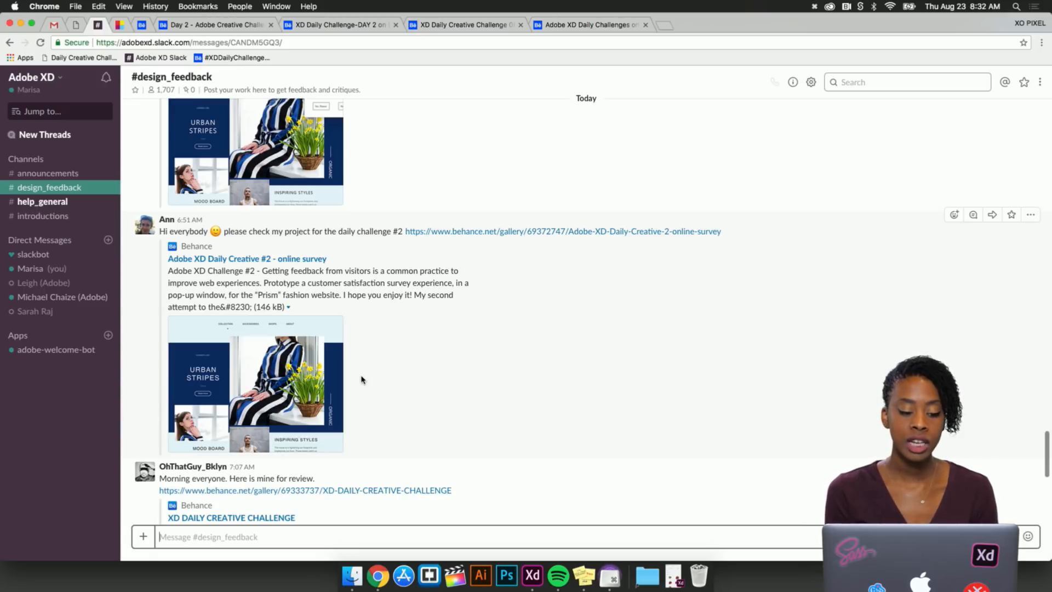
scroll(361, 379, down, 10)
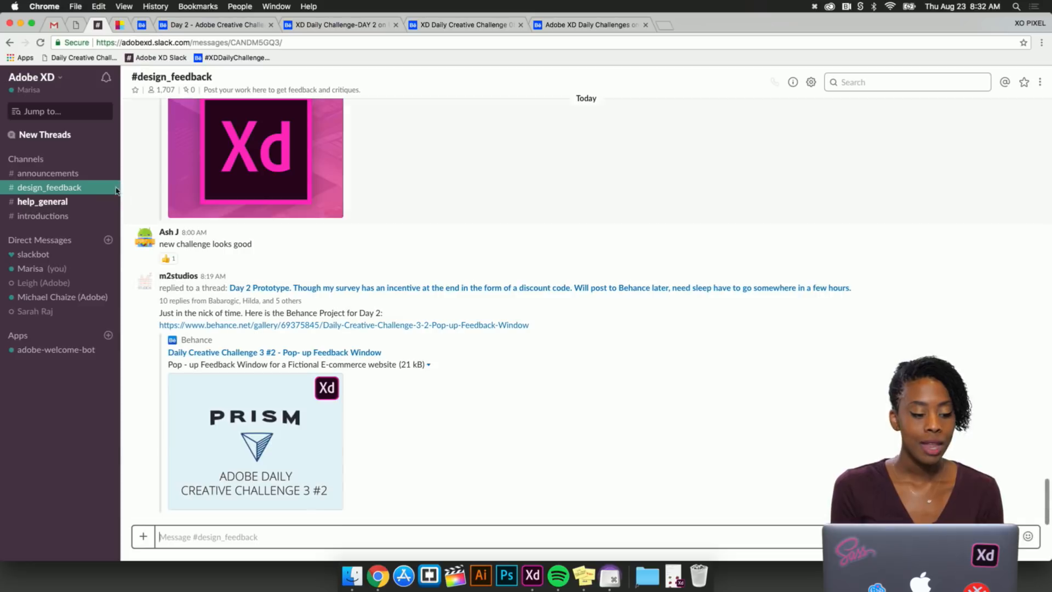
click(57, 206)
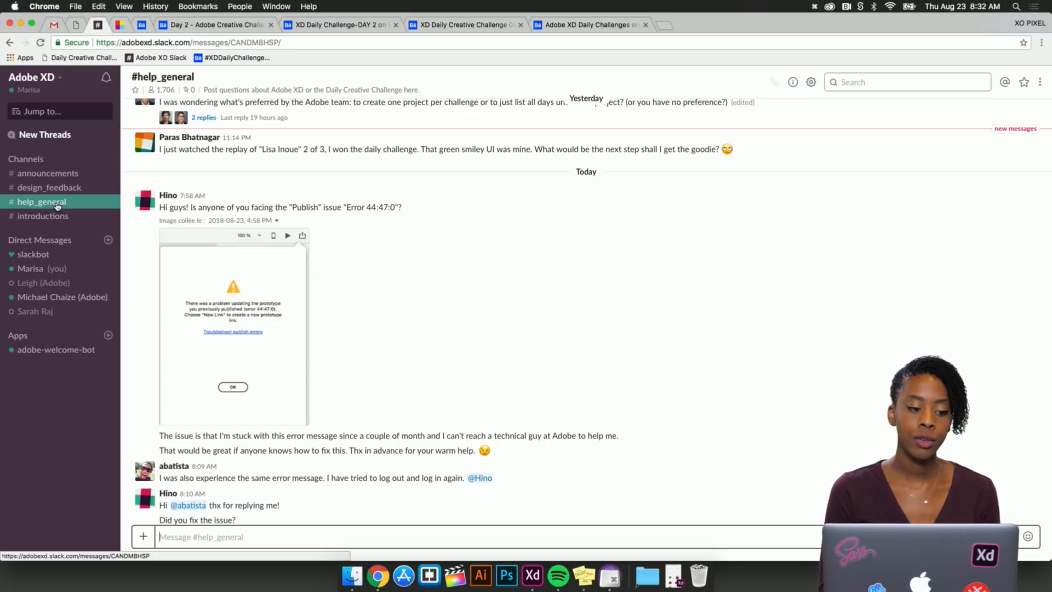
click(141, 31)
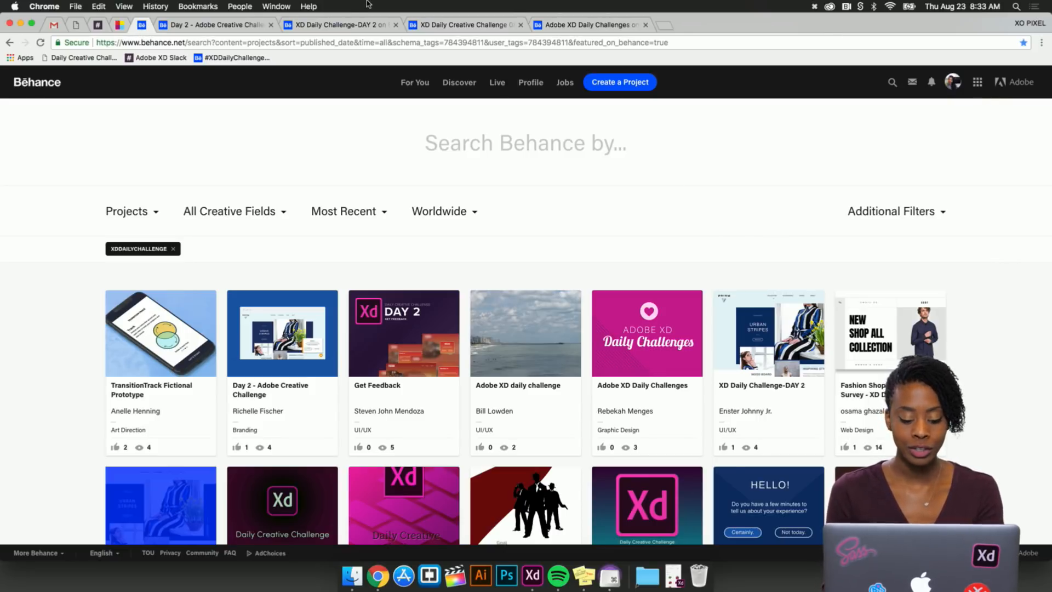
Switch to Adobe XD and review the challenge brief, the design outline and the Get Inspired reference images in Day_3_Product_Page
key(F4)
key(F4)
key(F3)
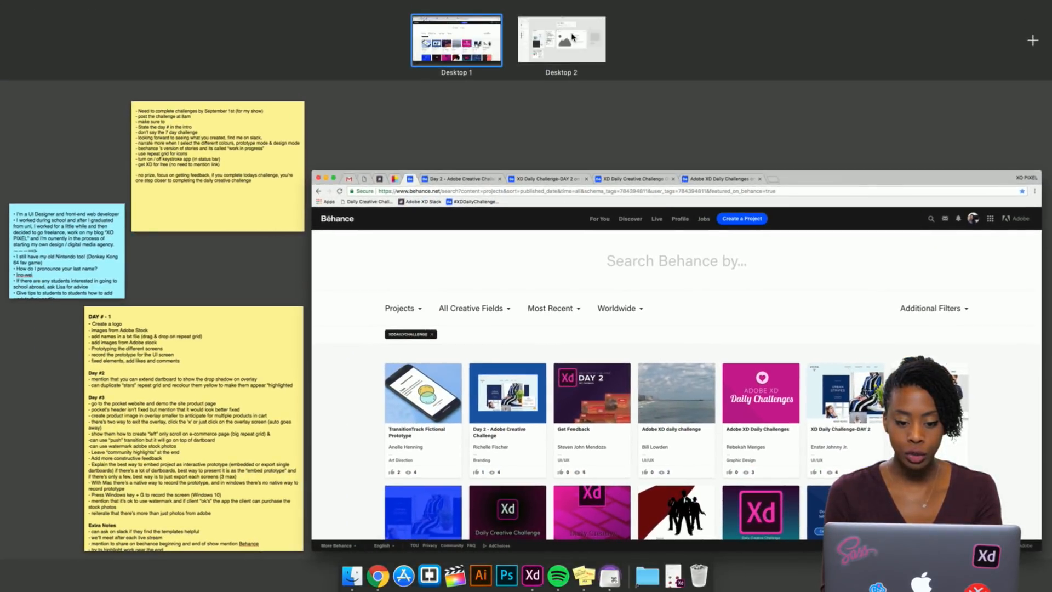
click(567, 35)
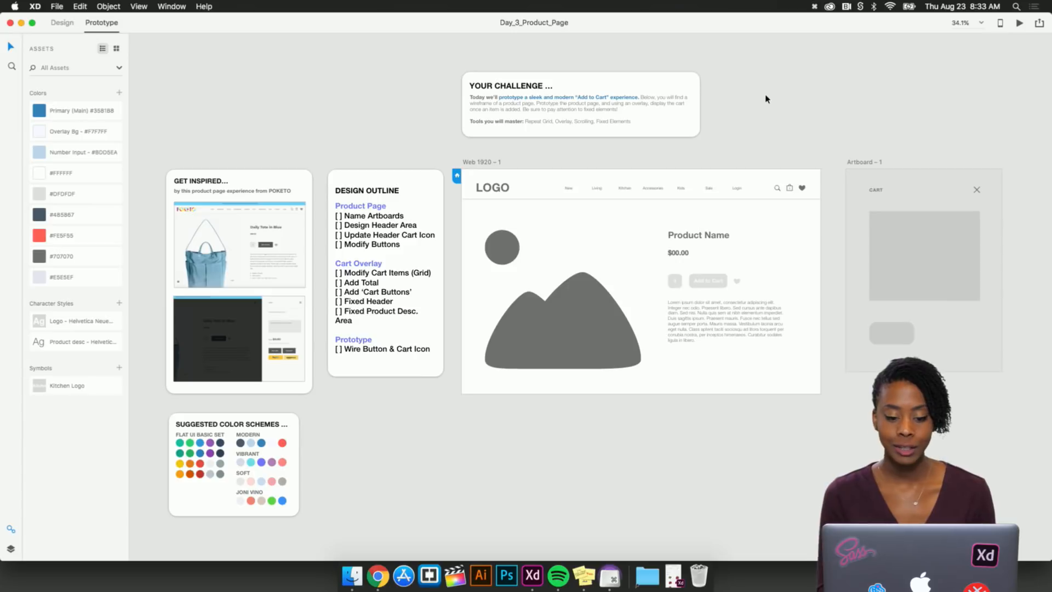
scroll(766, 99, right, 1)
scroll(766, 99, left, 2)
scroll(766, 100, left, 3)
scroll(766, 99, down, 1)
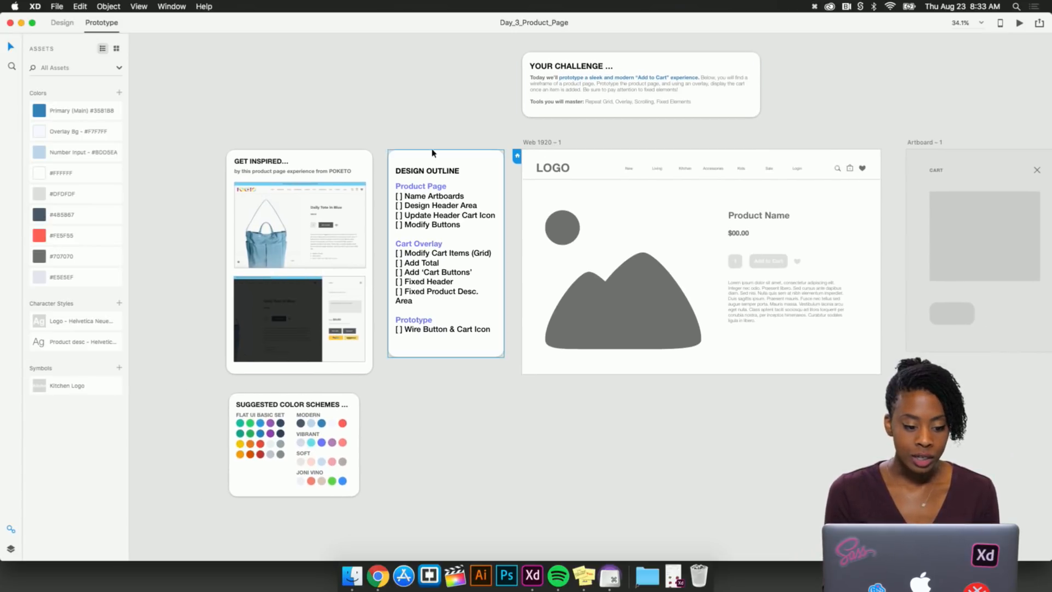
scroll(372, 134, up, 5)
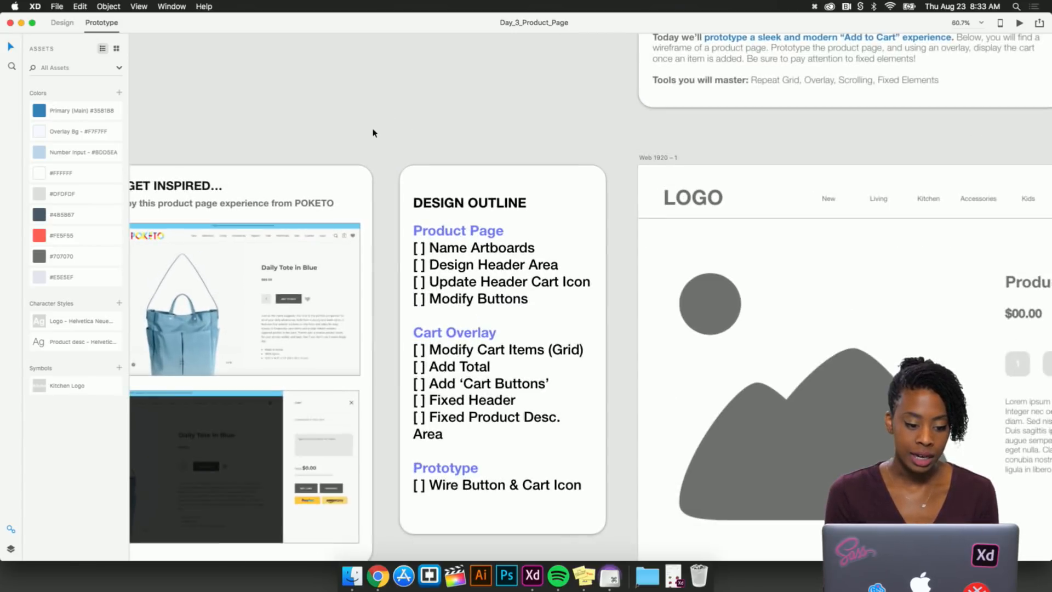
scroll(372, 131, left, 3)
scroll(373, 131, down, 2)
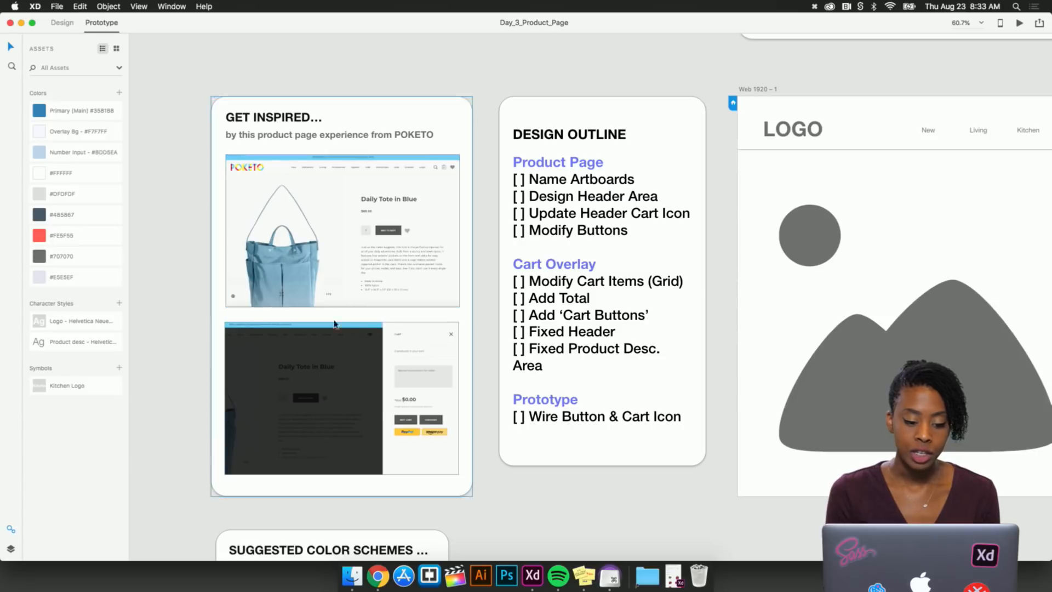
scroll(264, 231, up, 3)
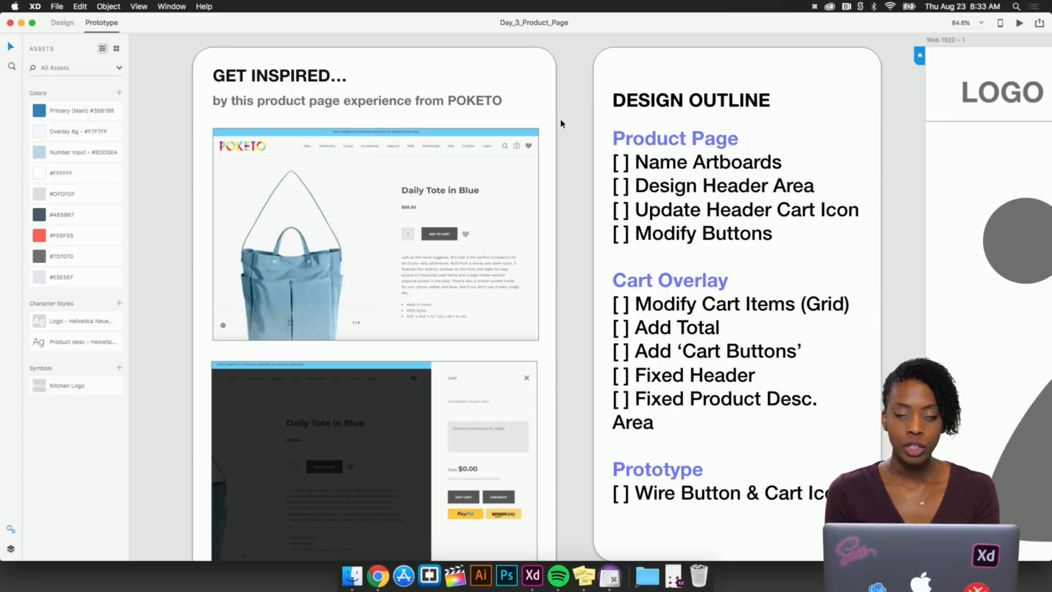
Switch to Chrome and bring up the POKETO product page for the Daily Tote in Navy
key(F4)
key(F4)
key(F3)
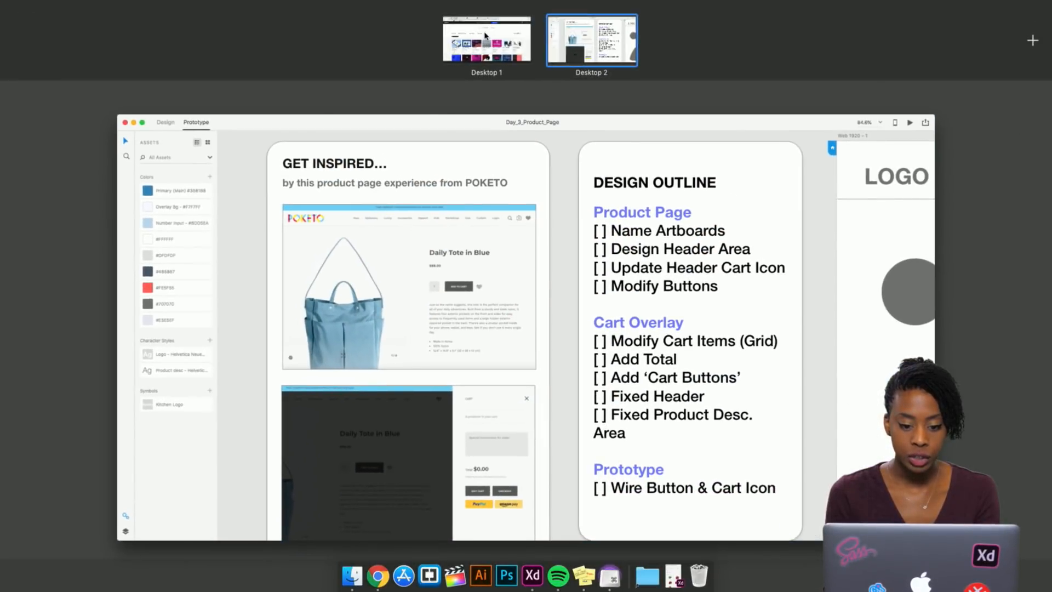
click(486, 36)
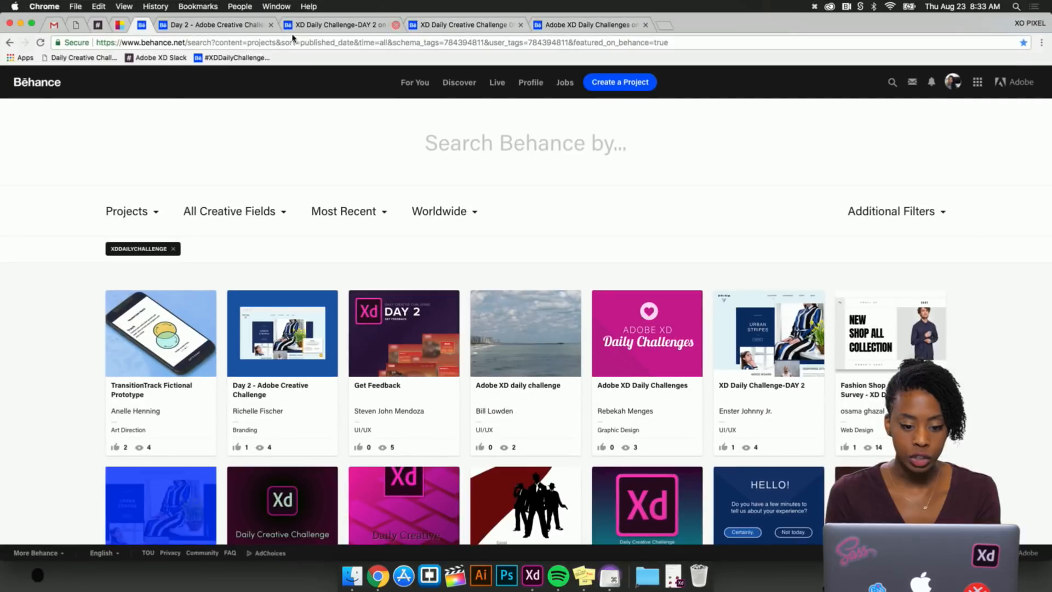
click(119, 25)
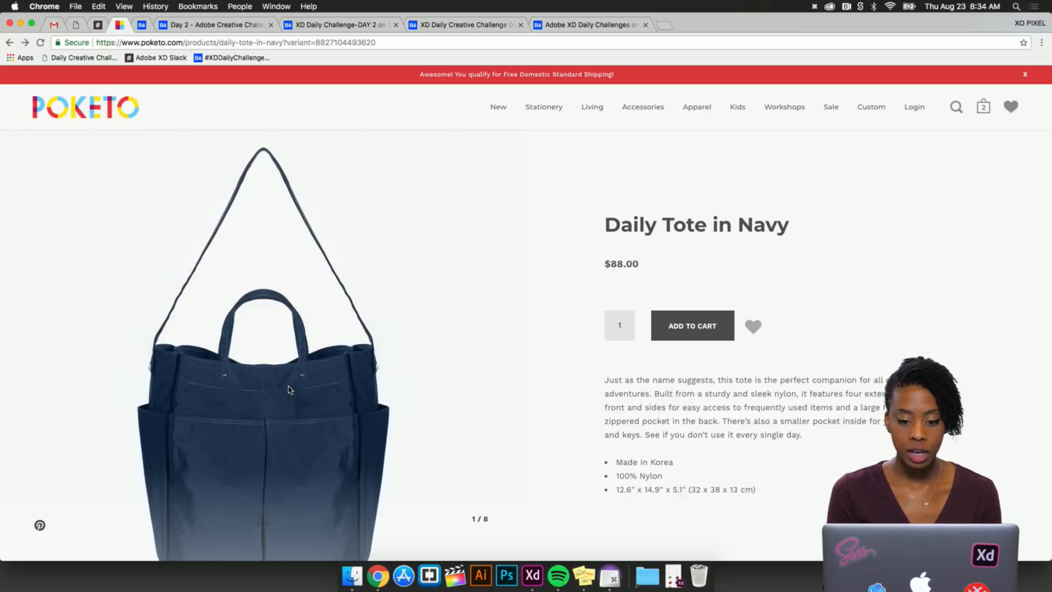
Examine how the product photos, the description area and the site header behave while scrolling through the POKETO page
scroll(302, 321, down, 10)
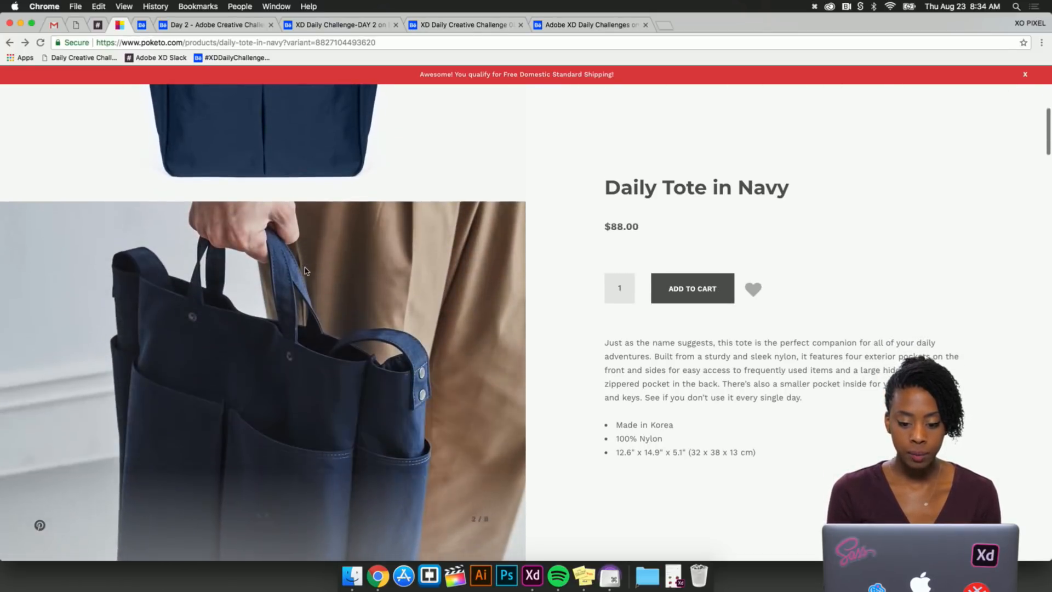
scroll(305, 271, down, 10)
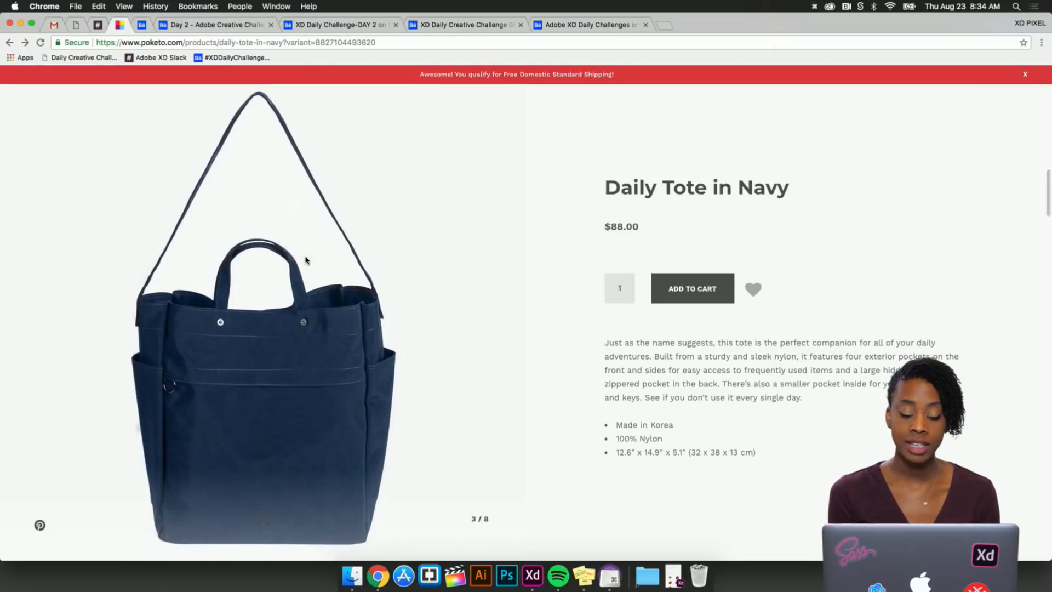
scroll(316, 301, down, 5)
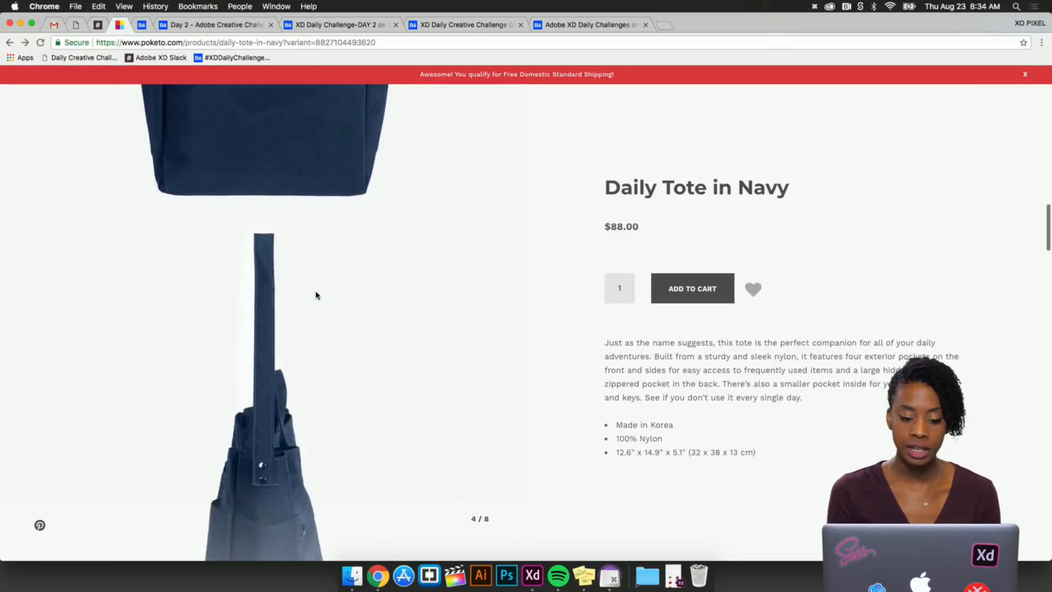
scroll(316, 296, down, 5)
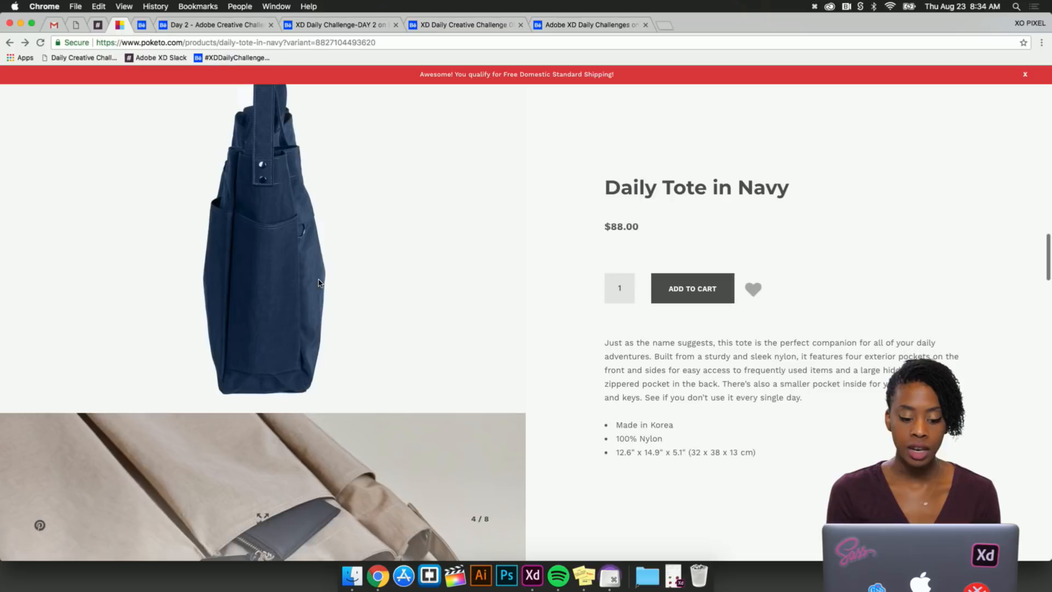
scroll(319, 283, down, 3)
scroll(320, 282, up, 10)
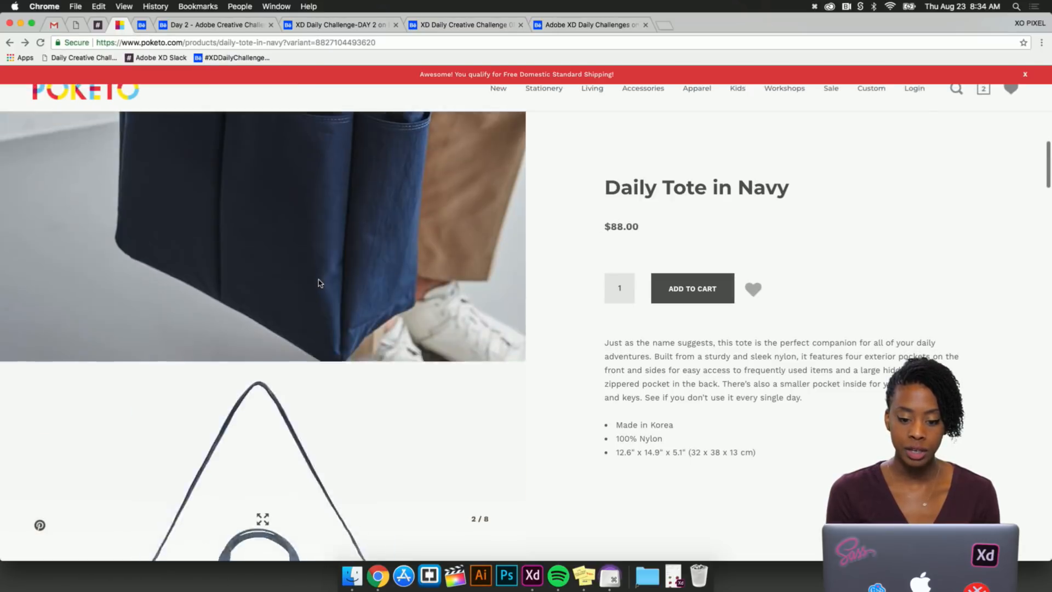
scroll(319, 282, down, 10)
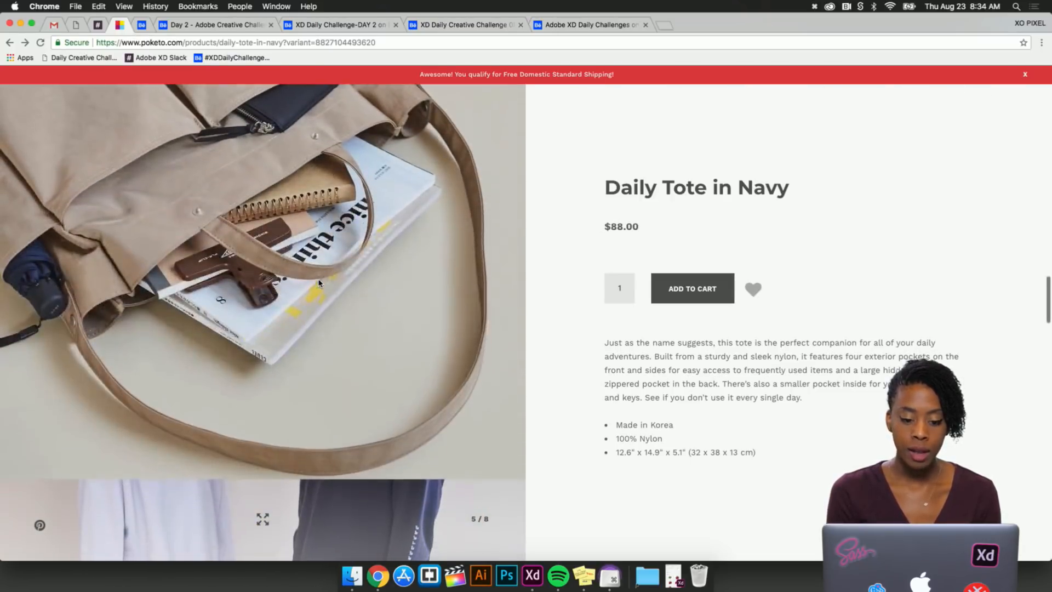
scroll(319, 283, up, 8)
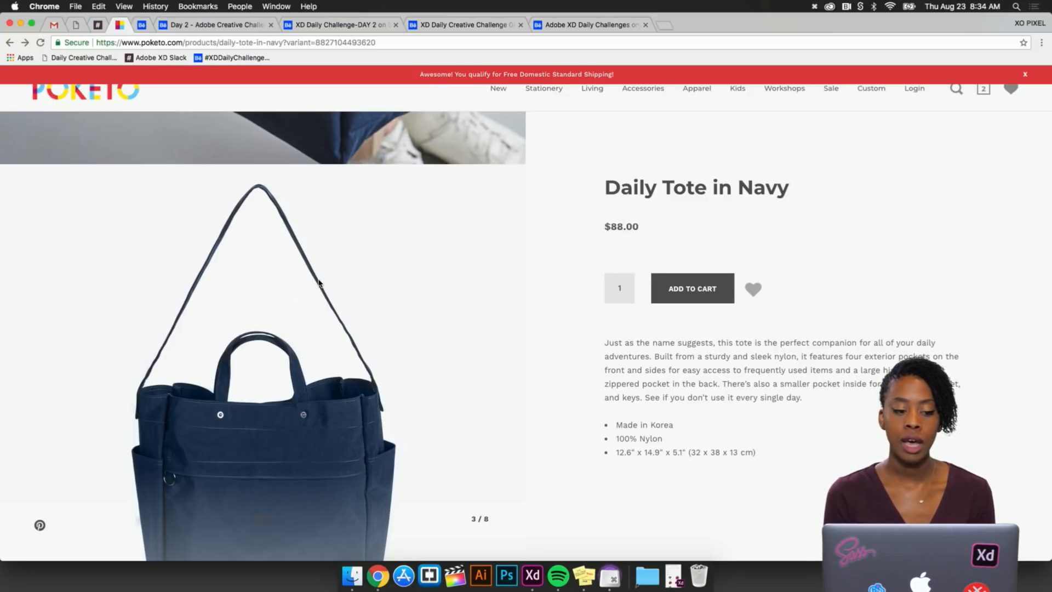
scroll(318, 283, down, 4)
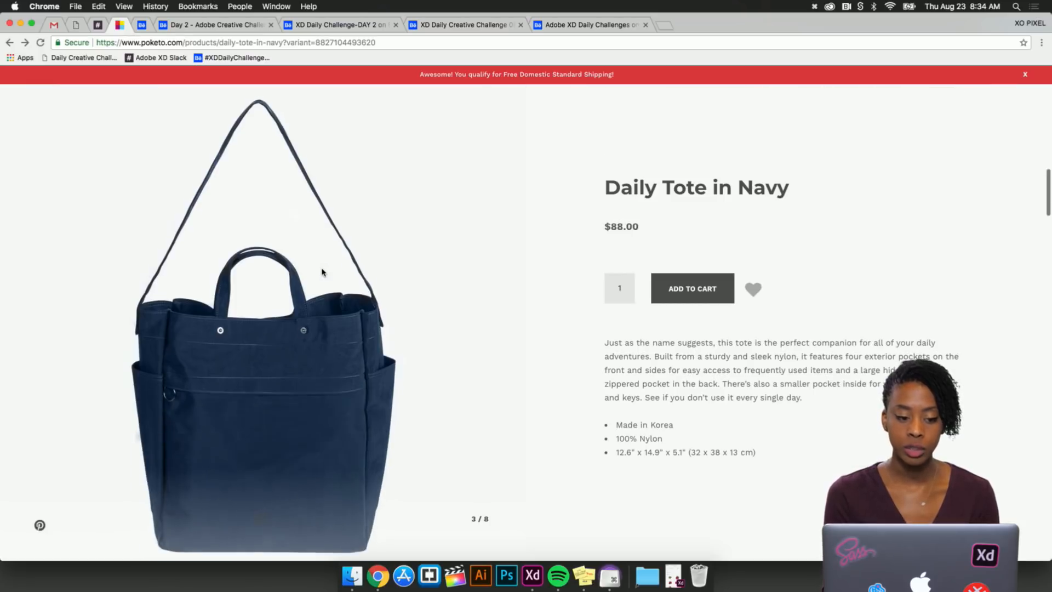
scroll(322, 272, down, 8)
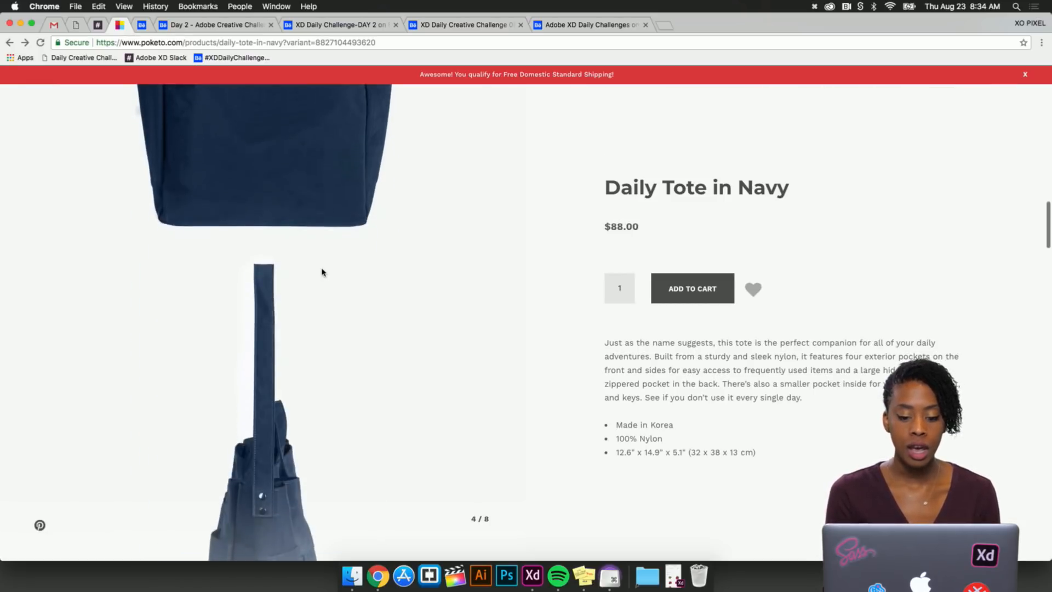
scroll(322, 270, up, 6)
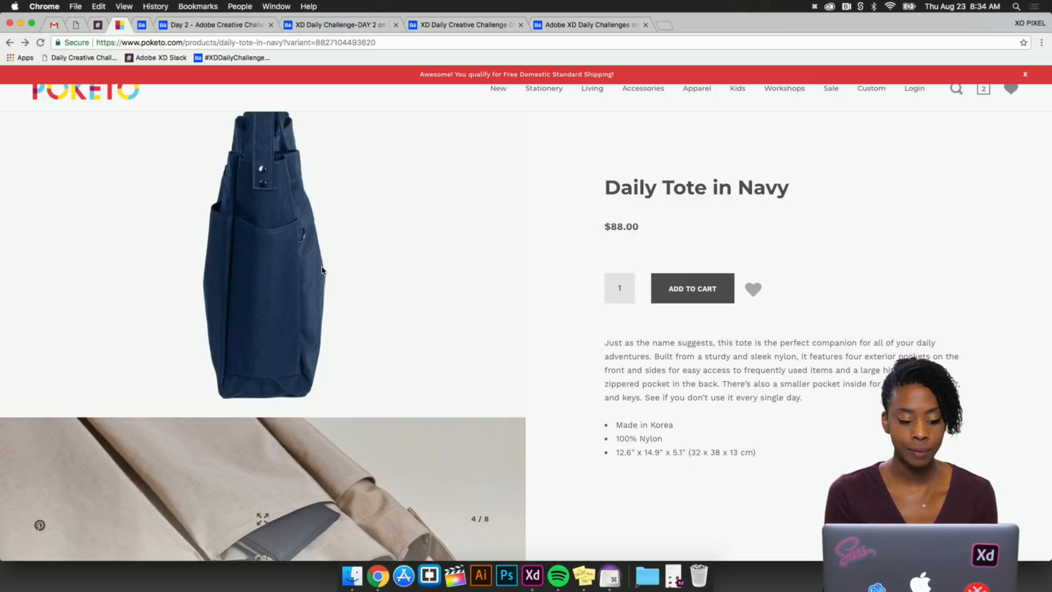
scroll(322, 270, down, 15)
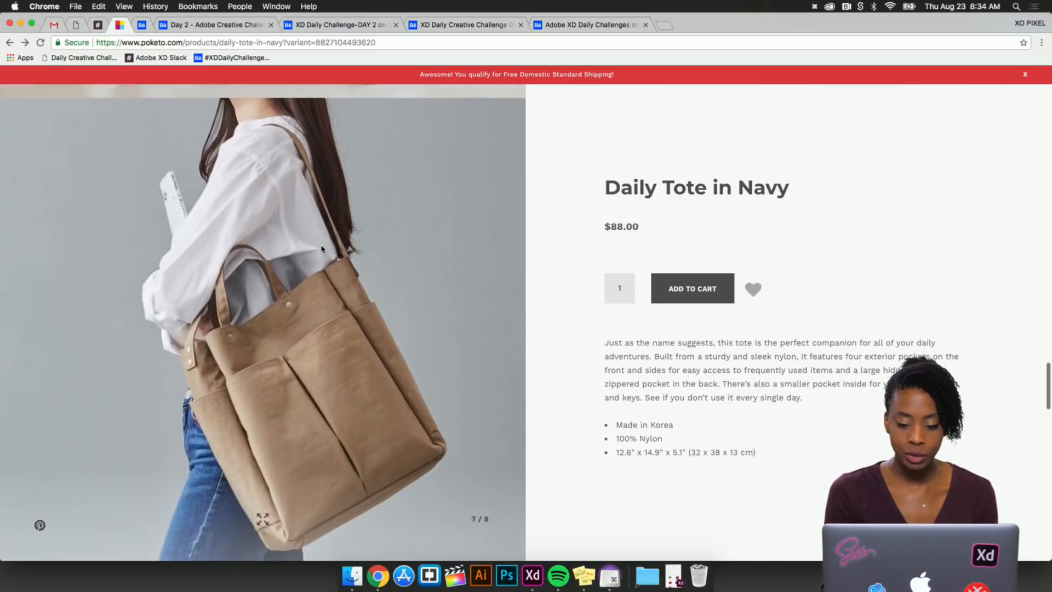
scroll(322, 248, down, 10)
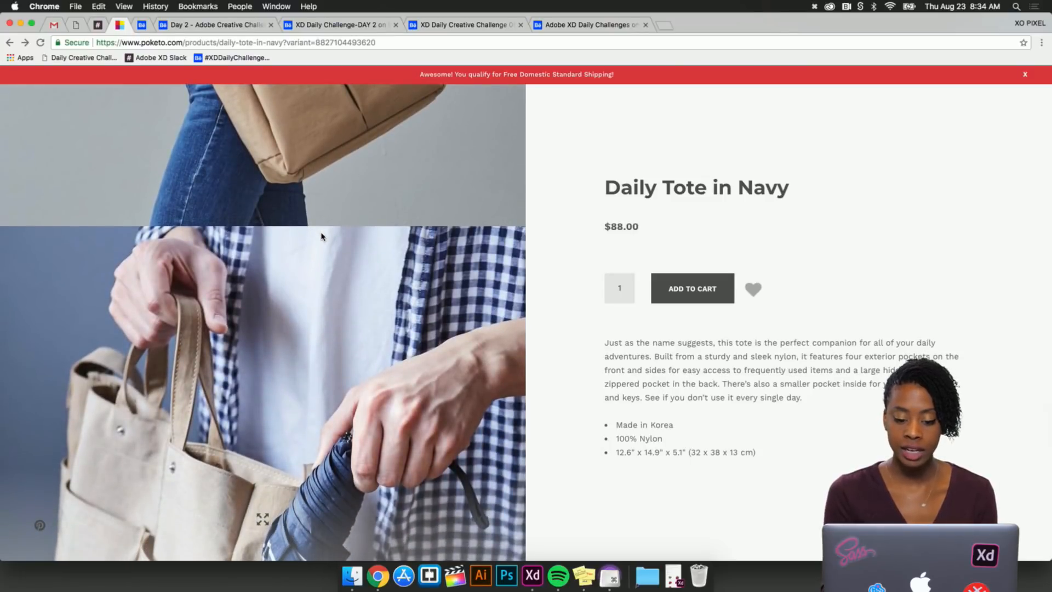
scroll(322, 236, down, 8)
scroll(322, 236, up, 4)
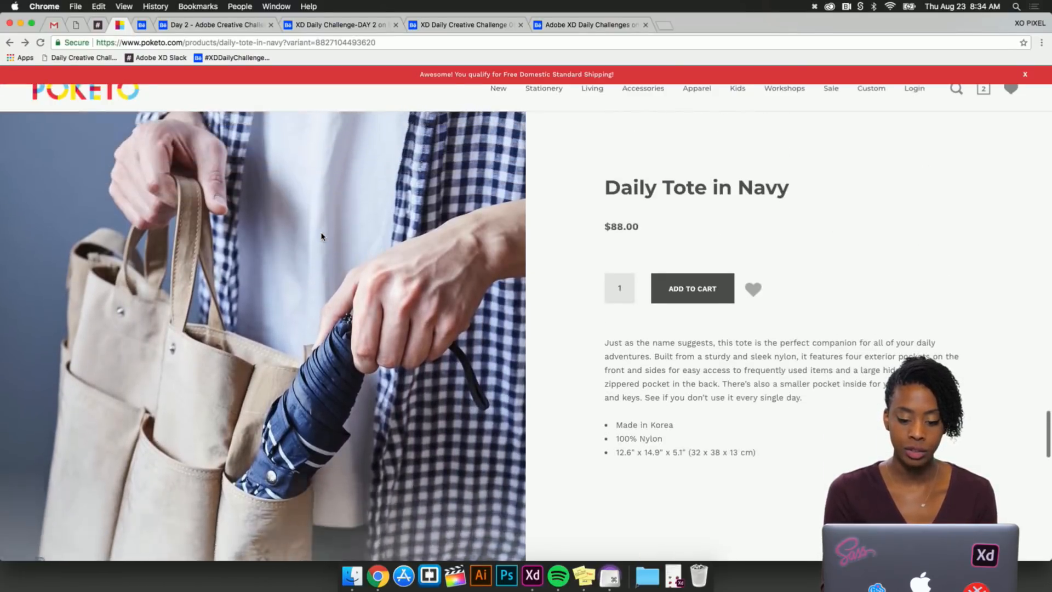
scroll(321, 236, up, 10)
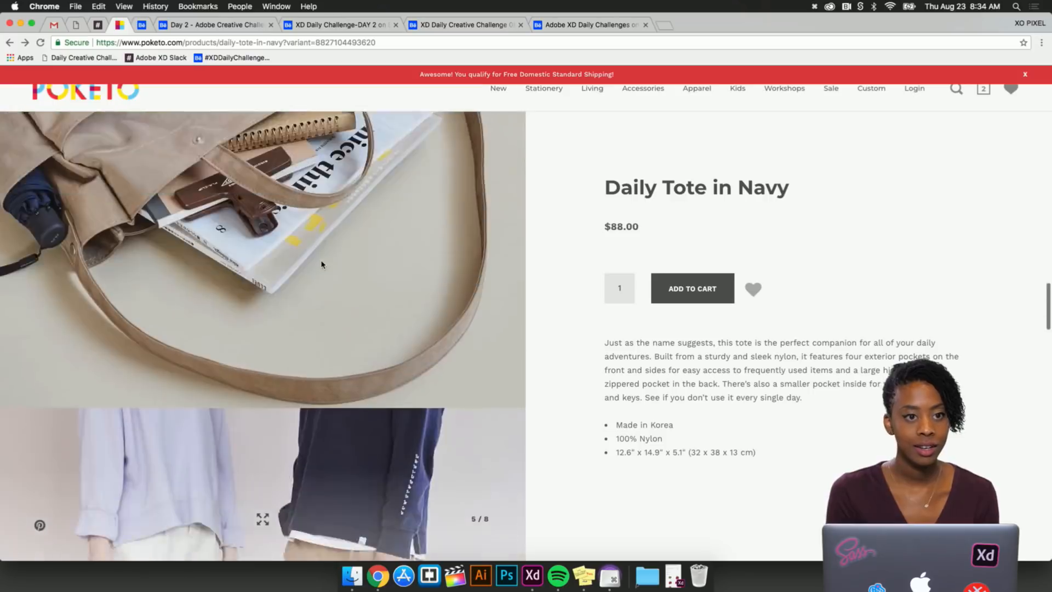
scroll(321, 264, up, 15)
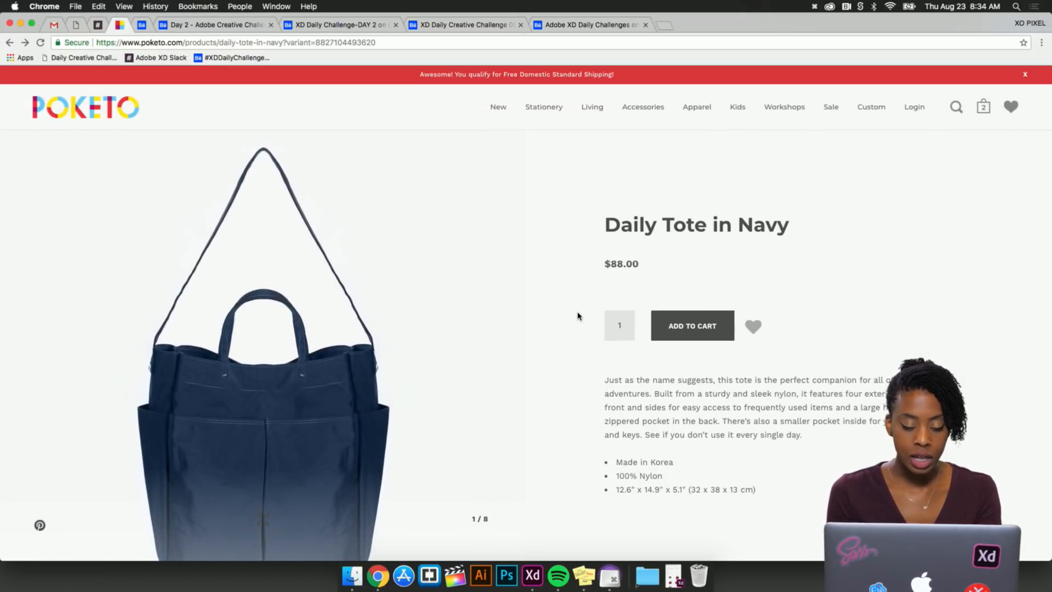
Switch back to Adobe XD and look over the design outline, the product page wireframe and the cart artboard
key(ctrl+Up)
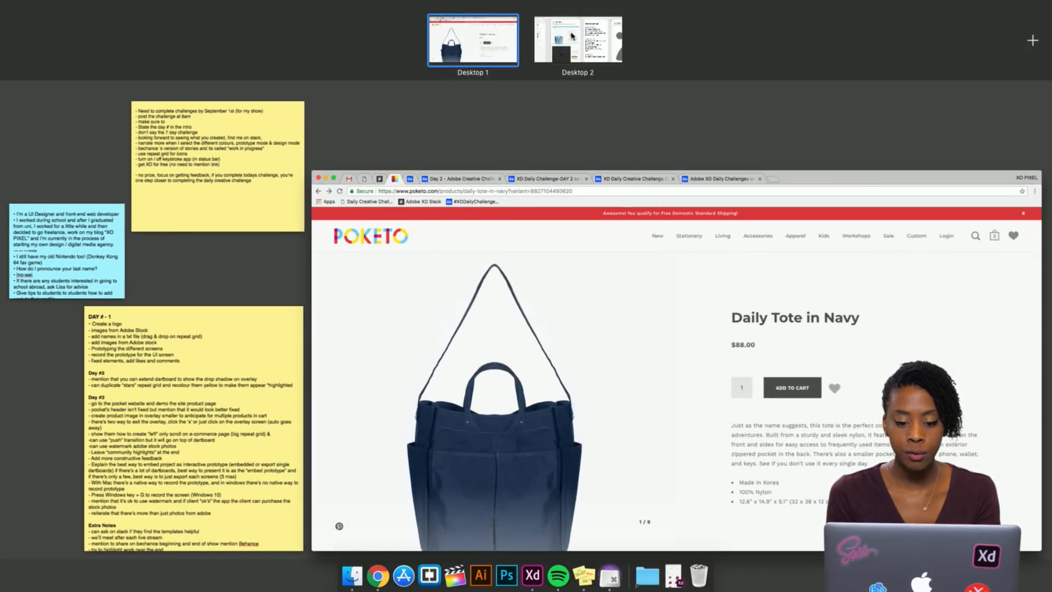
click(584, 44)
scroll(581, 62, right, 10)
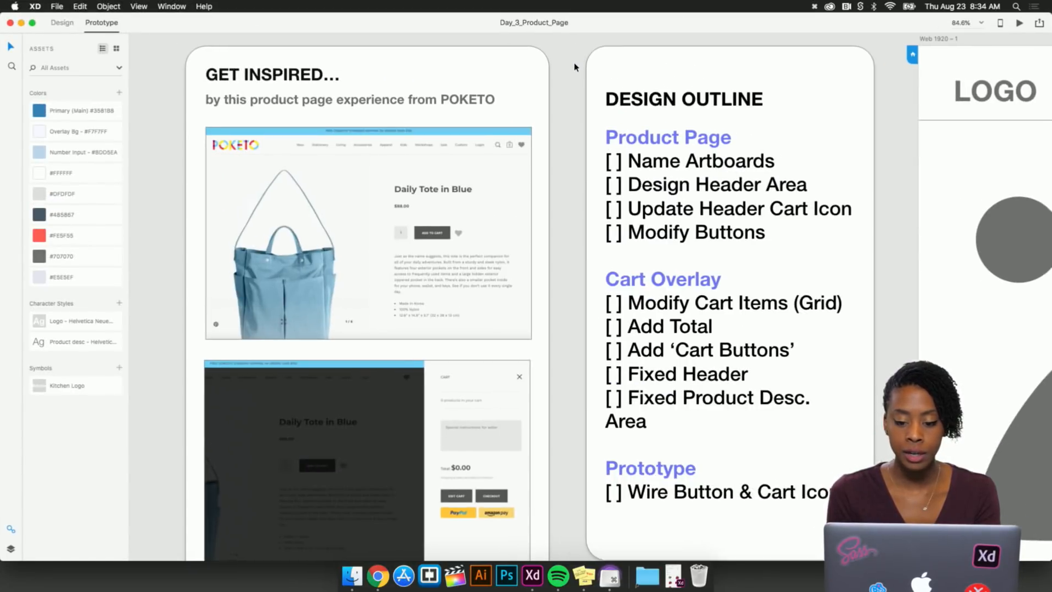
scroll(576, 66, right, 3)
scroll(575, 66, up, 1)
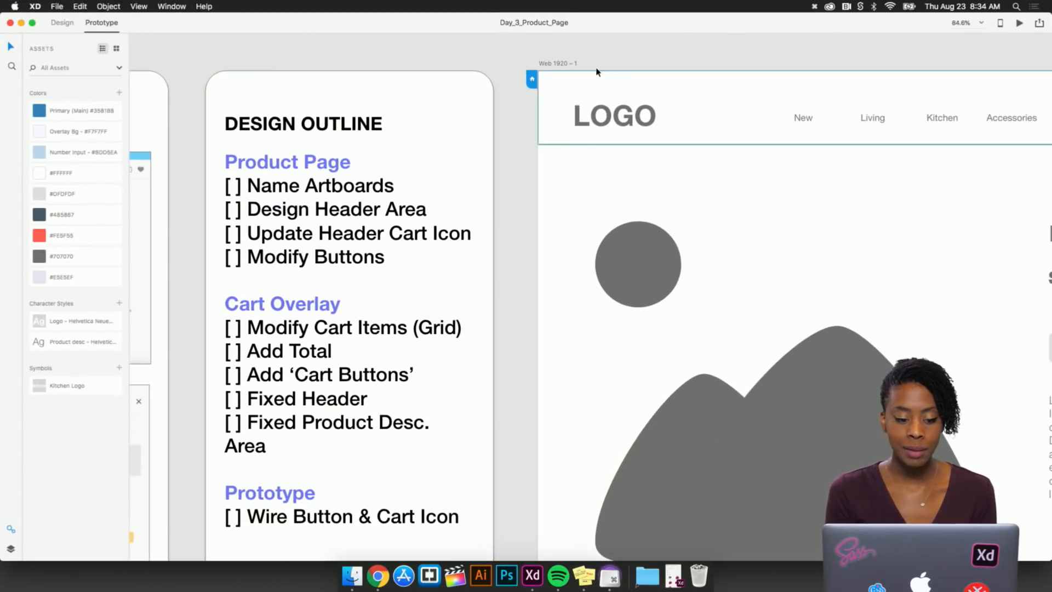
scroll(503, 235, down, 3)
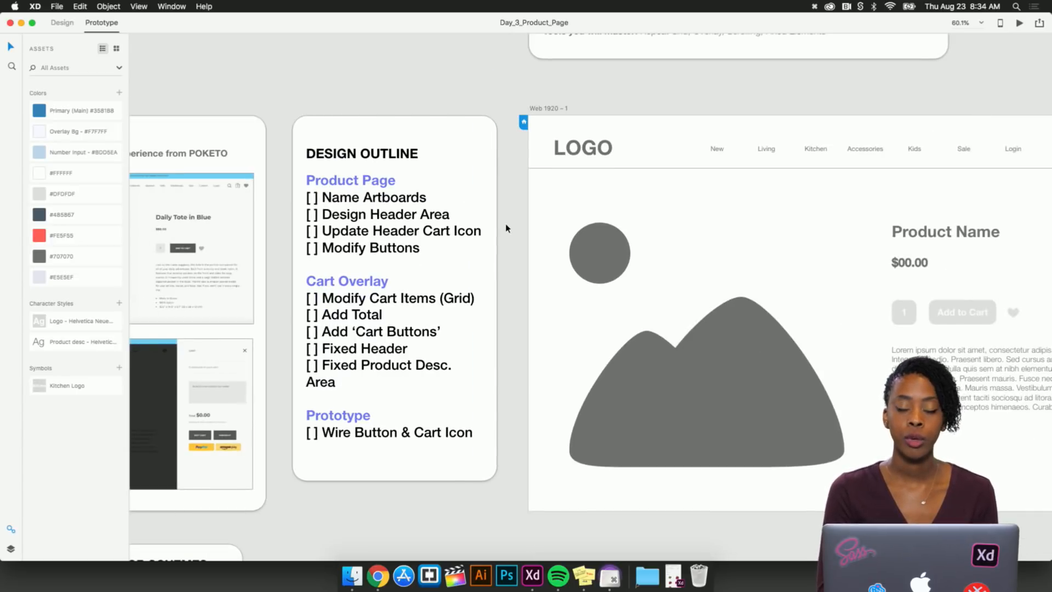
scroll(506, 228, right, 5)
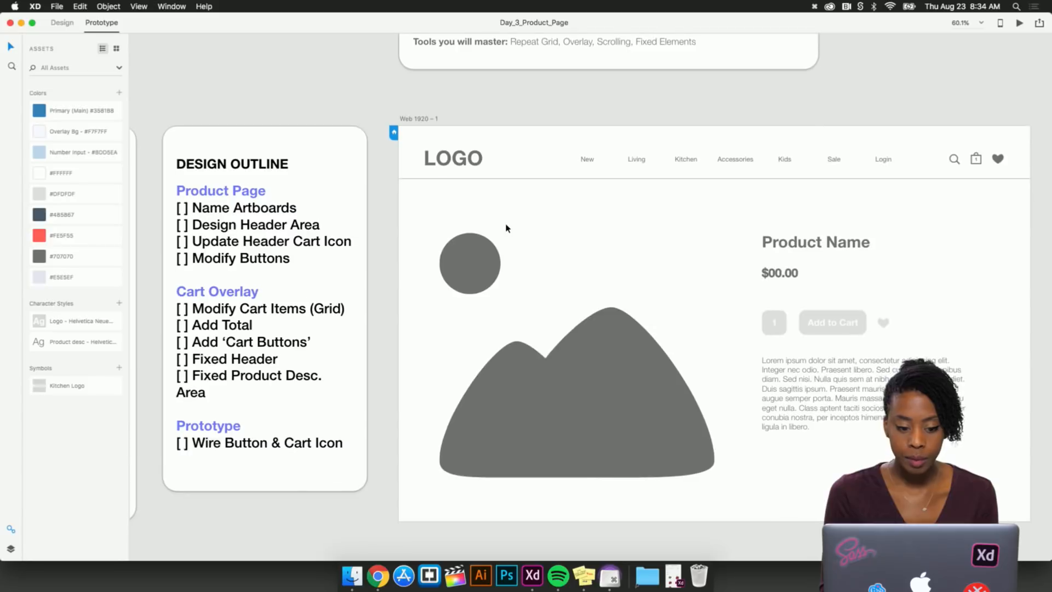
scroll(505, 228, right, 3)
scroll(506, 229, down, 2)
scroll(505, 233, right, 1)
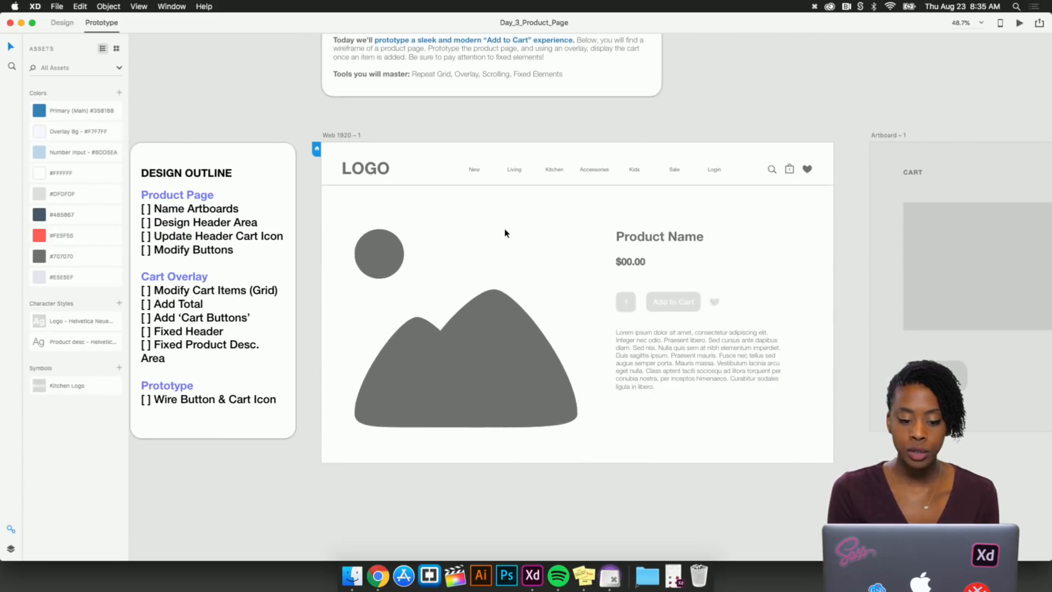
scroll(505, 233, right, 3)
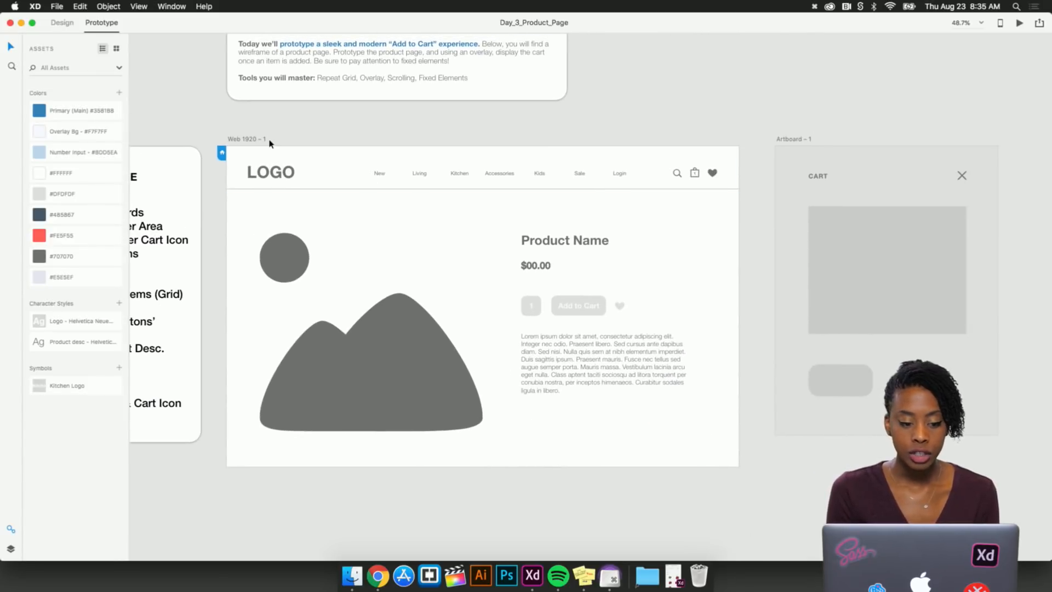
Rename the Web 1920 – 1 artboard as Product Page
scroll(267, 142, left, 1)
scroll(266, 142, left, 3)
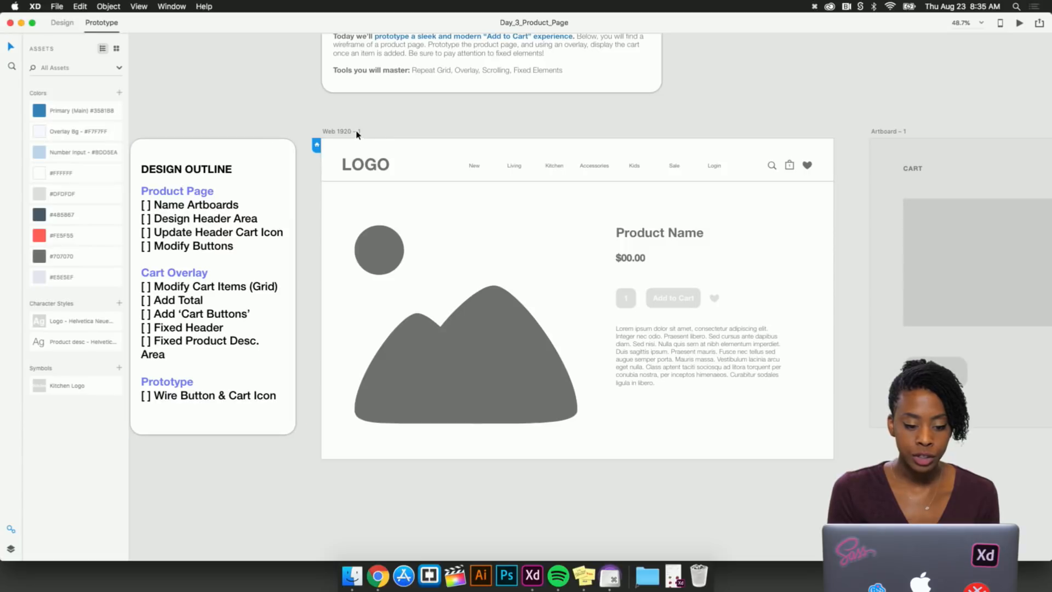
double_click(357, 131)
text(Pro)
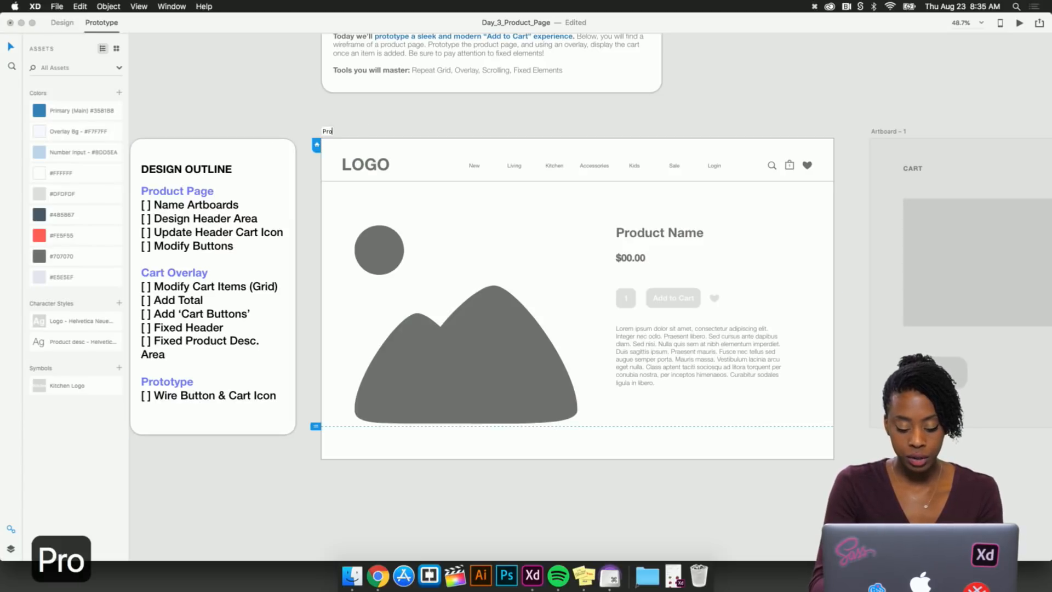
text(duct Page)
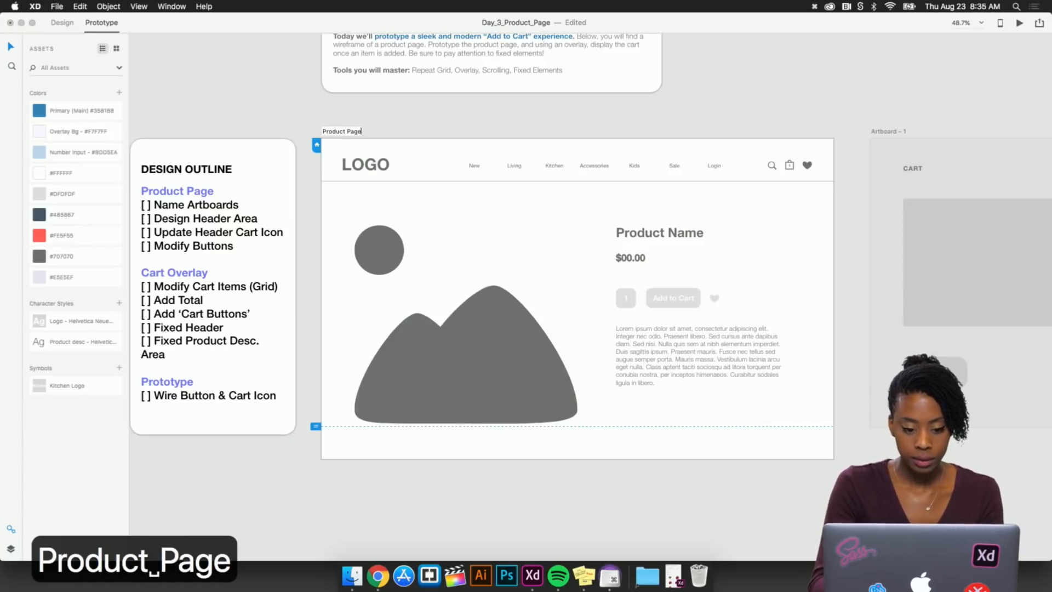
key(Return)
Rename the Artboard – 1 cart artboard as Cart Overlay
scroll(433, 122, right, 5)
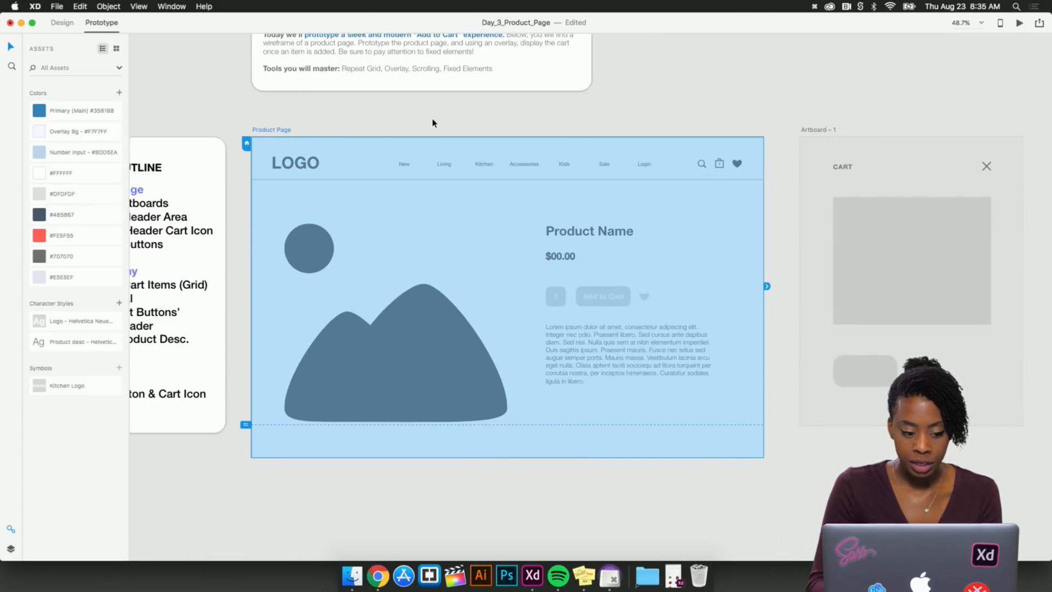
double_click(714, 128)
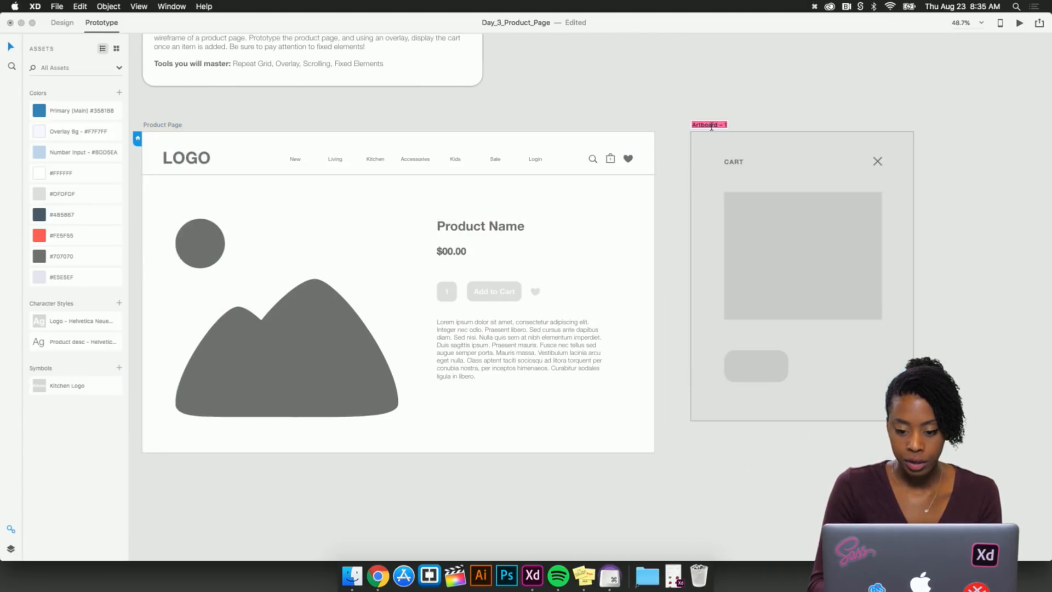
text(Cart Overlay)
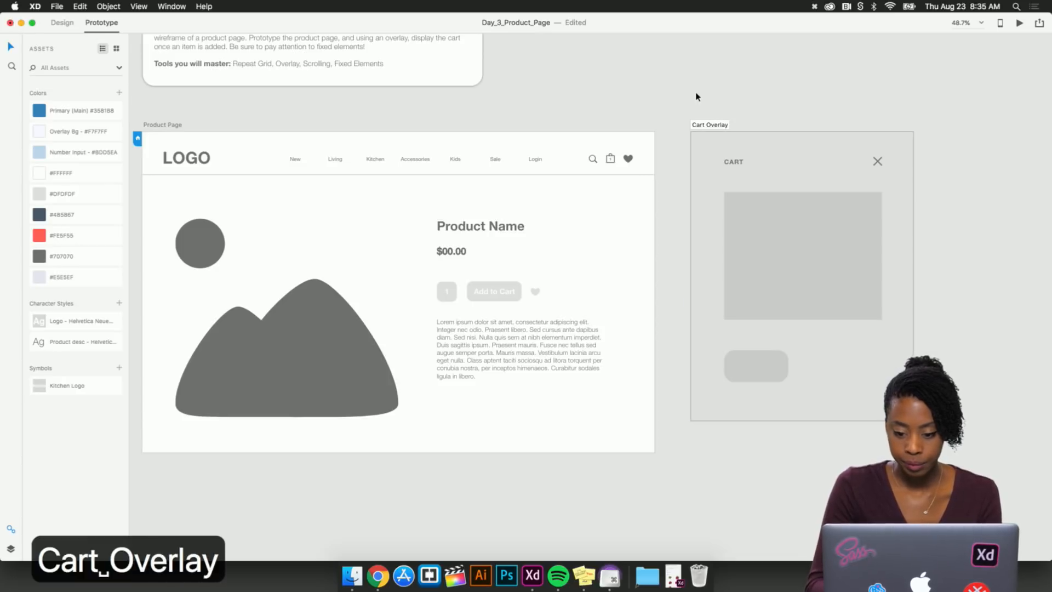
key(Return)
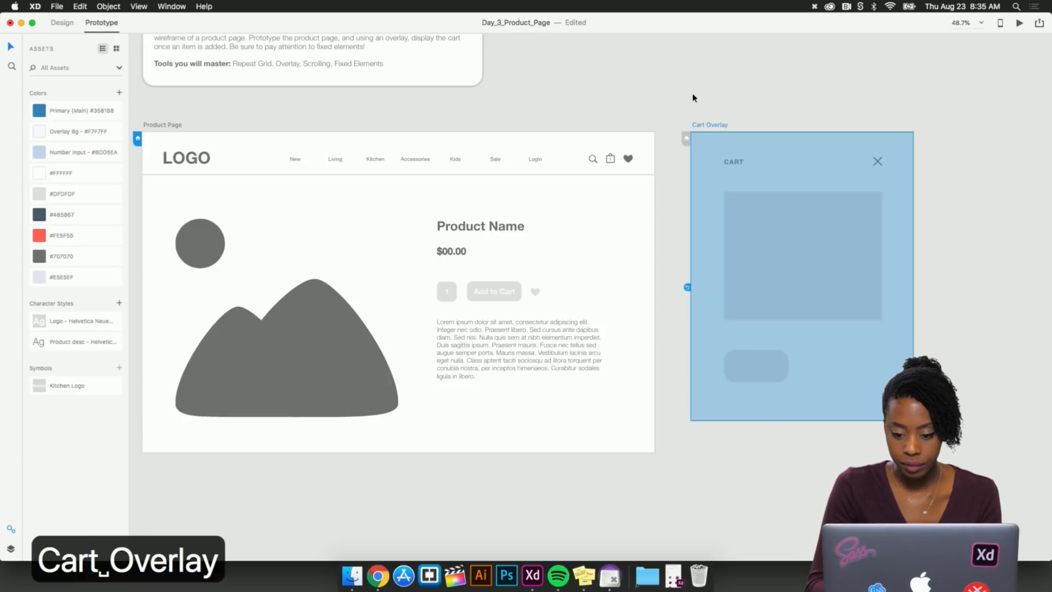
click(673, 104)
scroll(674, 105, left, 2)
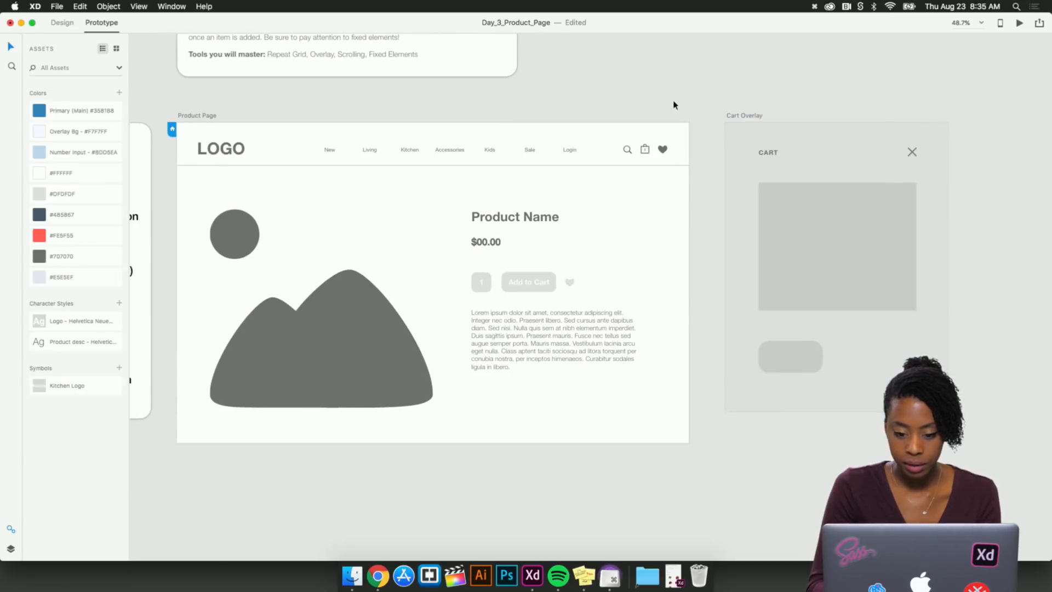
Switch to Design mode and bring the design outline into view beside the Product Page artboard
click(68, 26)
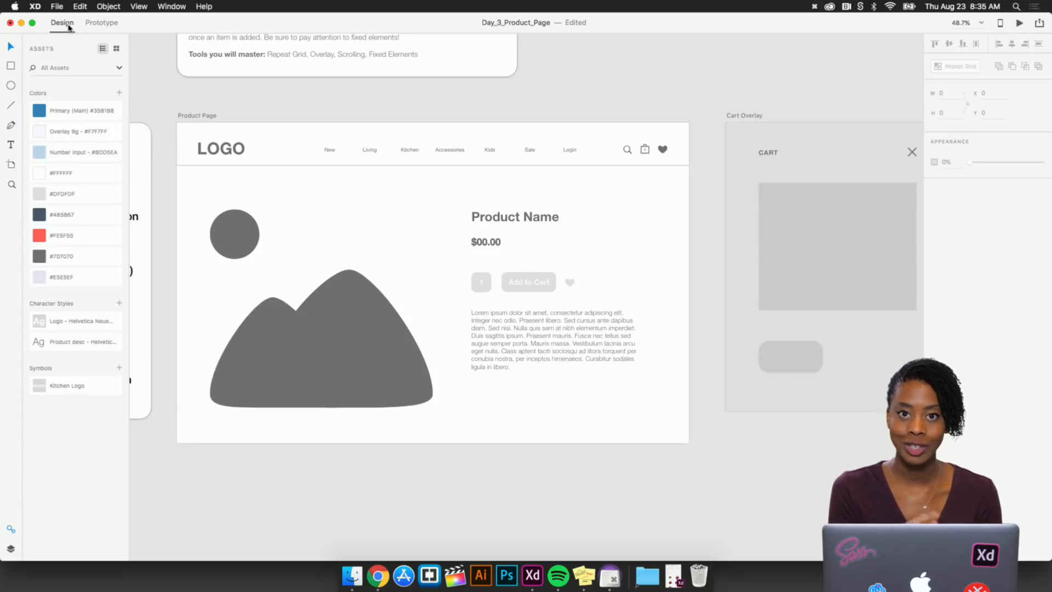
scroll(305, 90, left, 3)
scroll(305, 91, up, 1)
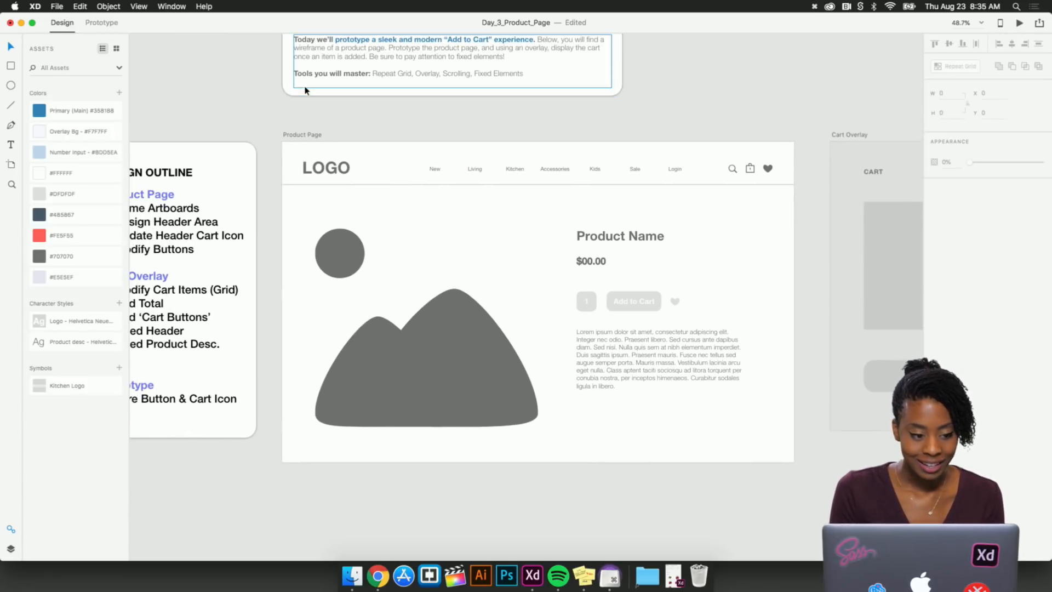
scroll(344, 130, left, 3)
scroll(344, 130, down, 1)
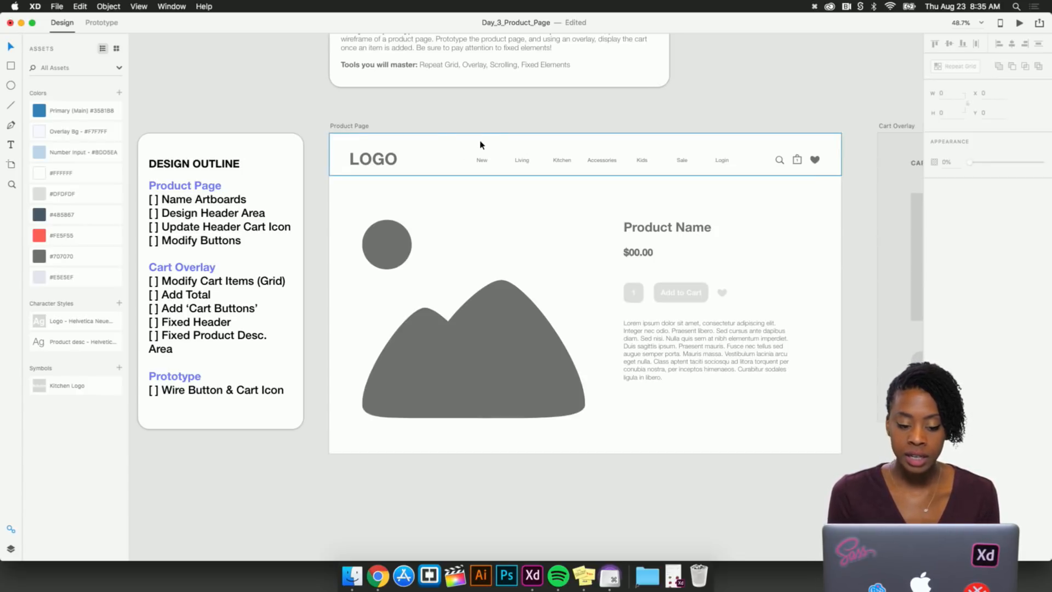
Fill the Product Page header's background rectangle with the saved Primary (Main) blue
click(455, 149)
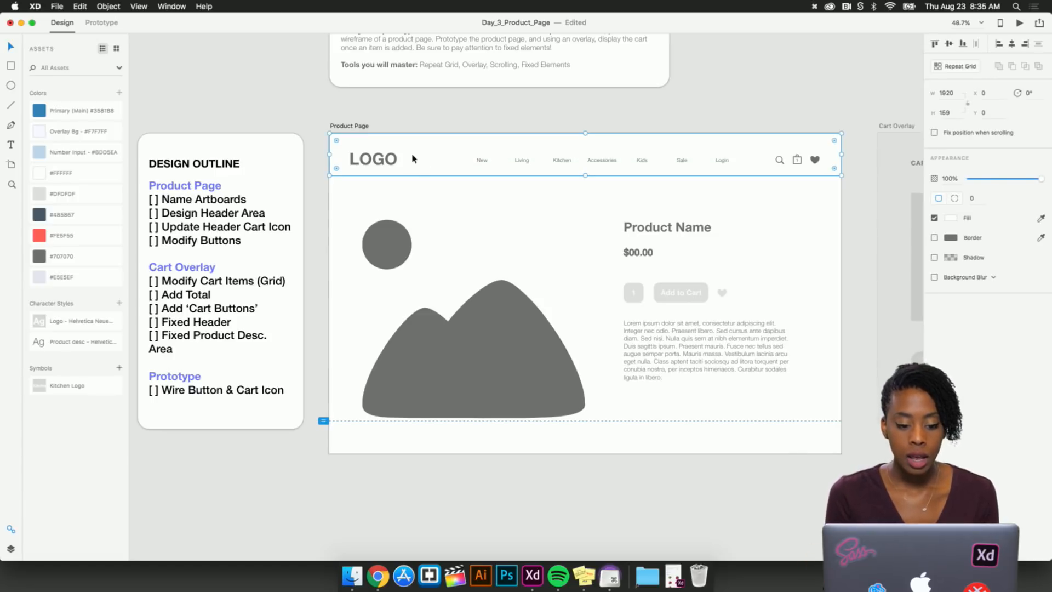
double_click(397, 159)
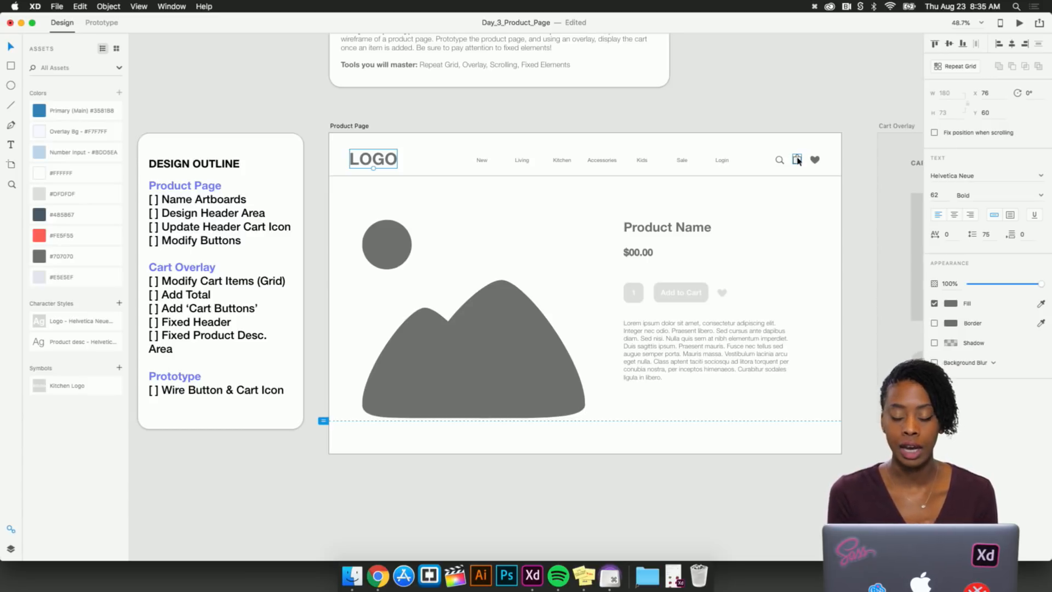
scroll(797, 160, up, 8)
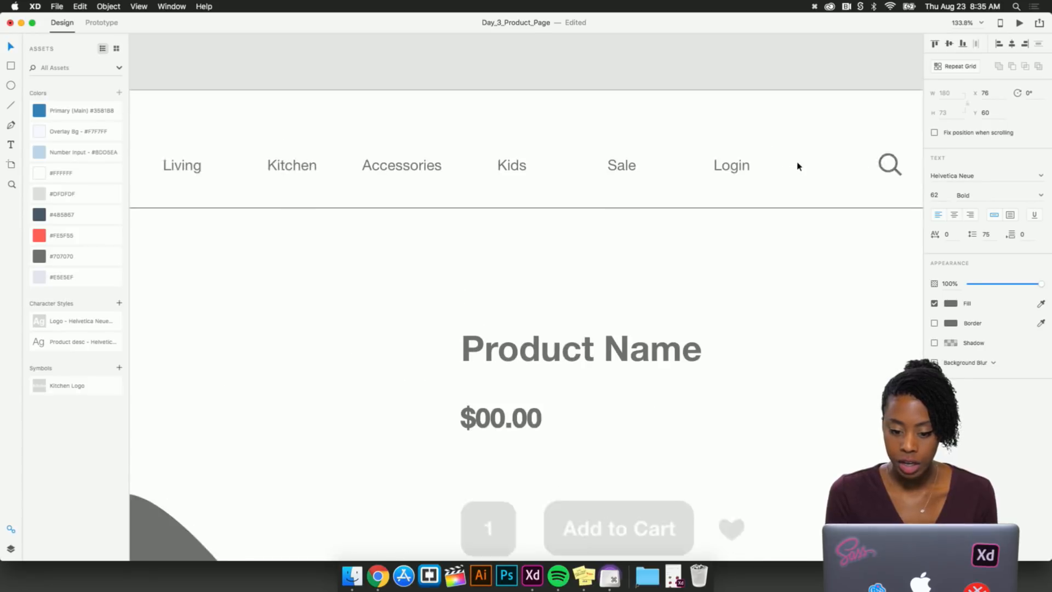
scroll(797, 166, down, 6)
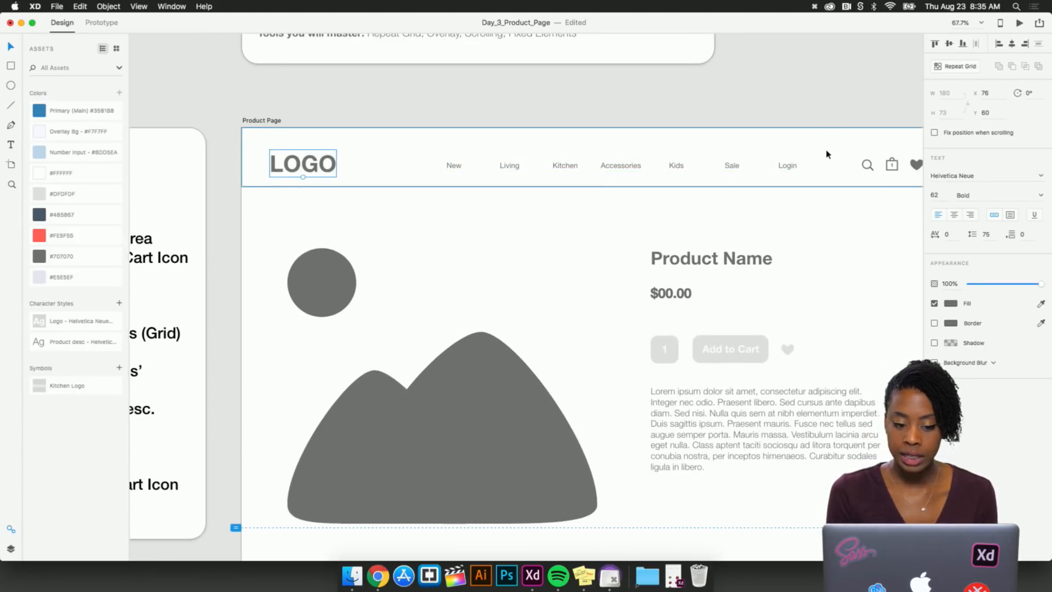
scroll(826, 155, right, 1)
click(801, 154)
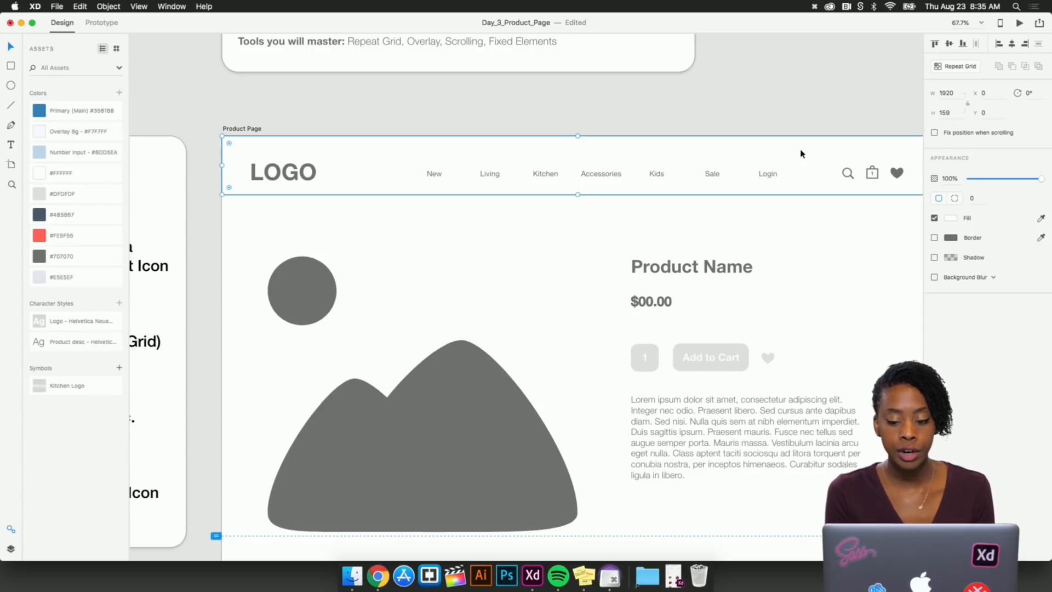
click(40, 111)
click(347, 123)
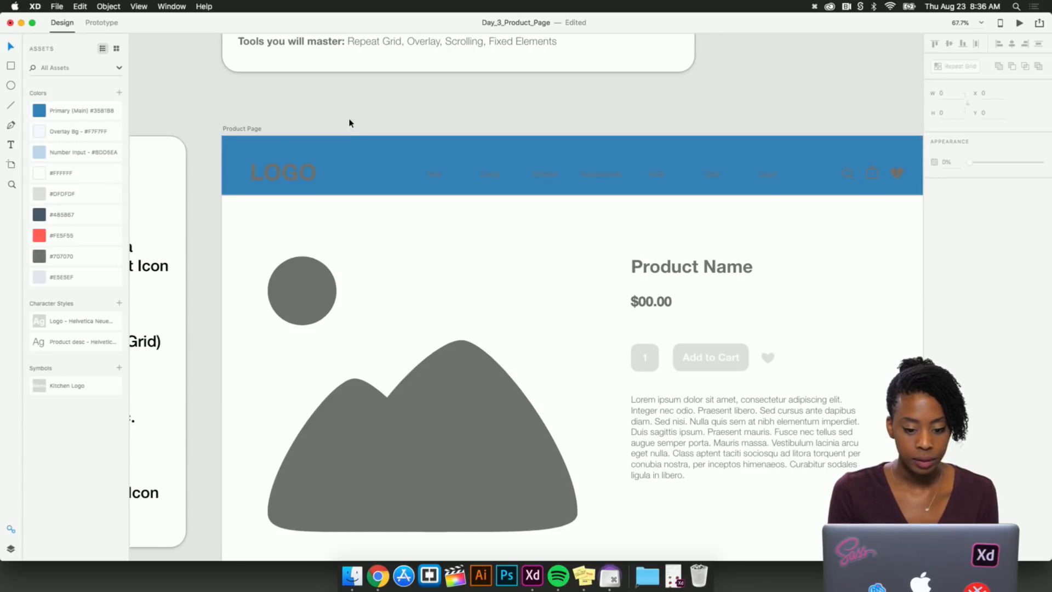
scroll(347, 132, down, 2)
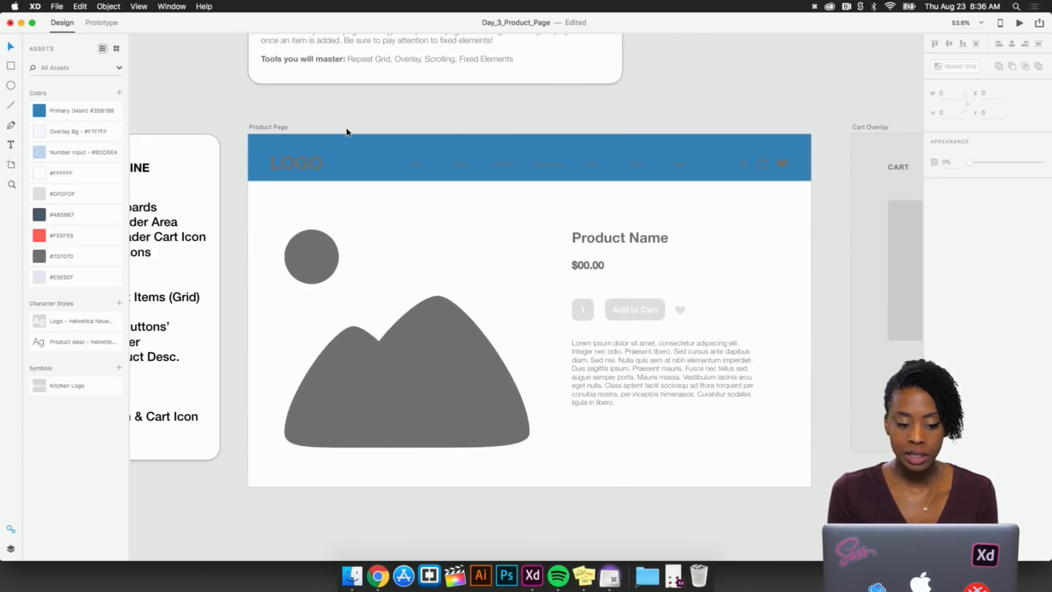
Recolor the header's LOGO text and the grid of navigation links with the saved #FFFFFF white
click(314, 163)
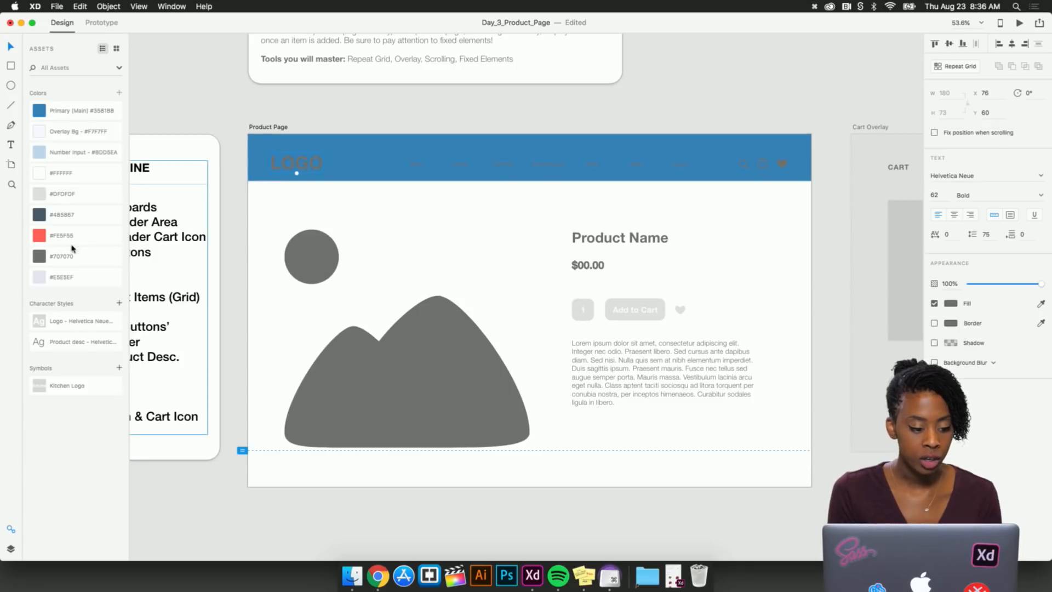
click(41, 173)
click(461, 163)
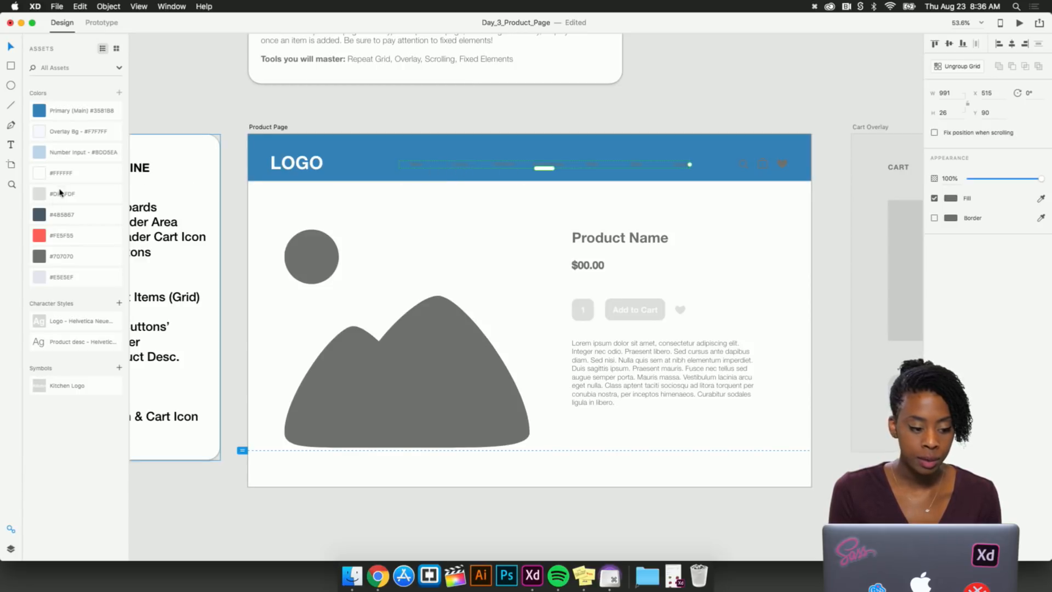
click(40, 173)
click(690, 133)
Set the fill of the header's heart icon to the saved #FFFFFF white
scroll(692, 132, up, 3)
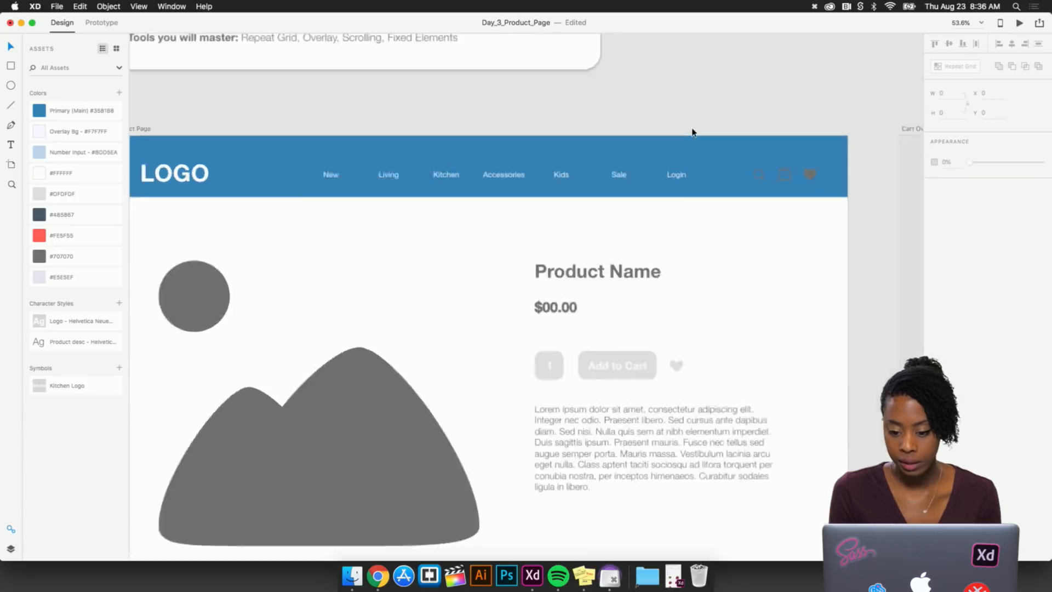
scroll(691, 132, up, 3)
scroll(692, 132, right, 4)
click(710, 207)
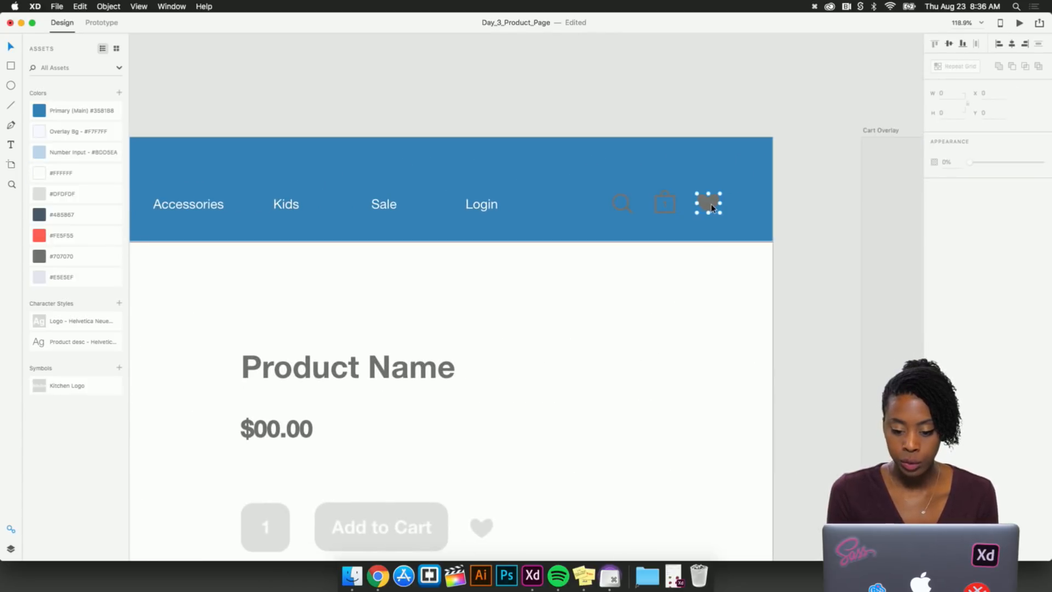
scroll(711, 201, right, 2)
scroll(711, 199, up, 3)
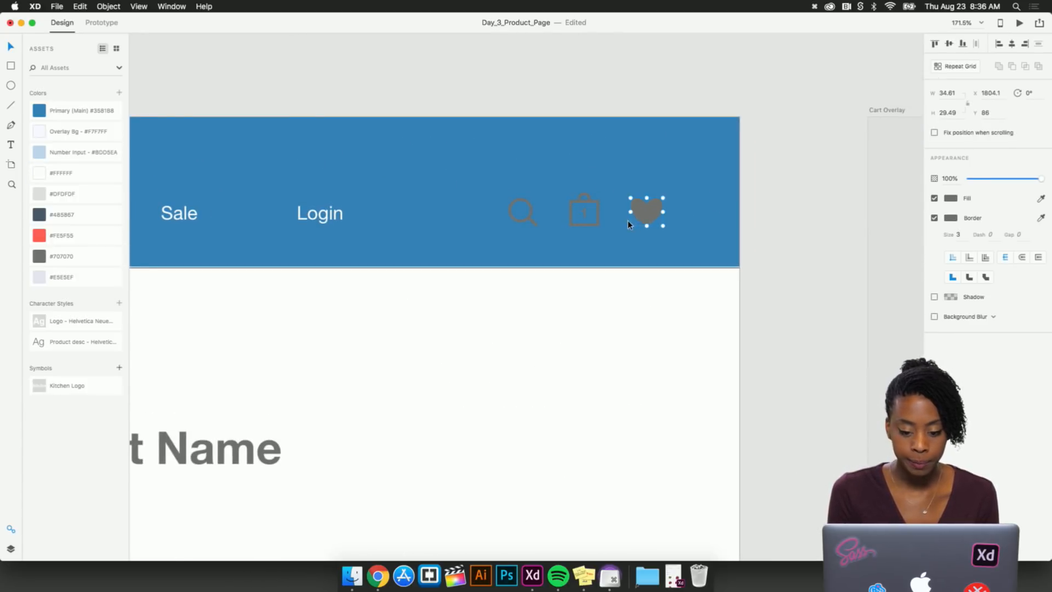
click(39, 173)
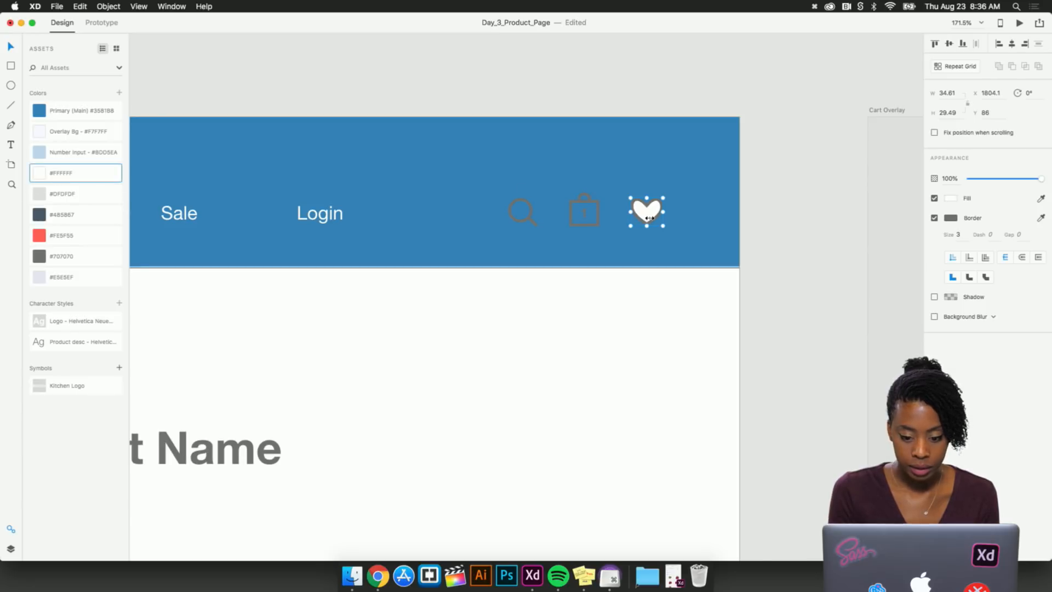
Recolor the header's cart icon white, applying #FFFFFF to its number and to the border of the bag outline
click(589, 203)
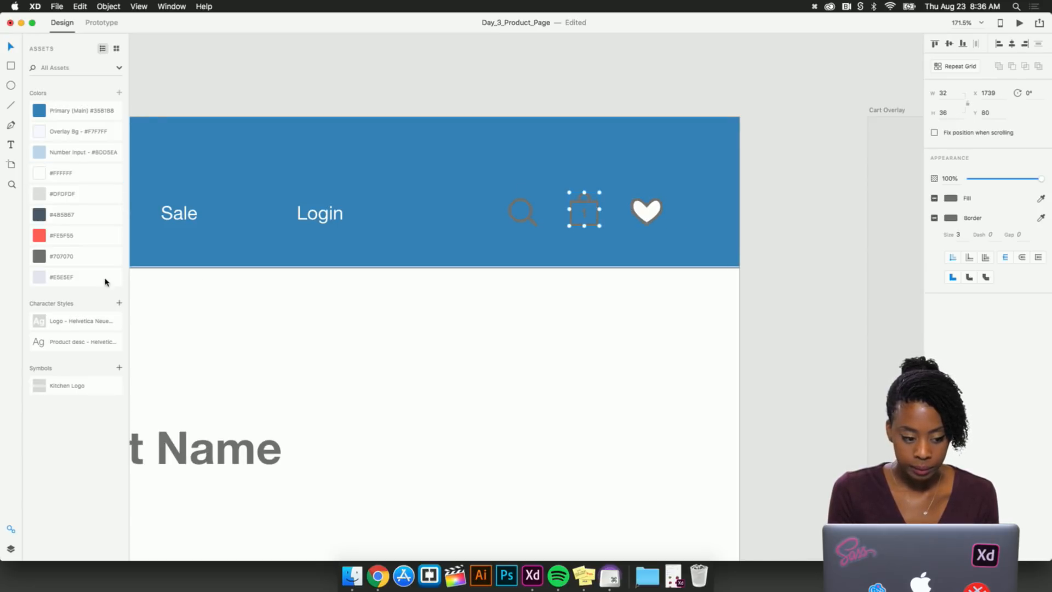
click(40, 173)
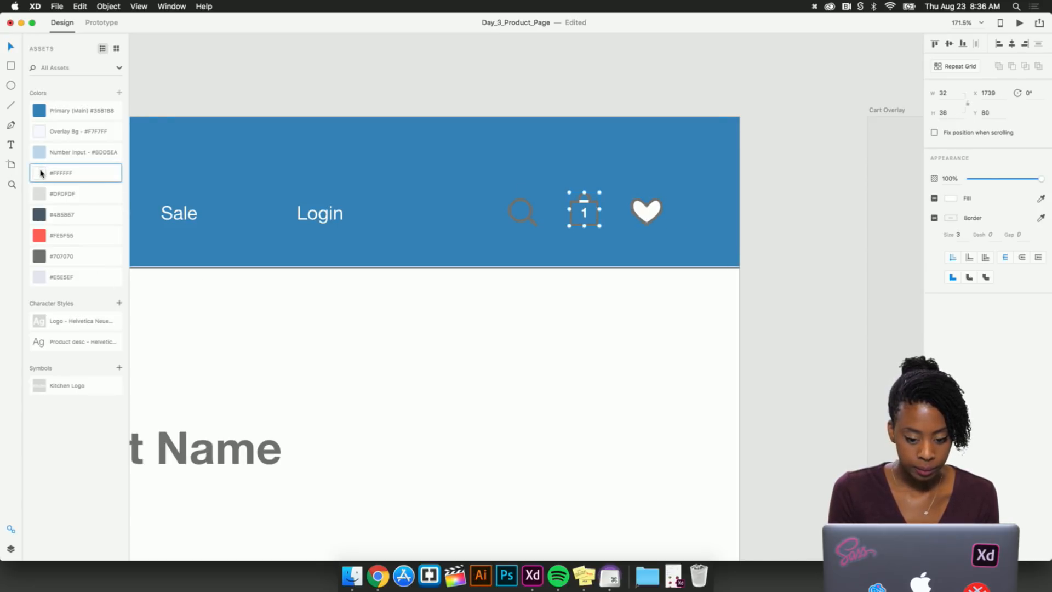
double_click(590, 202)
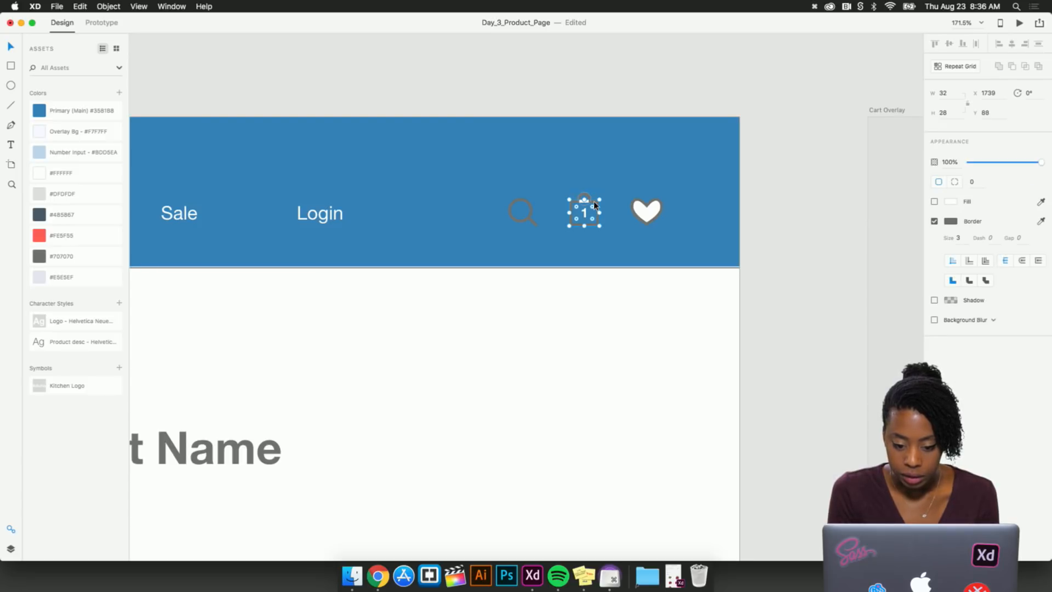
click(588, 184)
scroll(588, 184, up, 3)
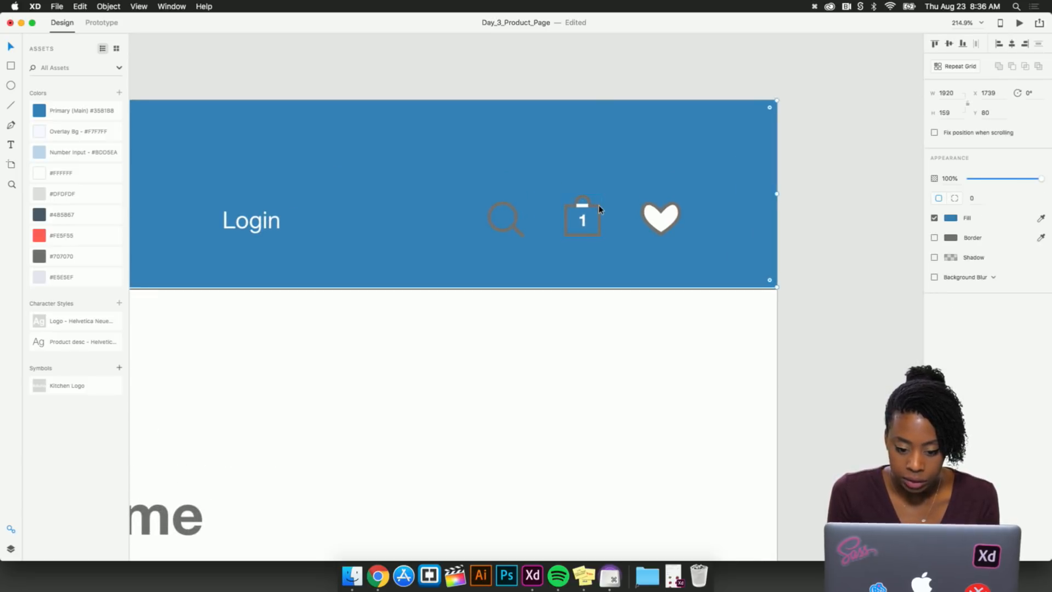
double_click(598, 209)
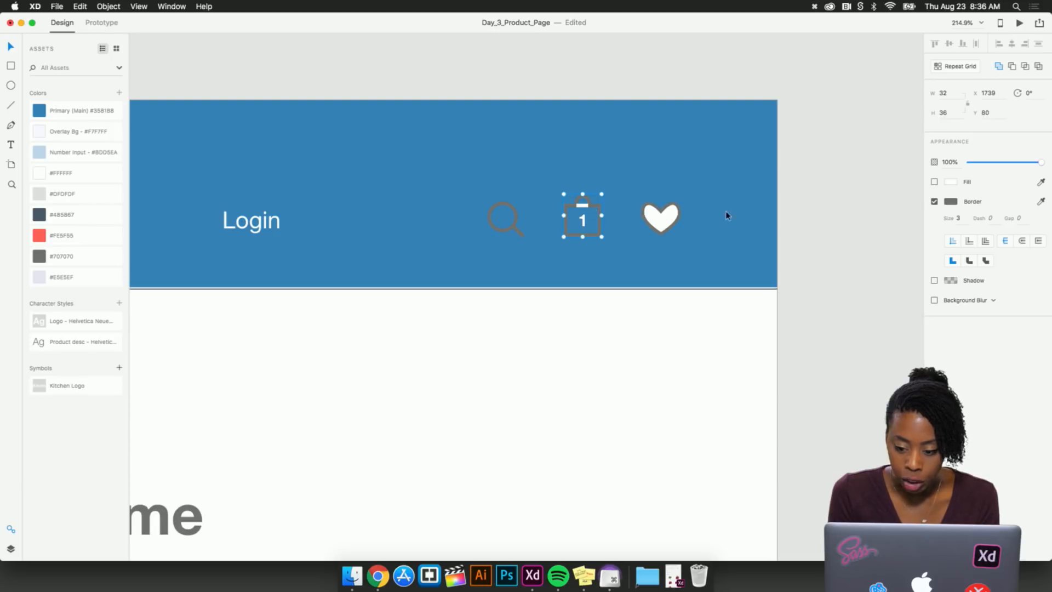
click(952, 204)
click(953, 204)
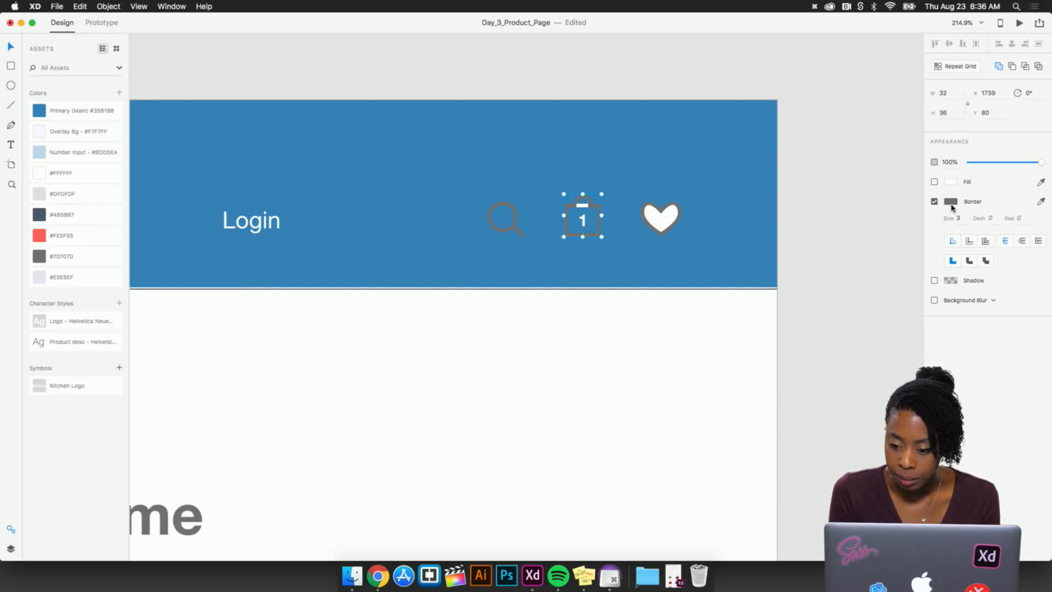
click(952, 205)
drag(860, 187, 791, 117)
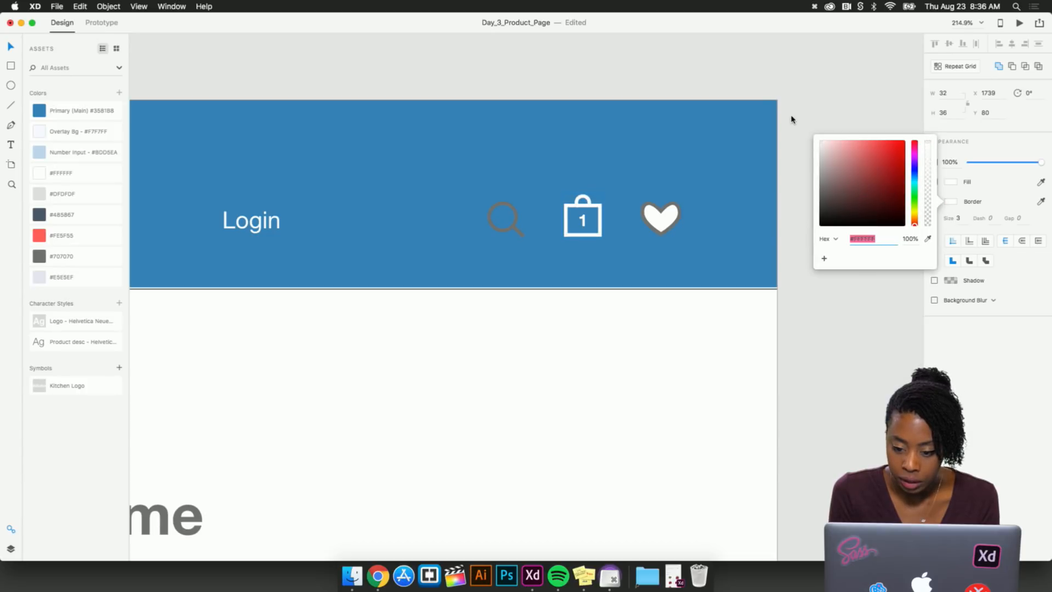
click(817, 124)
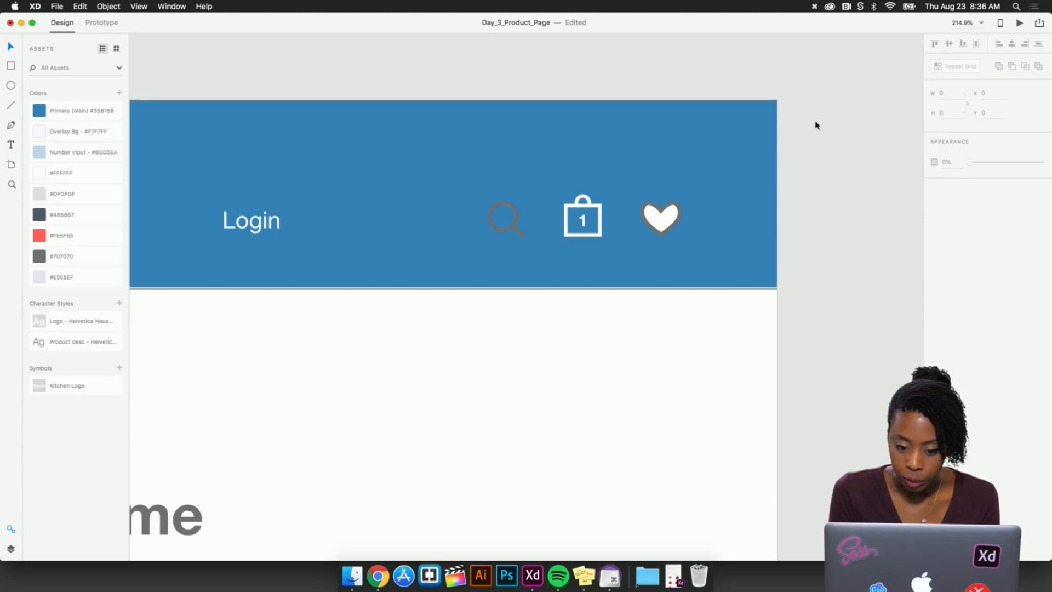
Set the border color of the header's search icon to white
click(510, 214)
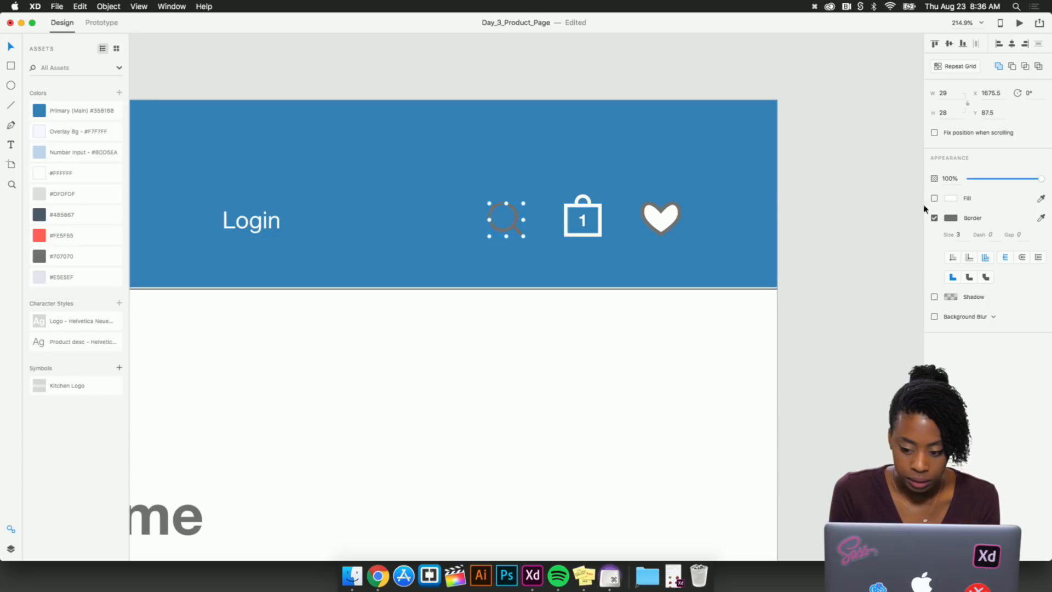
click(950, 221)
drag(853, 202, 796, 135)
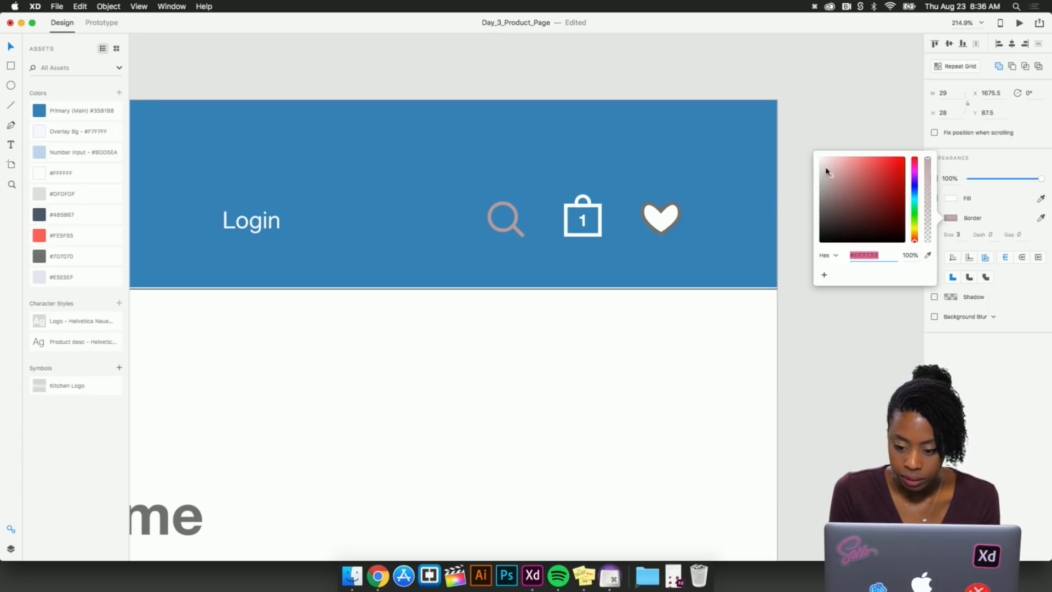
click(829, 113)
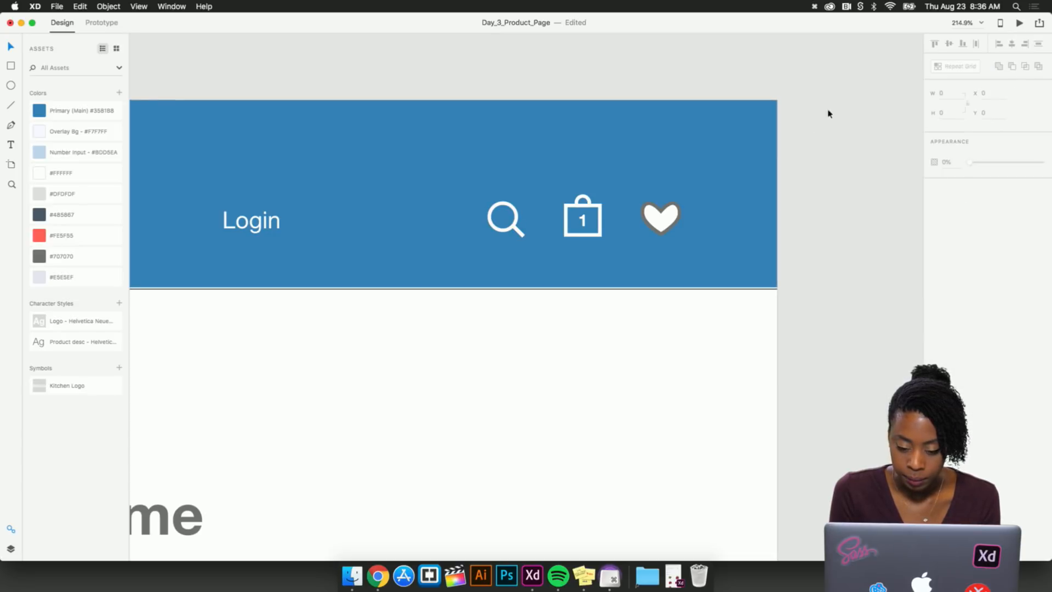
Set the border color of the header's heart icon to white
click(678, 217)
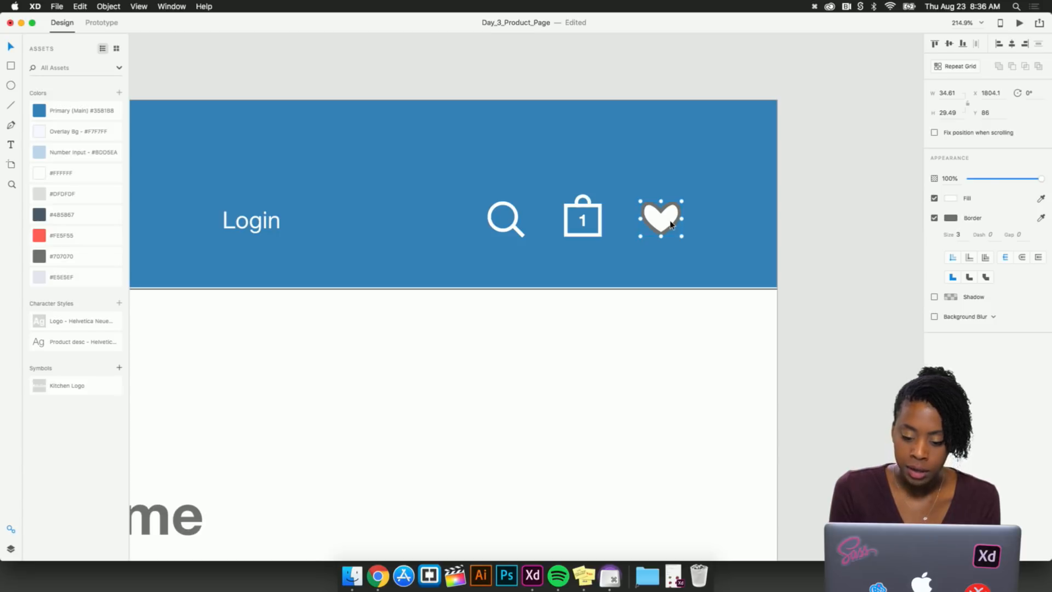
click(950, 218)
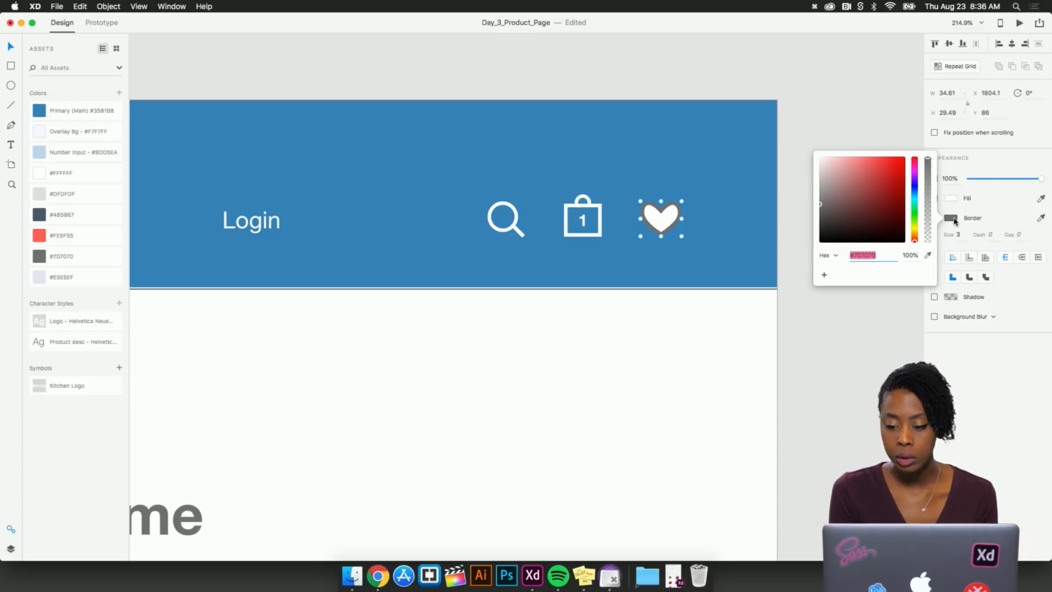
click(869, 212)
drag(869, 212, 798, 134)
click(798, 134)
Replace the header's LOGO text with "Kitchn"
scroll(798, 134, down, 5)
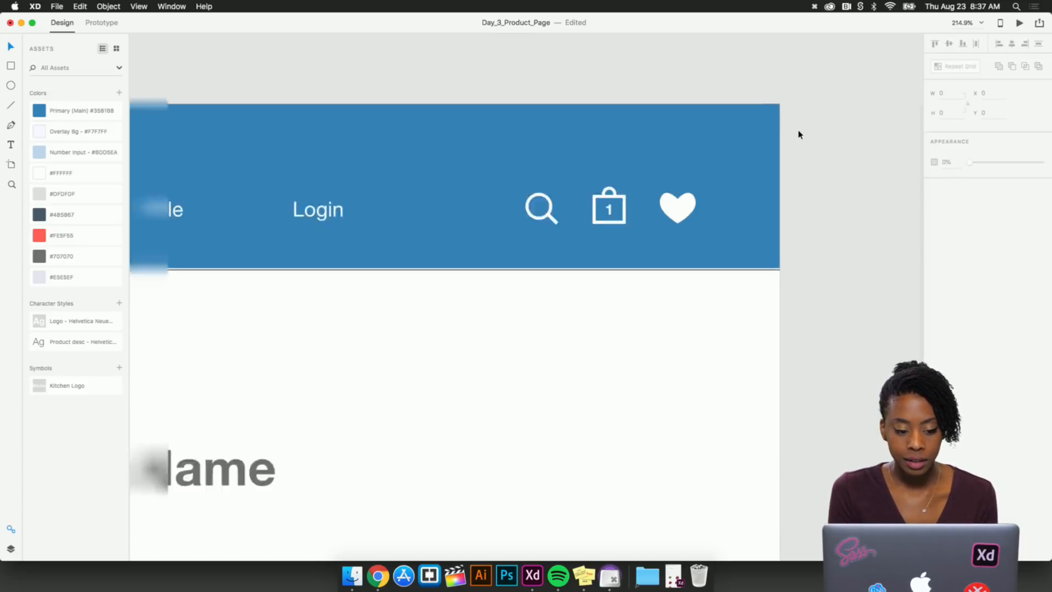
scroll(798, 135, down, 6)
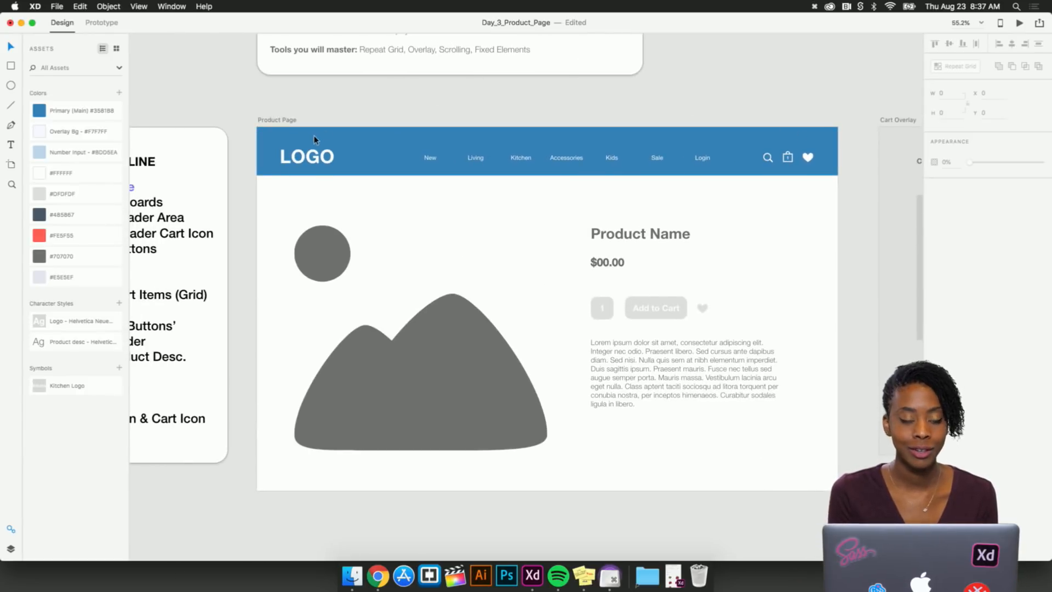
scroll(357, 145, up, 6)
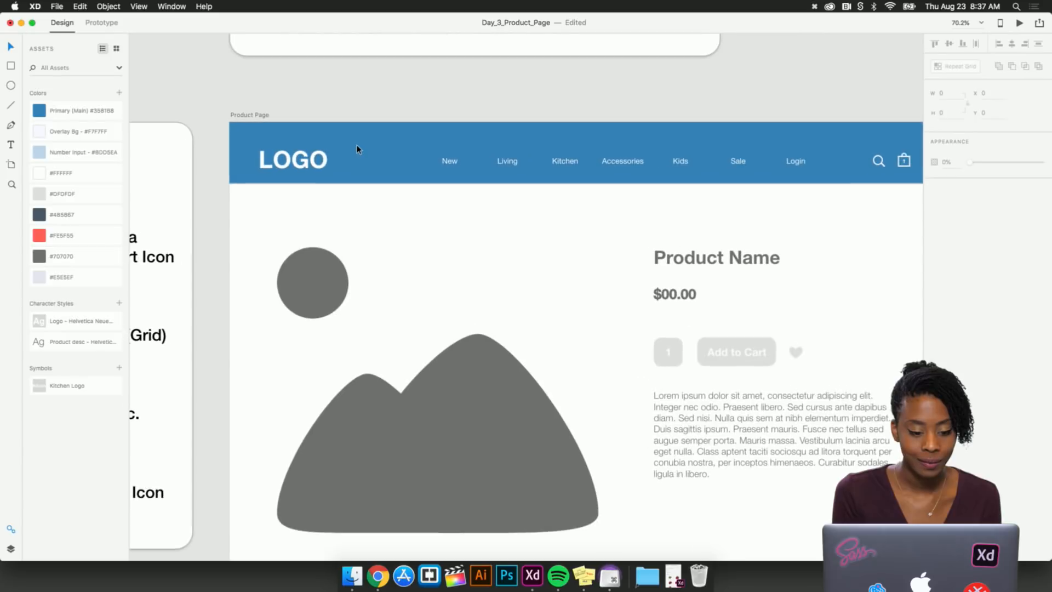
scroll(357, 145, left, 1)
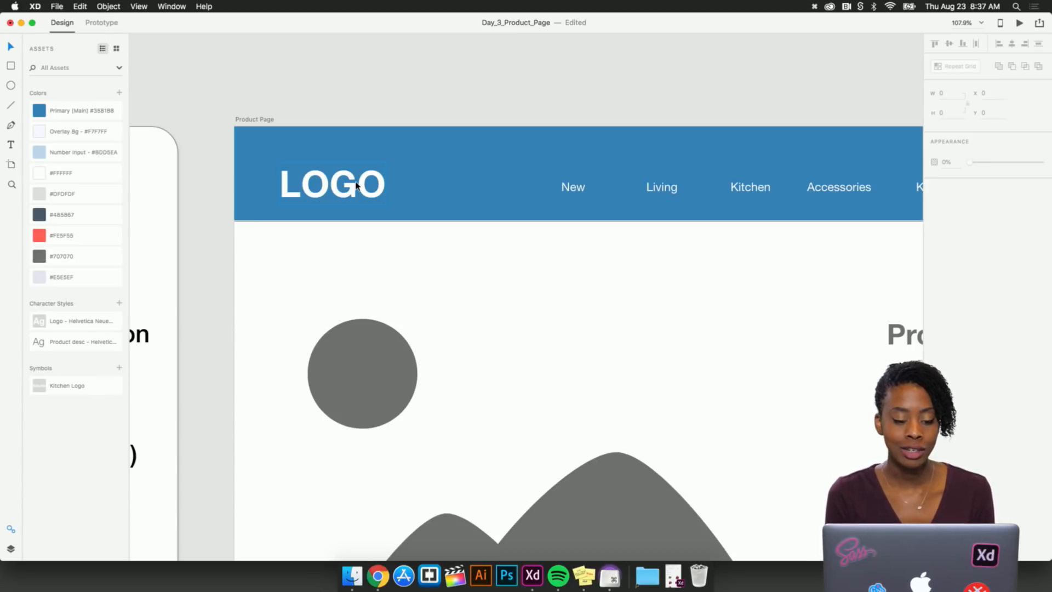
click(357, 186)
double_click(361, 185)
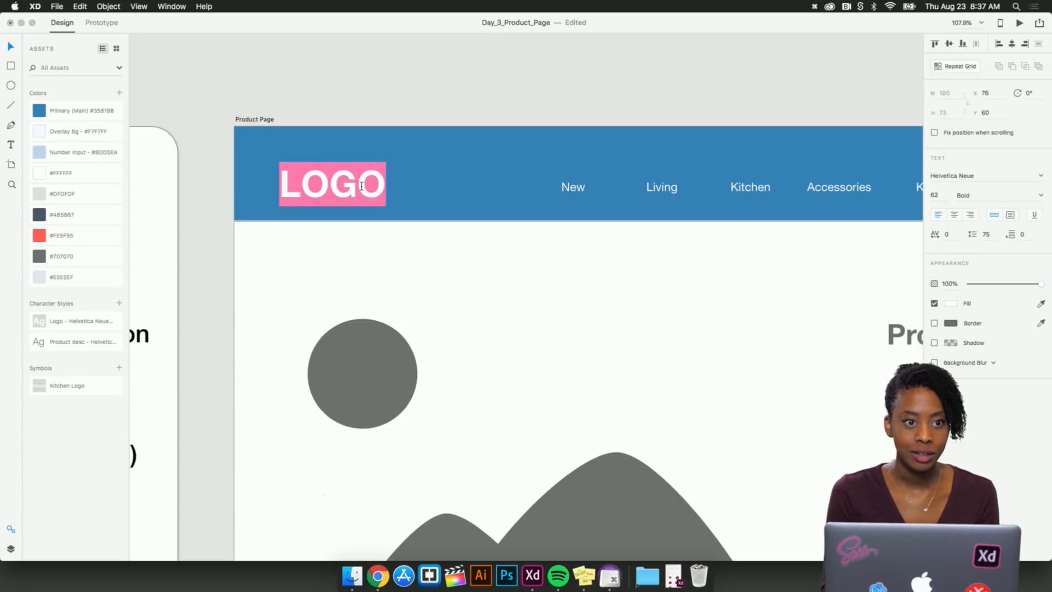
text(Kit)
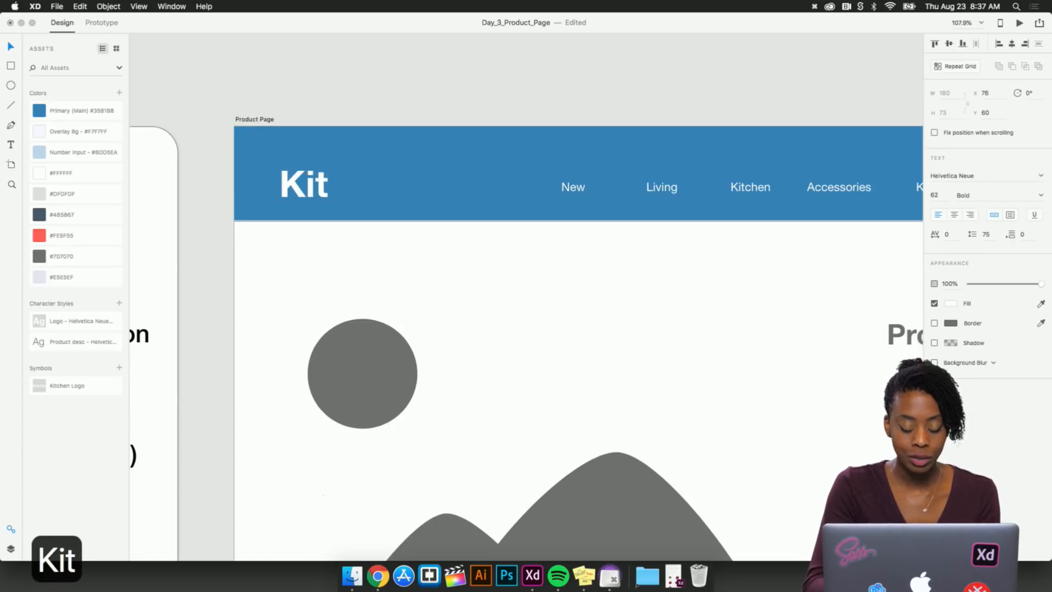
text(chn)
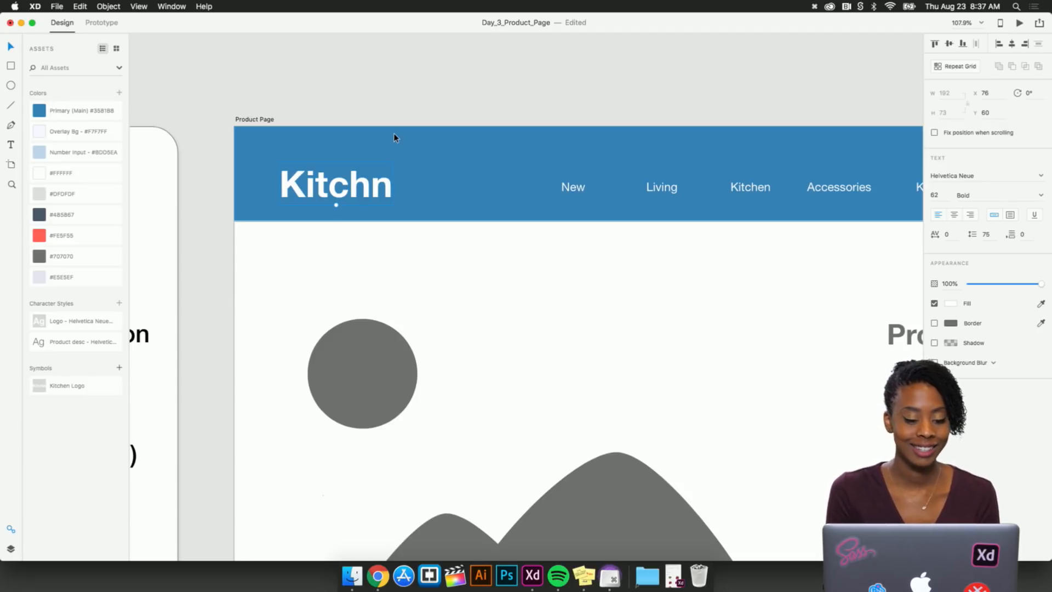
click(425, 87)
Change the item number inside the header's cart icon to 2
scroll(389, 138, down, 3)
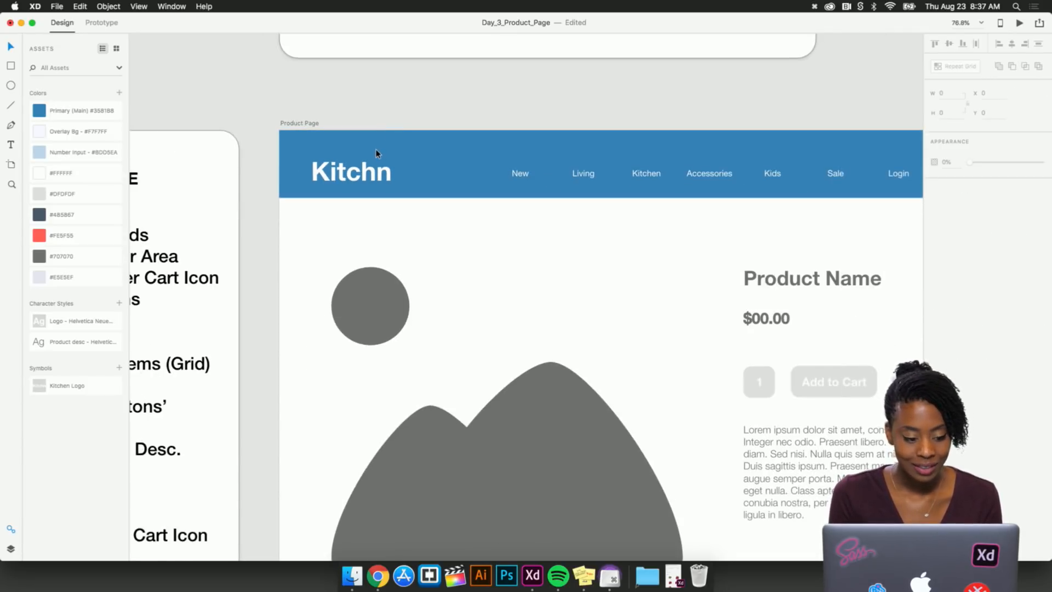
scroll(375, 149, up, 5)
scroll(448, 96, down, 5)
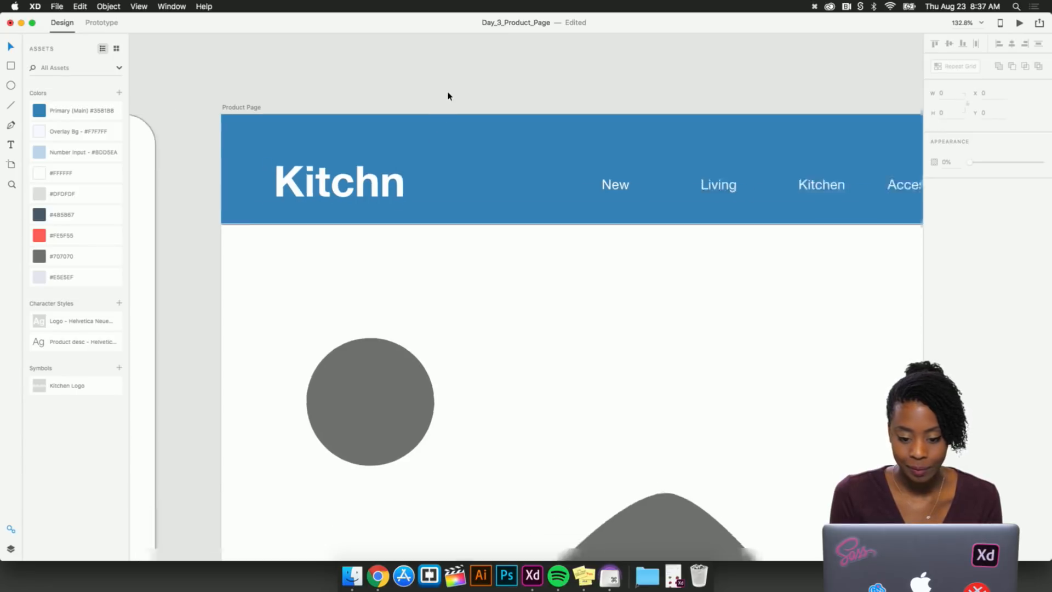
scroll(448, 97, right, 3)
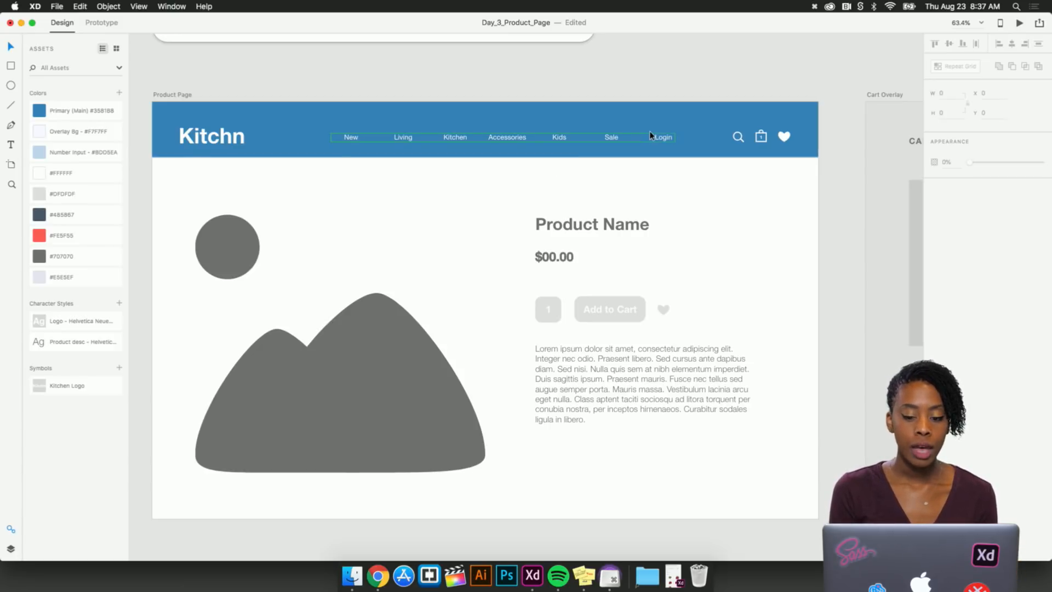
scroll(797, 137, up, 6)
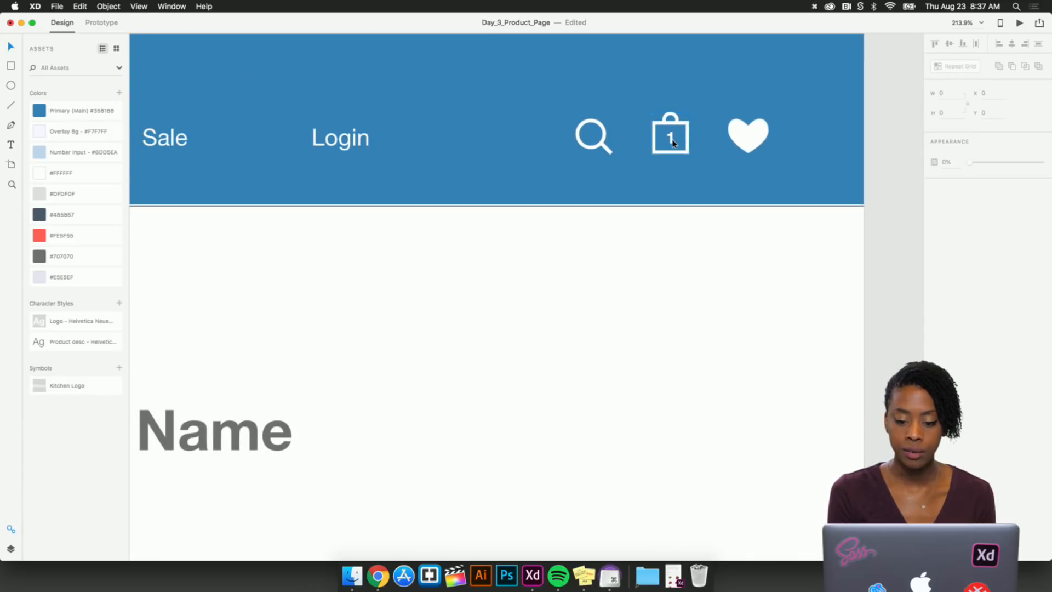
click(673, 143)
double_click(669, 137)
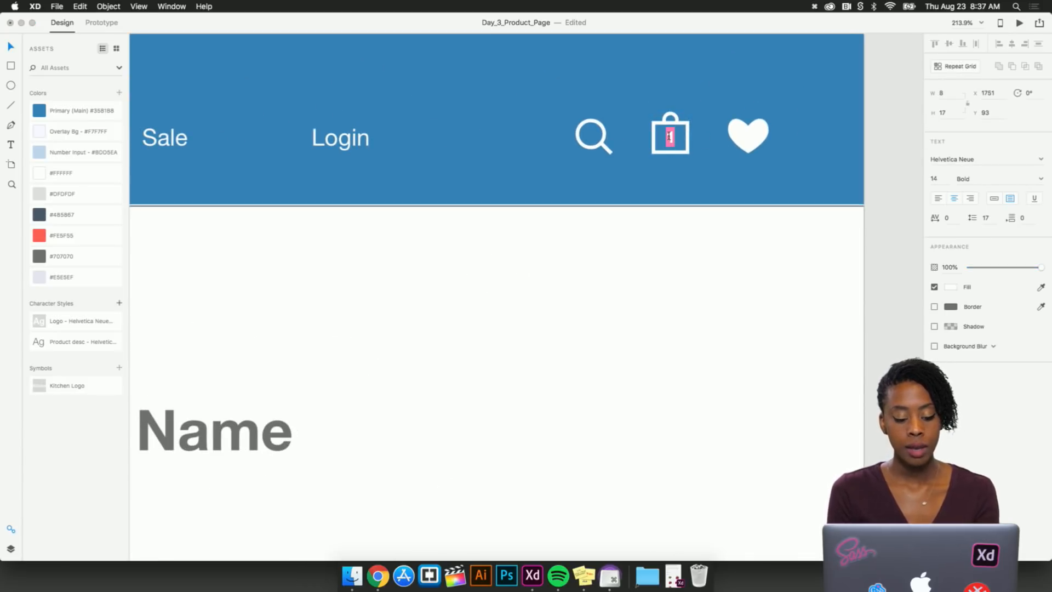
text(2)
click(881, 117)
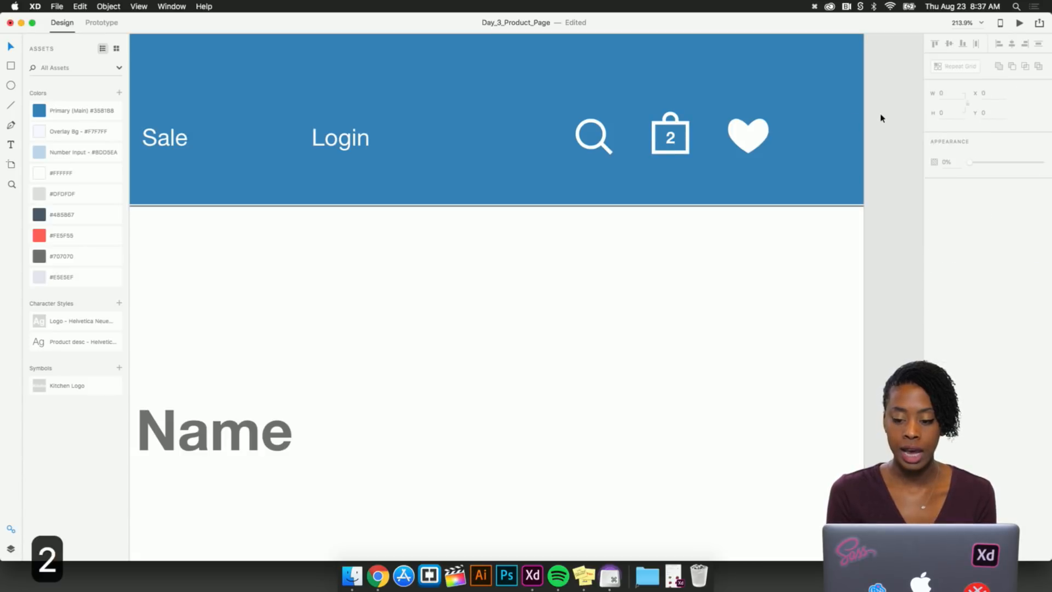
Delete the gray mountain-and-sun placeholder image from the Product Page artboard
scroll(881, 118, down, 10)
scroll(880, 118, down, 1)
scroll(880, 118, right, 1)
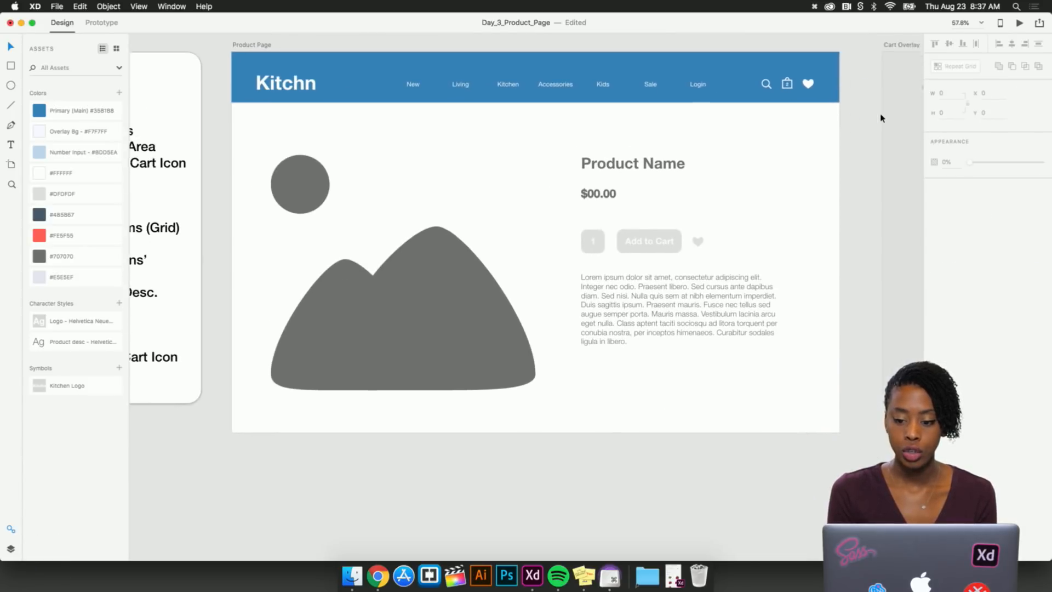
scroll(880, 117, right, 5)
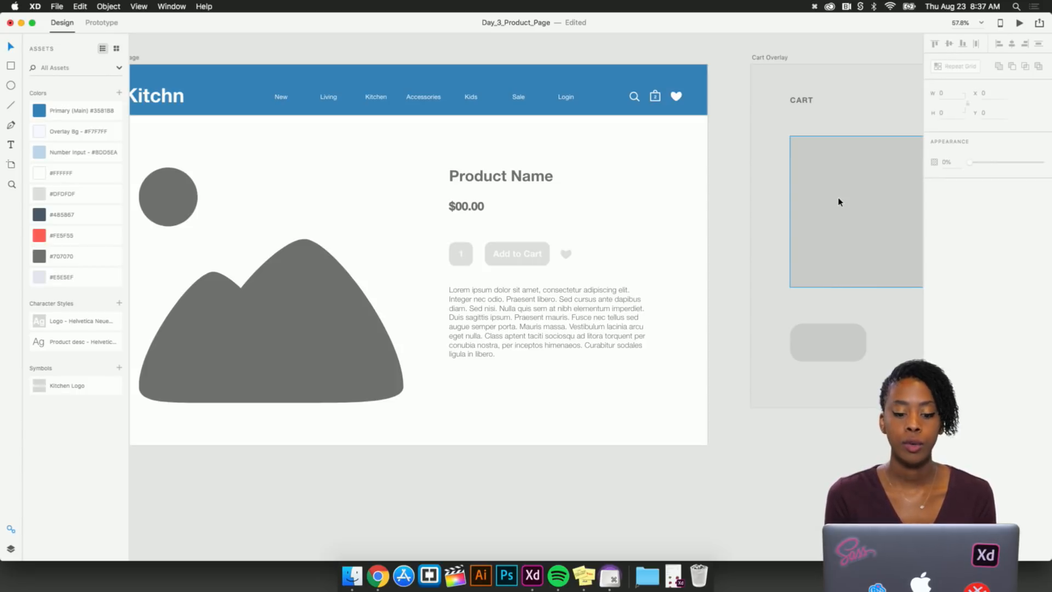
scroll(721, 253, left, 3)
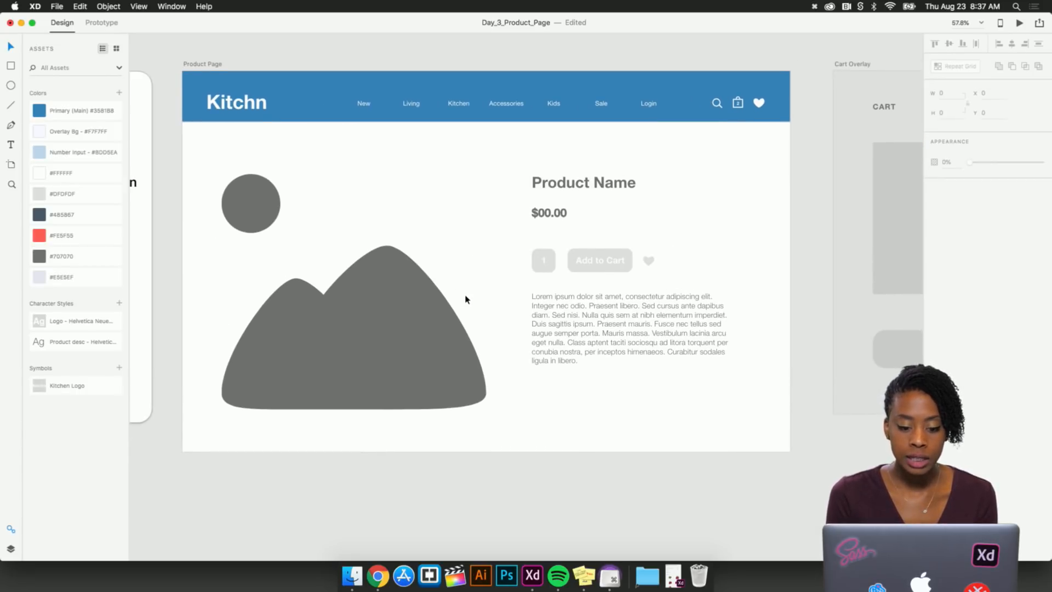
click(425, 306)
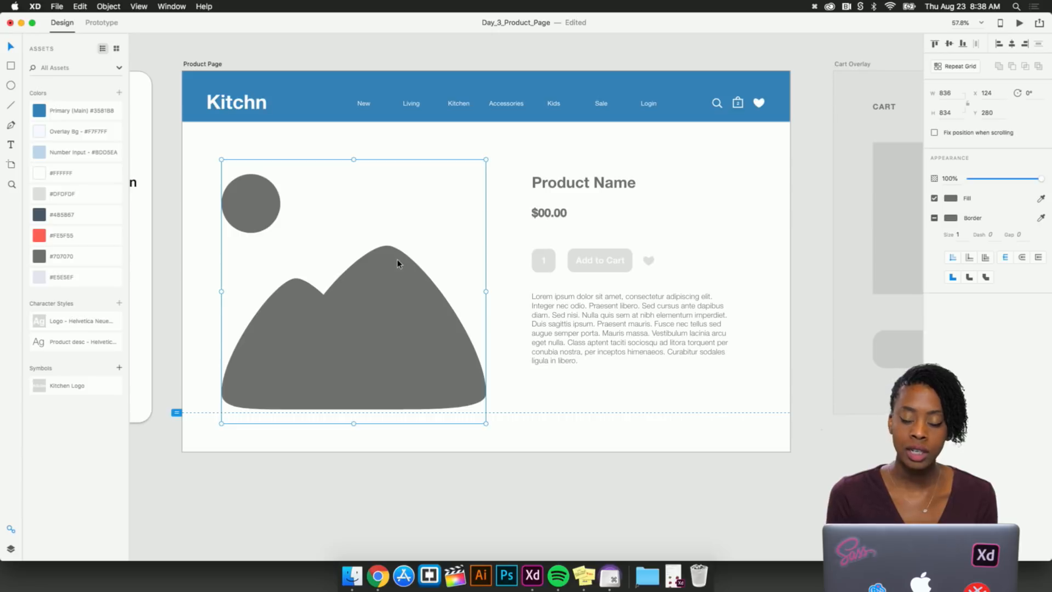
scroll(501, 293, left, 2)
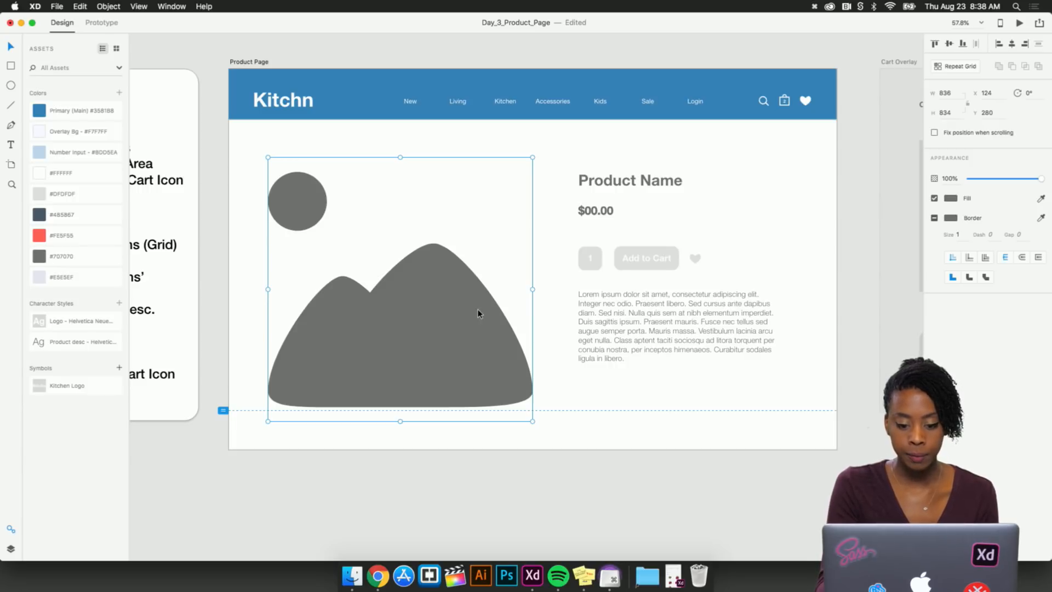
key(BackSpace)
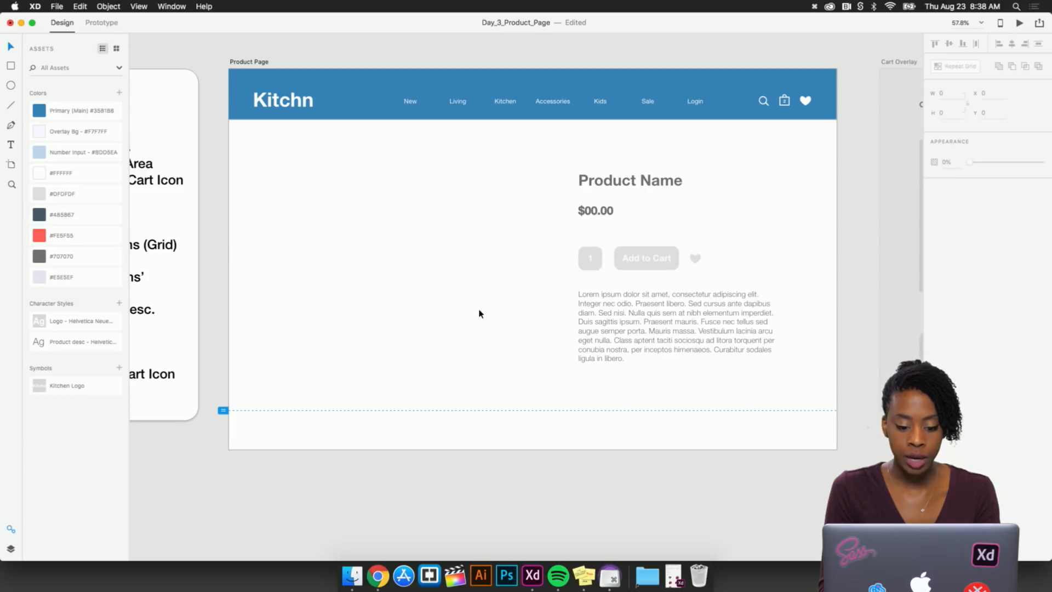
Draw a rectangle about 935 by 727 beside the product details, with its left edge aligned to the Kitchn logo
key(r)
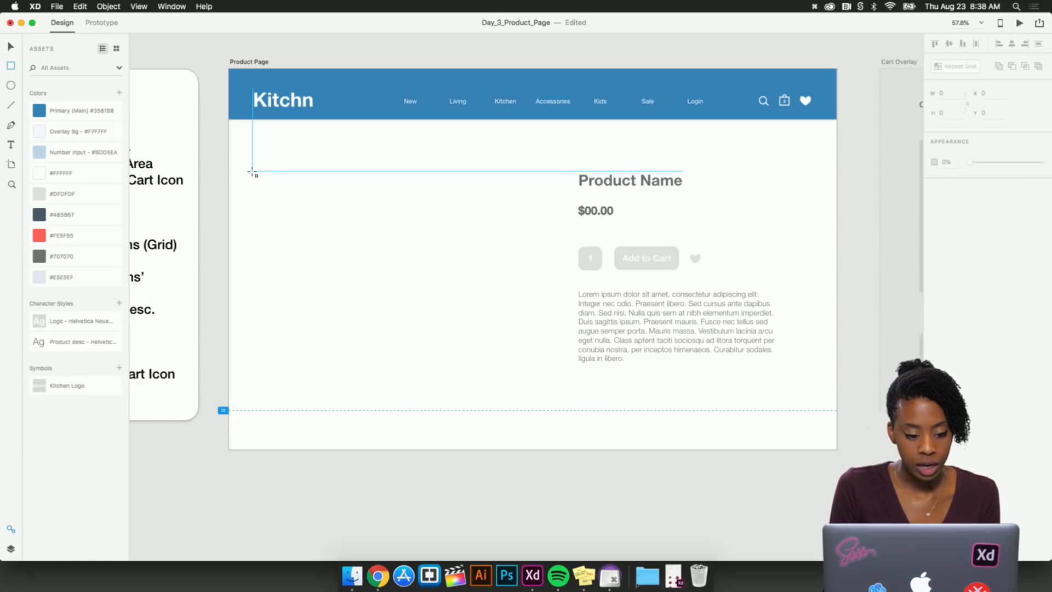
drag(252, 172, 552, 387)
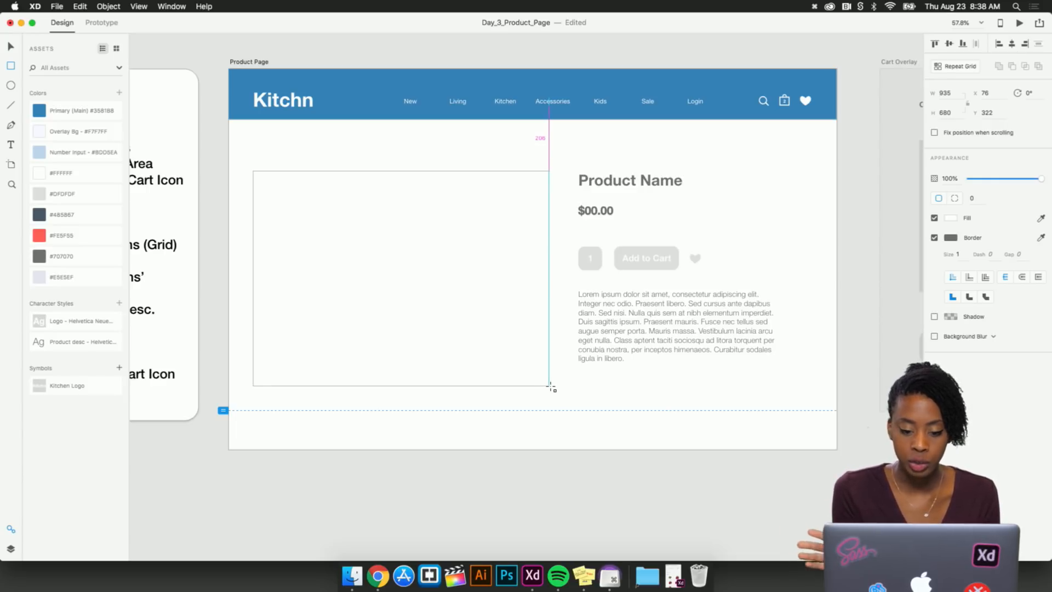
mouse_move(550, 386)
mouse_down()
mouse_move(551, 376)
mouse_move(549, 401)
mouse_up()
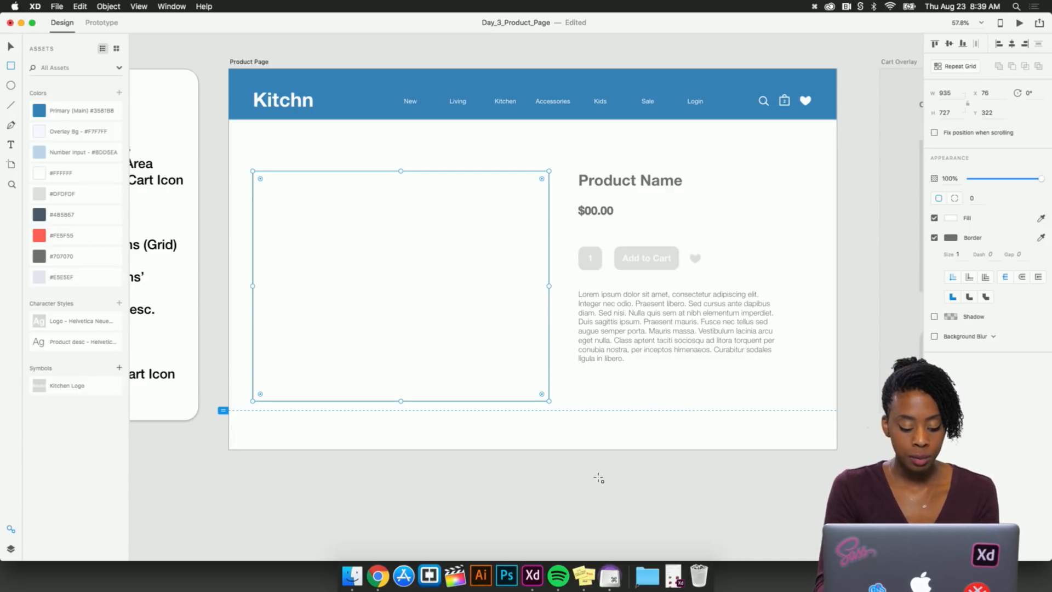
Fill the new rectangle with the "Toaster with bread" graphic from the Day #3 - XD Daily Creative library in Creative Cloud Libraries
key(shift+super+l)
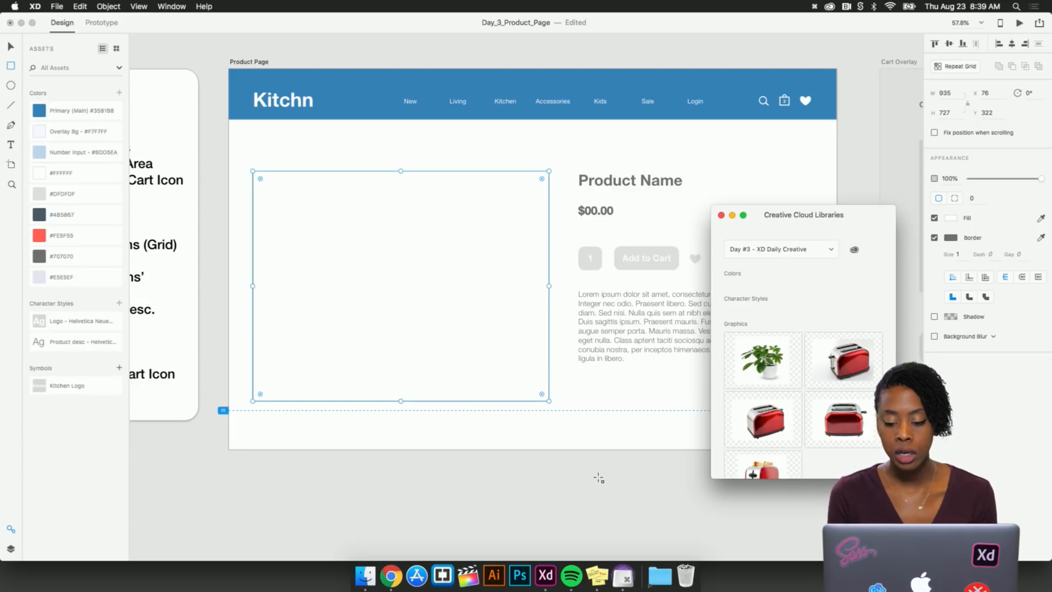
key(v)
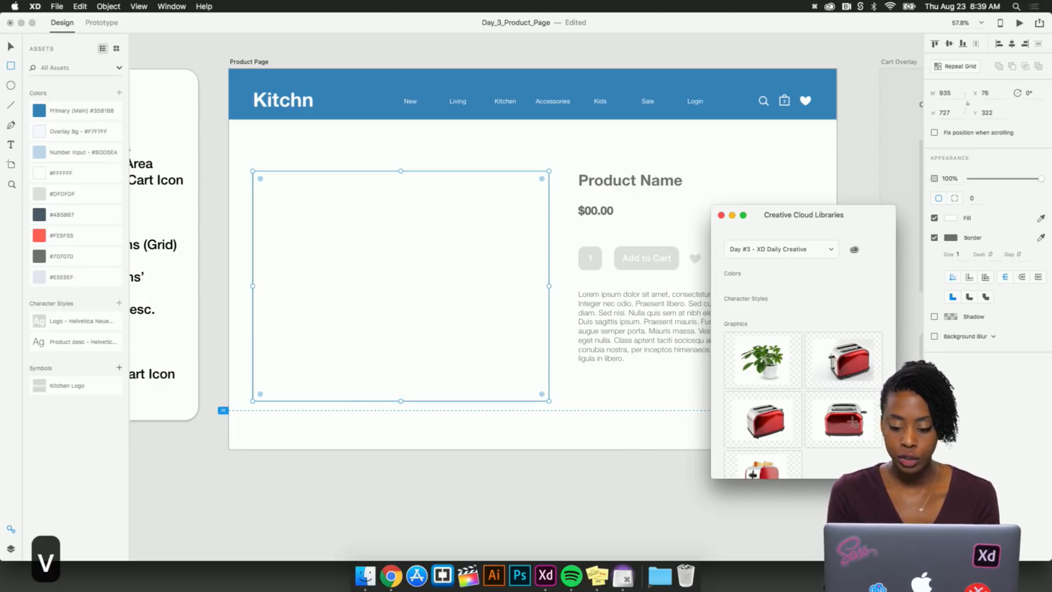
scroll(853, 422, down, 2)
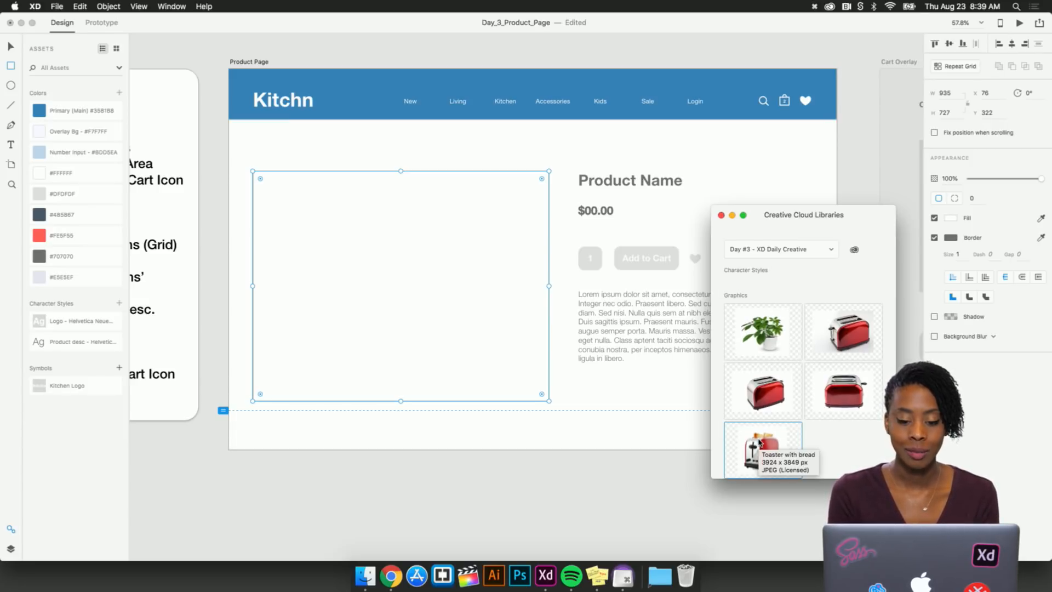
drag(758, 442, 382, 265)
click(569, 333)
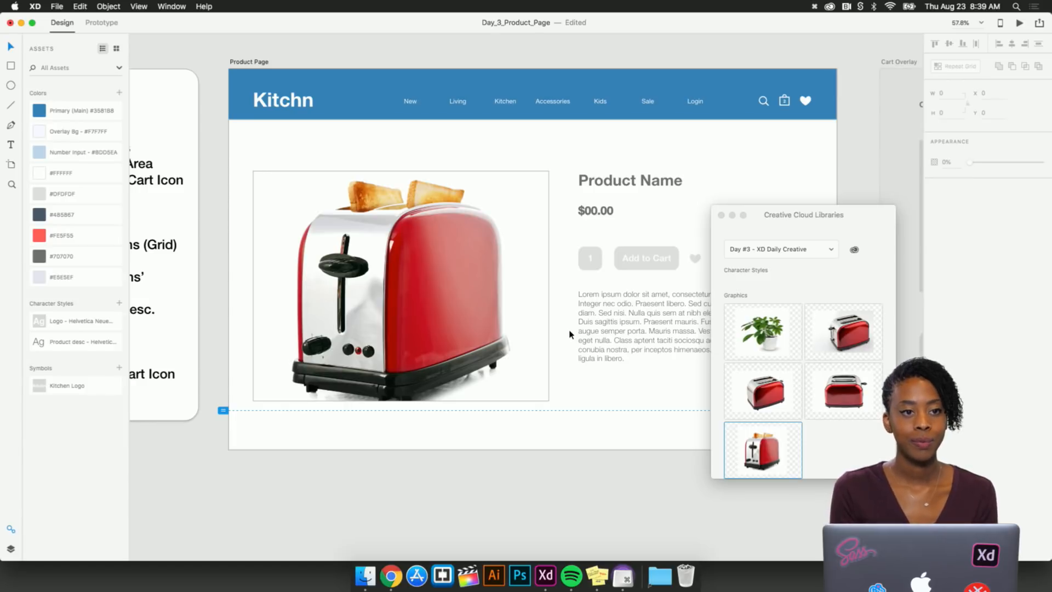
Remove the border from the toaster image on the Product Page
click(528, 323)
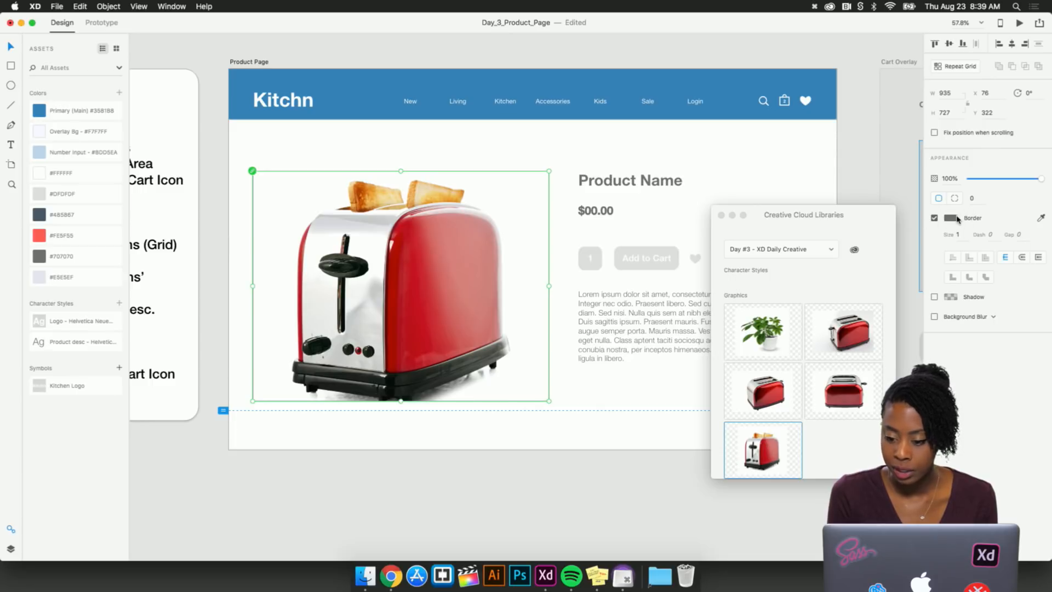
click(934, 218)
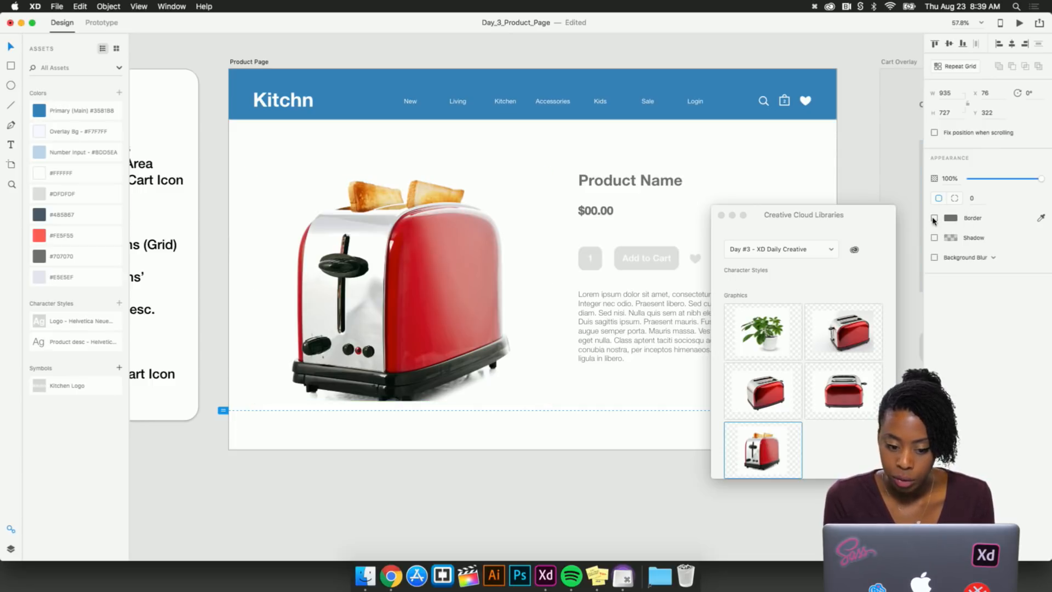
click(470, 498)
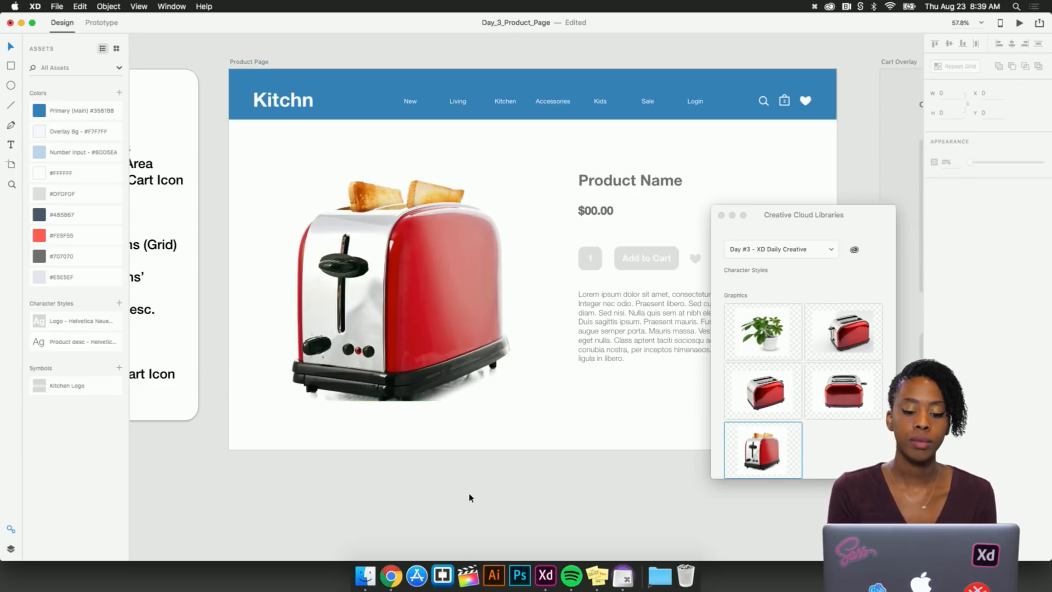
Turn the toaster image on the Product Page artboard into a repeat grid
click(442, 306)
scroll(442, 306, down, 3)
scroll(441, 310, down, 3)
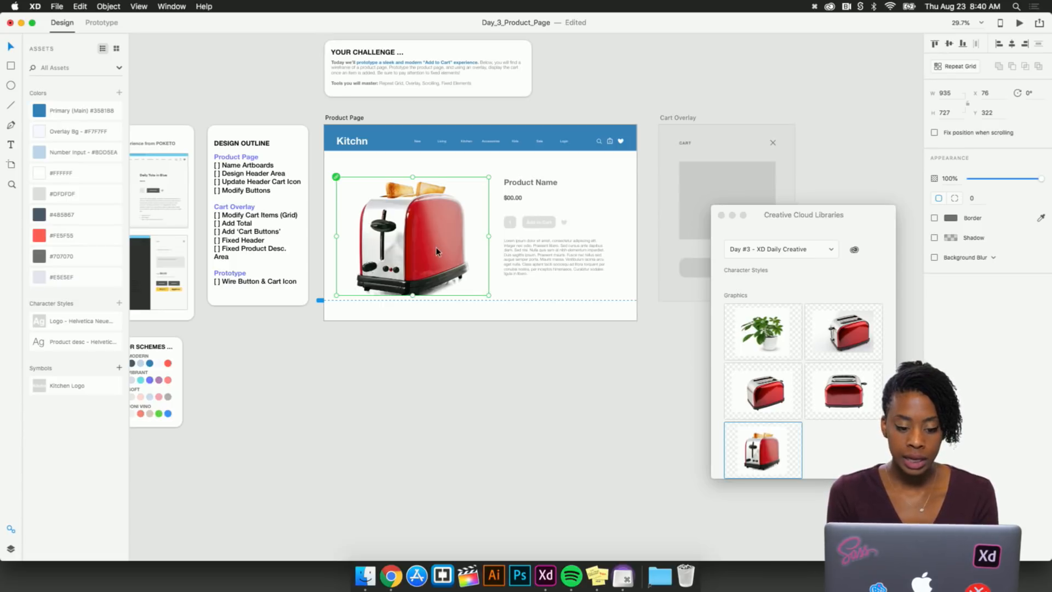
scroll(436, 246, up, 3)
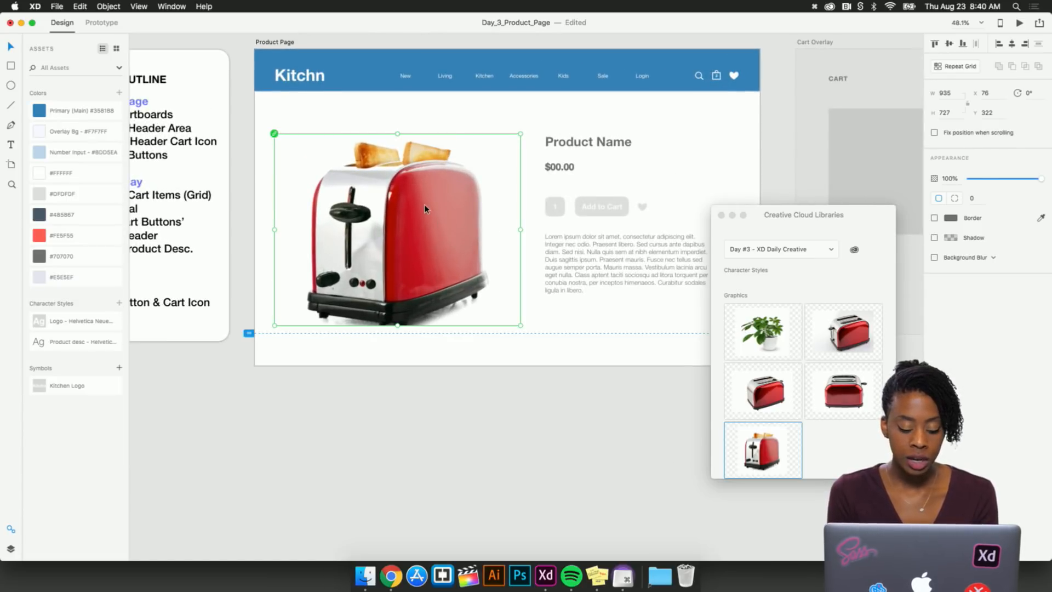
key(super+r)
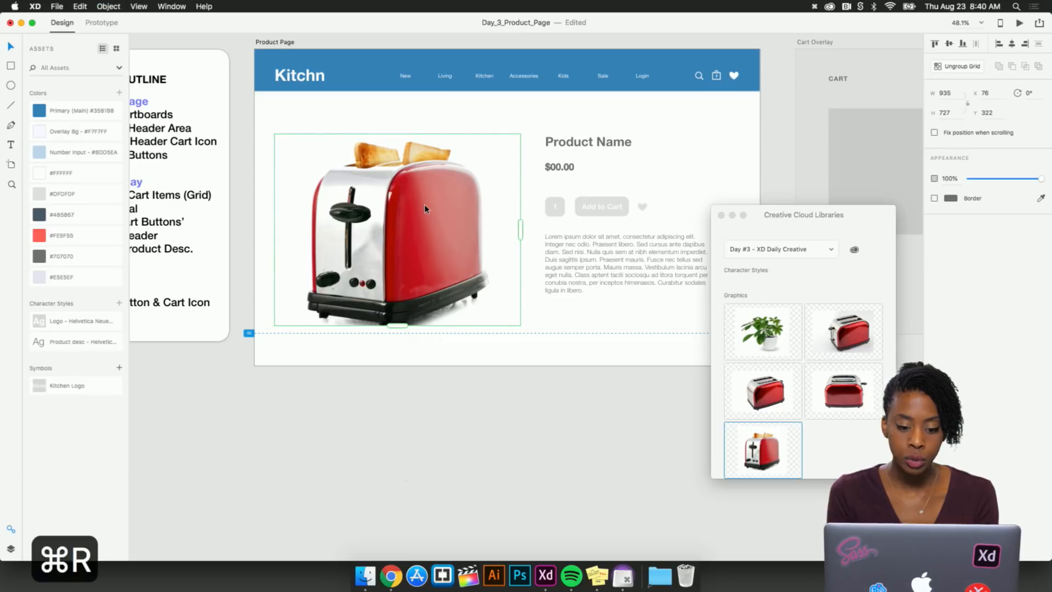
Extend the toaster repeat grid downward to four stacked images, giving it a height of about 2997
scroll(425, 205, down, 3)
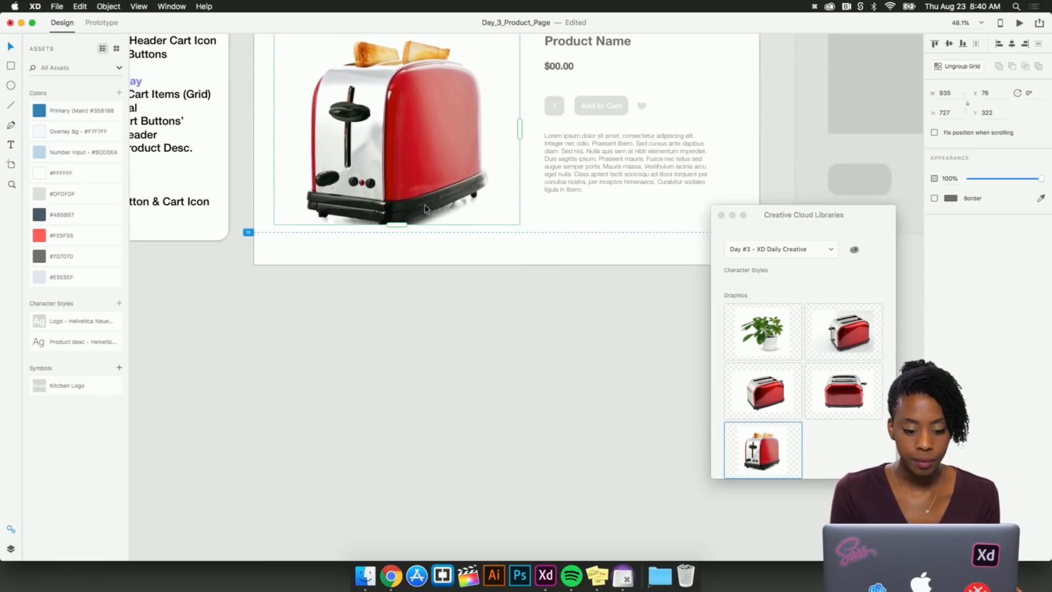
scroll(423, 202, down, 1)
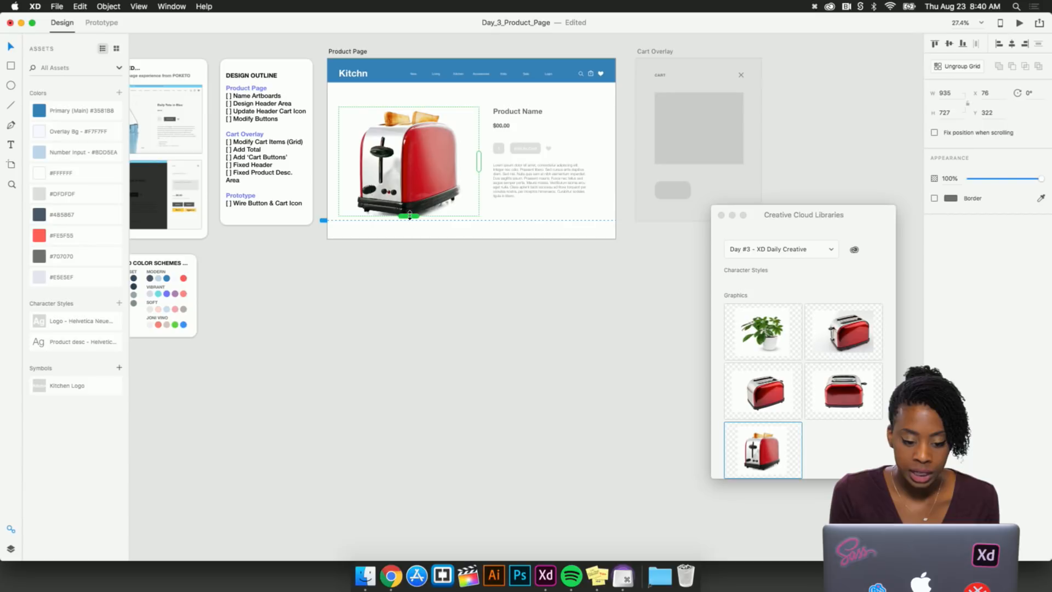
drag(409, 215, 402, 412)
scroll(404, 472, down, 2)
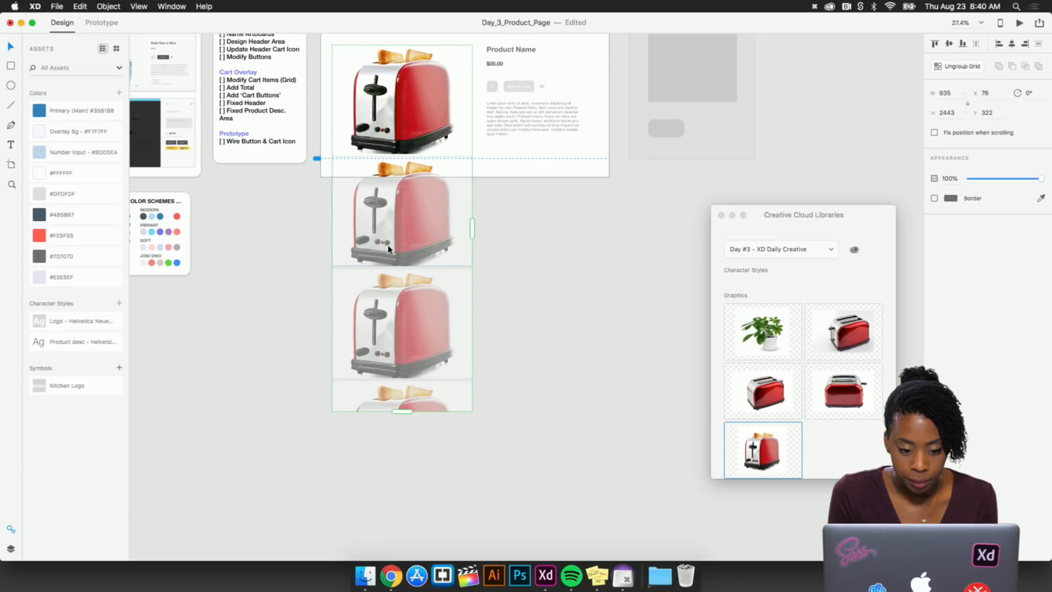
drag(405, 411, 407, 495)
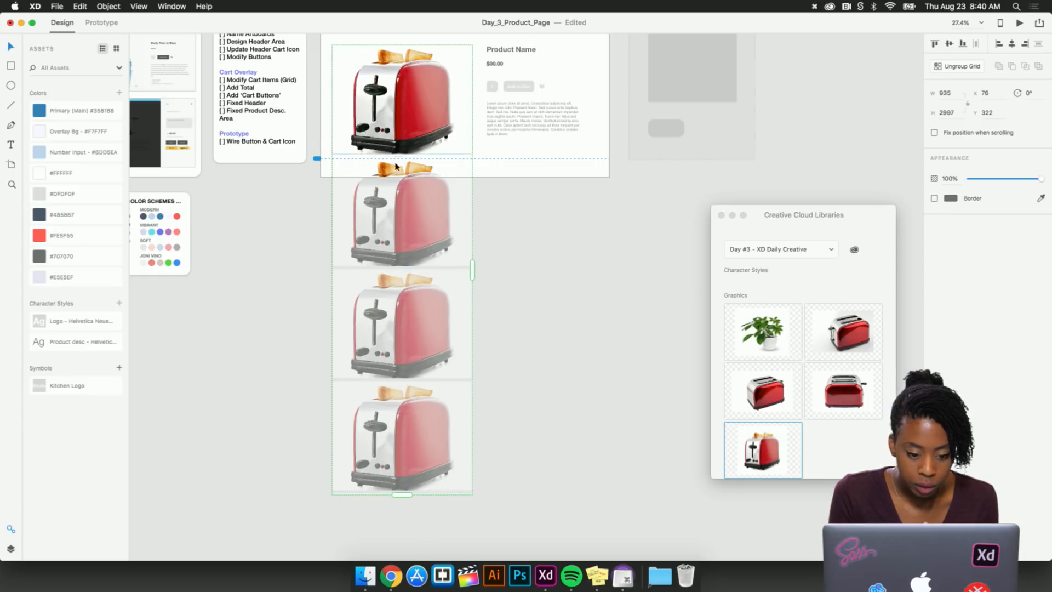
Widen the vertical gaps between the toasters in the repeat grid to about 70
scroll(413, 434, down, 3)
scroll(438, 345, up, 5)
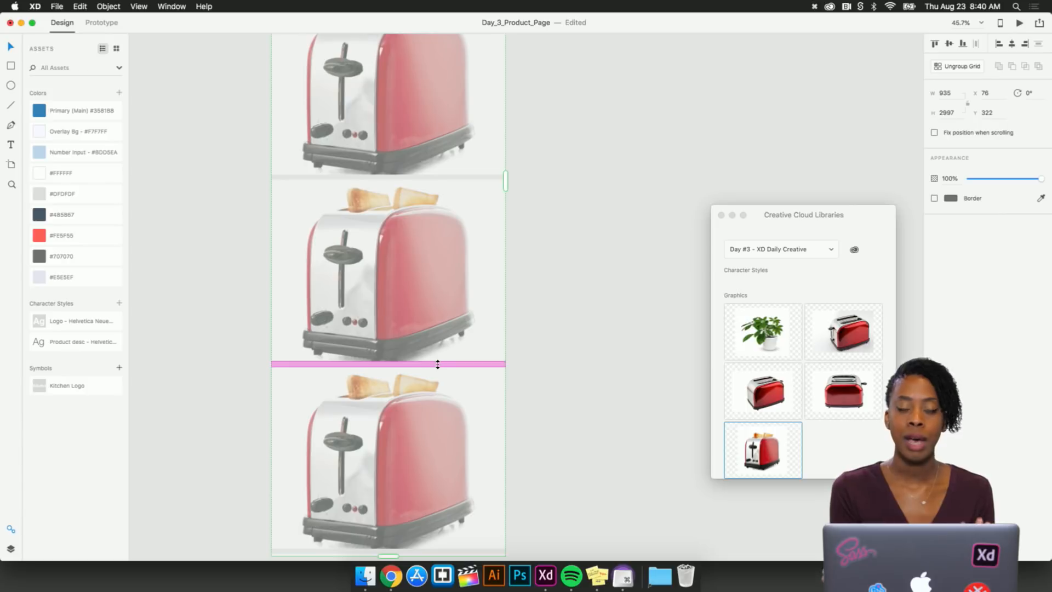
drag(437, 364, 438, 393)
scroll(561, 393, down, 5)
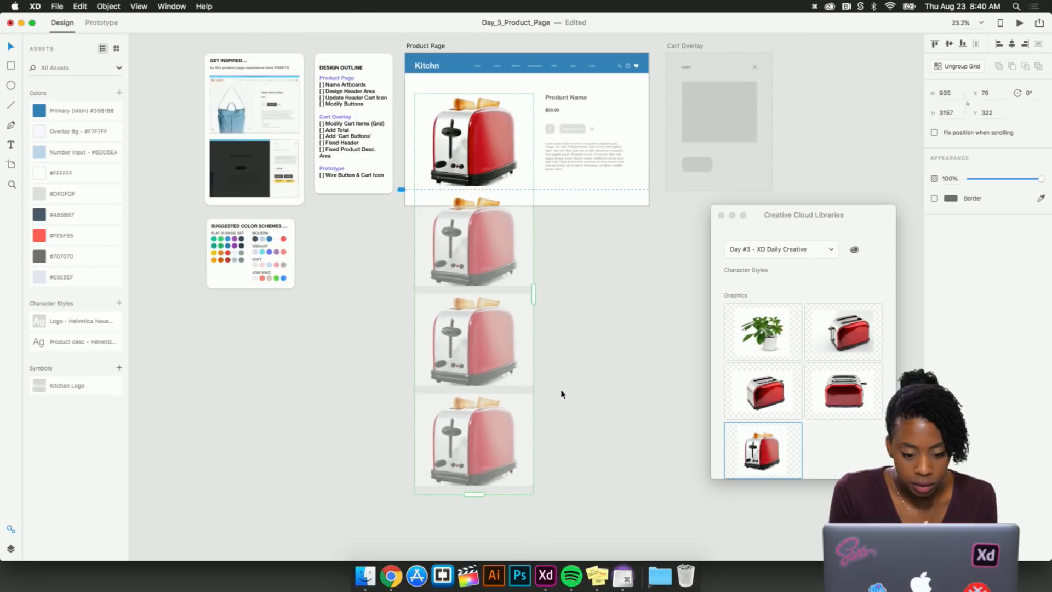
scroll(539, 394, up, 5)
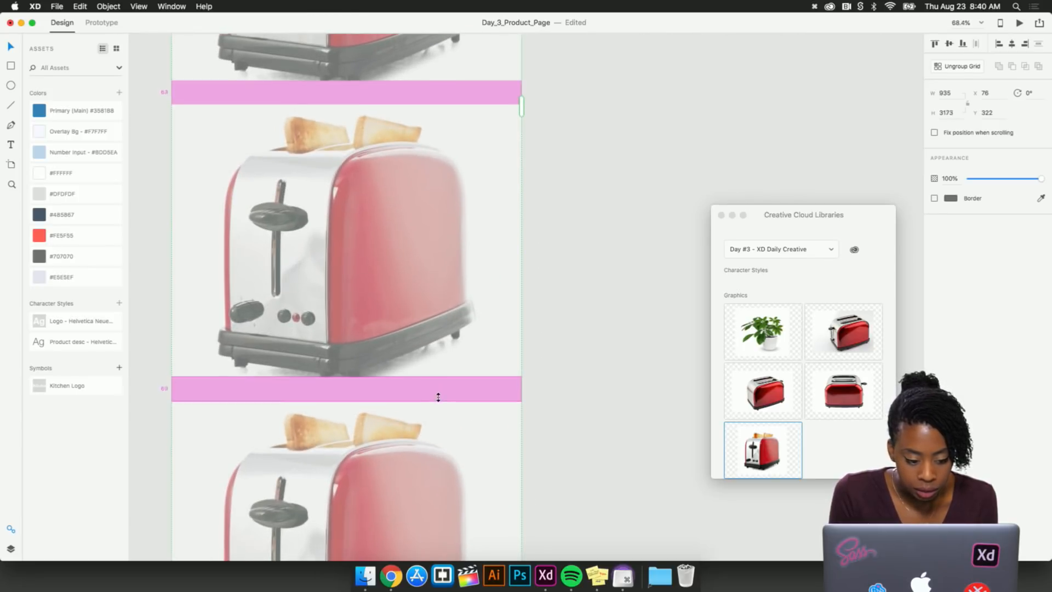
drag(437, 394, 438, 400)
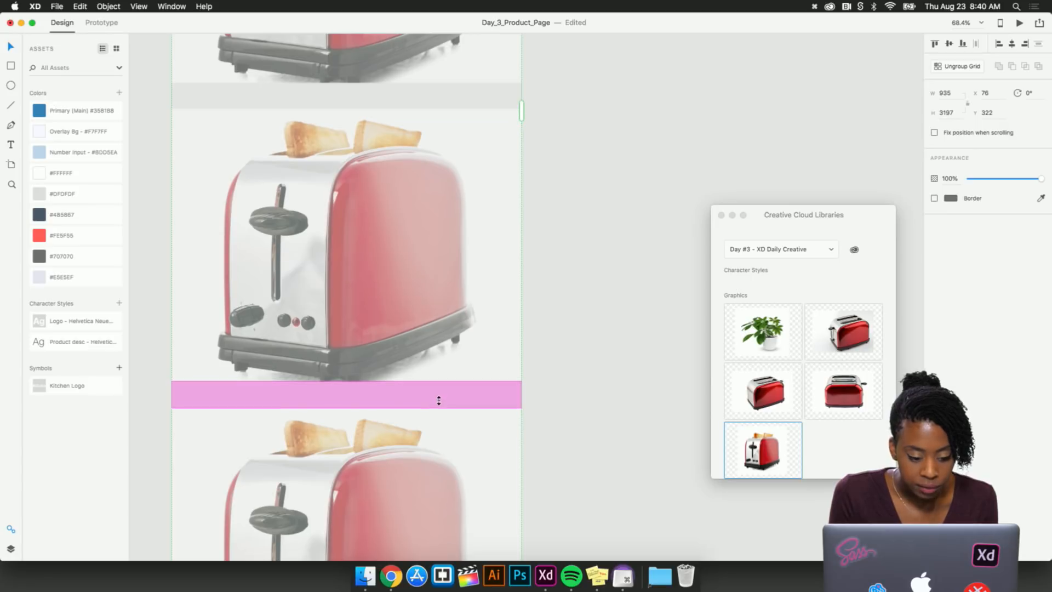
key(Delete)
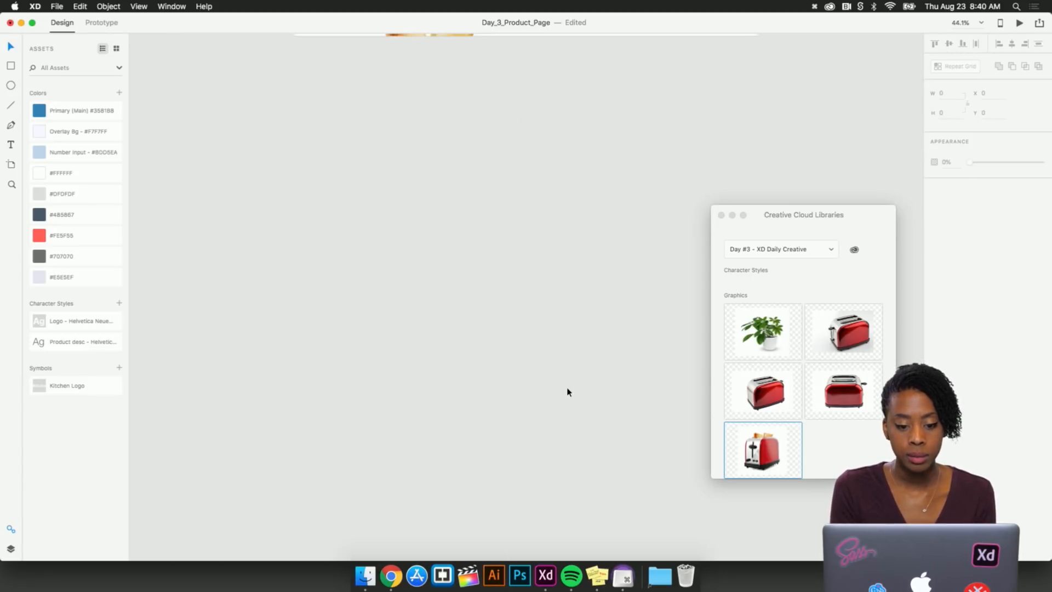
key(super+0)
key(super+z)
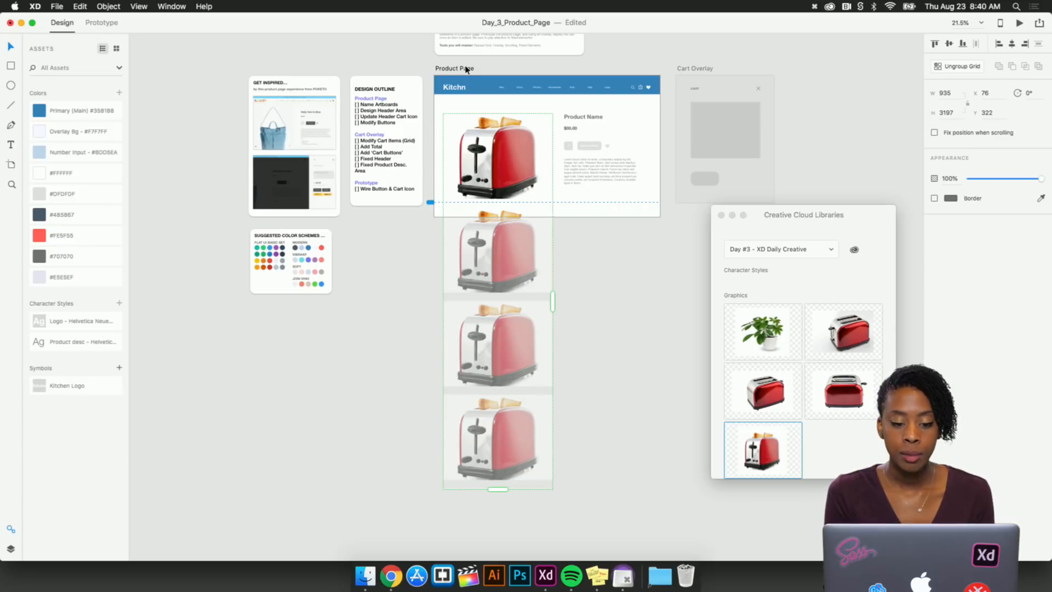
Lengthen the Product Page artboard downward to a height of about 3511 and trim the repeat grid's height to about 3189
click(465, 69)
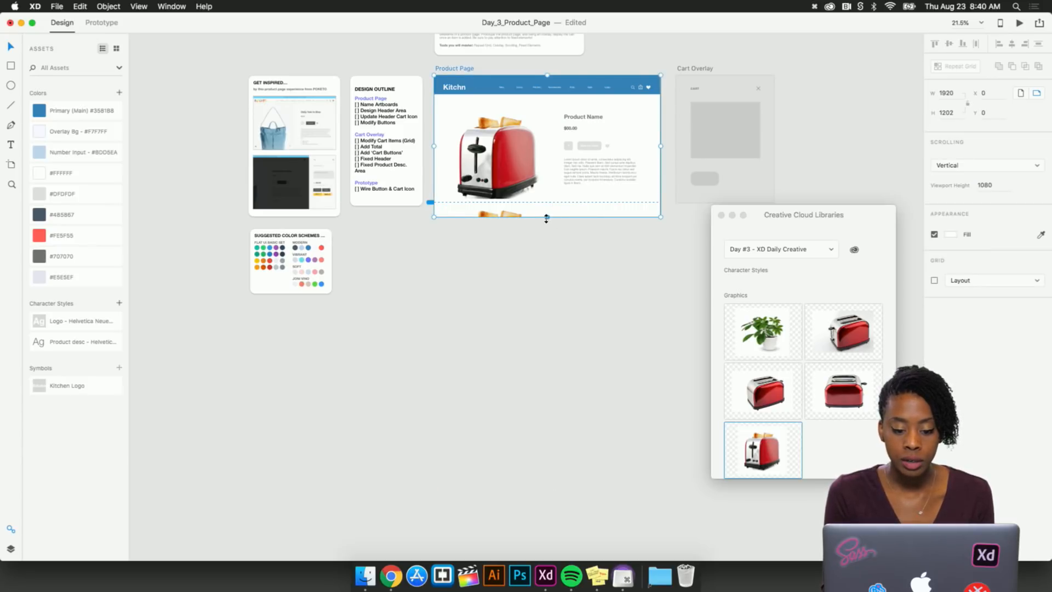
drag(546, 217, 546, 486)
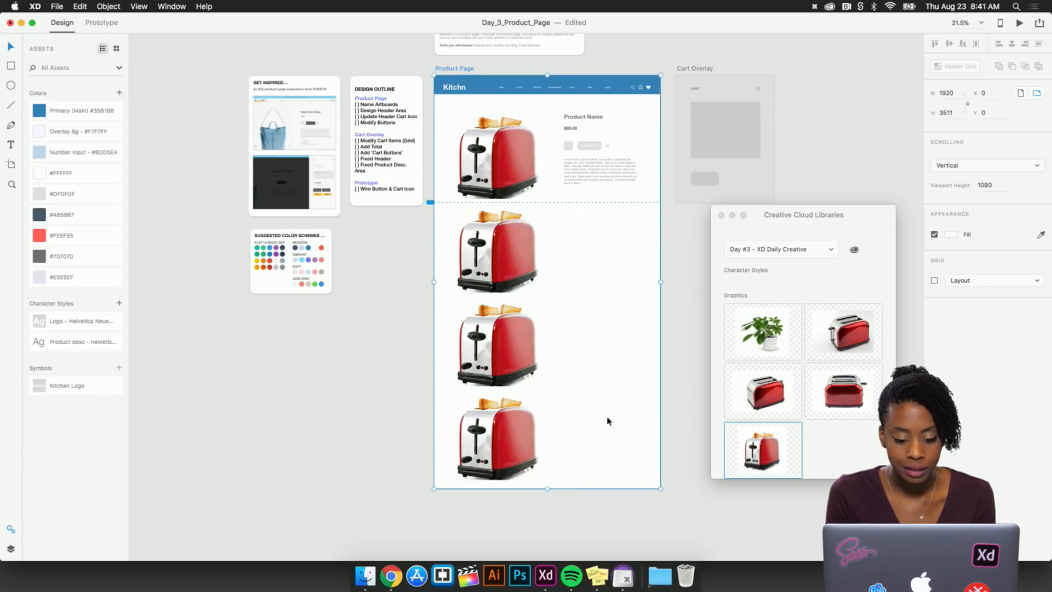
click(534, 427)
scroll(493, 471, down, 2)
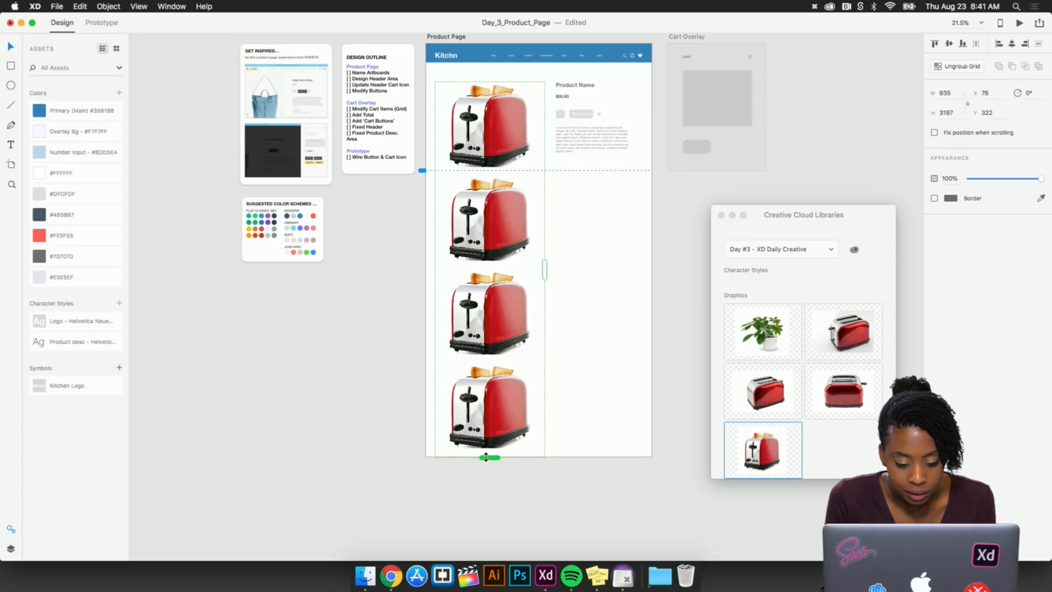
drag(486, 455, 486, 454)
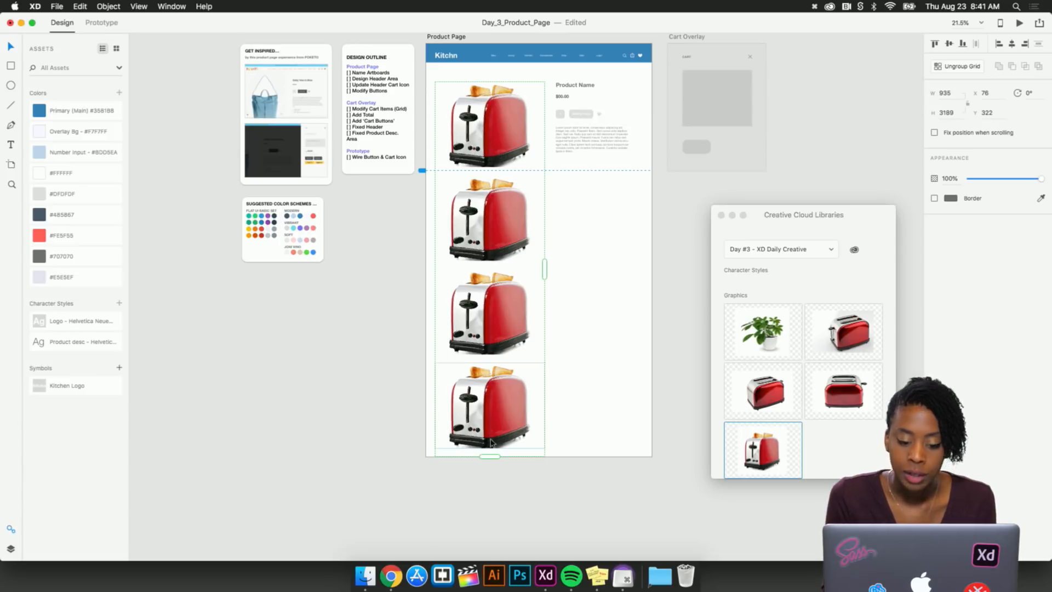
click(602, 376)
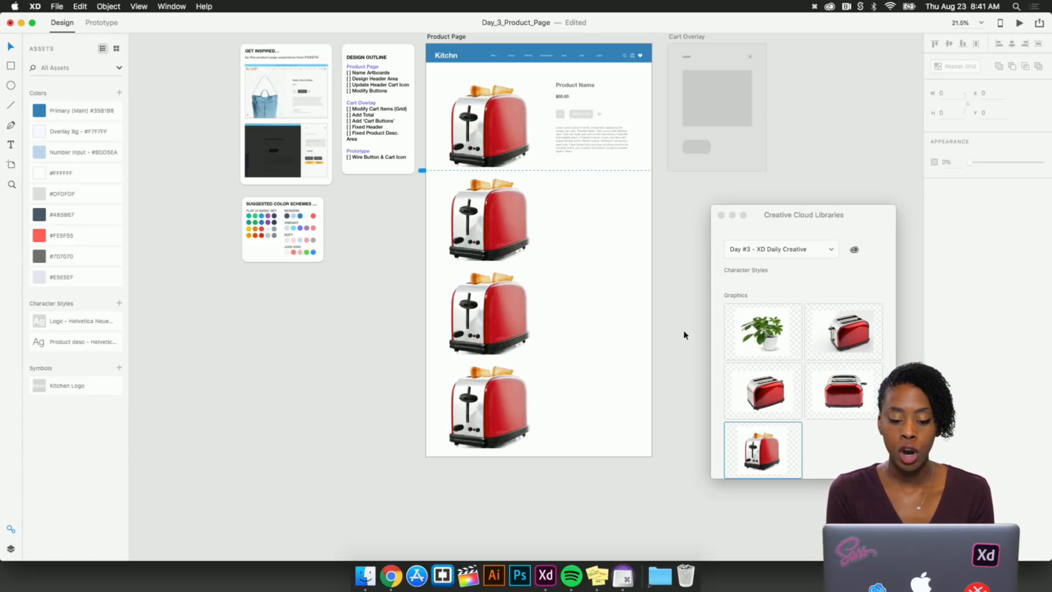
Replace the second toaster in the repeat grid with the library's angled red toaster graphic without bread, the one with the transparent background
click(780, 389)
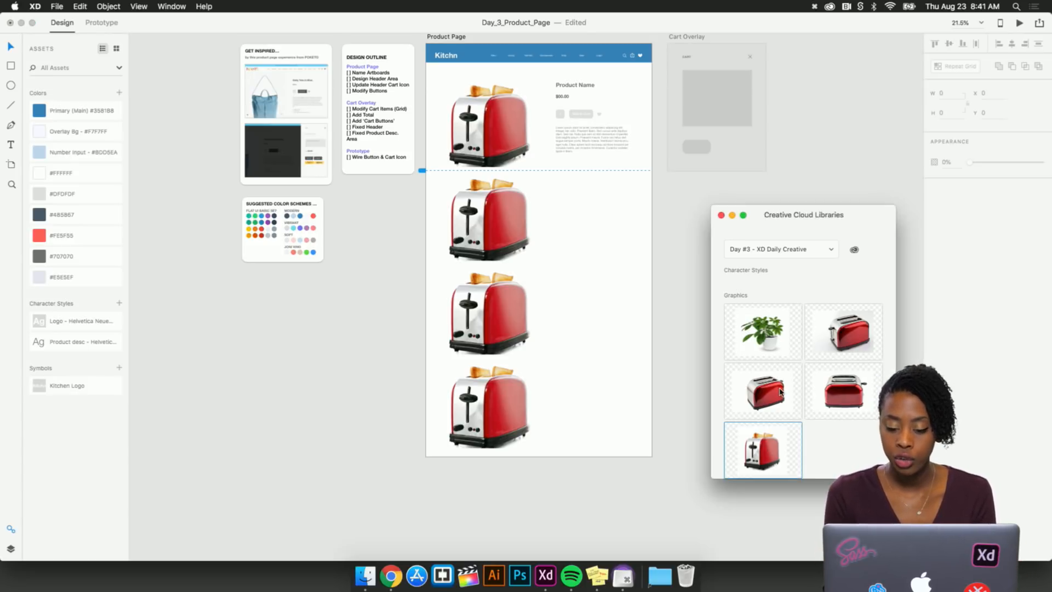
scroll(612, 226, up, 3)
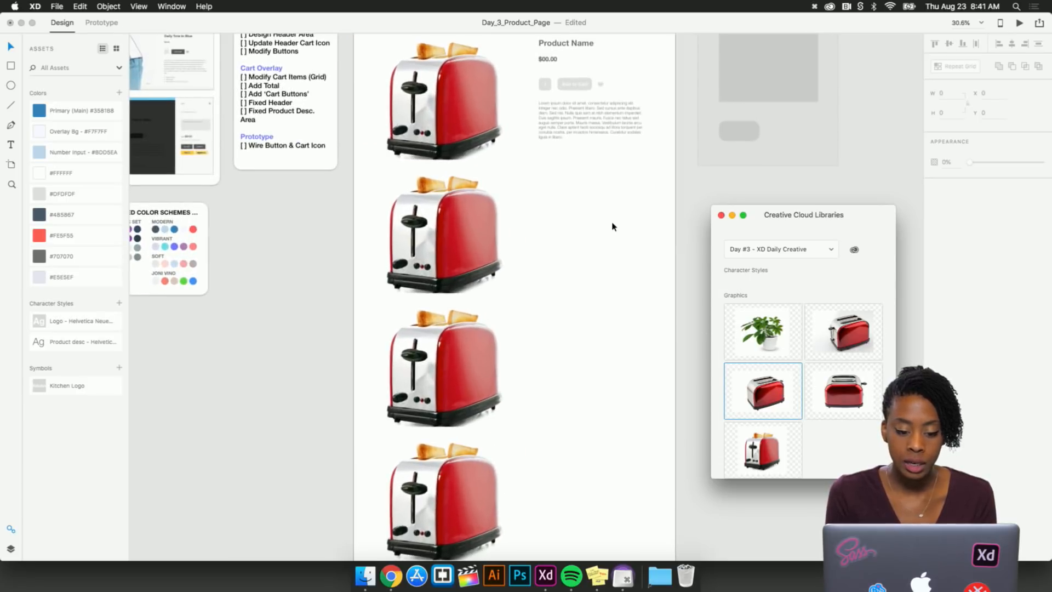
click(470, 214)
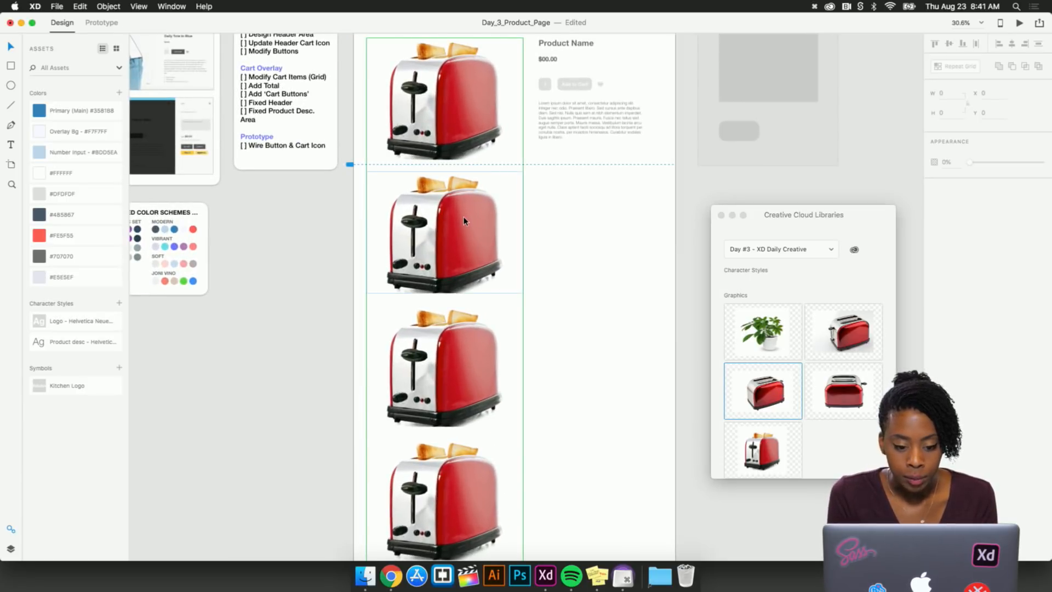
click(478, 207)
double_click(472, 229)
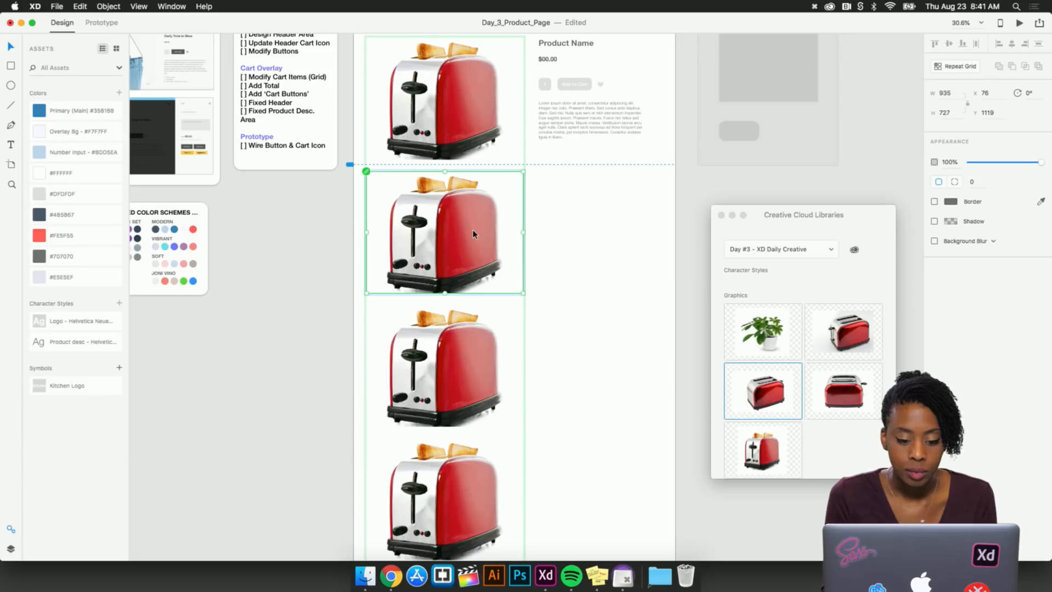
click(558, 245)
click(472, 242)
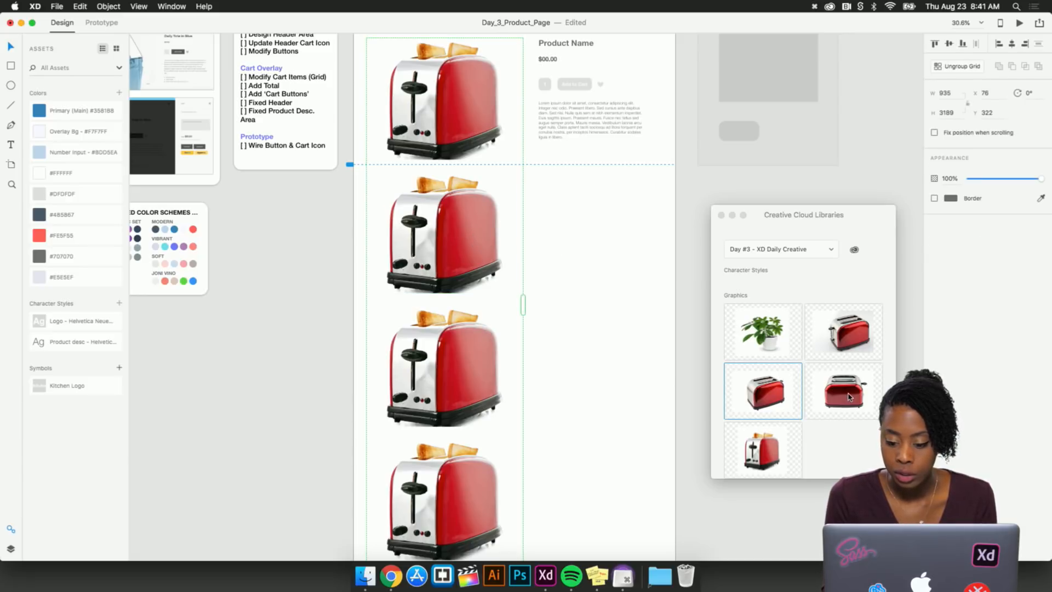
click(767, 392)
drag(765, 391, 457, 208)
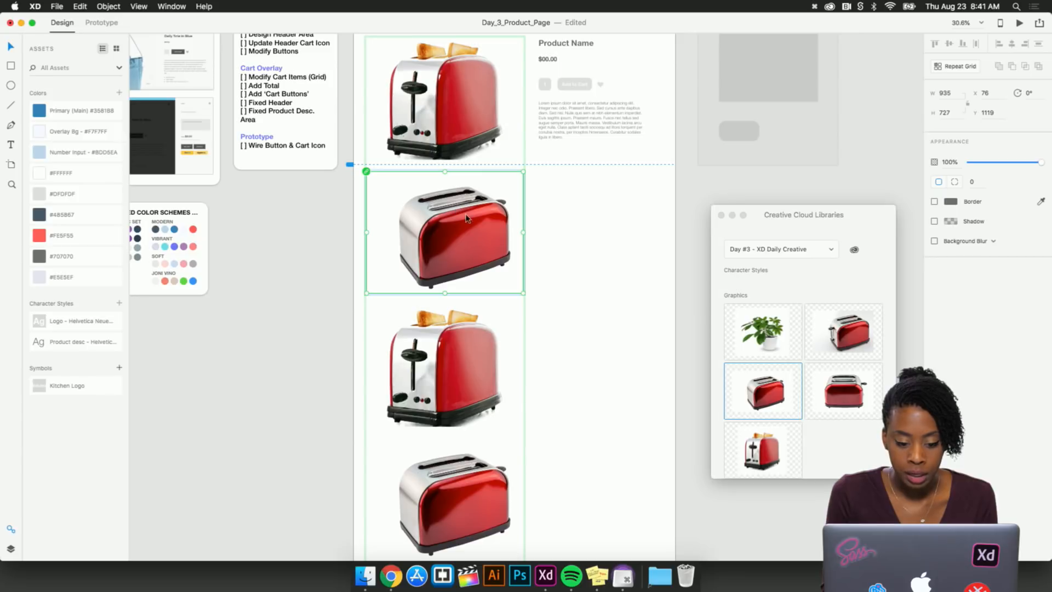
Fill the third grid cell with the library's front-view toaster and the fourth with the angled toaster on a gray background
click(847, 387)
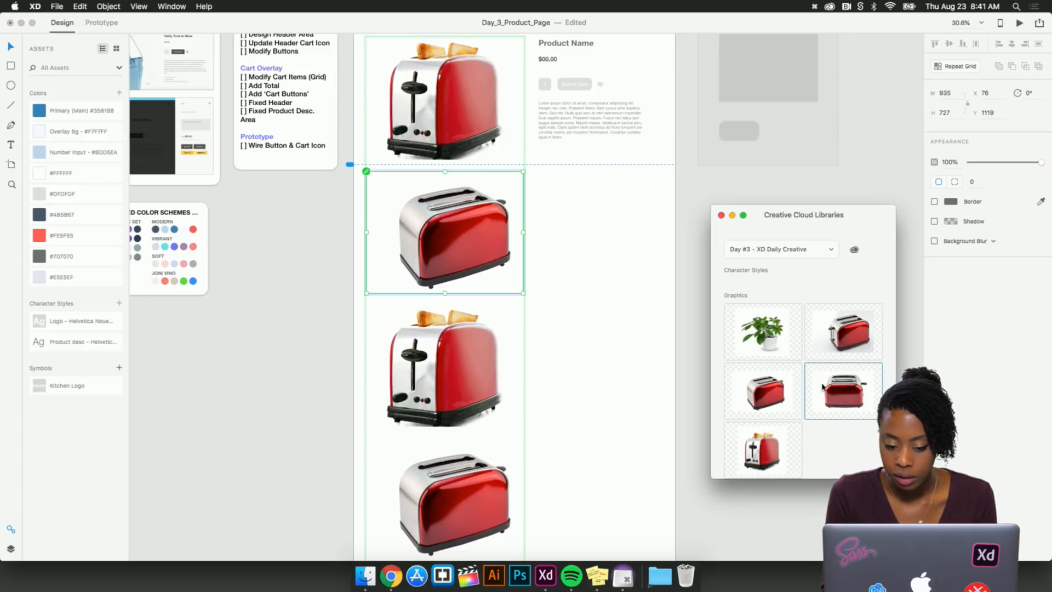
drag(823, 387, 474, 357)
click(847, 344)
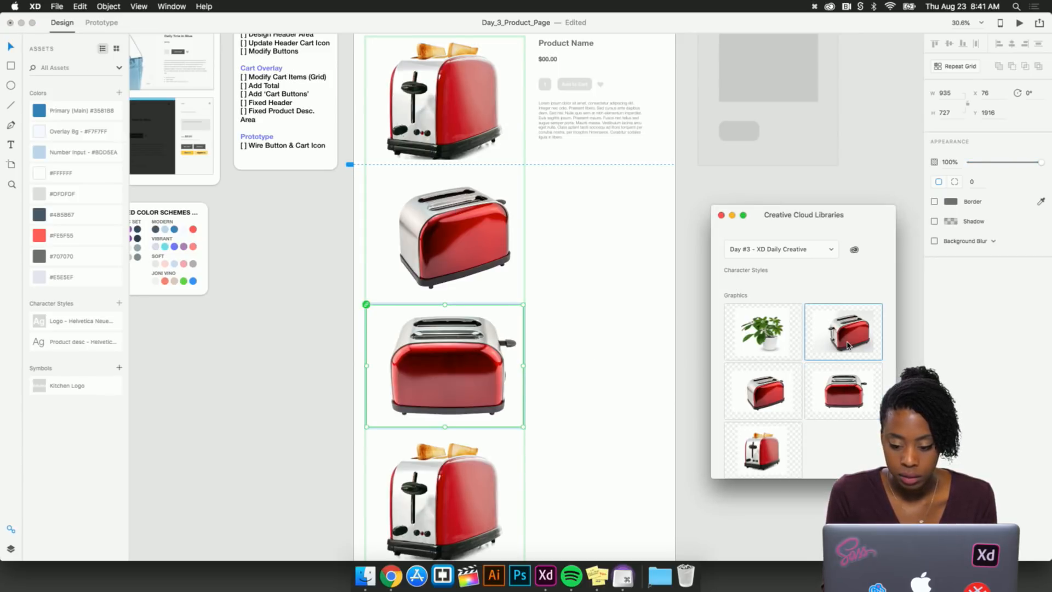
scroll(603, 383, down, 4)
drag(838, 324, 519, 383)
click(619, 372)
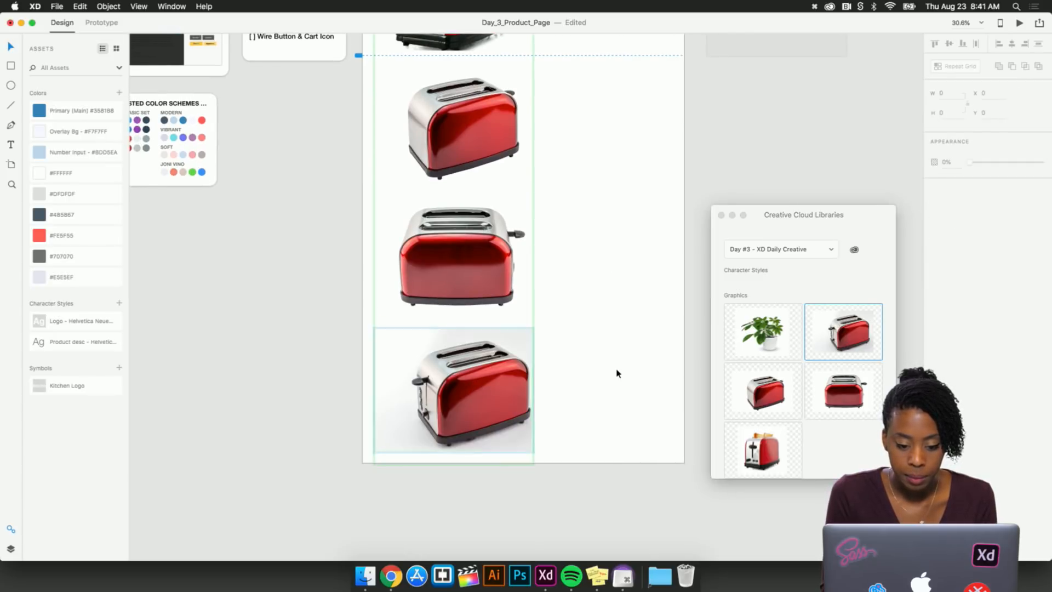
Shift the toaster picture in the fourth grid cell slightly left inside its frame, keeping the cell itself at X 76
scroll(616, 373, down, 3)
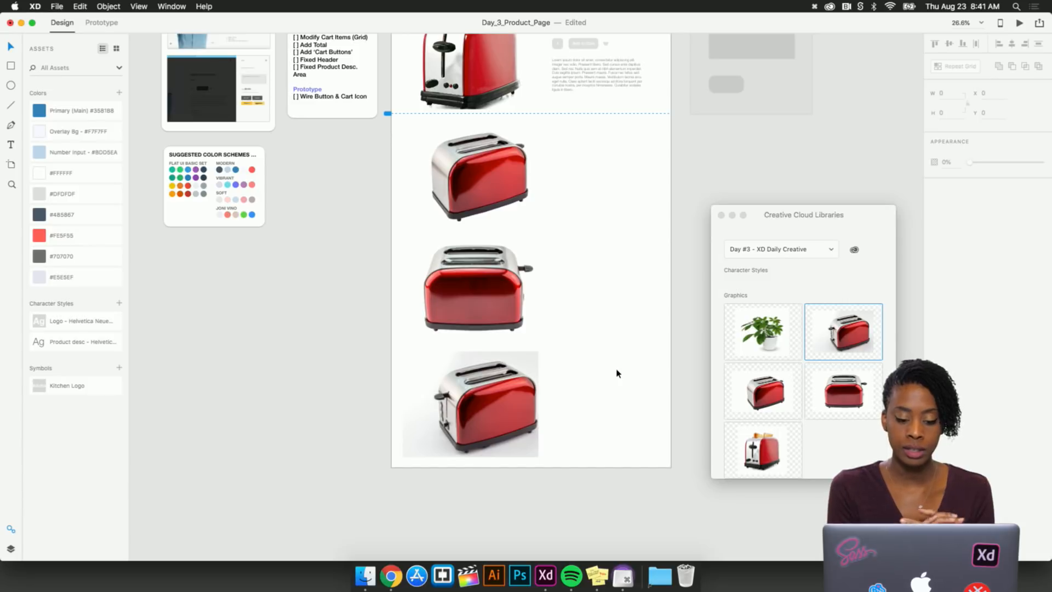
click(513, 399)
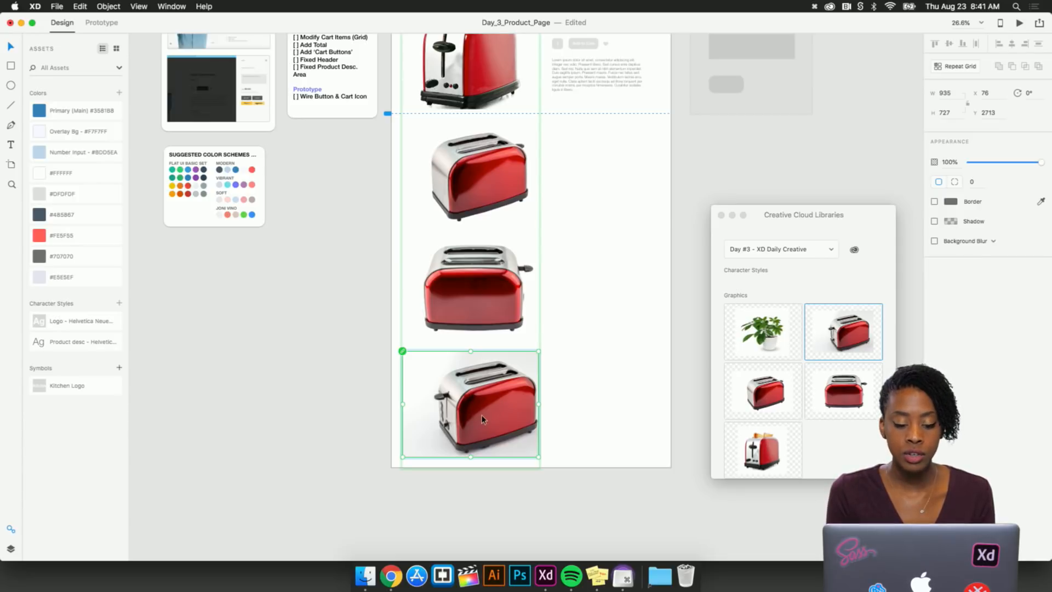
key(super+z)
key(super+z)
key(super+z)
key(super+z)
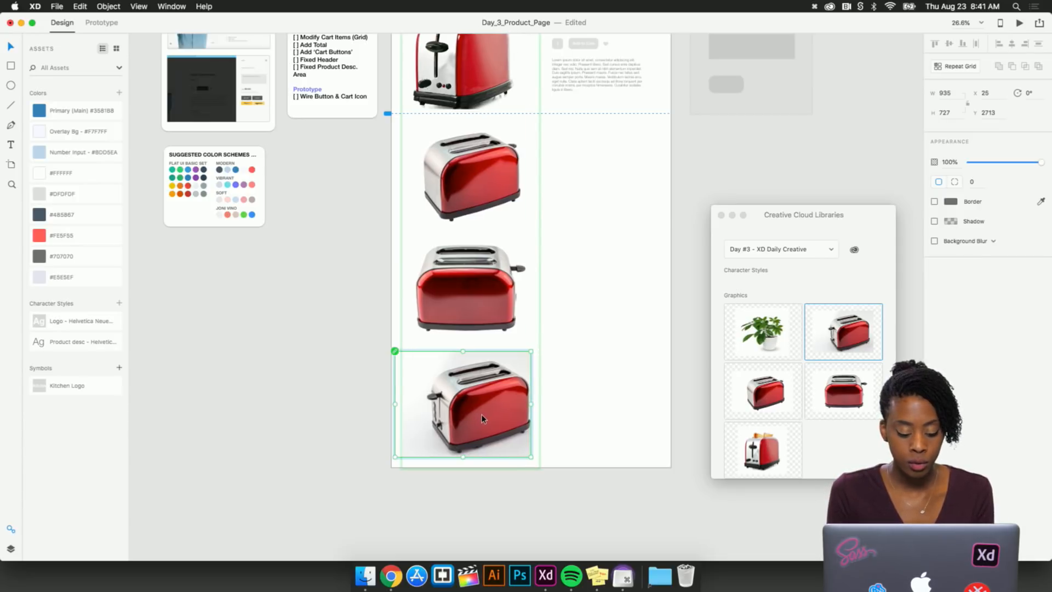
key(super+z)
key(super+z)
key(super+z)
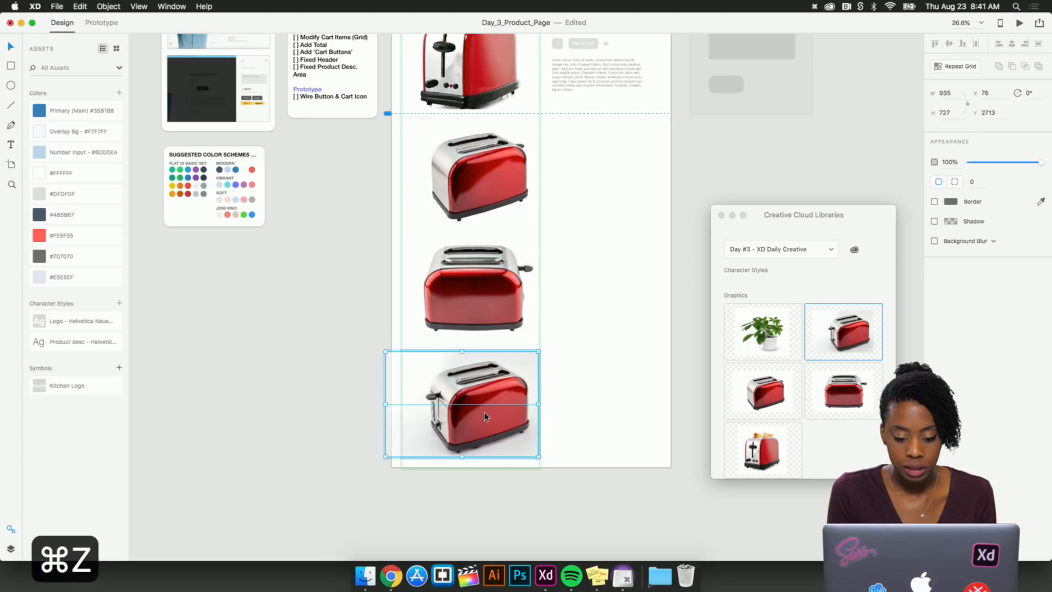
click(569, 399)
Shift the front-view toaster picture in the third grid cell slightly left inside its frame
click(496, 308)
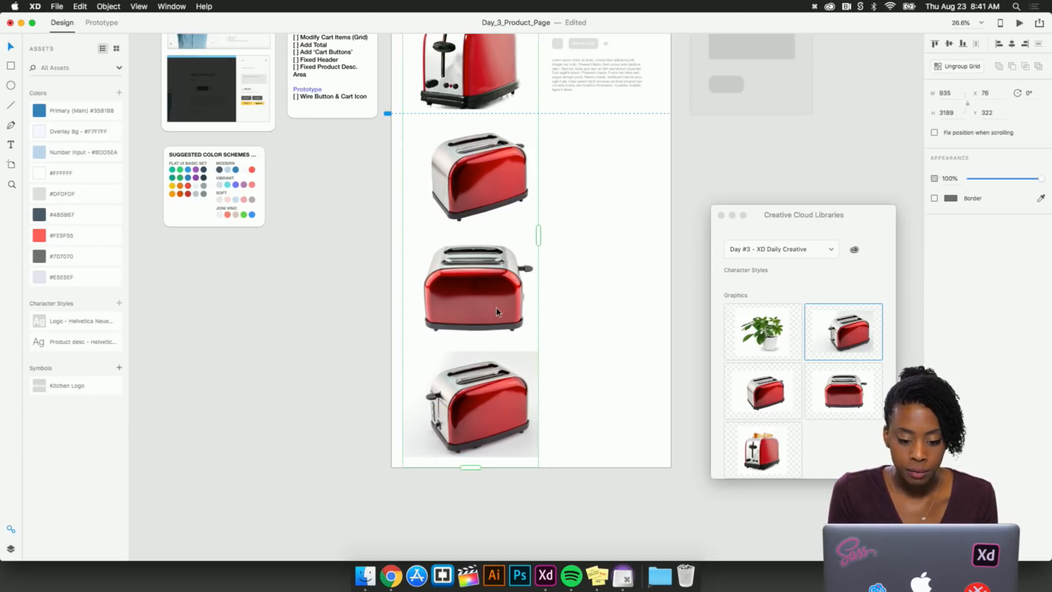
click(495, 307)
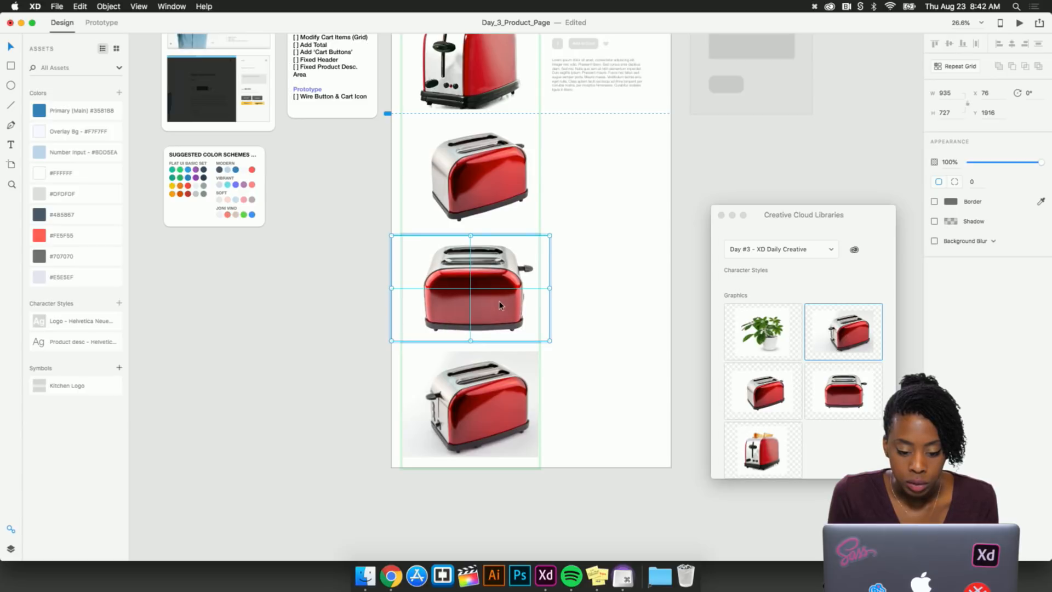
click(587, 279)
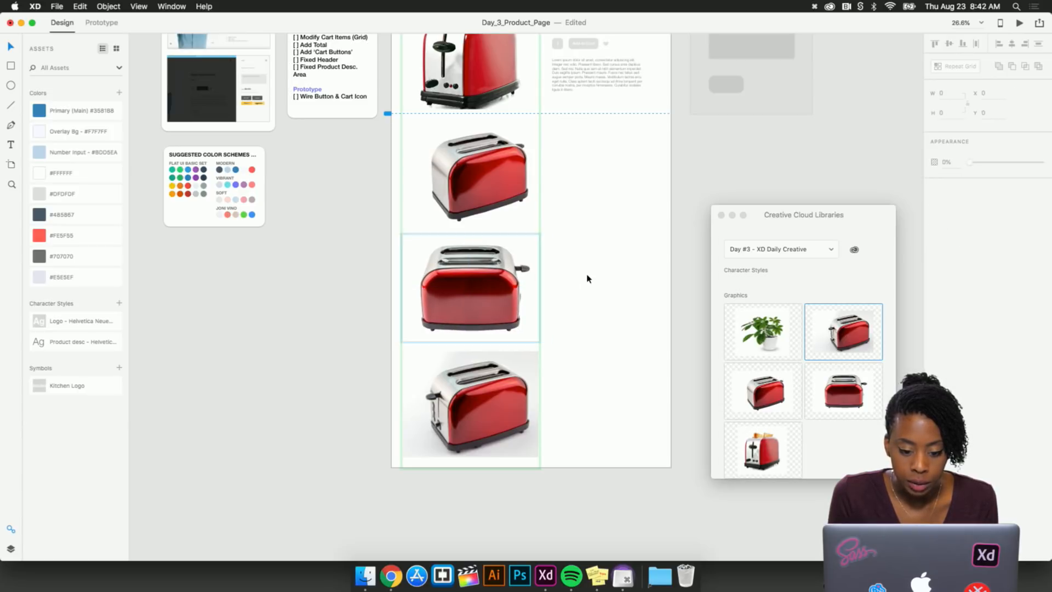
scroll(587, 279, up, 2)
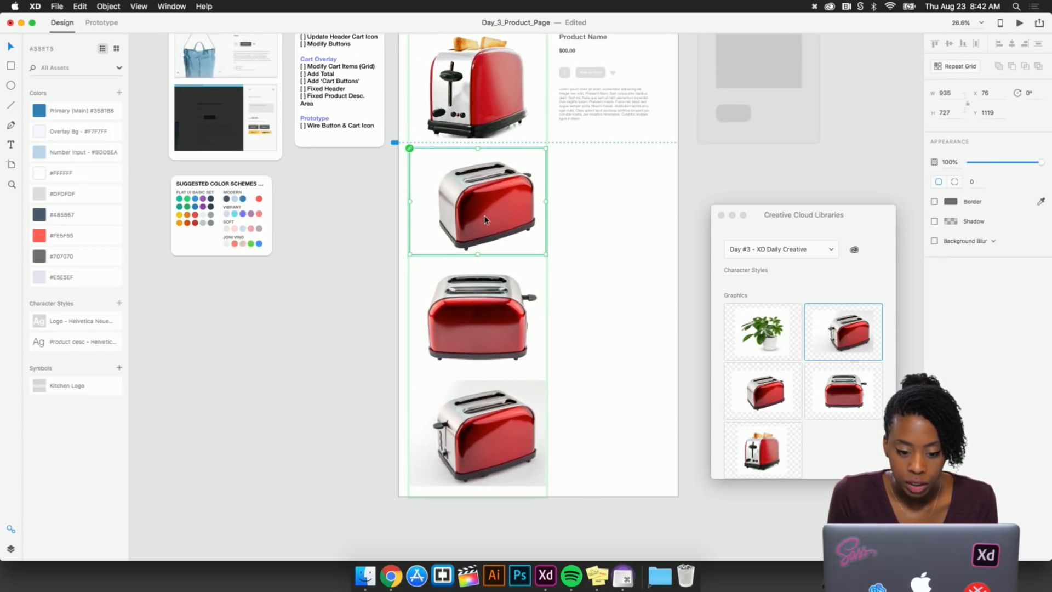
Shift the angled toaster picture in the second grid cell slightly left inside its frame
double_click(484, 215)
drag(491, 208, 486, 208)
key(Escape)
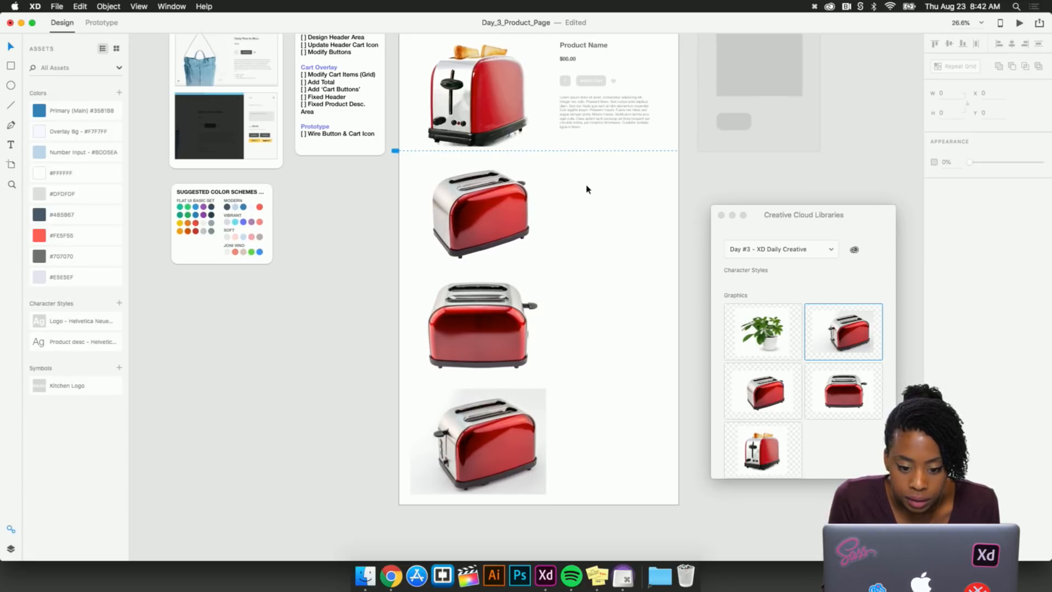
Close the floating Creative Cloud Libraries window
scroll(586, 188, up, 2)
click(488, 114)
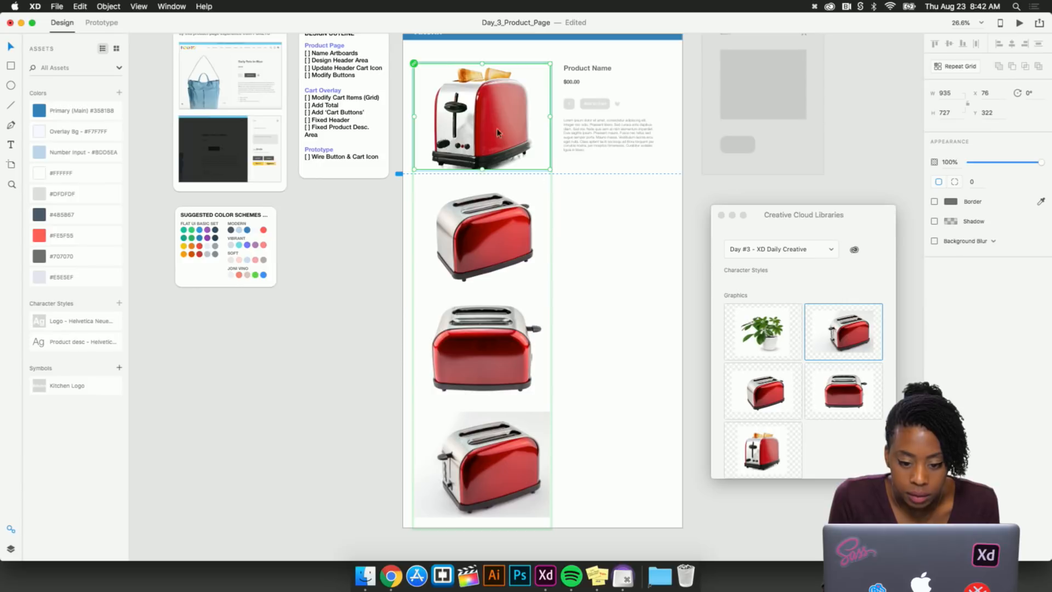
click(617, 258)
scroll(617, 258, right, 1)
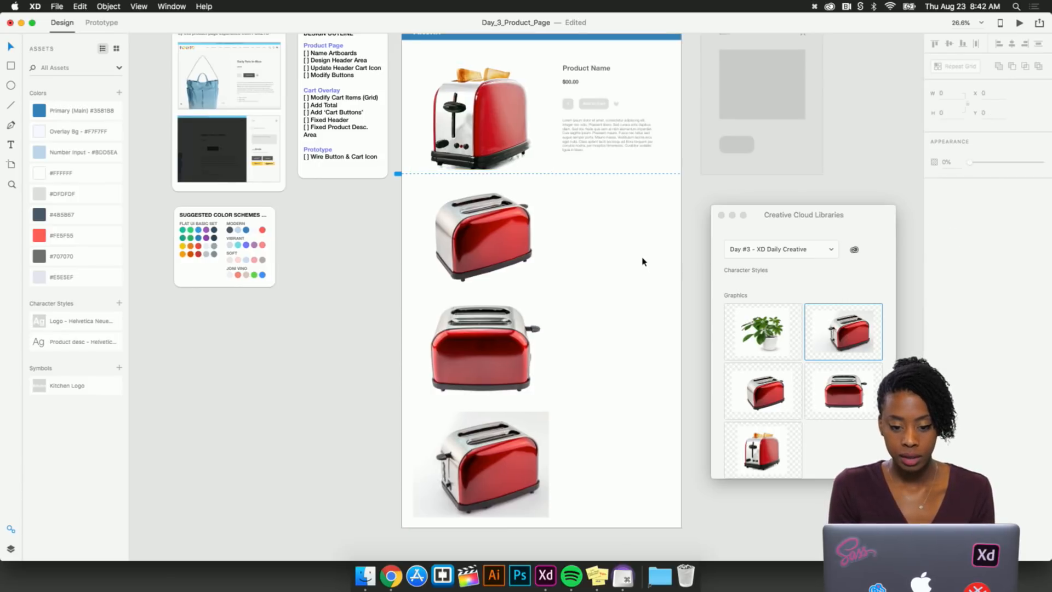
scroll(642, 261, up, 2)
click(720, 216)
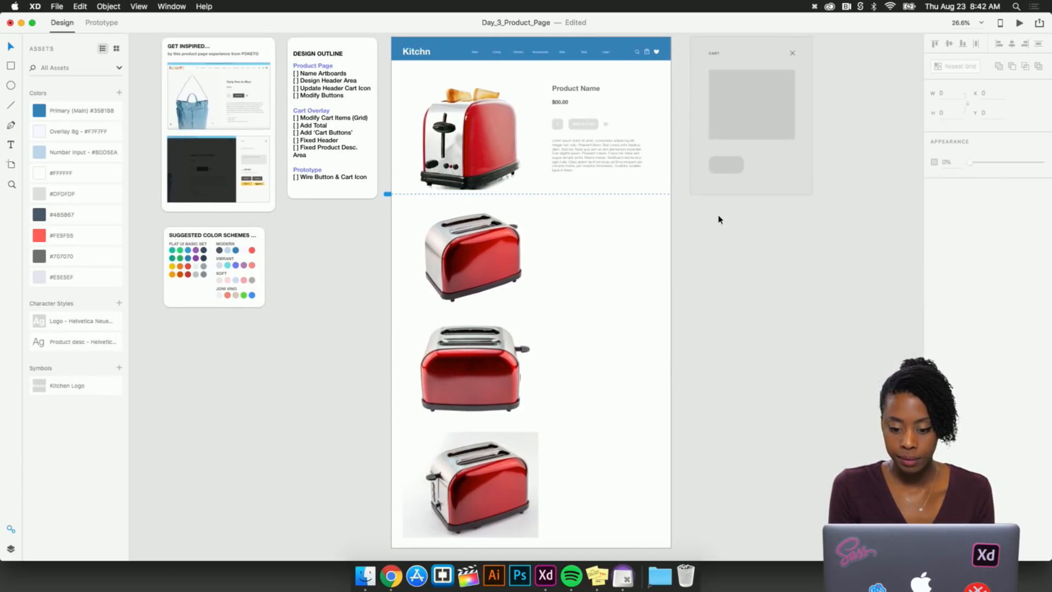
Replace the product name placeholder on the product page with "Red Shiny Toaster"
scroll(622, 158, up, 1)
scroll(622, 159, up, 5)
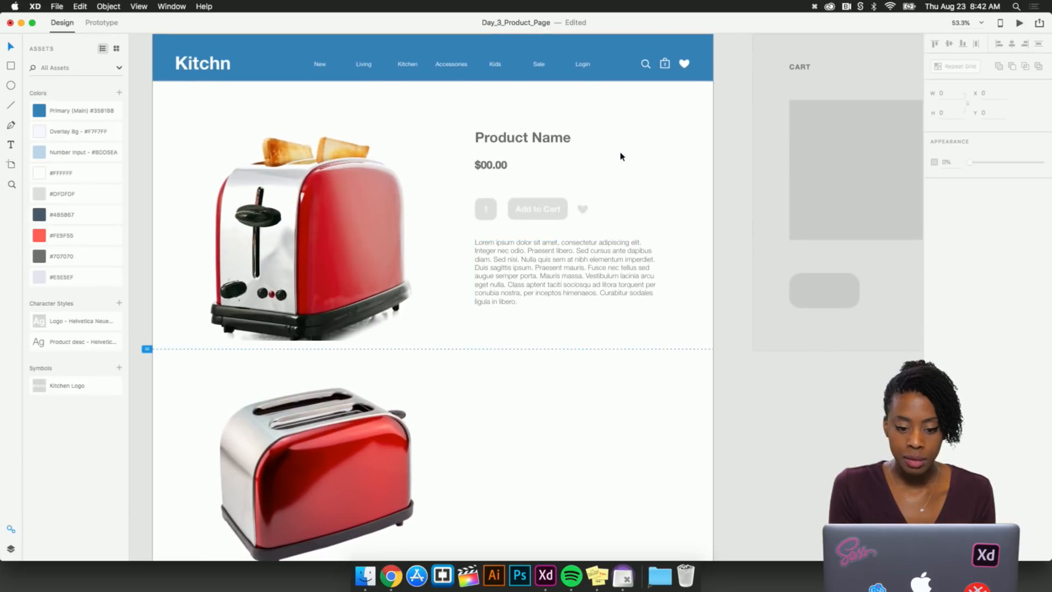
scroll(620, 157, up, 2)
scroll(620, 157, left, 1)
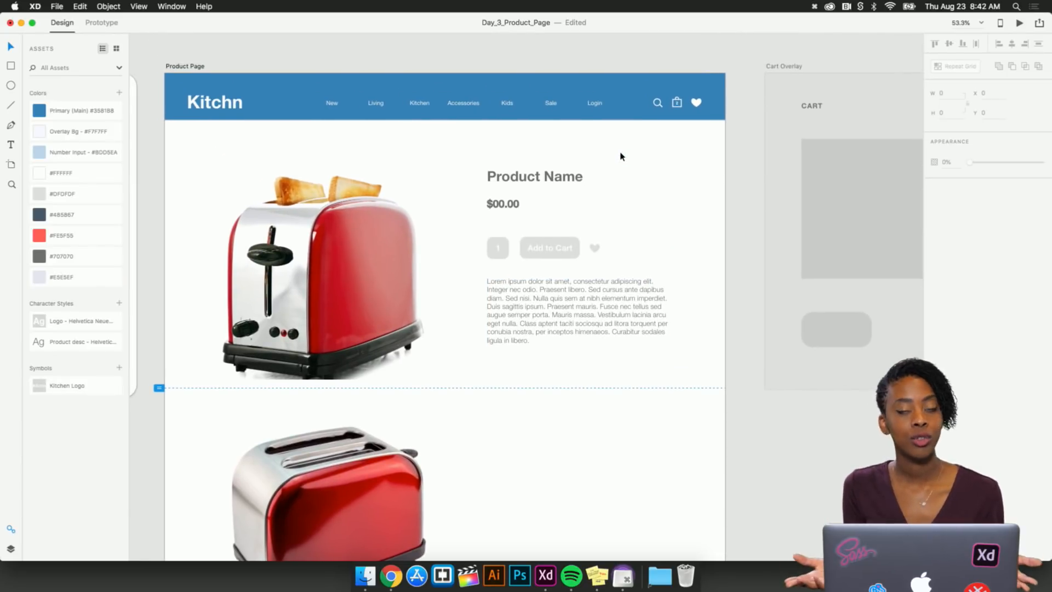
double_click(534, 178)
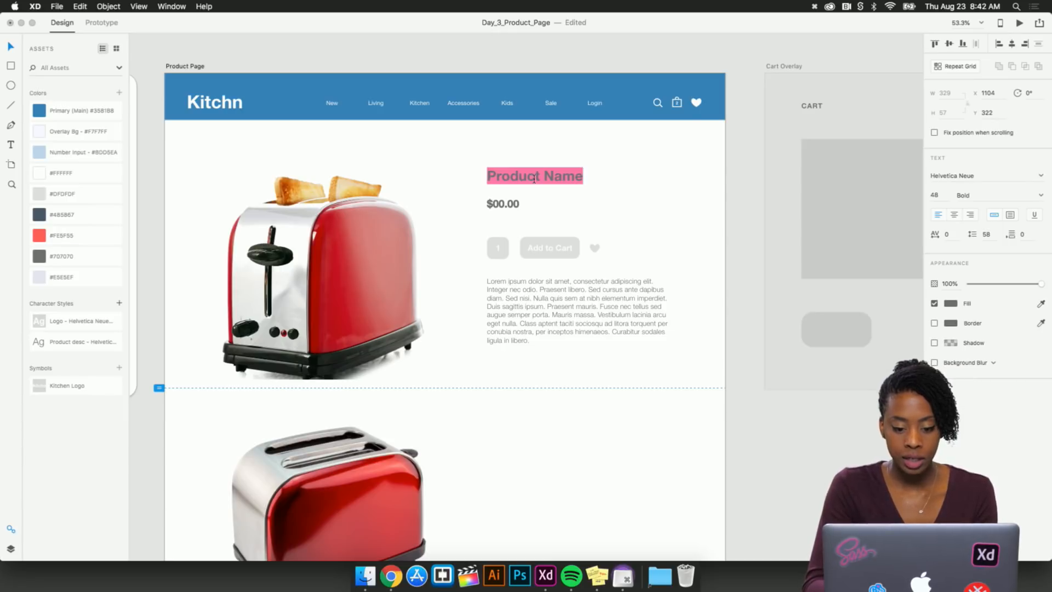
text(Red)
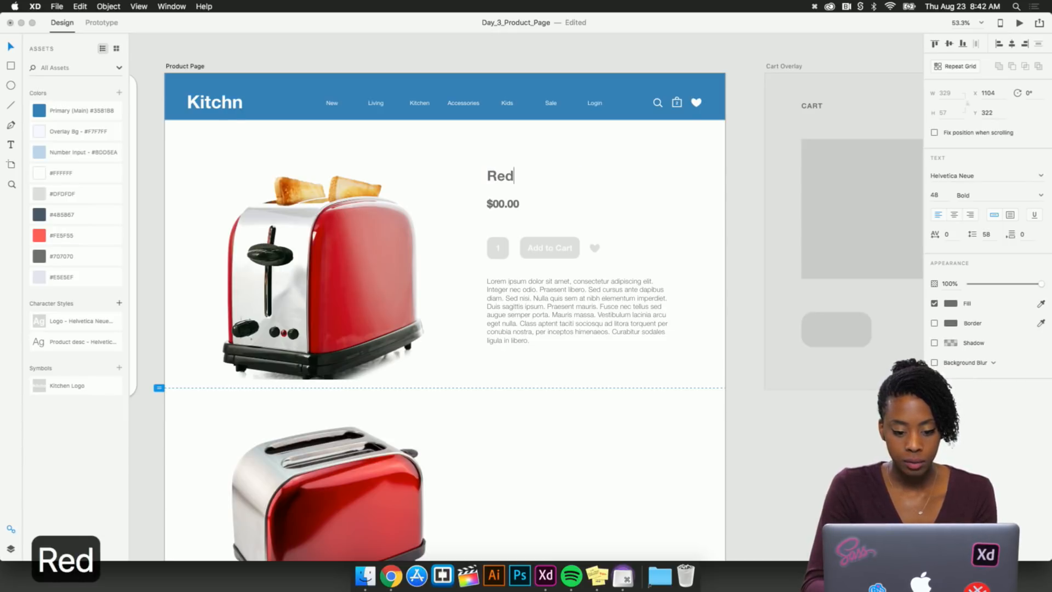
text( Shiny Toa)
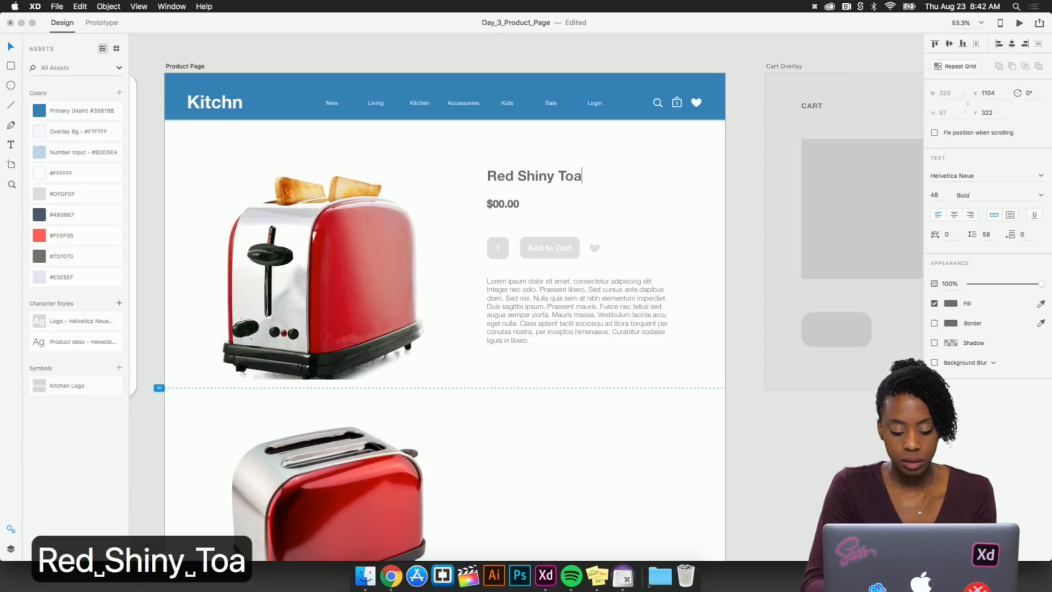
text(ster)
key(Escape)
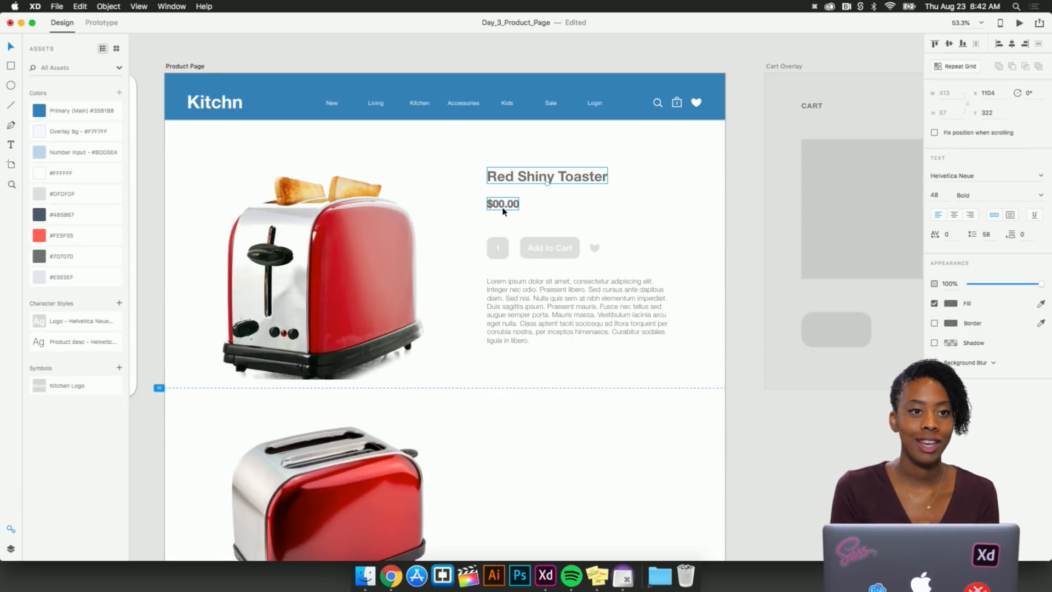
Set the product price below the title to $30.00
click(502, 208)
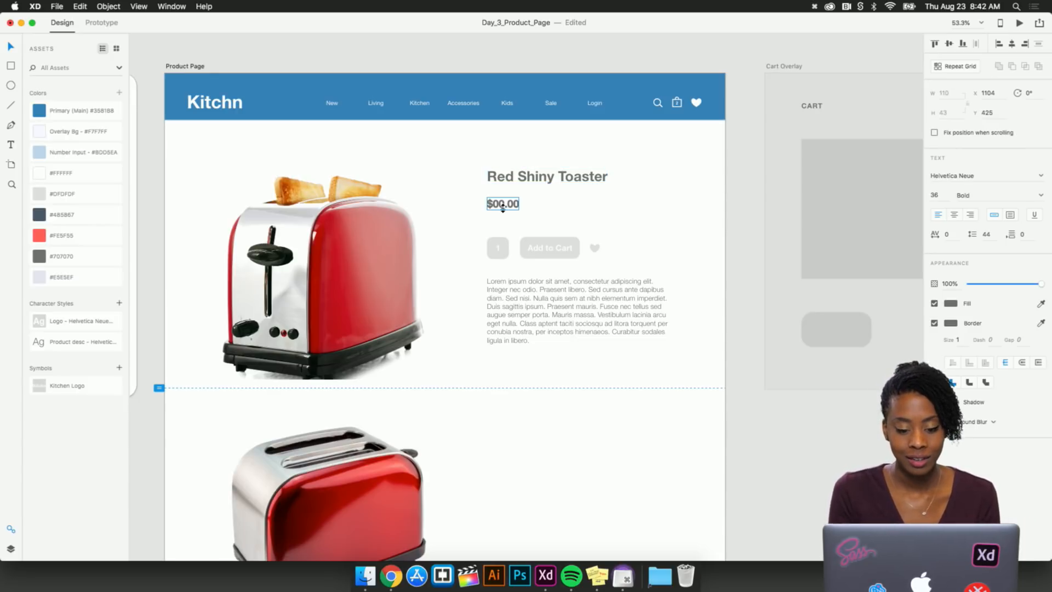
double_click(499, 207)
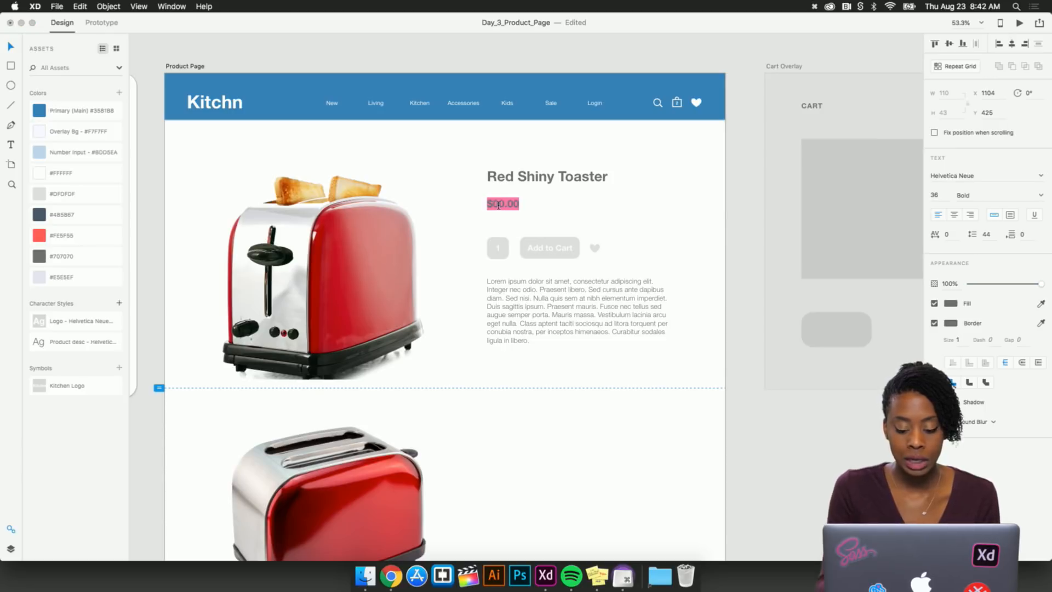
key(Escape)
key(BackSpace)
text(3)
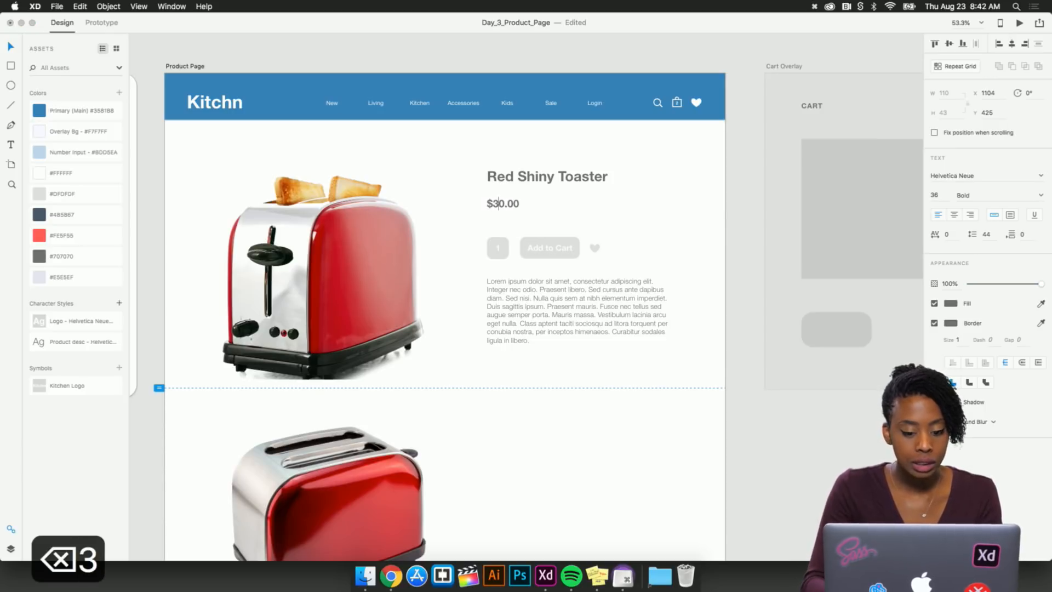
Fill the Add to Cart button's background with the saved Primary (Main) blue
scroll(679, 228, up, 3)
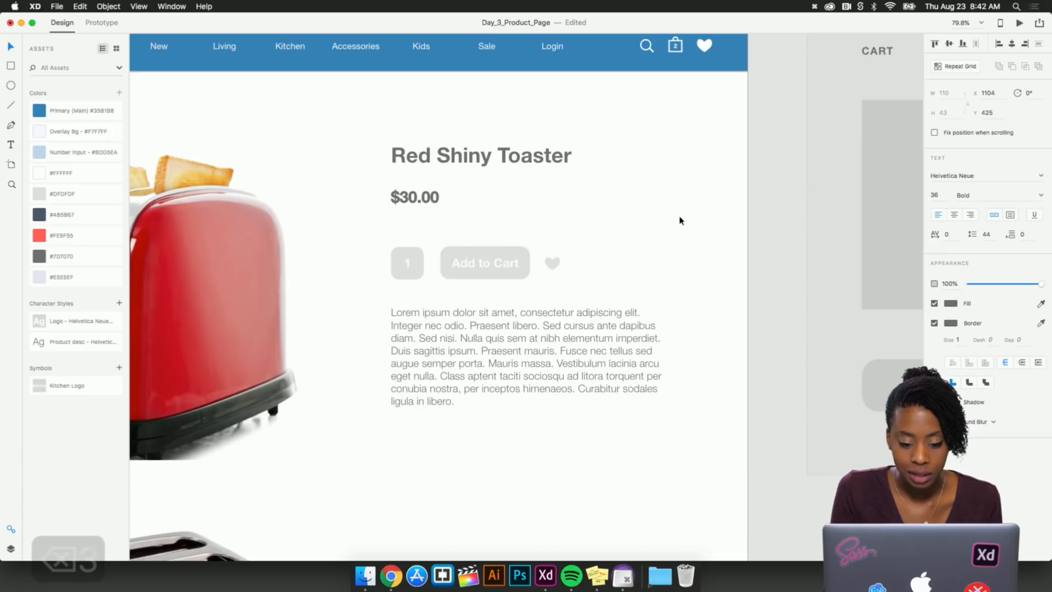
click(493, 244)
scroll(494, 247, up, 1)
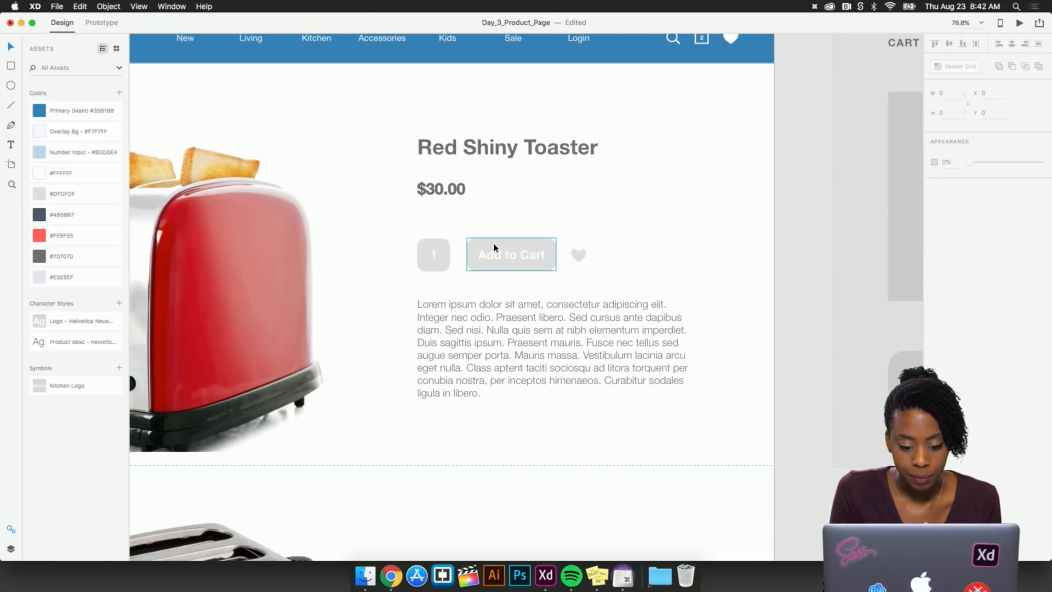
click(546, 248)
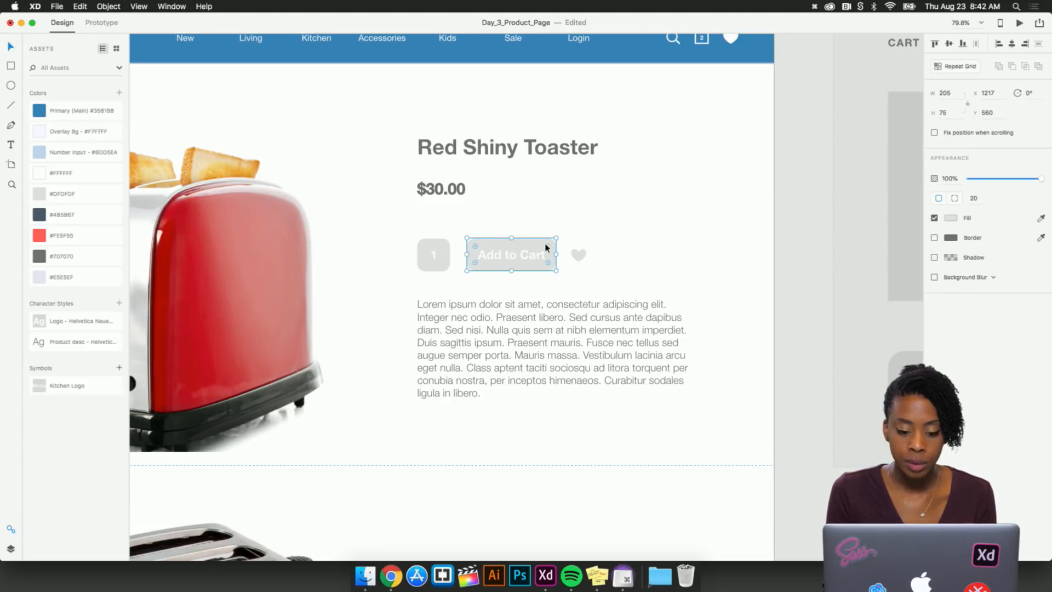
click(42, 112)
click(473, 215)
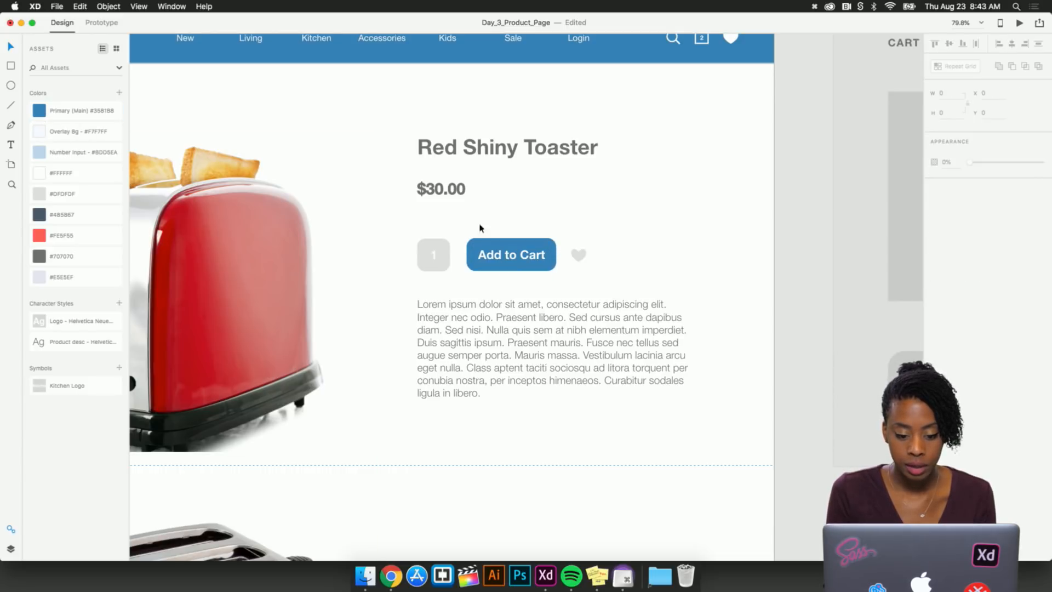
Fill the quantity box beside the Add to Cart button with the saved Number Input light blue
click(449, 254)
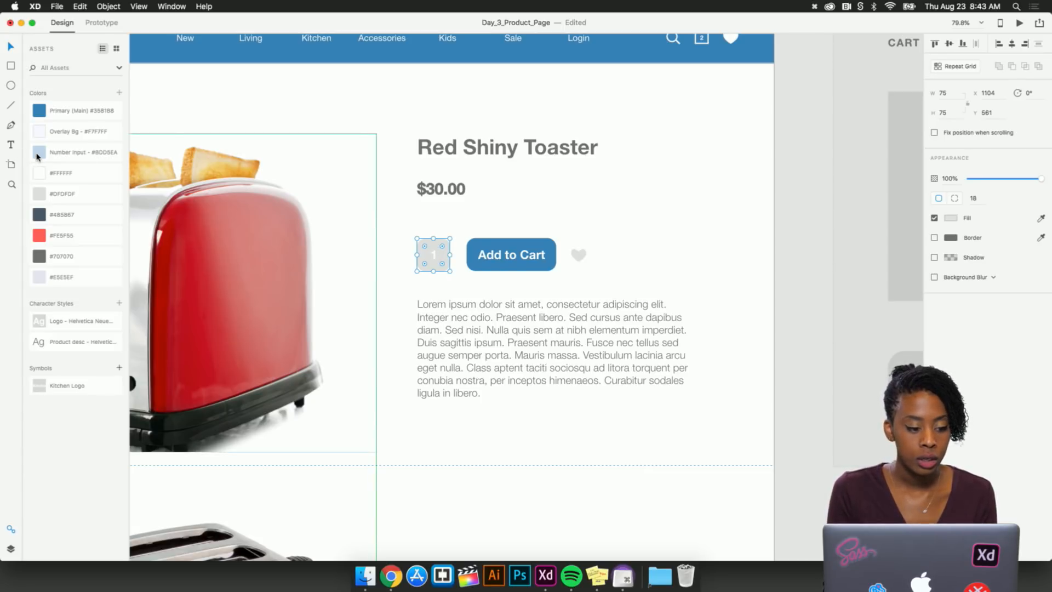
click(41, 154)
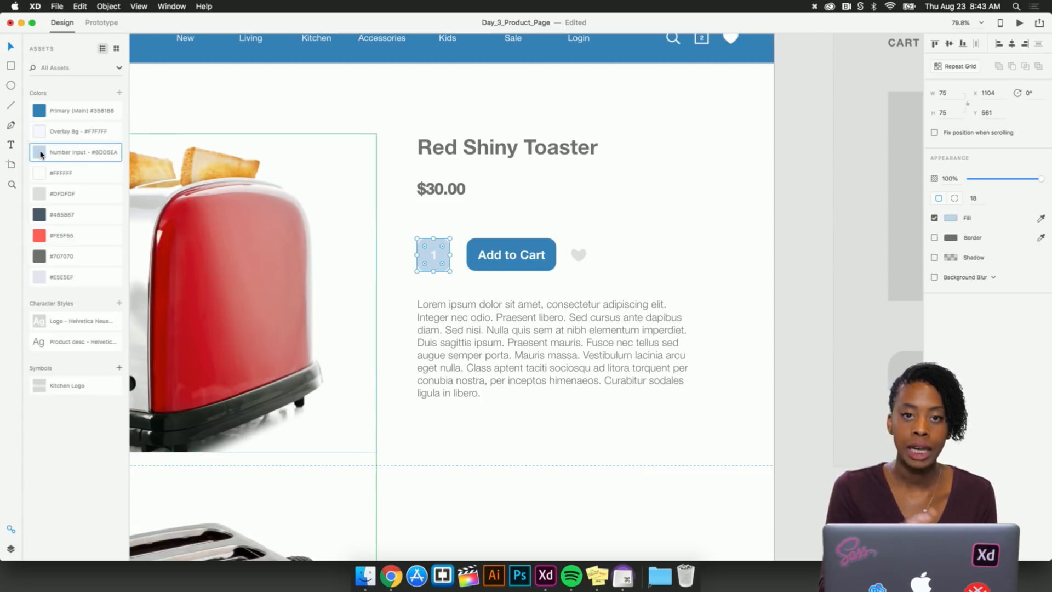
click(463, 226)
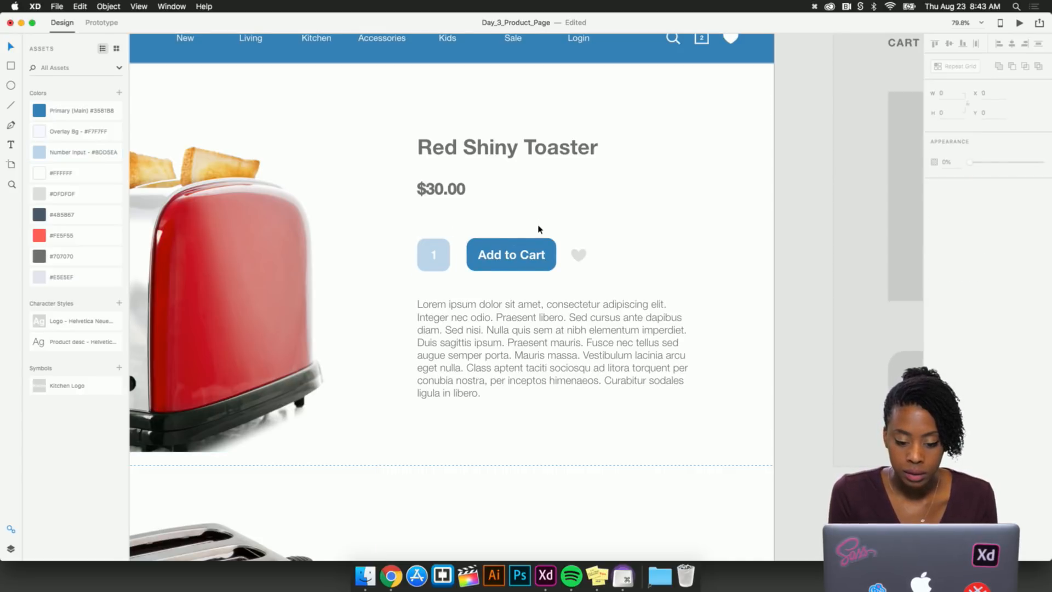
Replace the lorem ipsum description with the text of the product_description file from the Day 3 folder, and put the Finder window away
scroll(539, 224, down, 3)
click(542, 324)
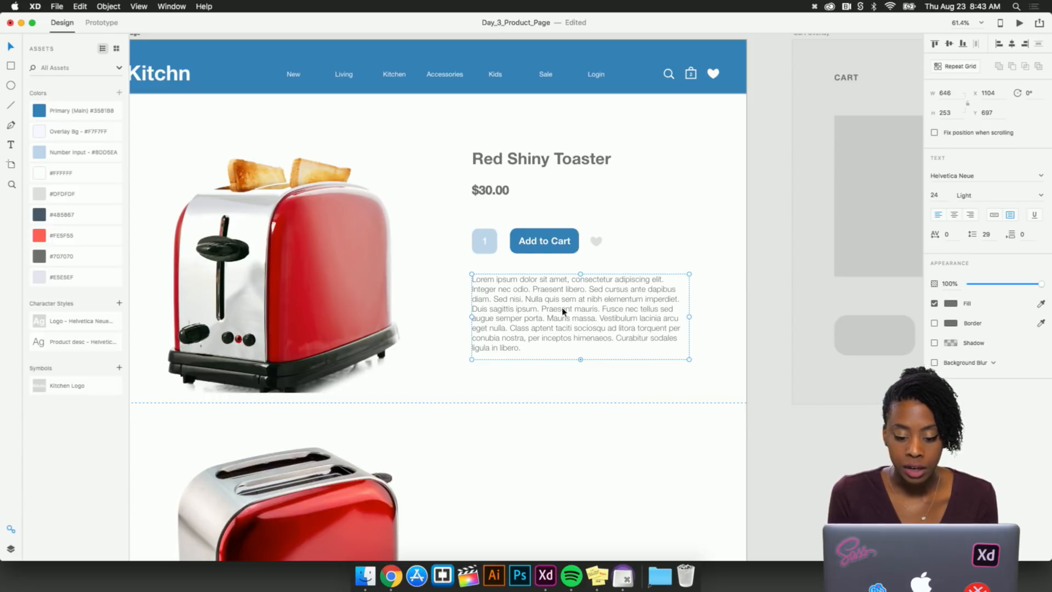
click(660, 576)
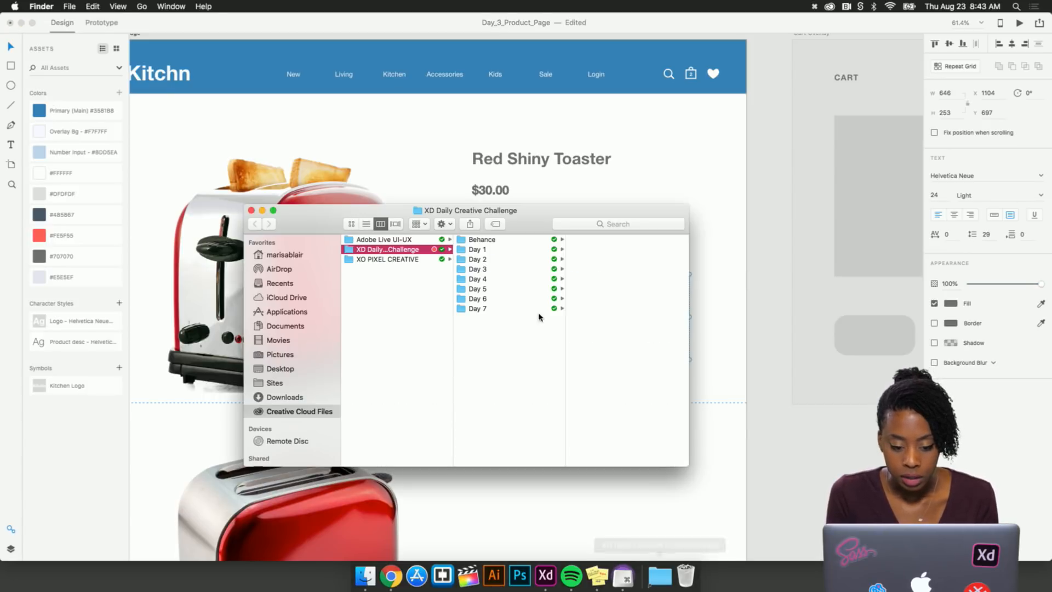
click(512, 270)
drag(550, 223, 886, 390)
click(933, 416)
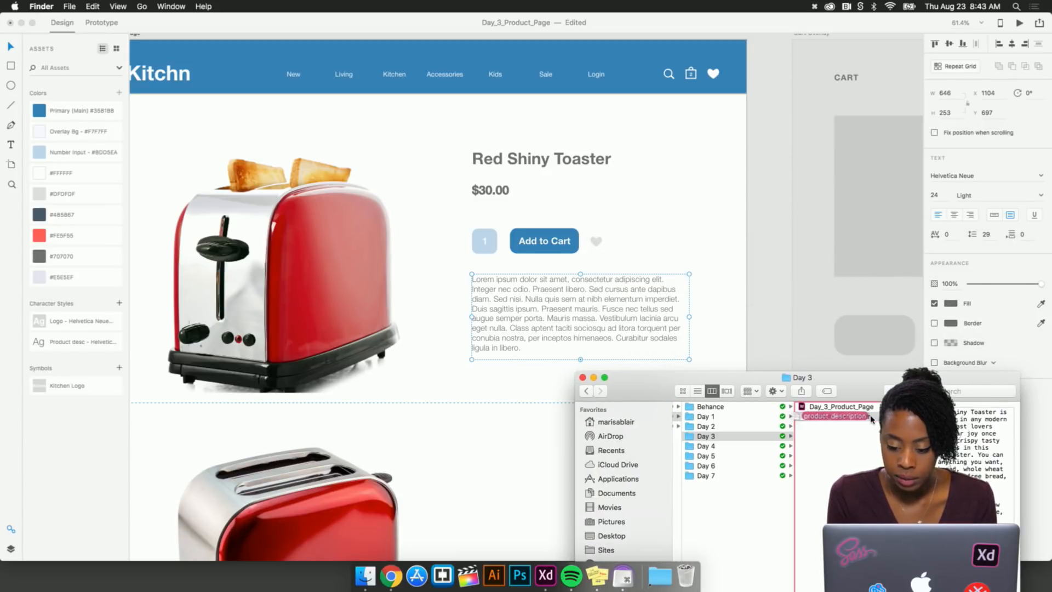
drag(843, 416, 638, 313)
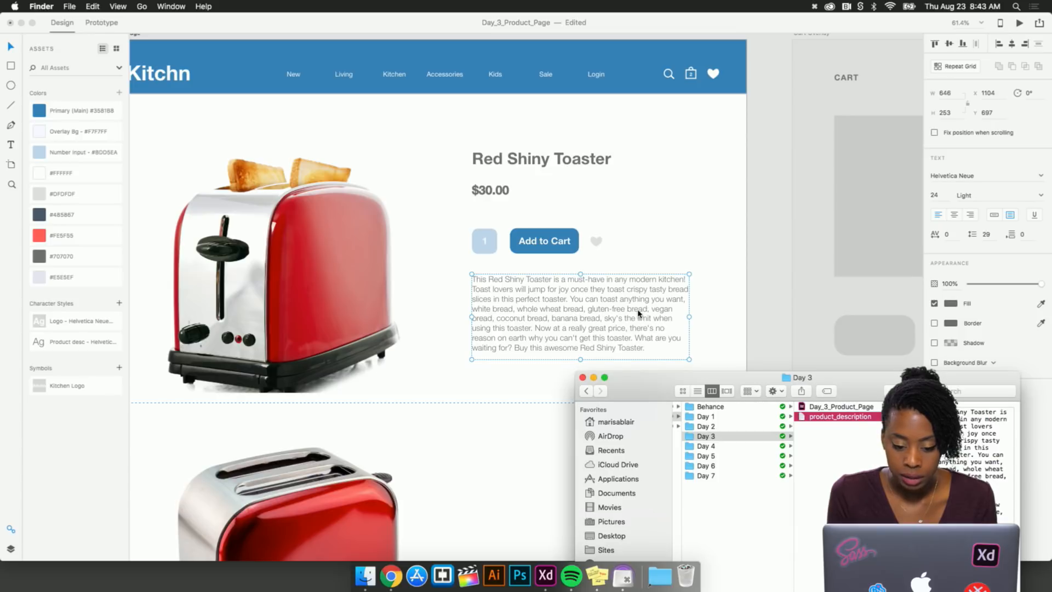
key(super+m)
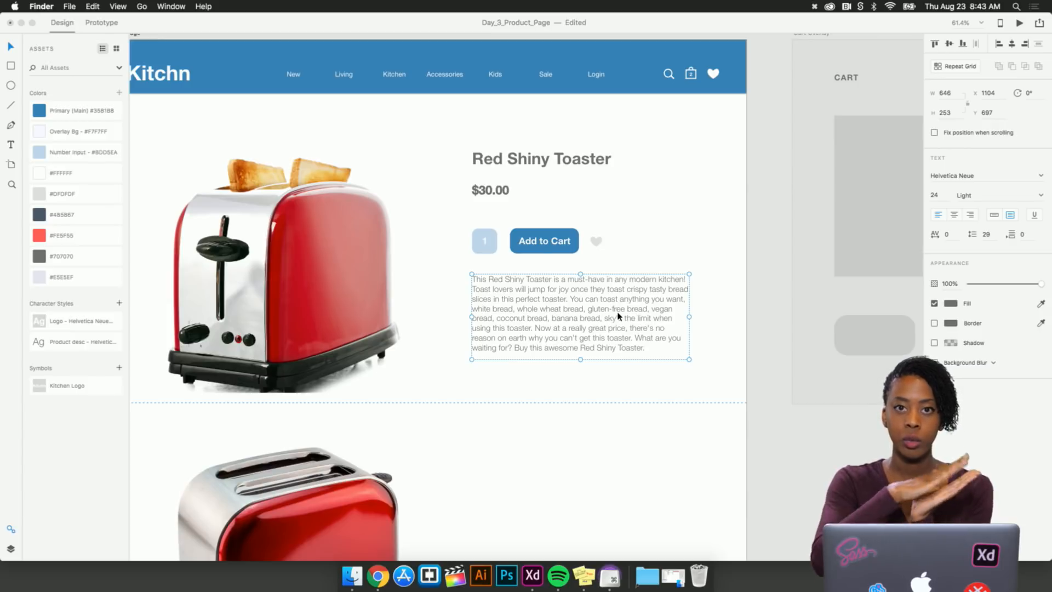
Apply the Product desc character style to the product description and extend its text box downward to fit all lines
click(39, 349)
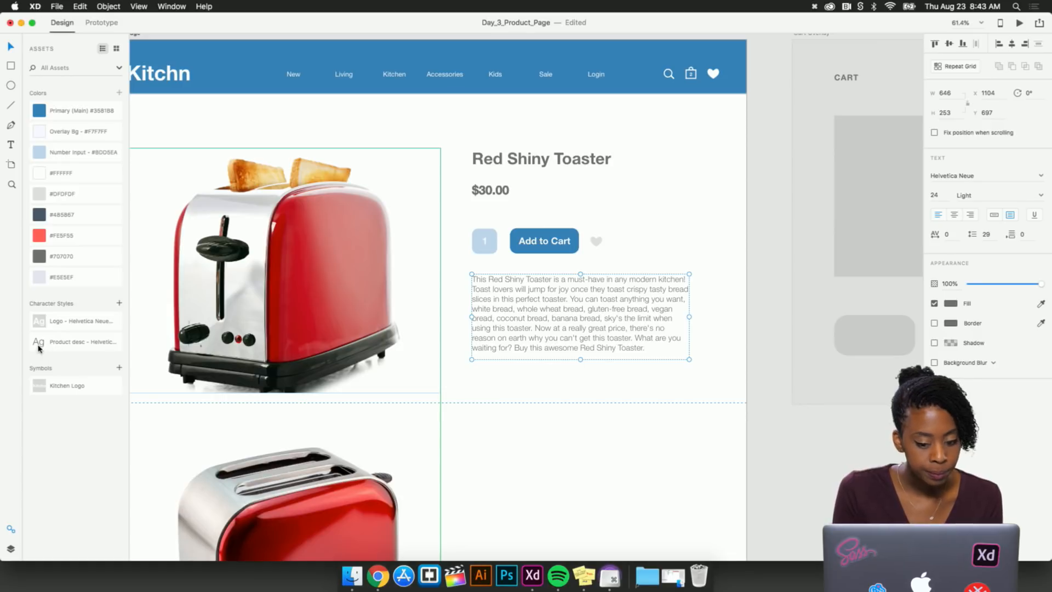
click(39, 346)
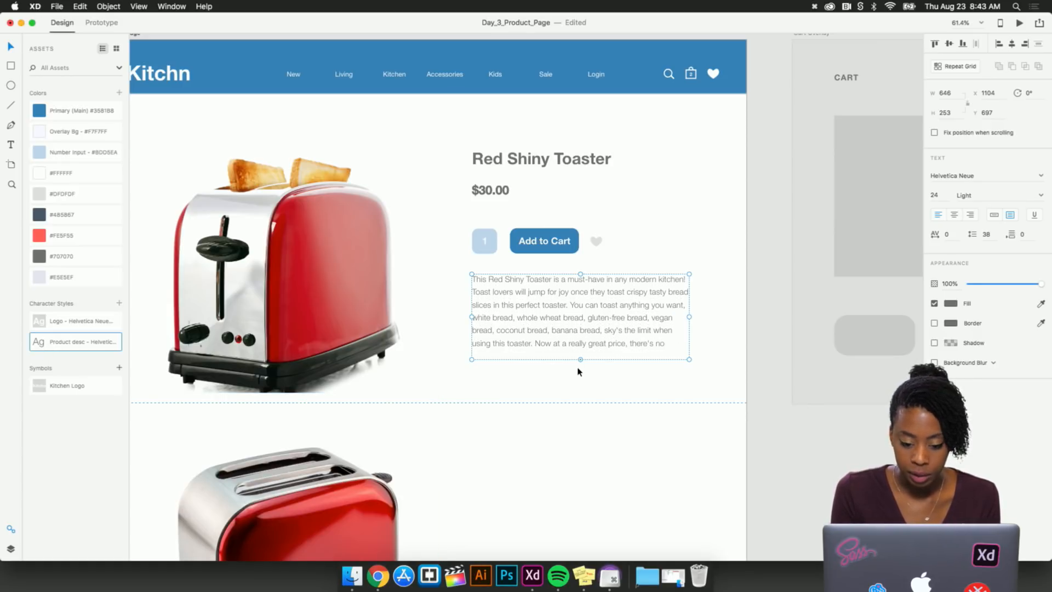
drag(579, 361, 581, 387)
click(617, 413)
click(591, 331)
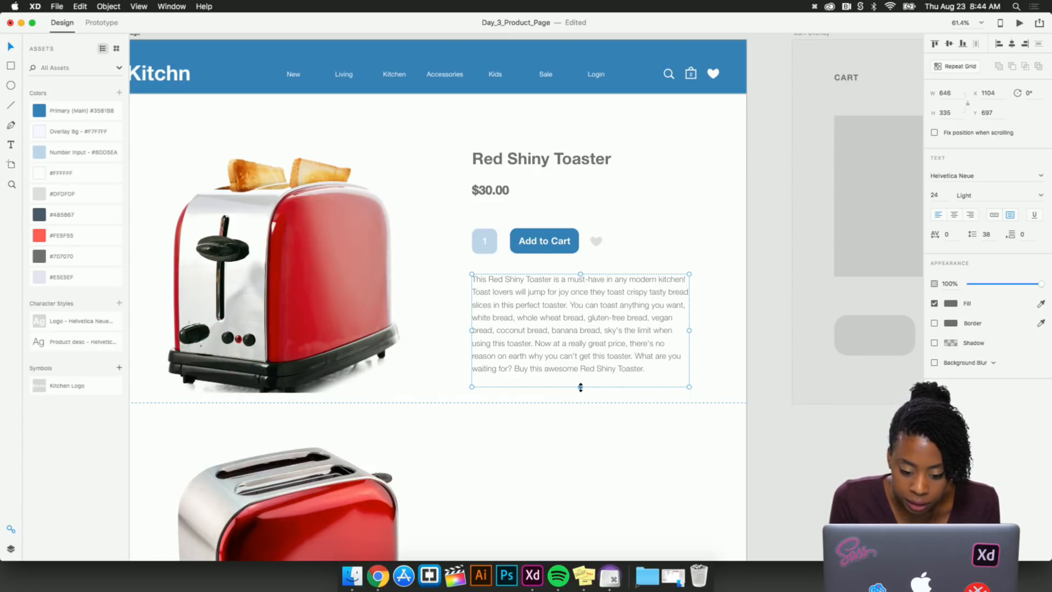
drag(581, 386, 581, 381)
click(567, 427)
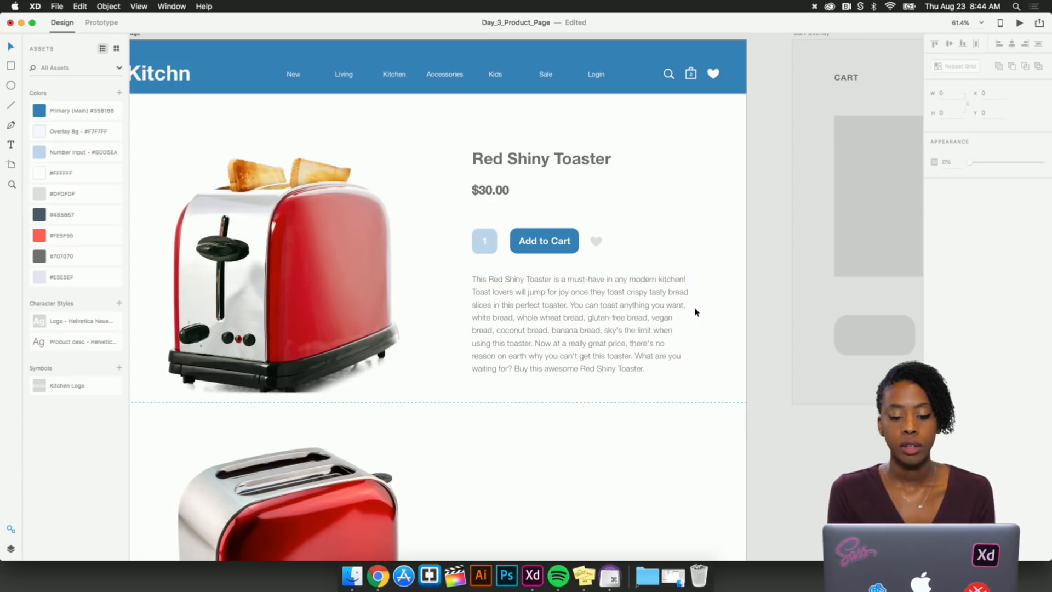
Fill the Cart Overlay artboard's background rectangle with the saved Overlay Bg colour
scroll(716, 305, left, 3)
scroll(715, 307, down, 5)
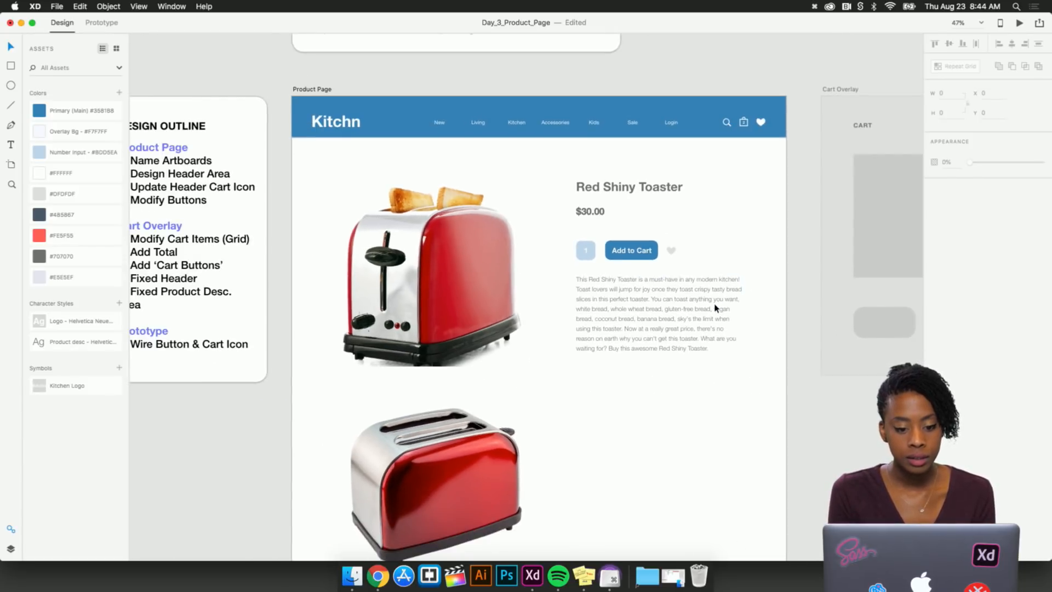
scroll(711, 313, right, 2)
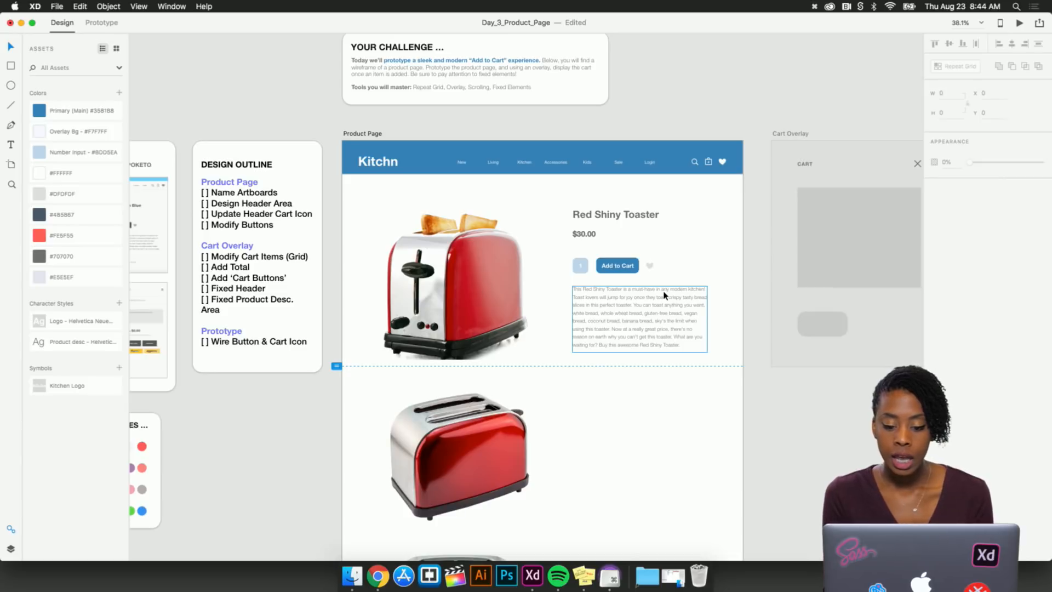
scroll(745, 283, right, 5)
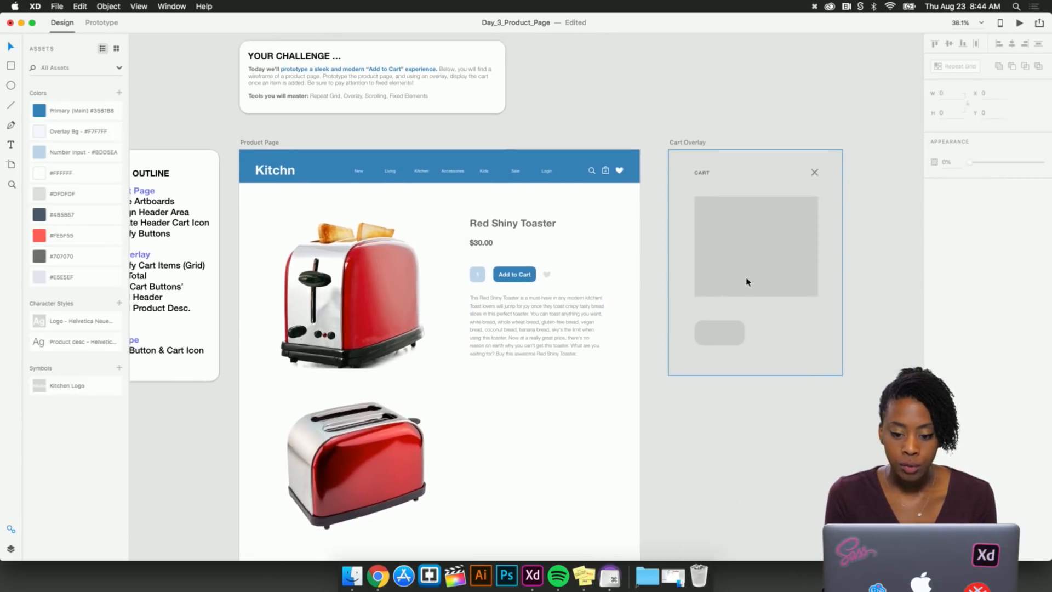
scroll(746, 282, right, 9)
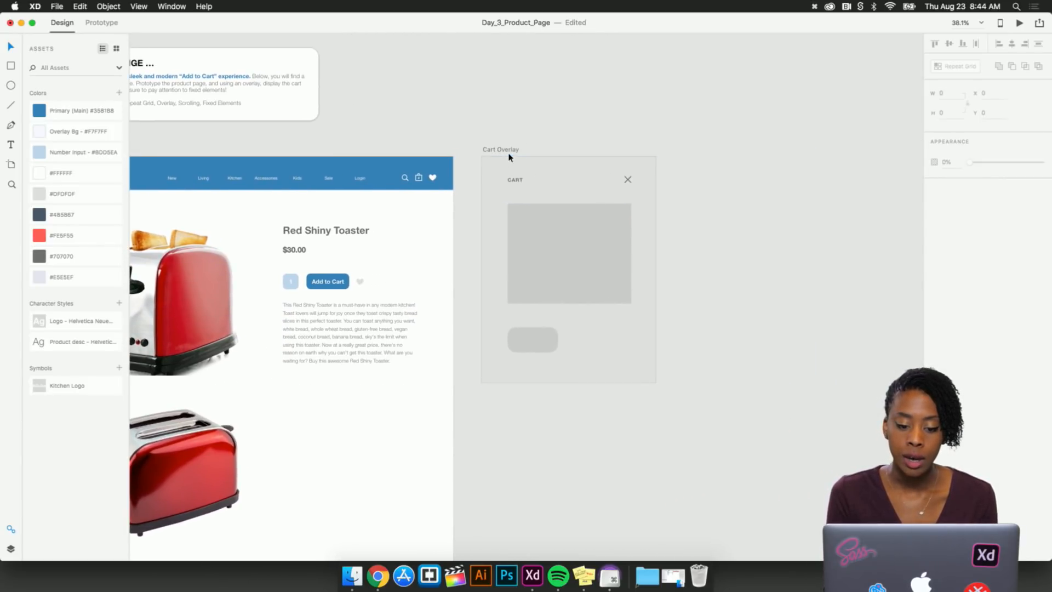
click(509, 150)
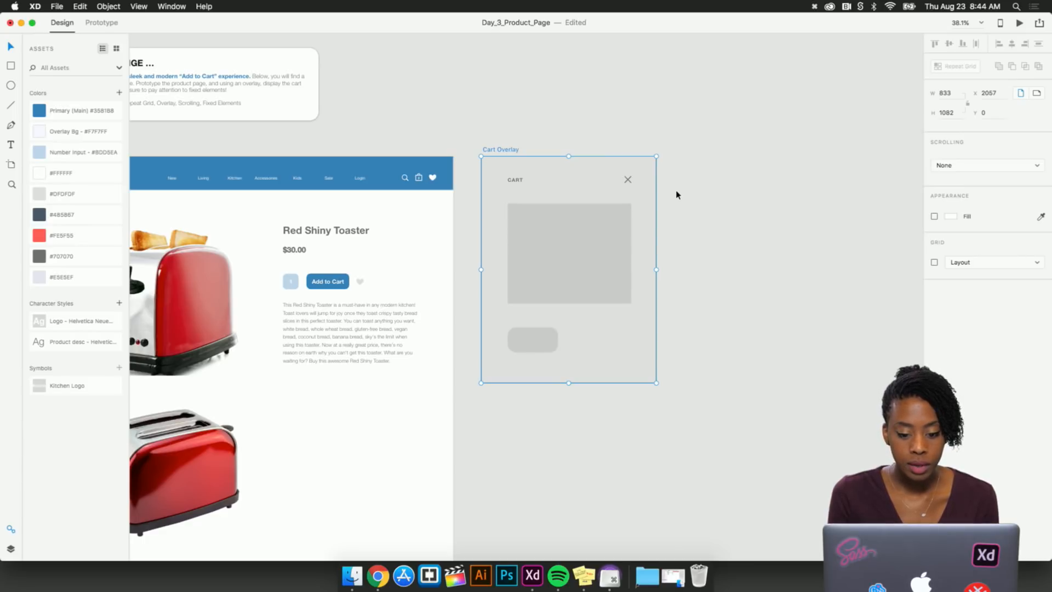
scroll(677, 195, up, 3)
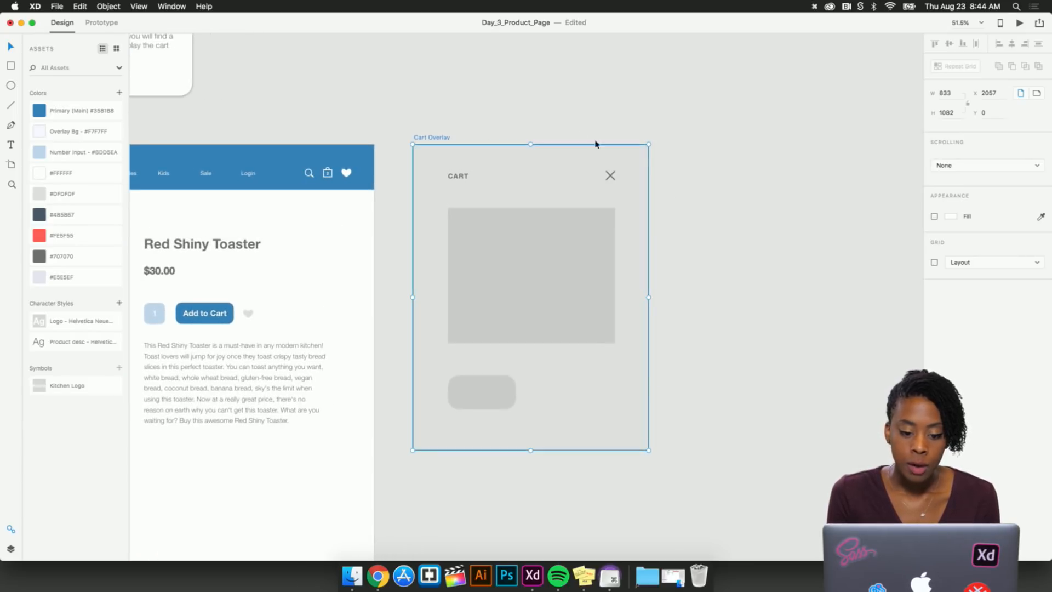
scroll(526, 145, up, 2)
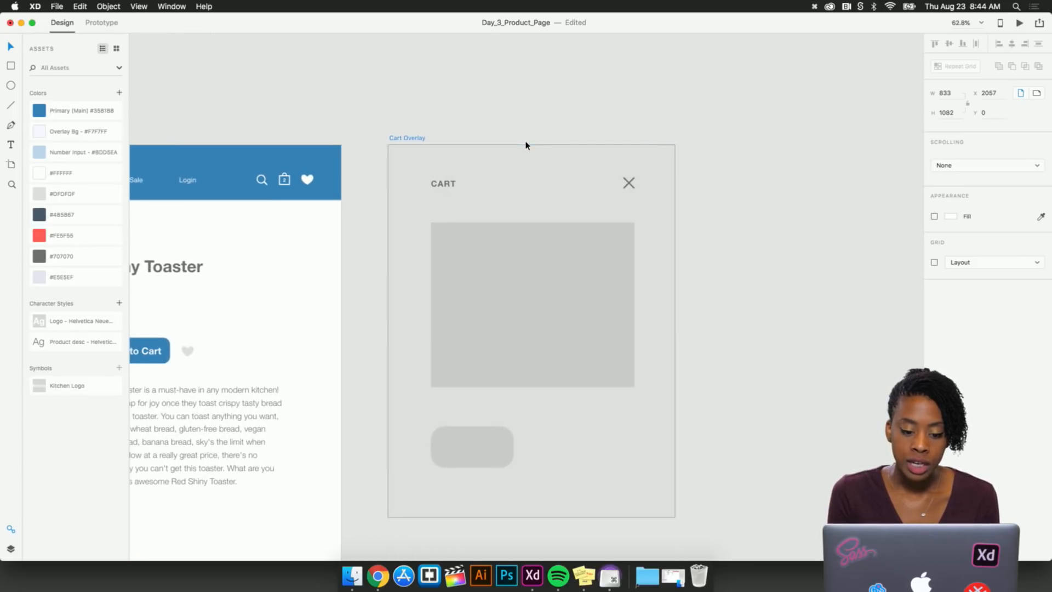
click(544, 164)
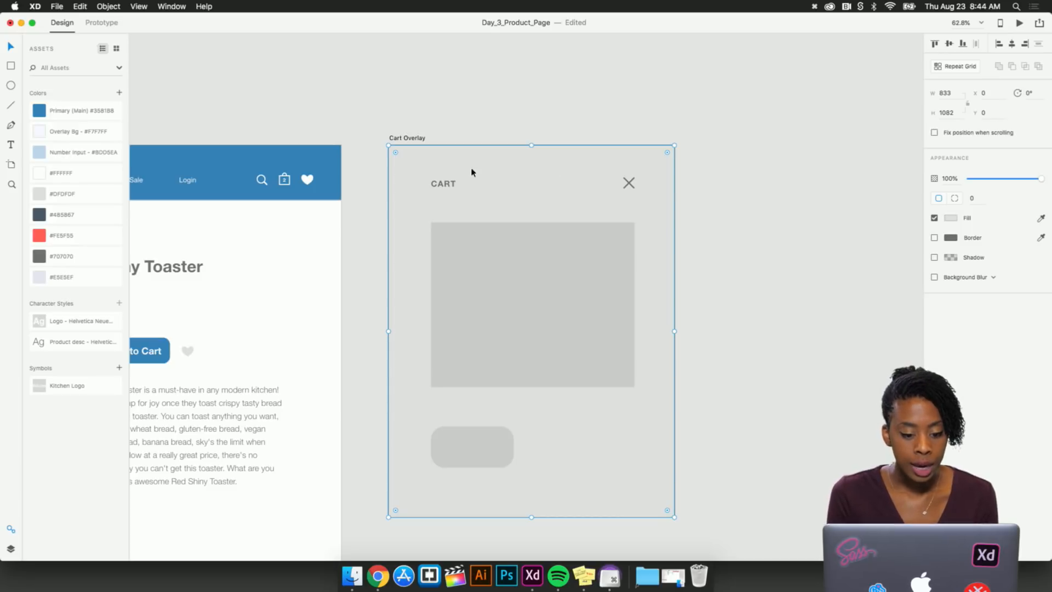
click(40, 133)
click(667, 88)
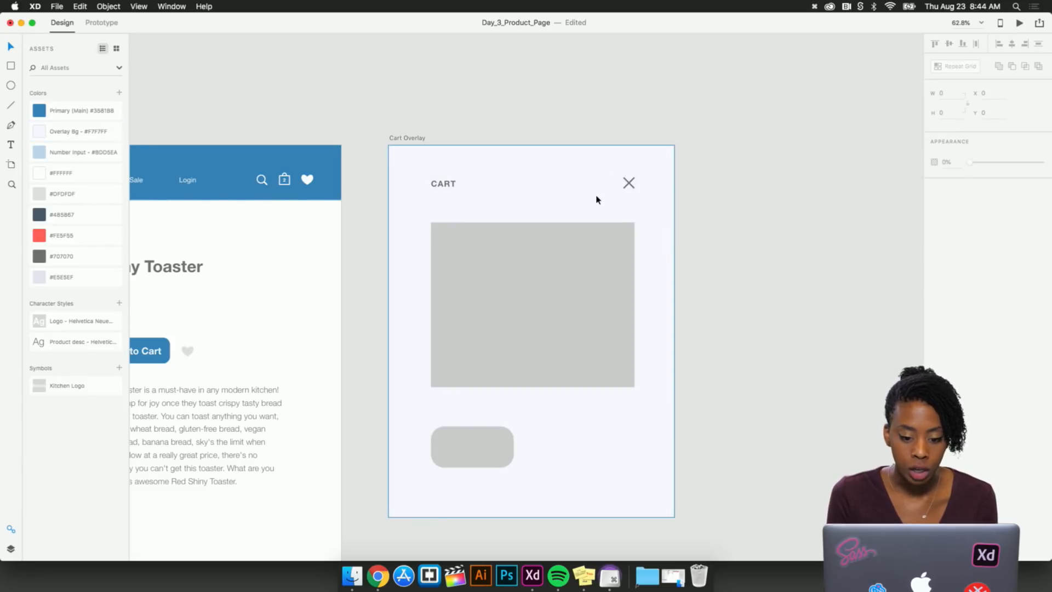
click(676, 222)
click(733, 206)
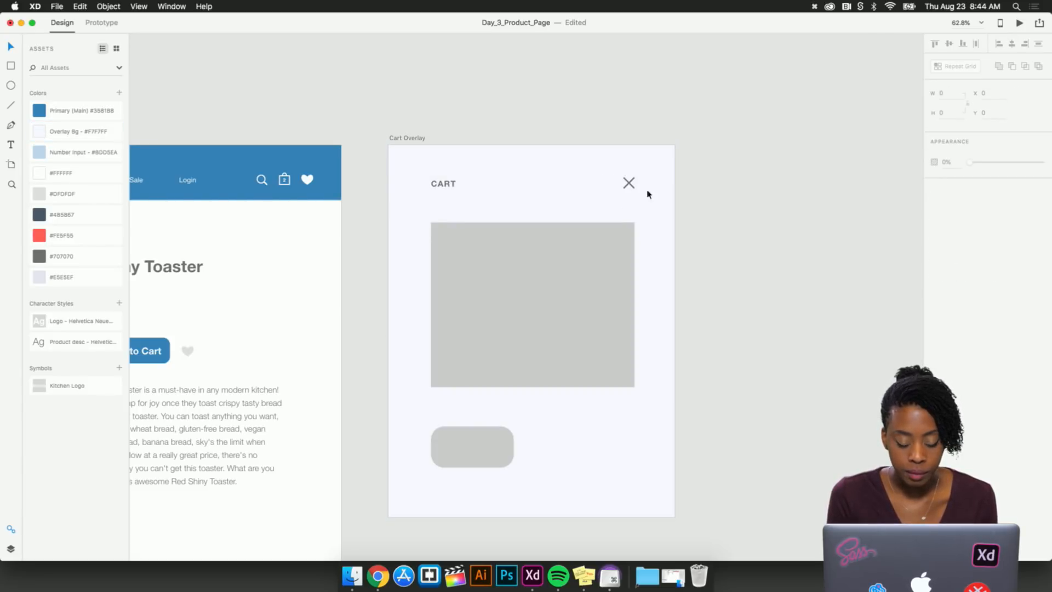
Shrink the large grey placeholder under the CART heading to a thumbnail of about 170 by 138, placed at X 124, Y 226
scroll(467, 183, down, 5)
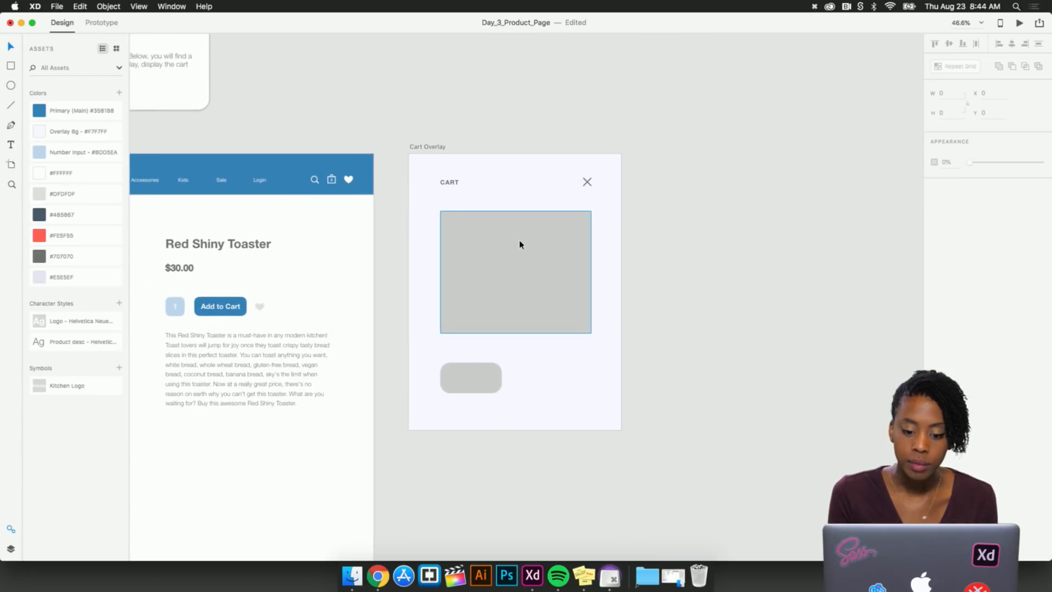
click(524, 280)
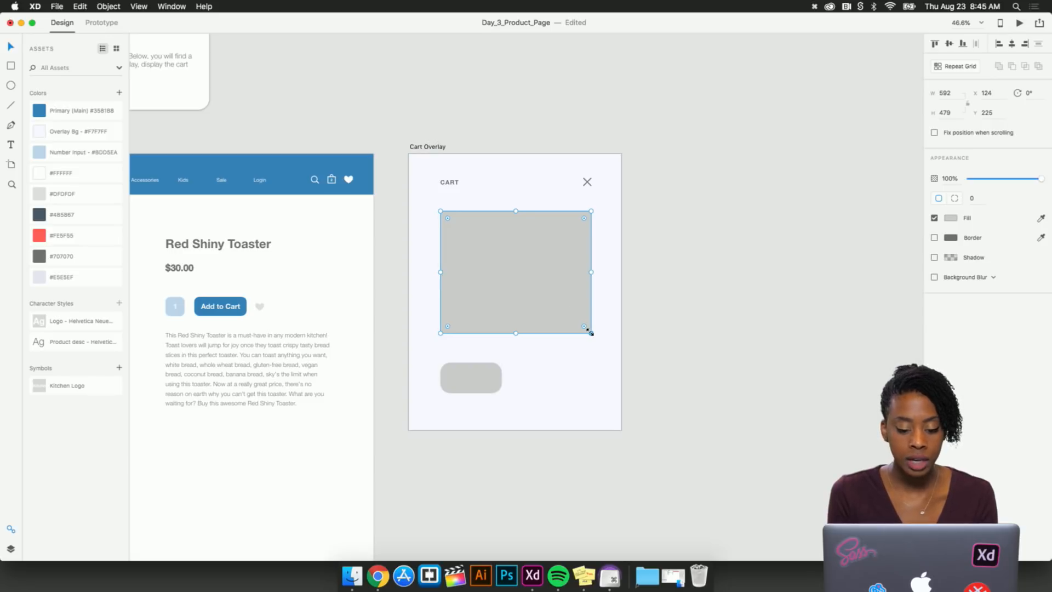
drag(590, 332, 484, 259)
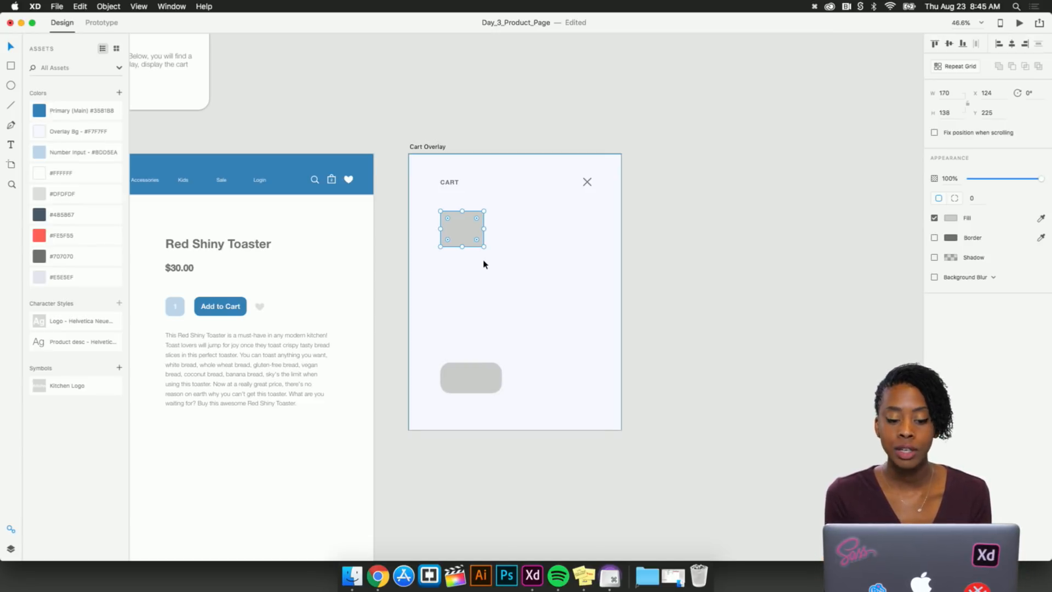
scroll(483, 241, up, 5)
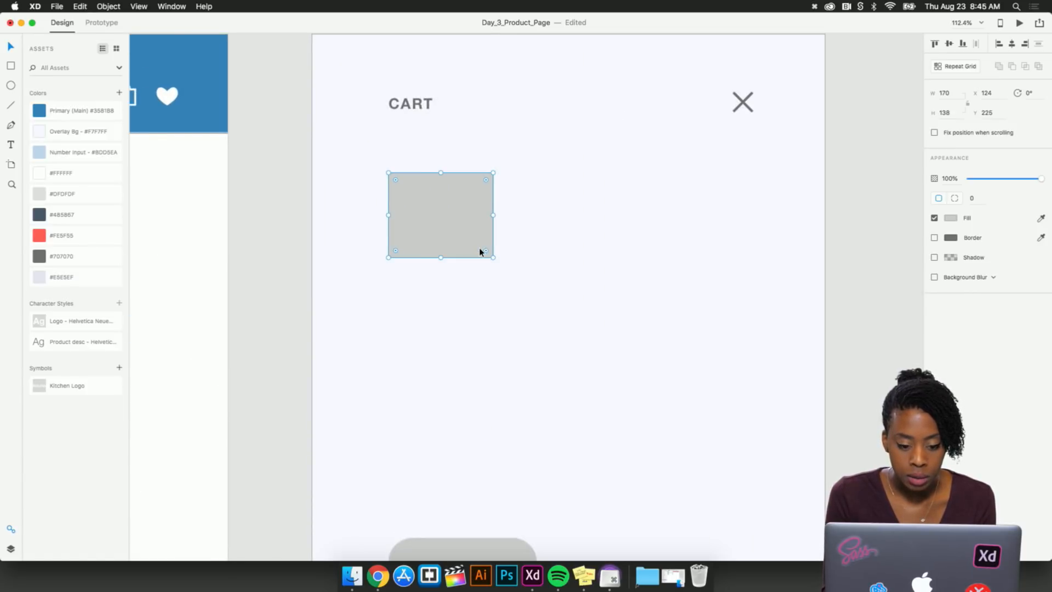
drag(480, 252, 456, 225)
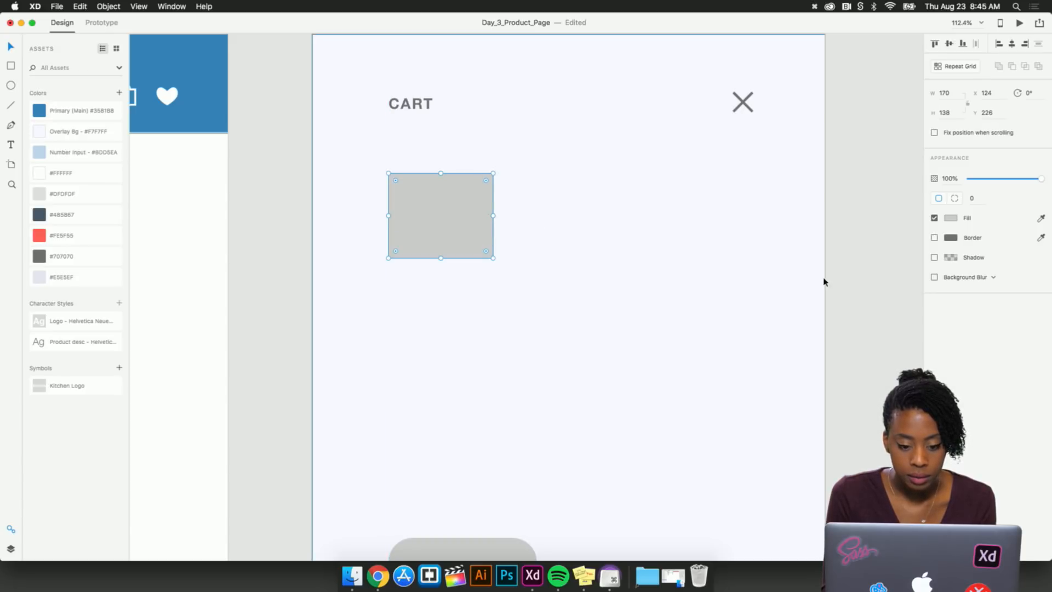
click(840, 261)
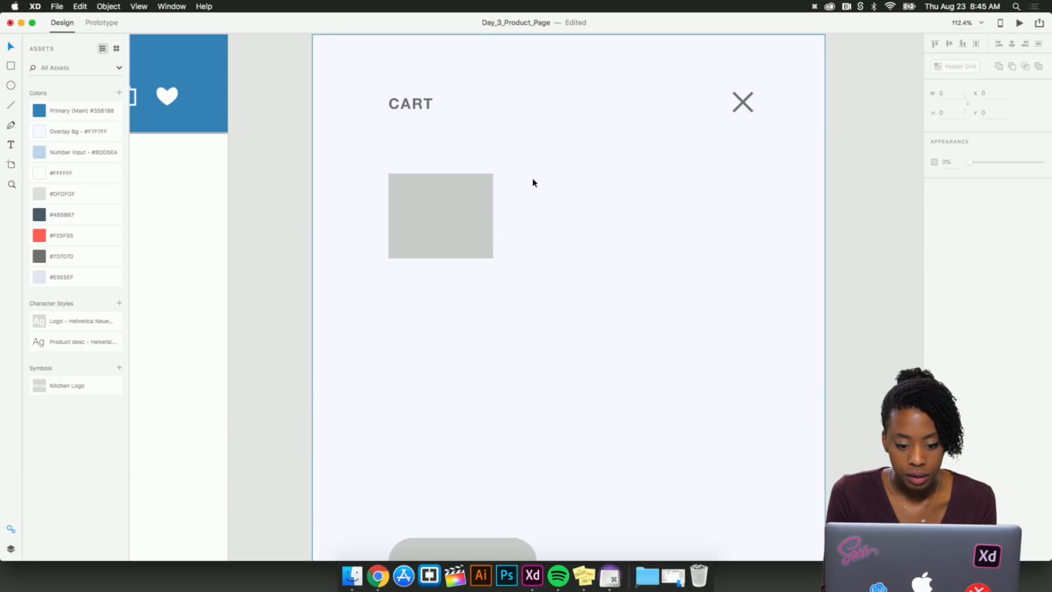
Add the text "Red Shiny Toaster" beside the grey thumbnail, with its top aligned to the thumbnail at X 336, Y 226
scroll(534, 183, down, 3)
scroll(534, 183, up, 5)
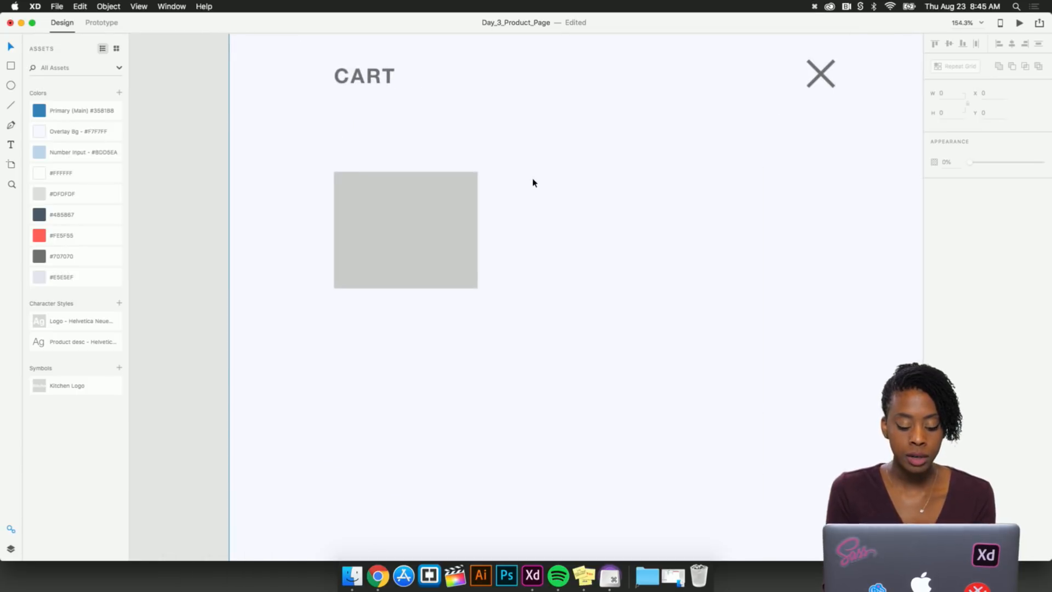
key(t)
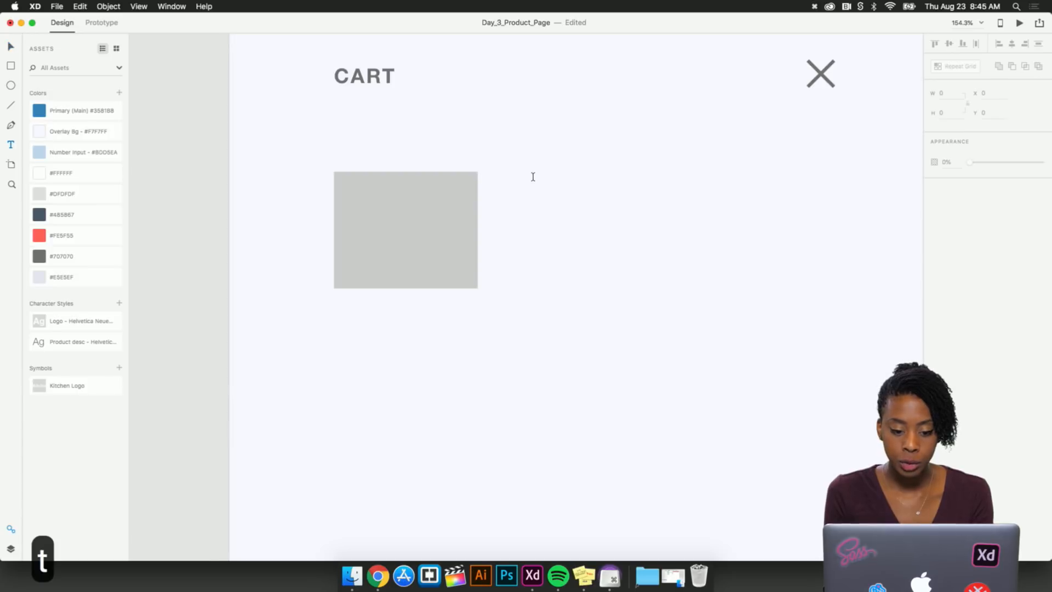
click(515, 183)
text(R)
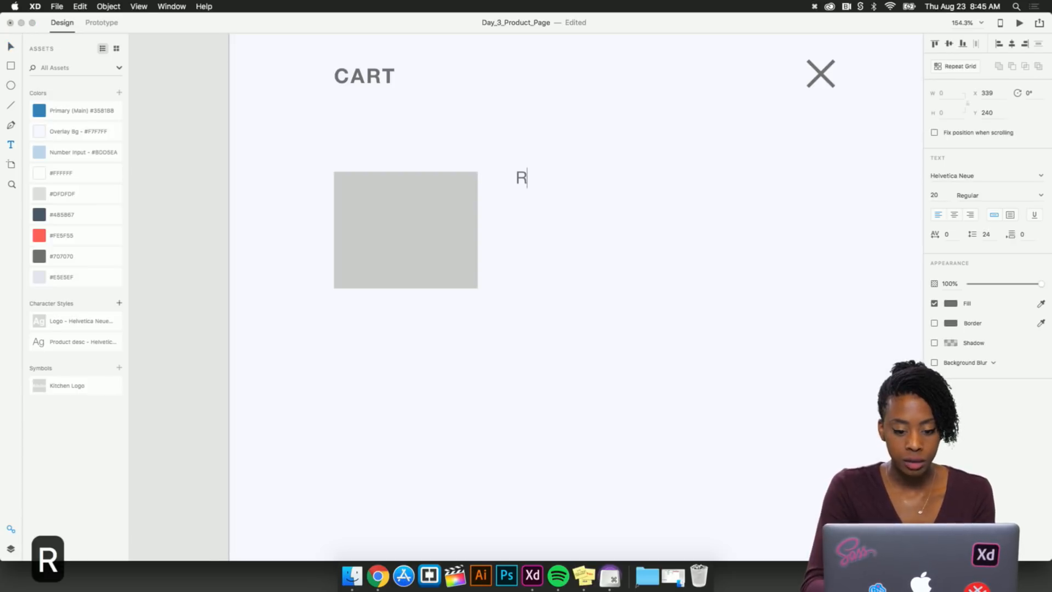
text(ed Shiny Toaster)
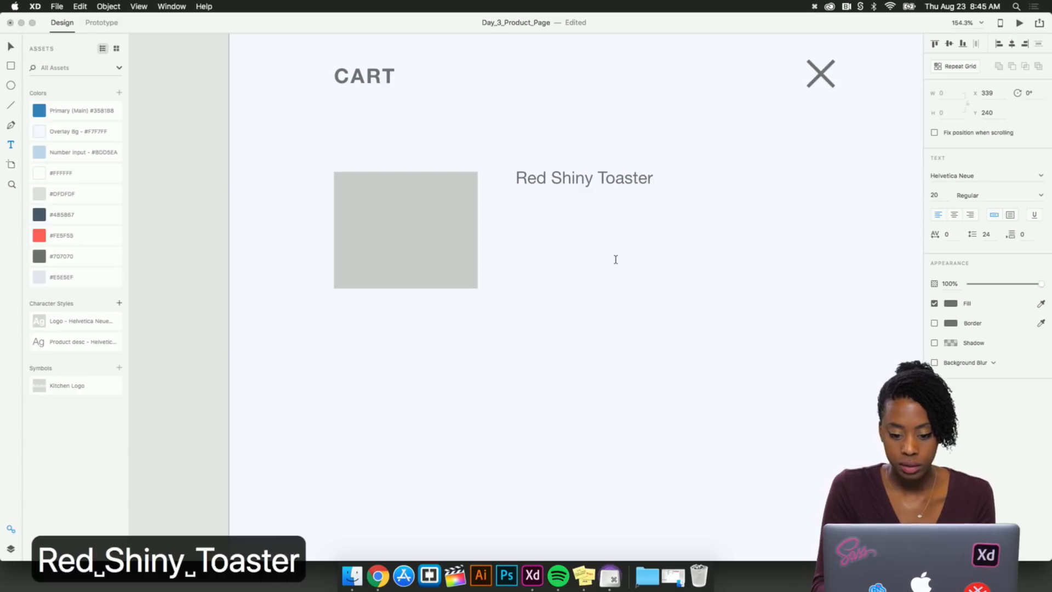
key(Escape)
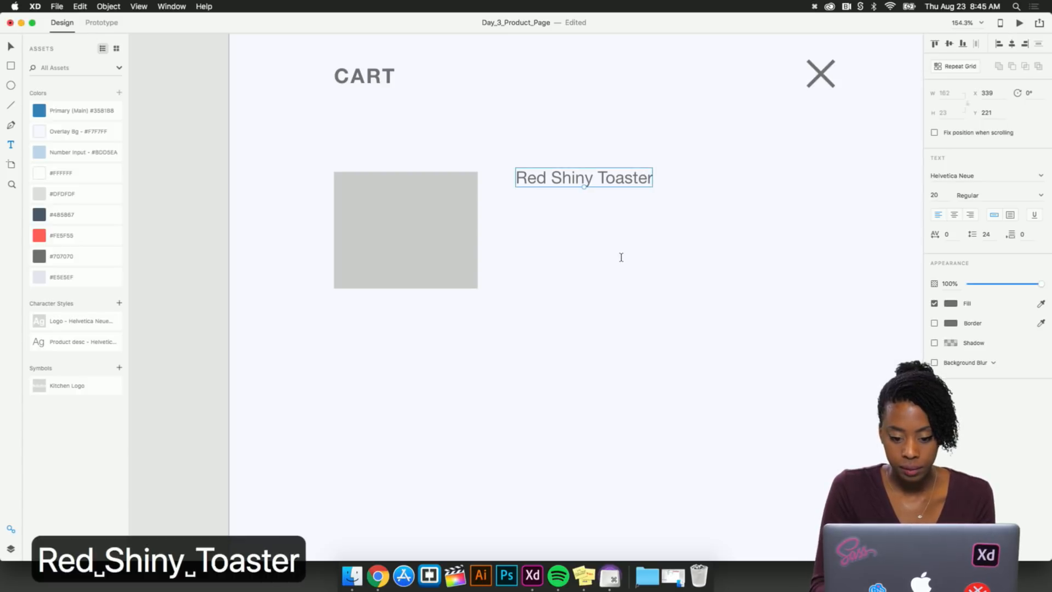
key(v)
drag(624, 182, 619, 183)
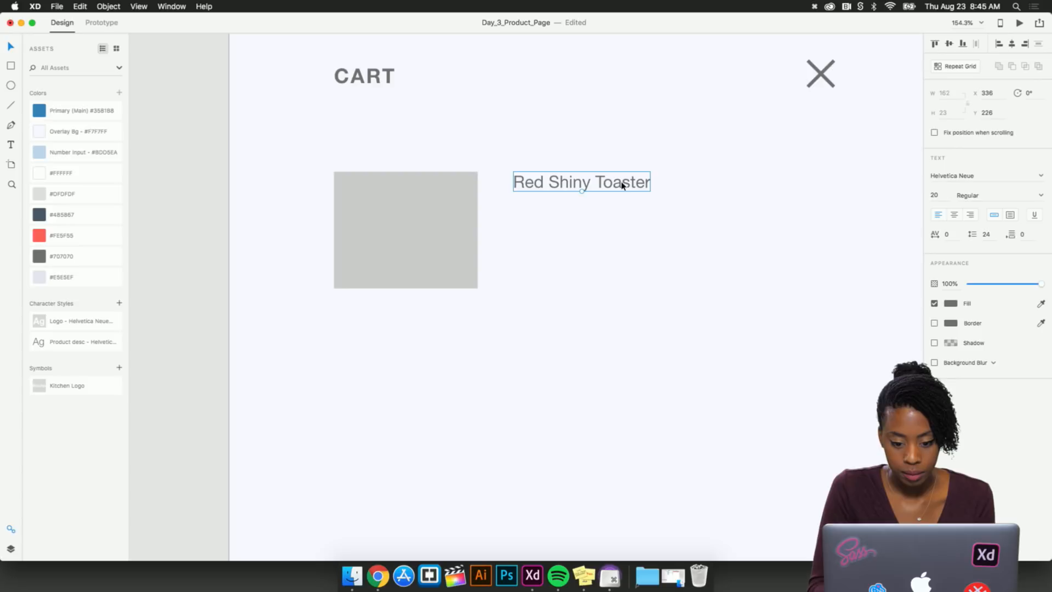
click(690, 209)
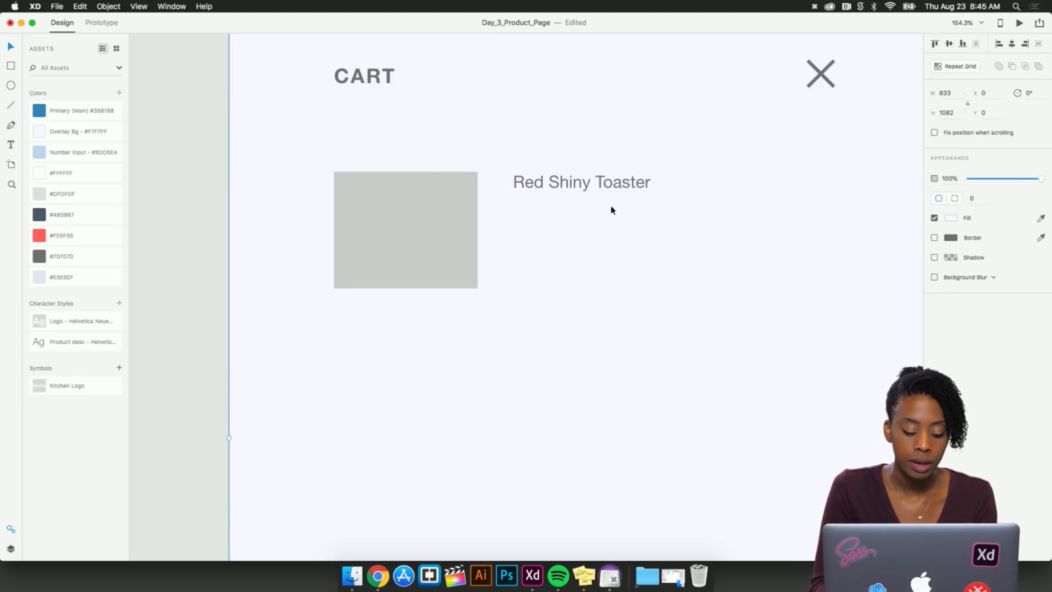
Duplicate the product name in the cart, place the copy directly below it at Y 258, and change its text to "$30.00"
click(595, 189)
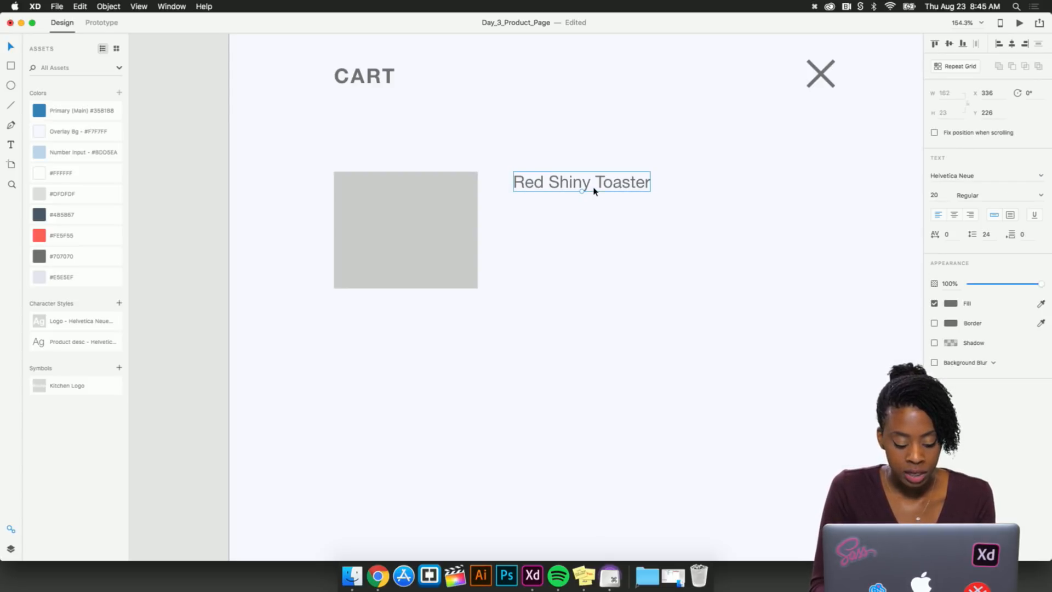
key(super+d)
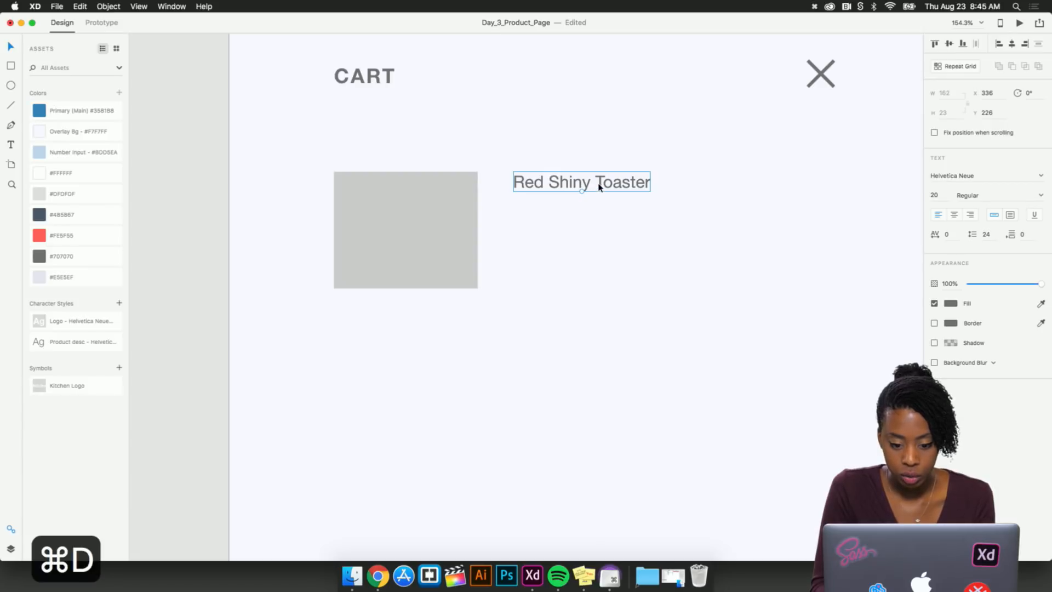
drag(599, 187, 599, 214)
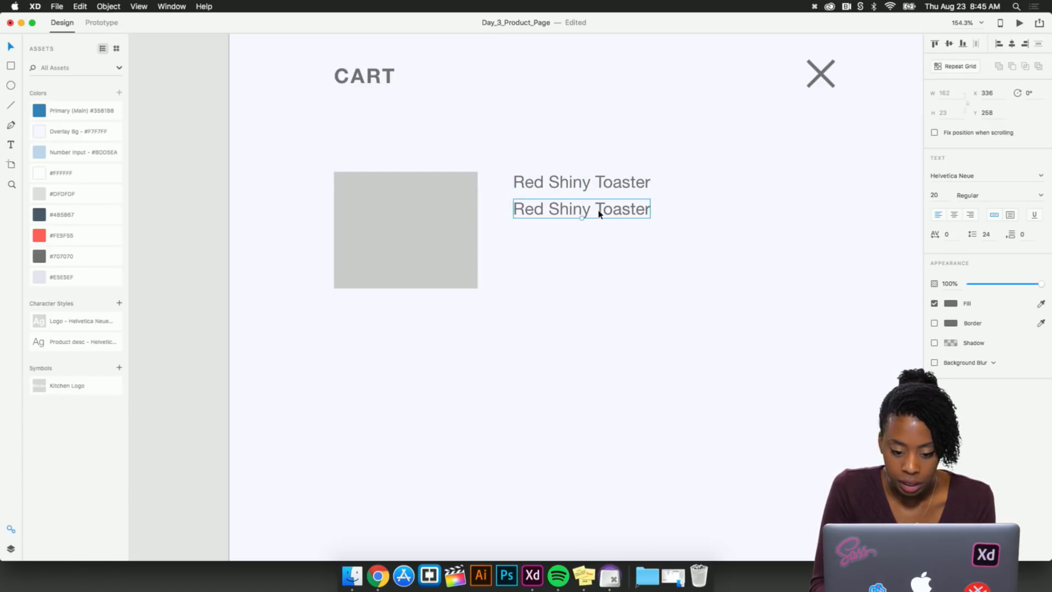
double_click(599, 213)
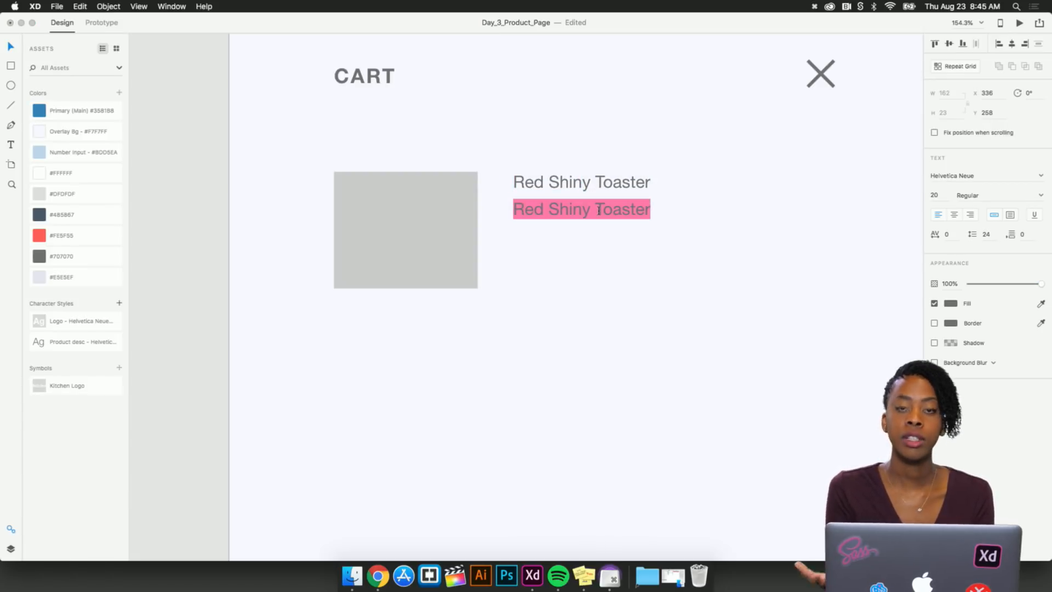
text($)
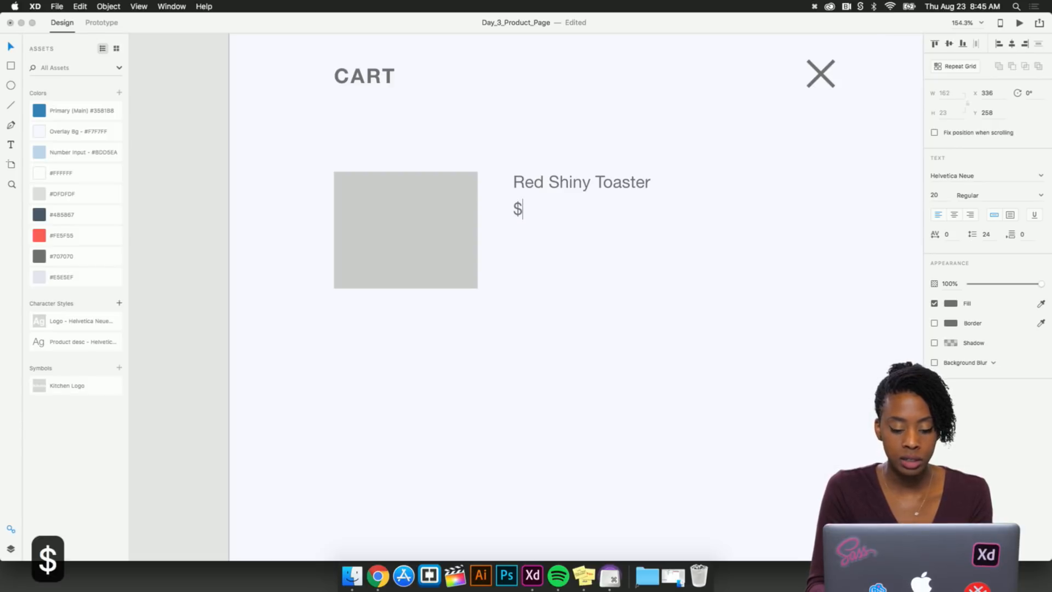
text(30.)
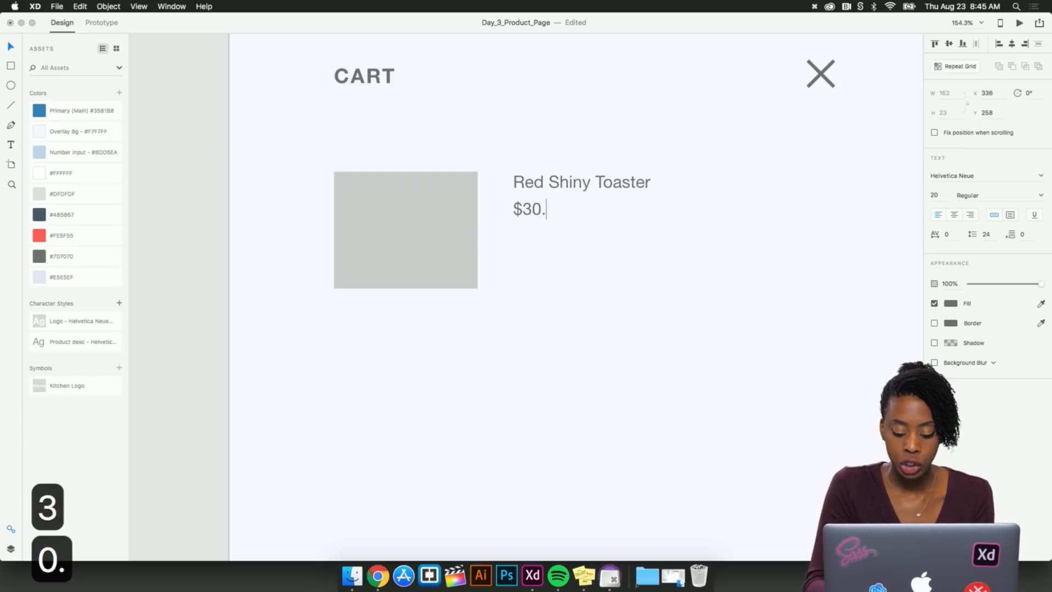
text(00)
key(Escape)
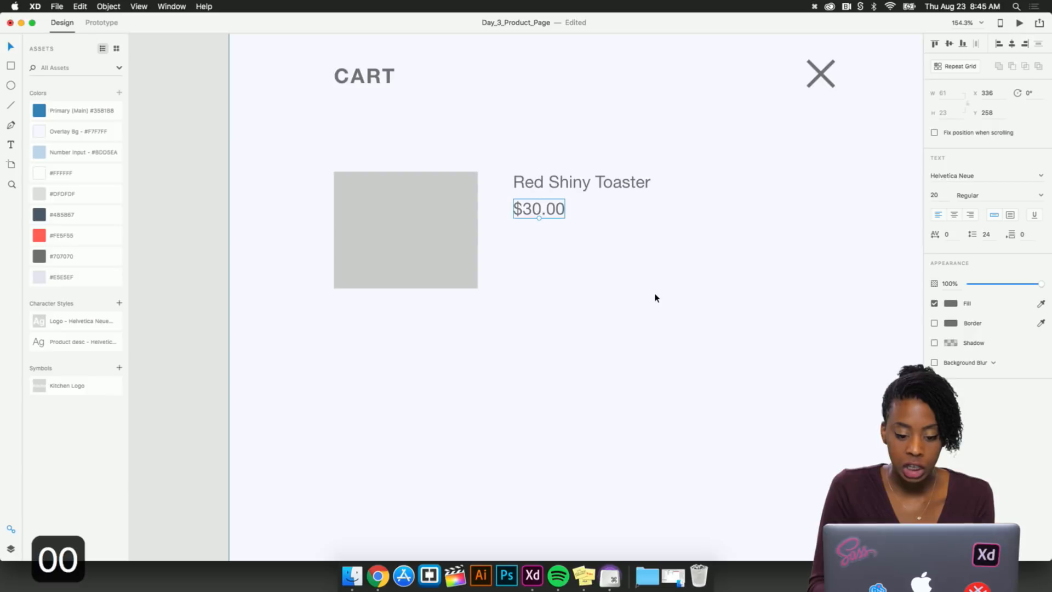
scroll(655, 298, down, 3)
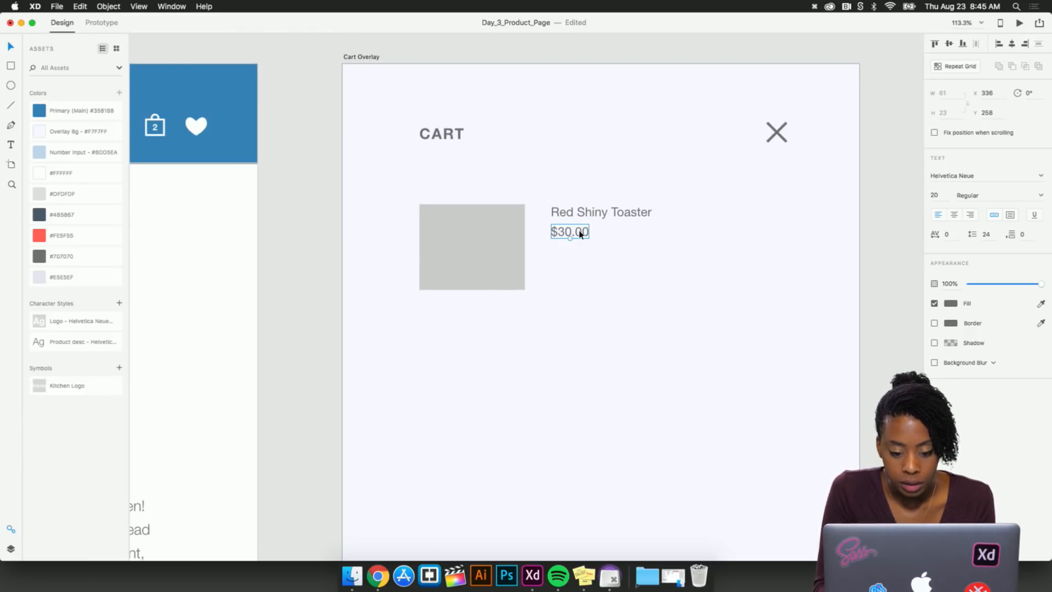
scroll(580, 235, down, 5)
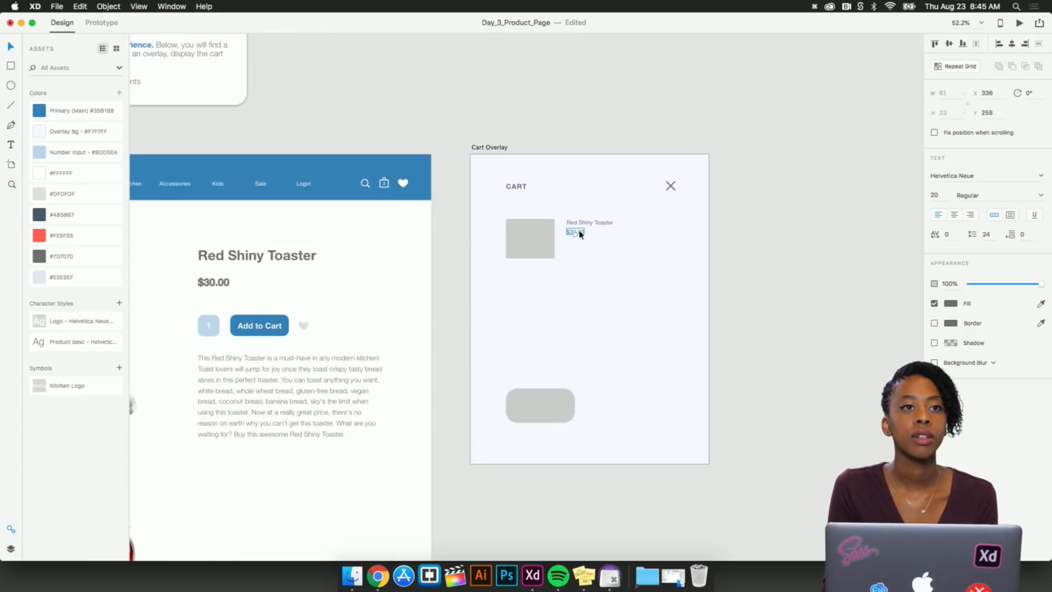
scroll(568, 231, up, 6)
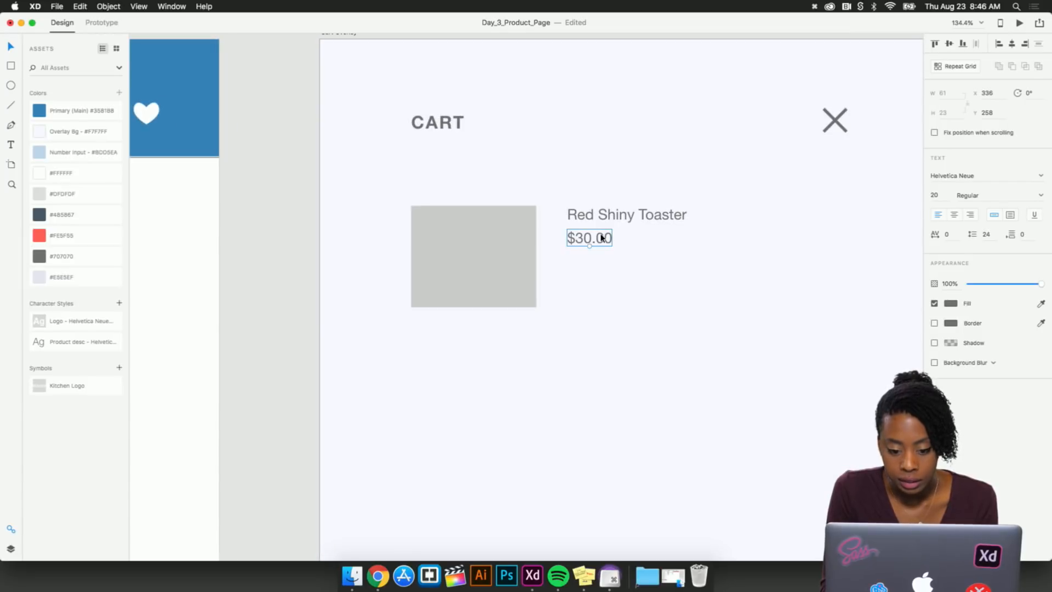
shift+click(622, 218)
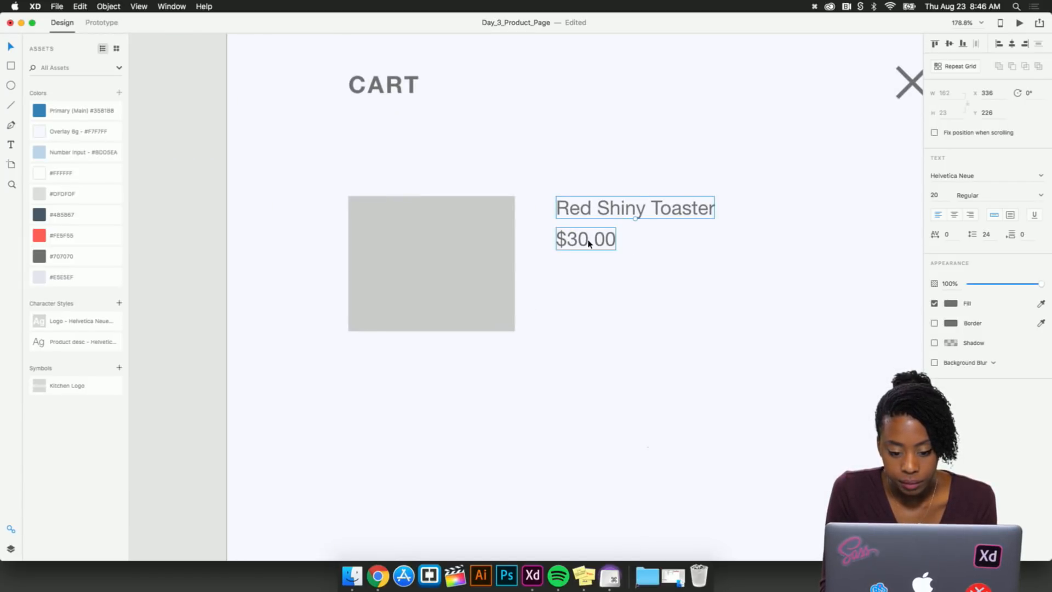
drag(587, 239, 588, 241)
click(715, 237)
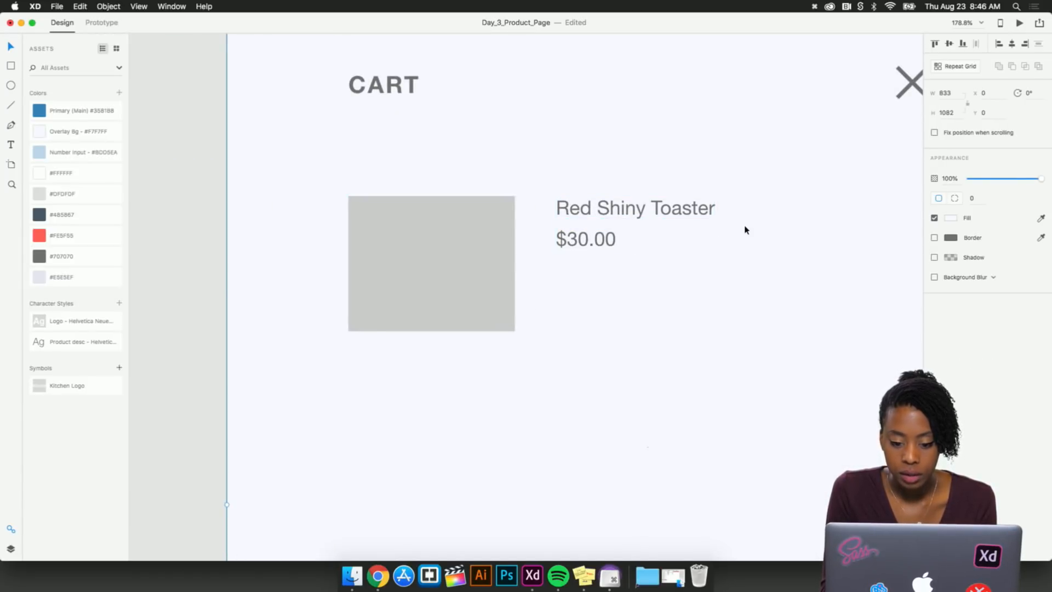
Add the quantity text "1x" to the right of the cart's product name, aligned with it at X 583, Y 226
scroll(745, 230, down, 3)
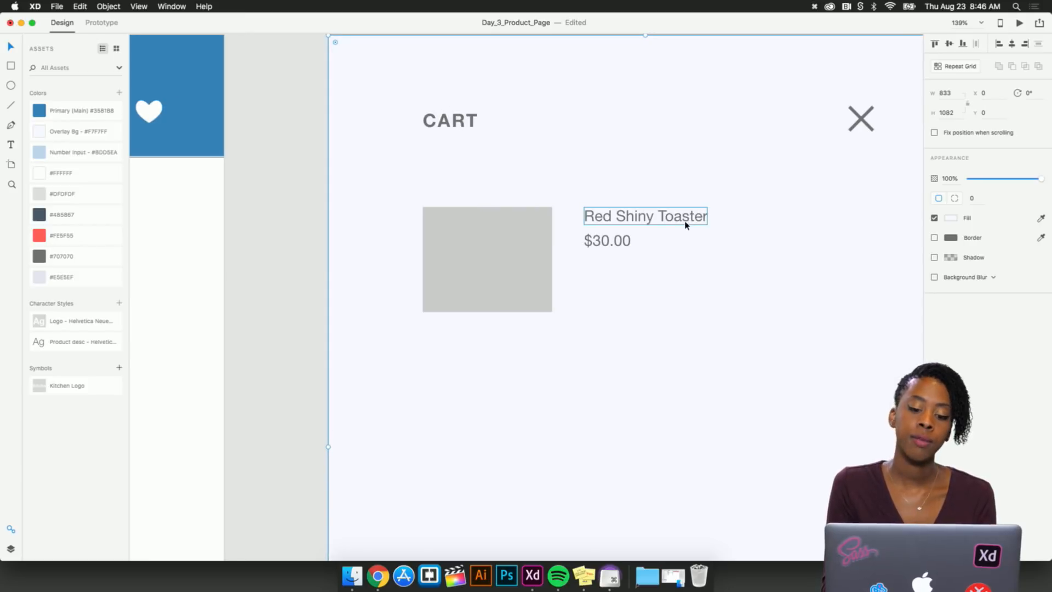
scroll(684, 225, right, 3)
scroll(685, 225, up, 3)
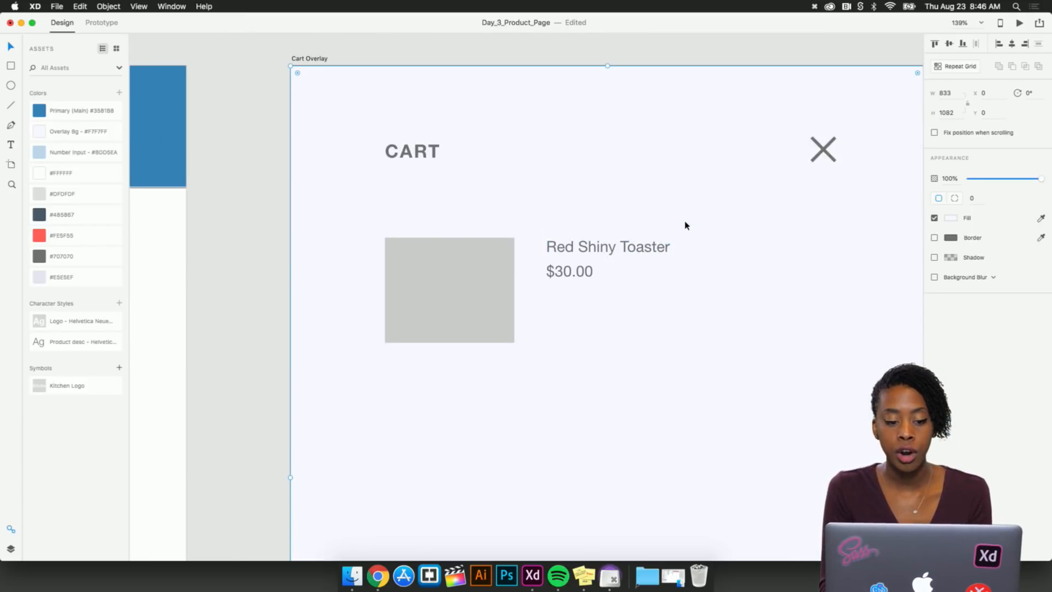
scroll(684, 225, right, 5)
scroll(685, 225, down, 1)
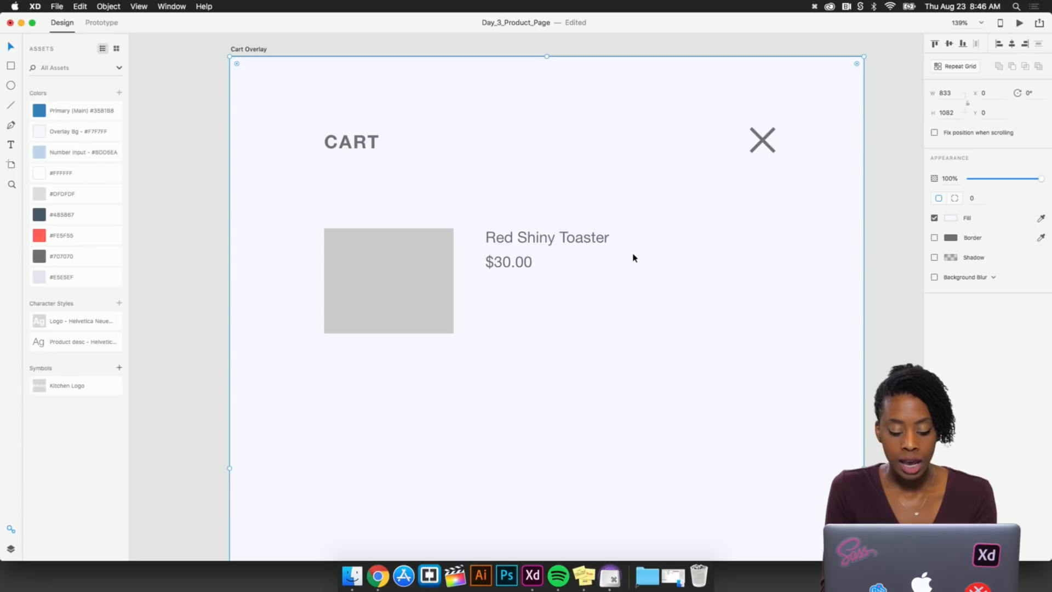
key(t)
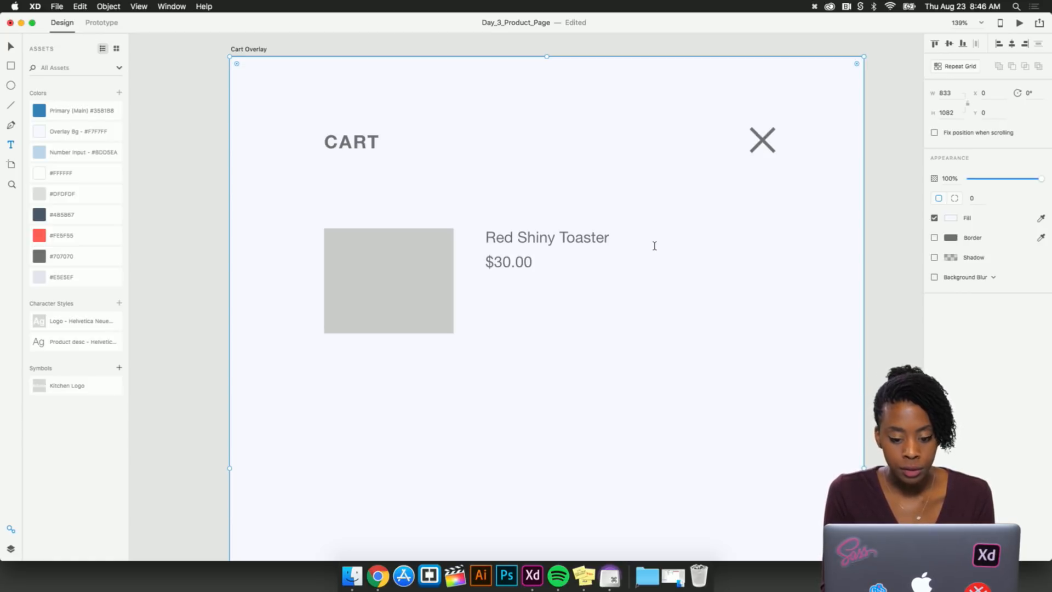
click(654, 246)
text(1x)
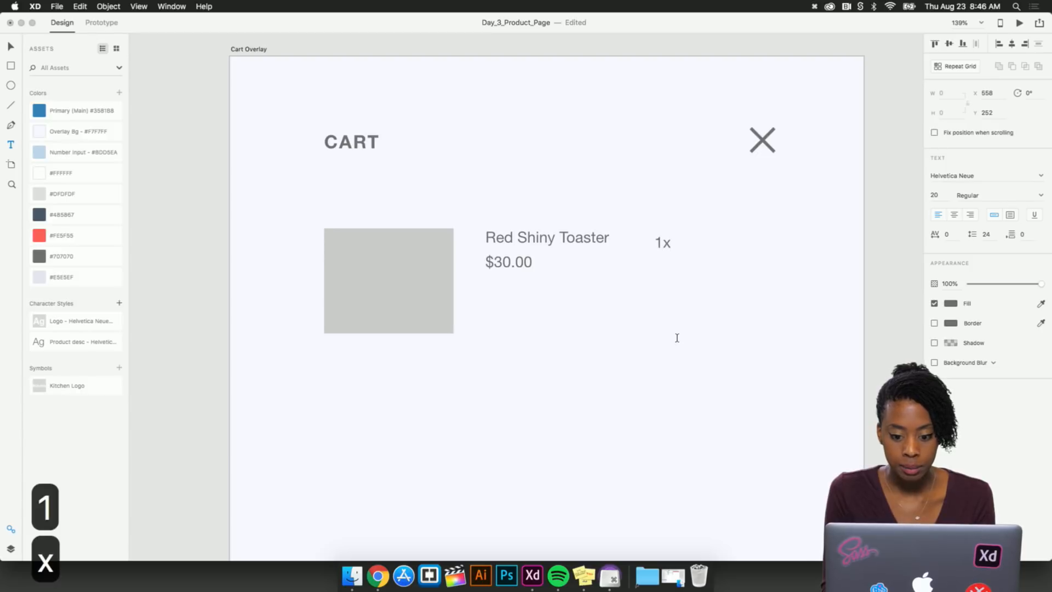
key(Escape)
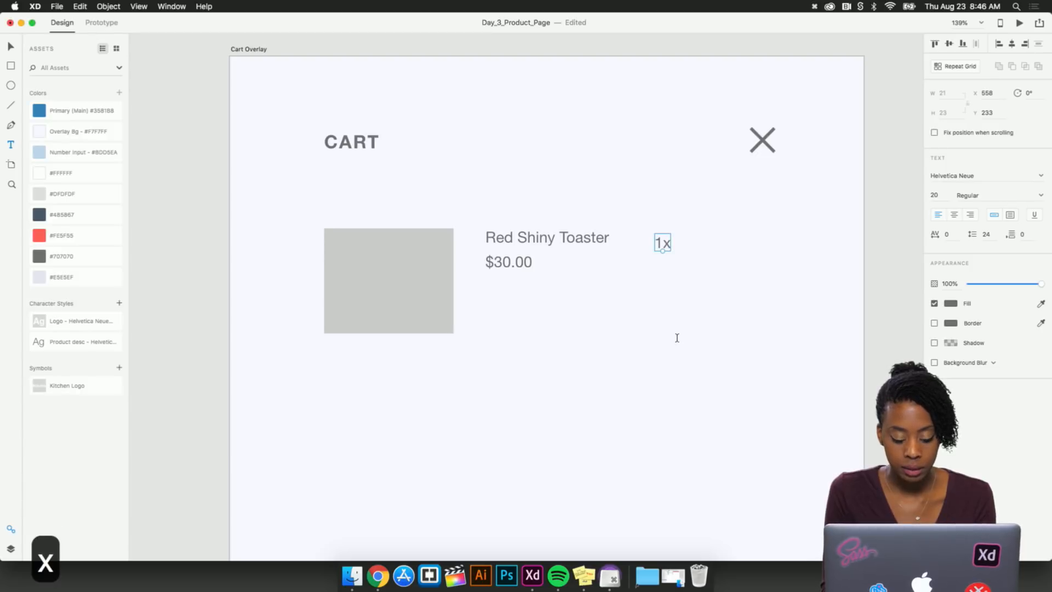
key(v)
drag(665, 244, 686, 240)
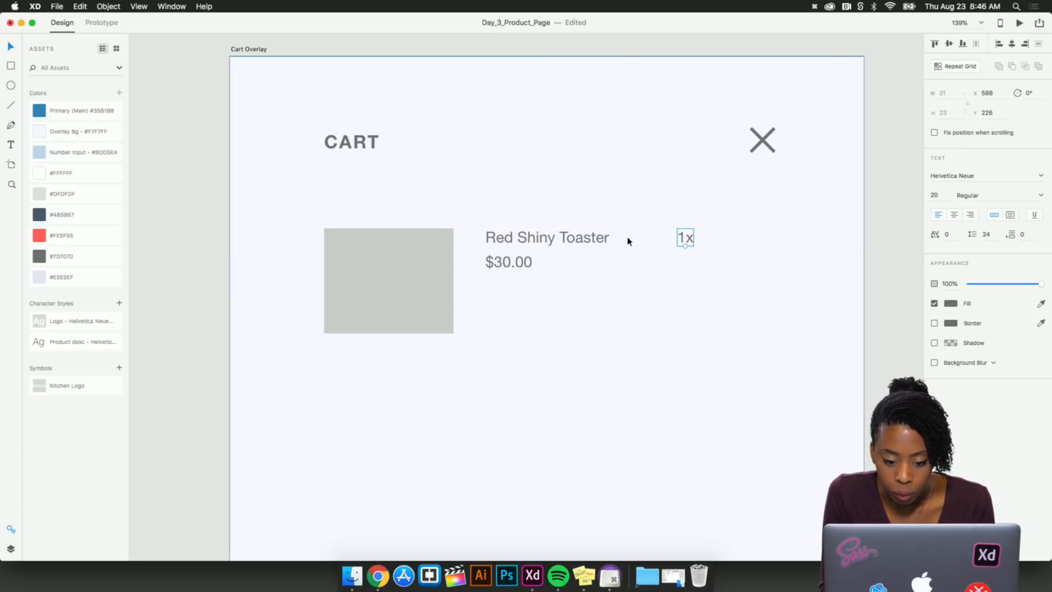
click(600, 240)
click(680, 237)
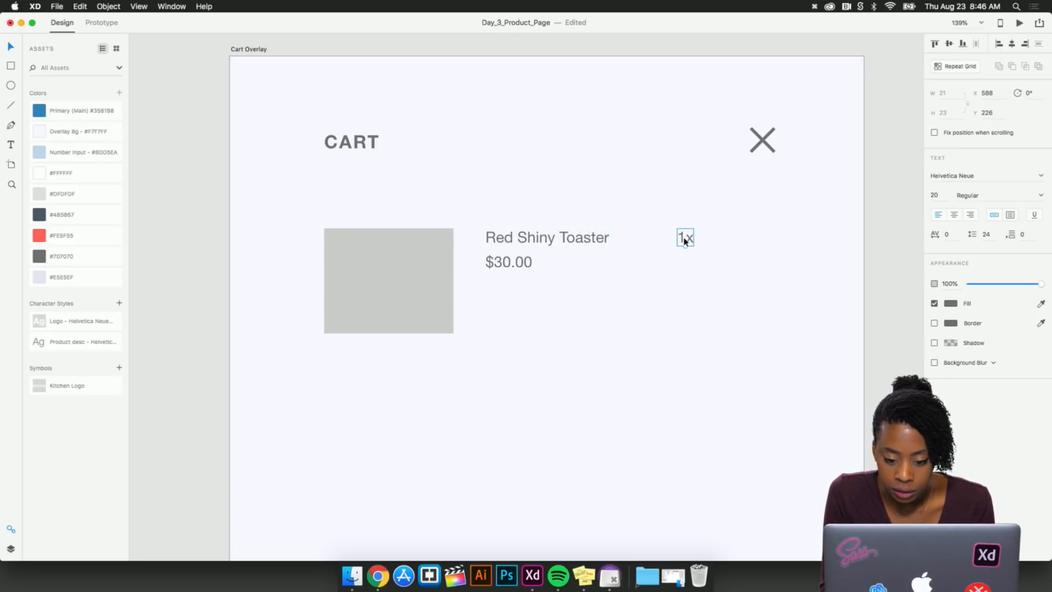
drag(684, 241, 679, 237)
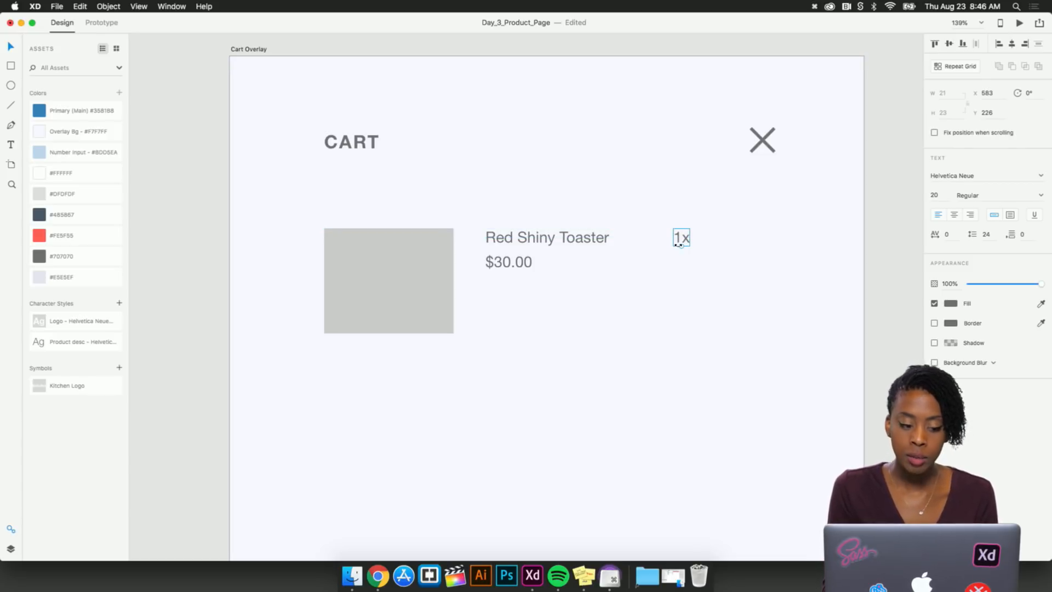
Fill the "1x" quantity text with the saved Primary (Main) colour and set its font weight to Medium
click(40, 114)
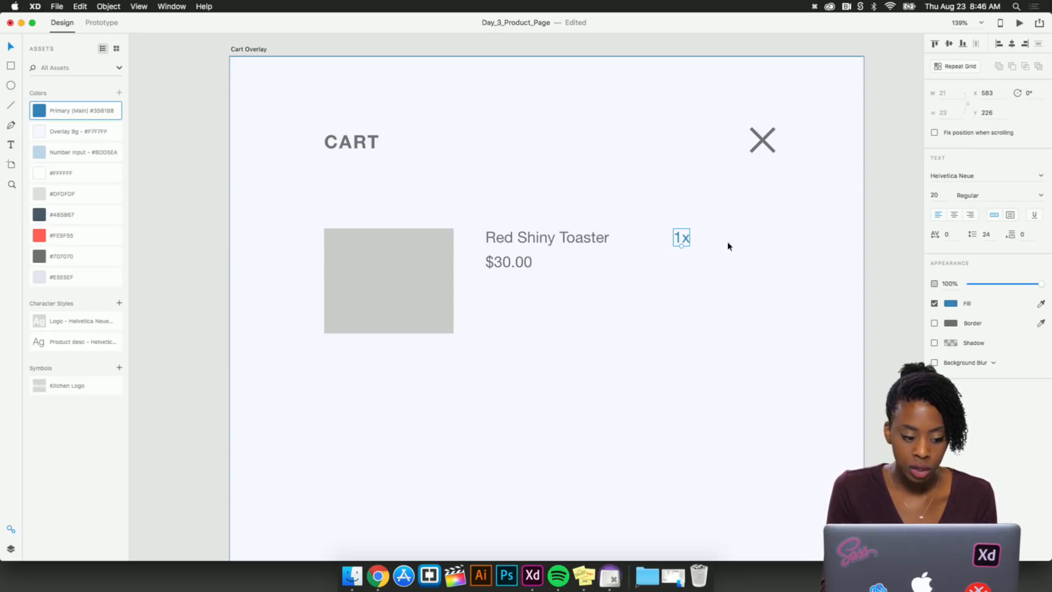
click(1041, 196)
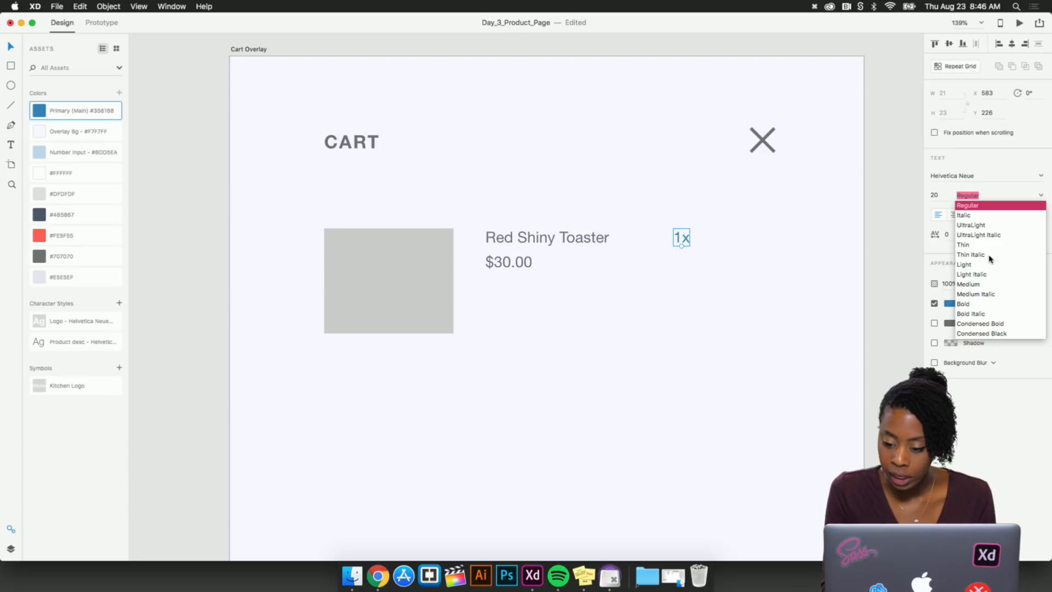
click(977, 286)
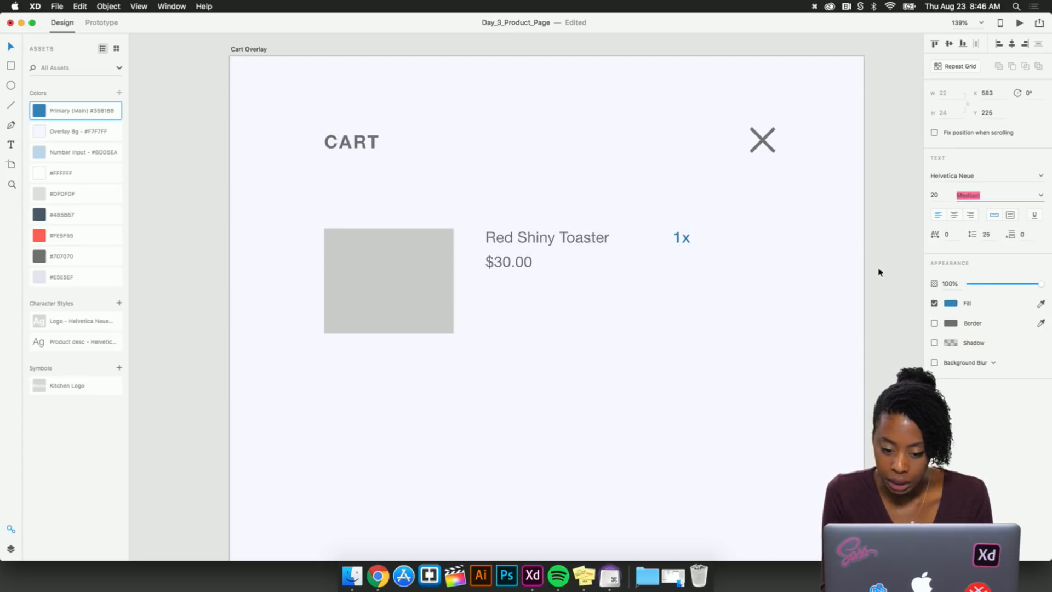
click(881, 243)
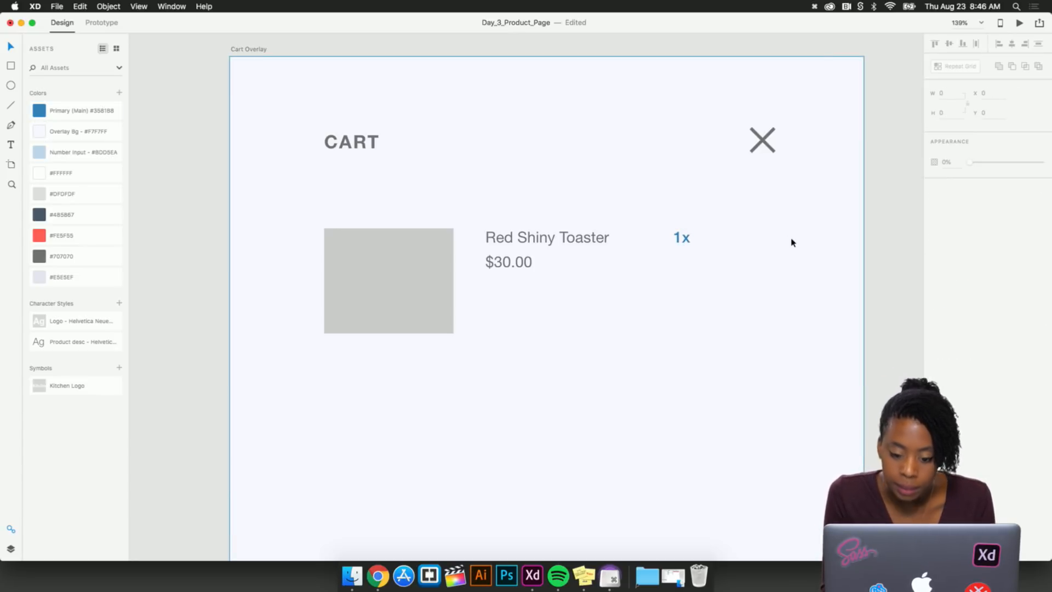
Set the font weight of the blue "1x" quantity text to Bold
scroll(791, 241, down, 3)
scroll(704, 237, up, 5)
click(647, 241)
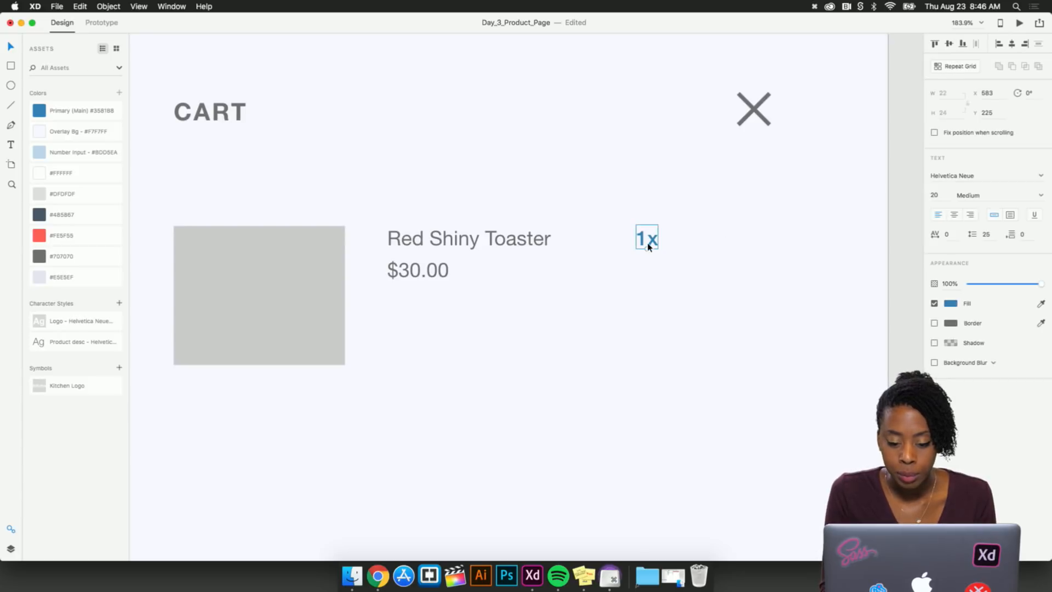
click(1039, 195)
click(964, 304)
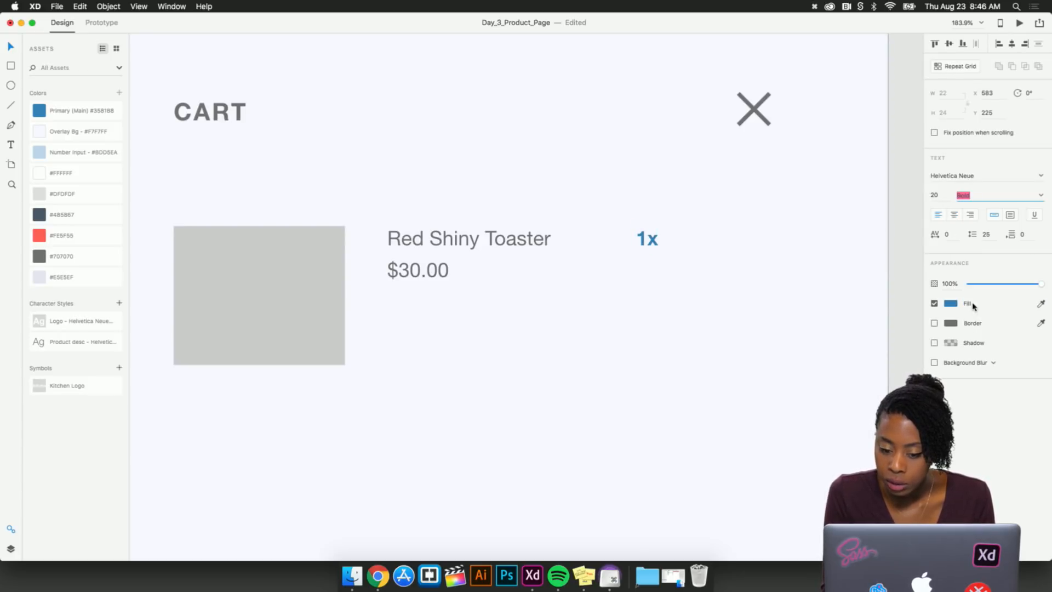
scroll(893, 269, down, 5)
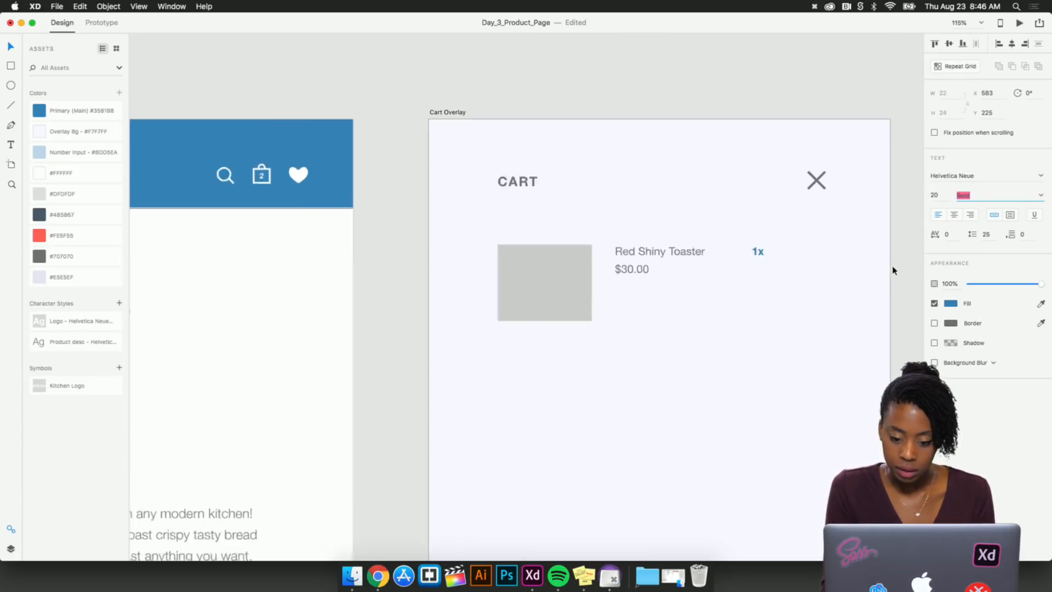
click(894, 256)
Turn the cart item's grey thumbnail, product name, price and "1x" quantity into one Repeat Grid
scroll(788, 251, up, 5)
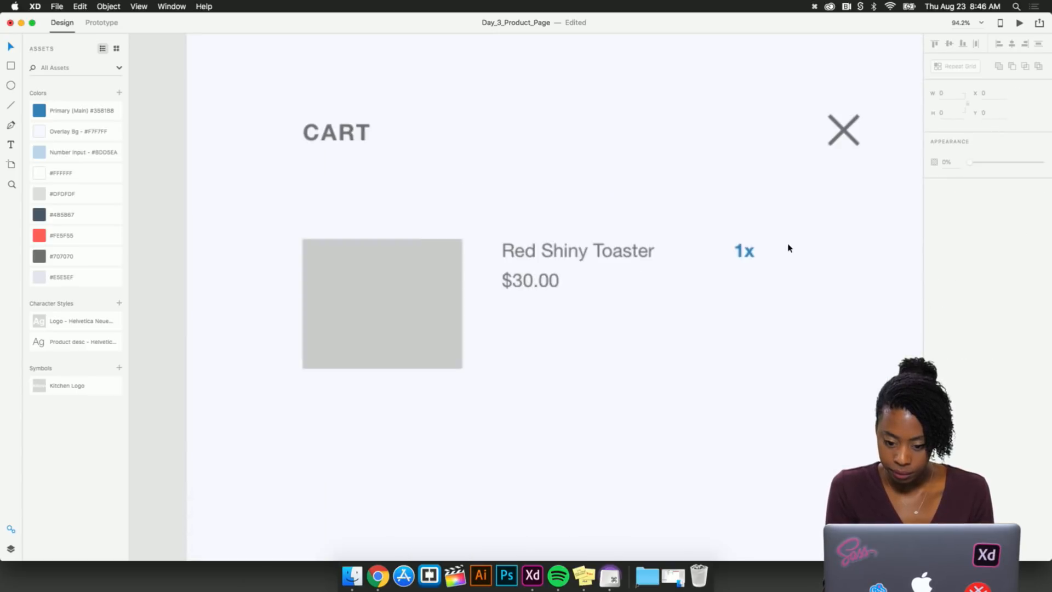
click(774, 261)
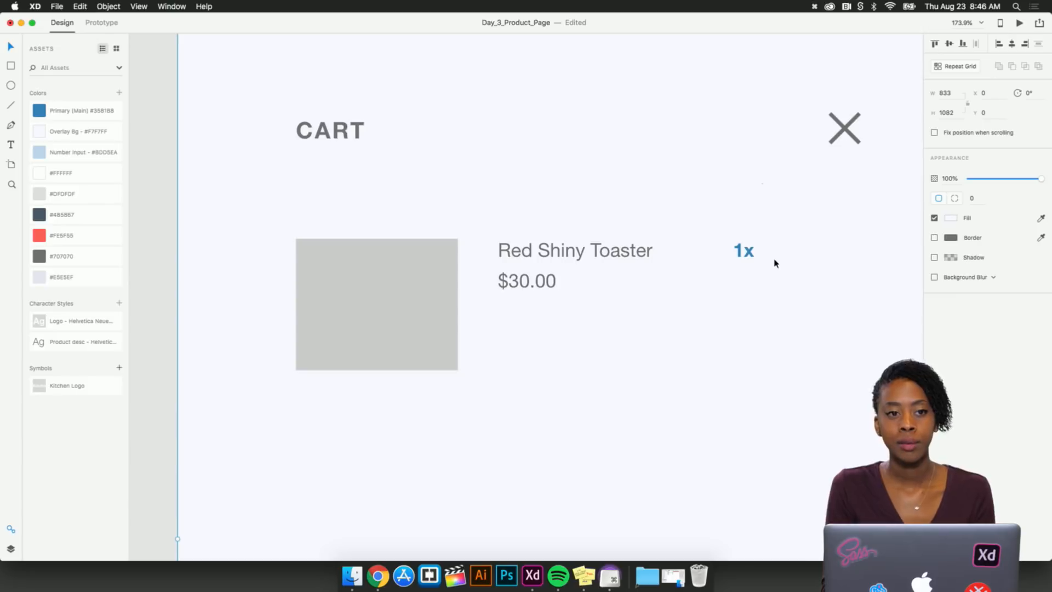
scroll(774, 263, down, 5)
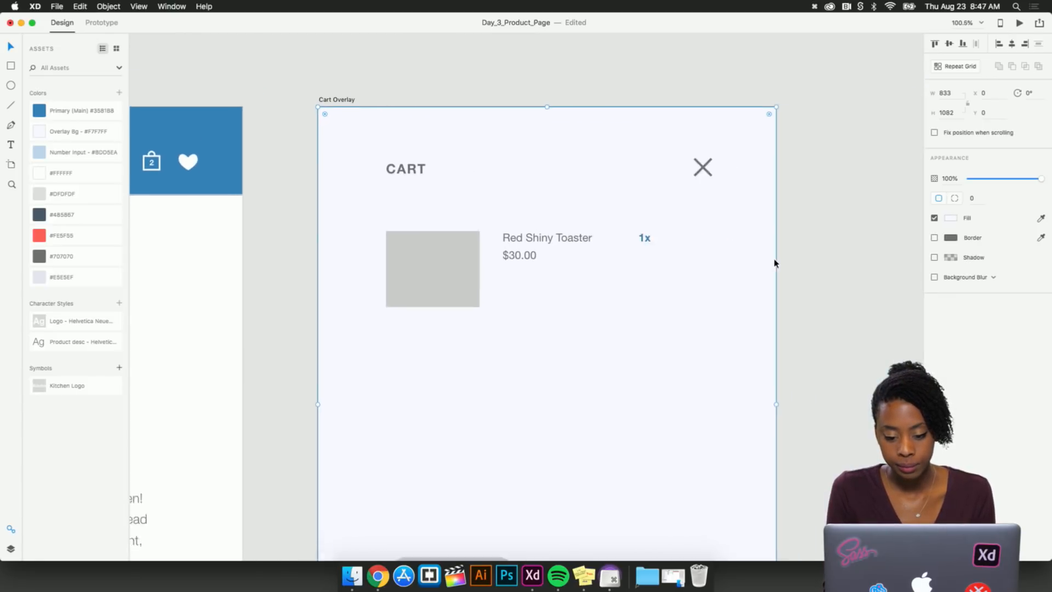
scroll(774, 263, right, 3)
scroll(469, 263, left, 2)
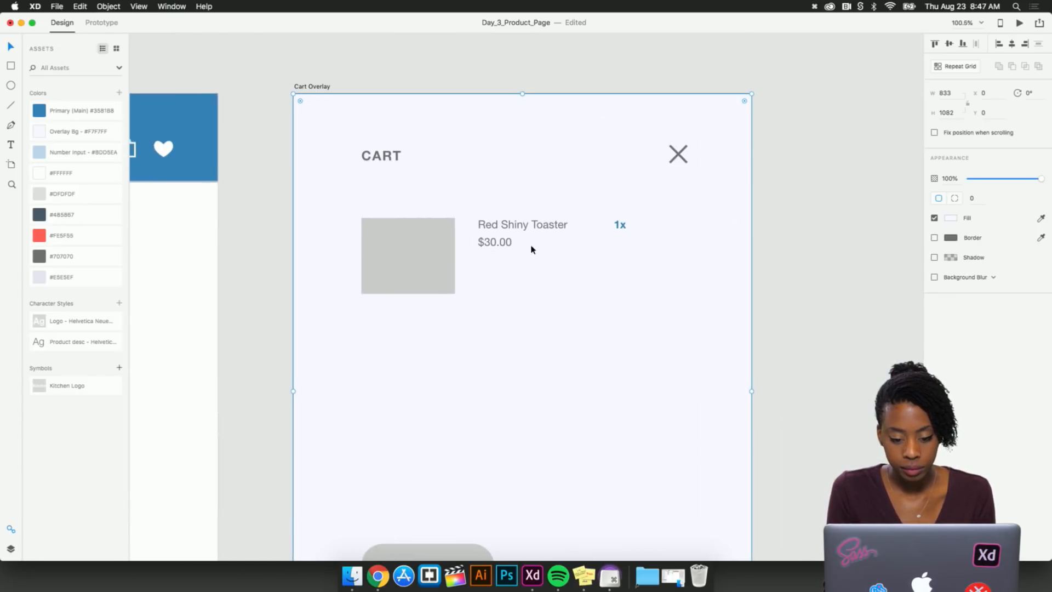
scroll(531, 249, left, 2)
scroll(641, 220, up, 3)
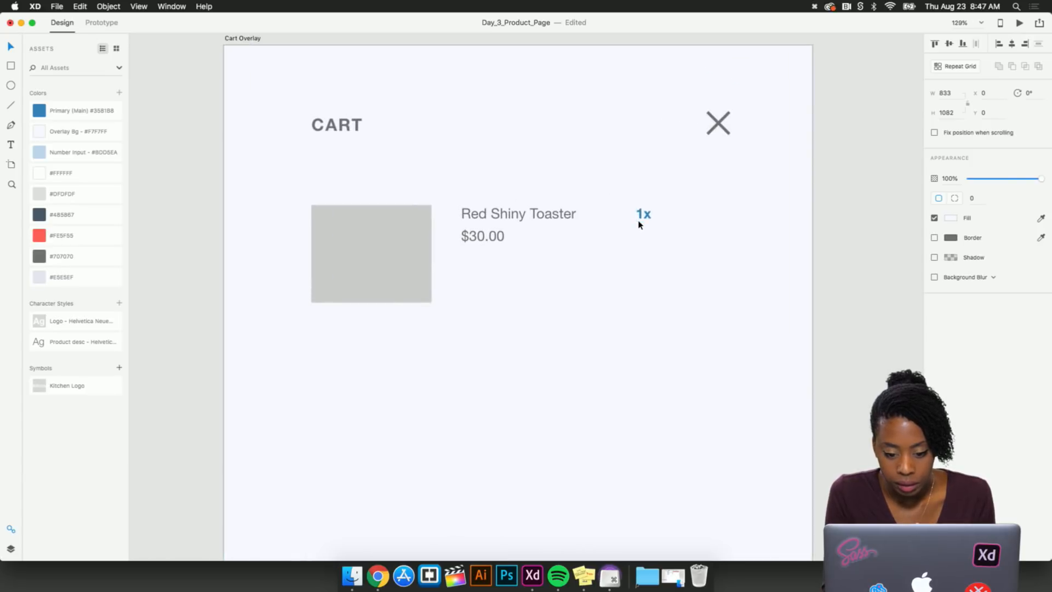
click(418, 275)
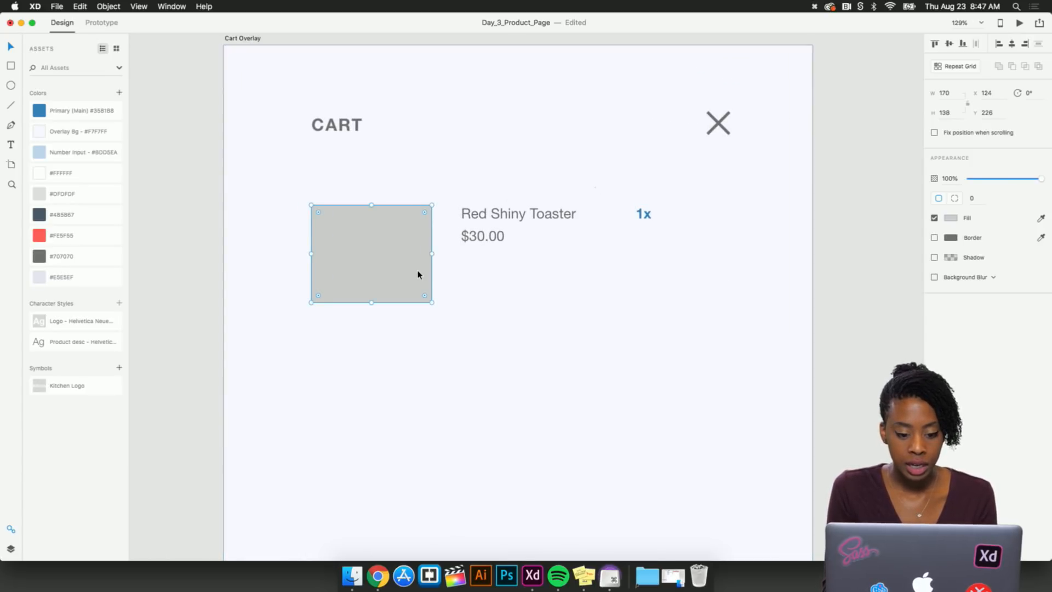
shift+click(518, 214)
shift+click(489, 244)
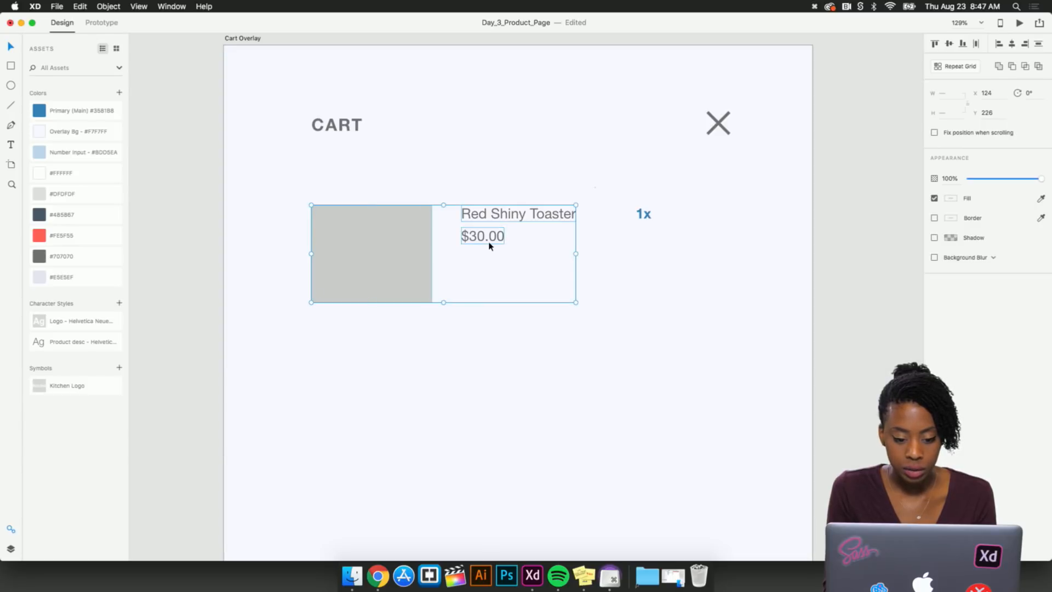
shift+click(646, 214)
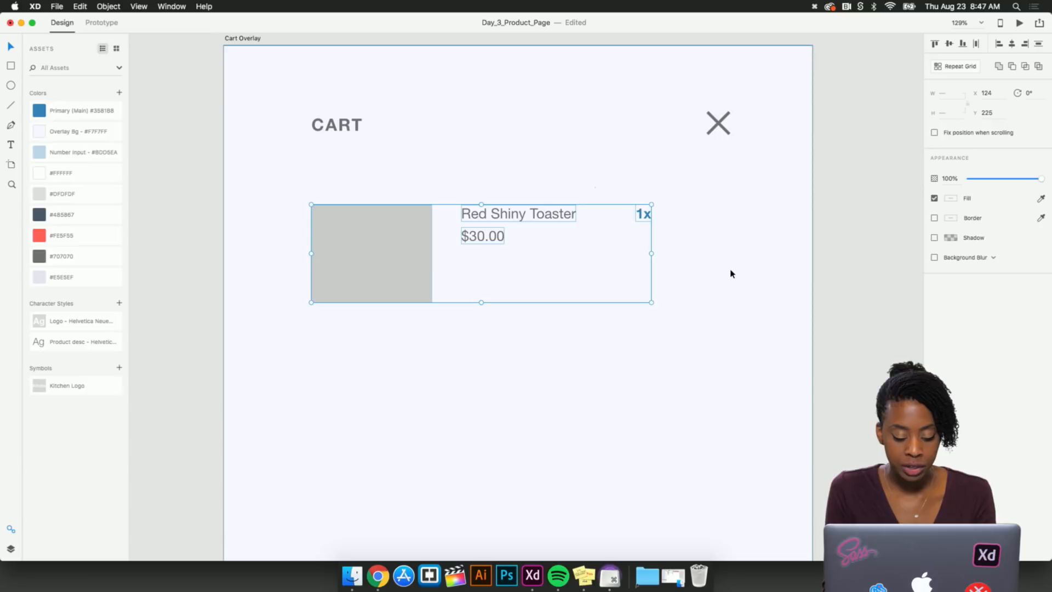
key(super+r)
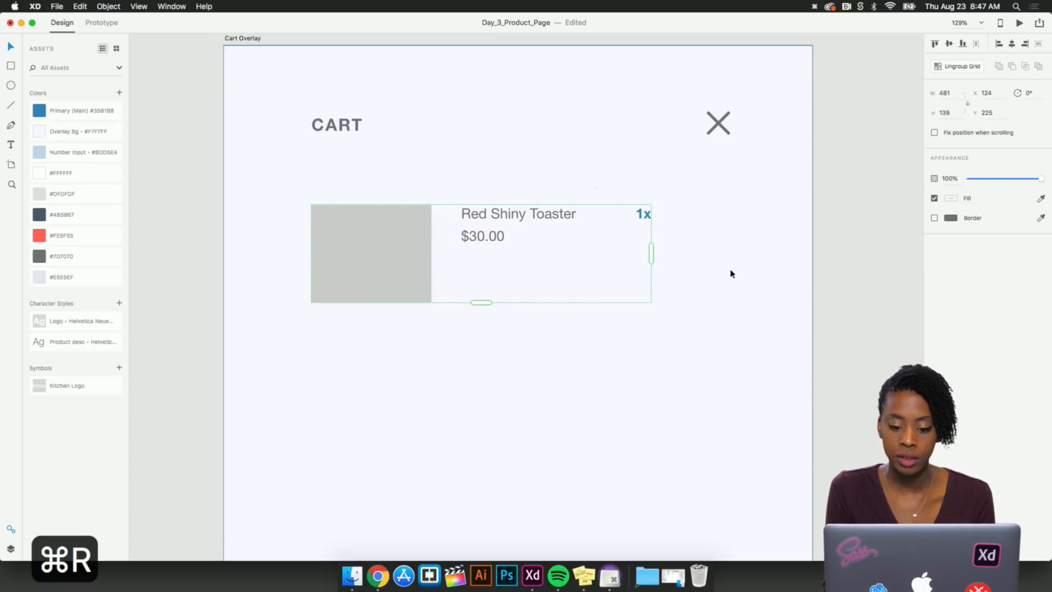
Extend the cart item's Repeat Grid downward to two rows and widen the row gap, for a grid height of about 322
scroll(730, 272, down, 5)
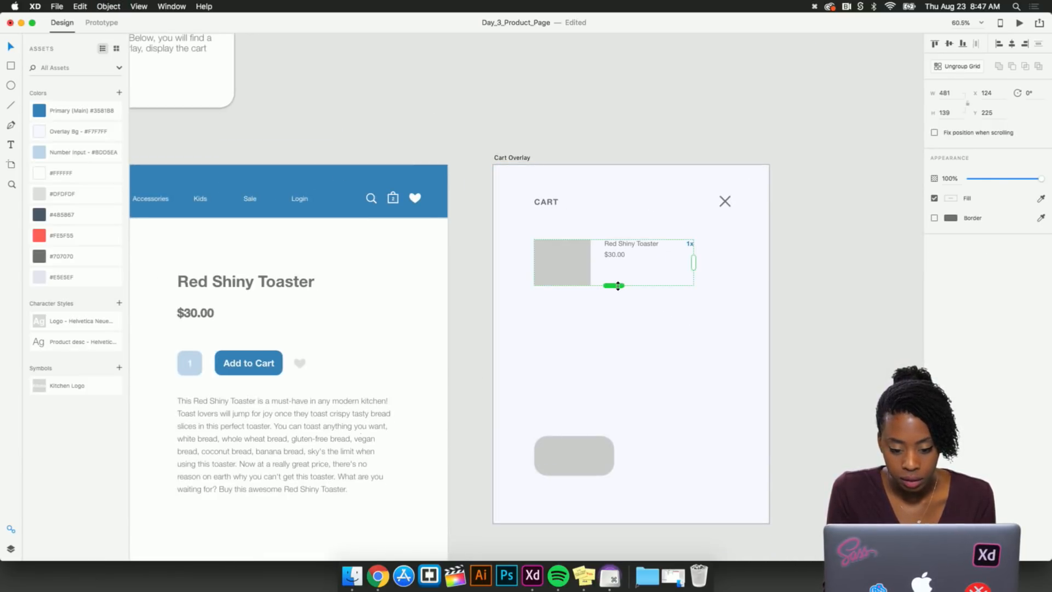
drag(618, 285, 618, 341)
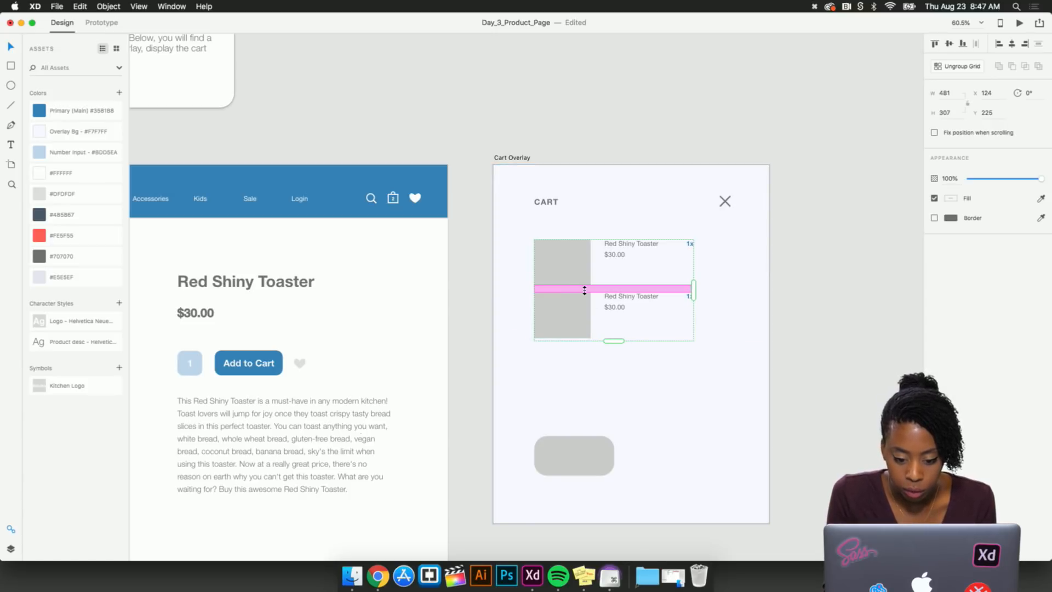
drag(584, 290, 584, 296)
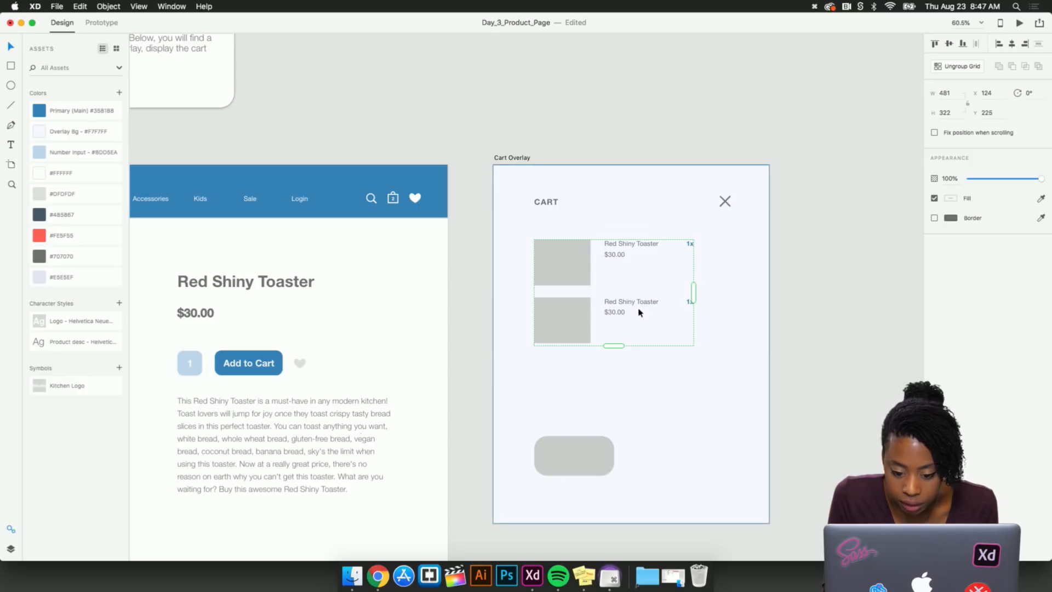
click(784, 297)
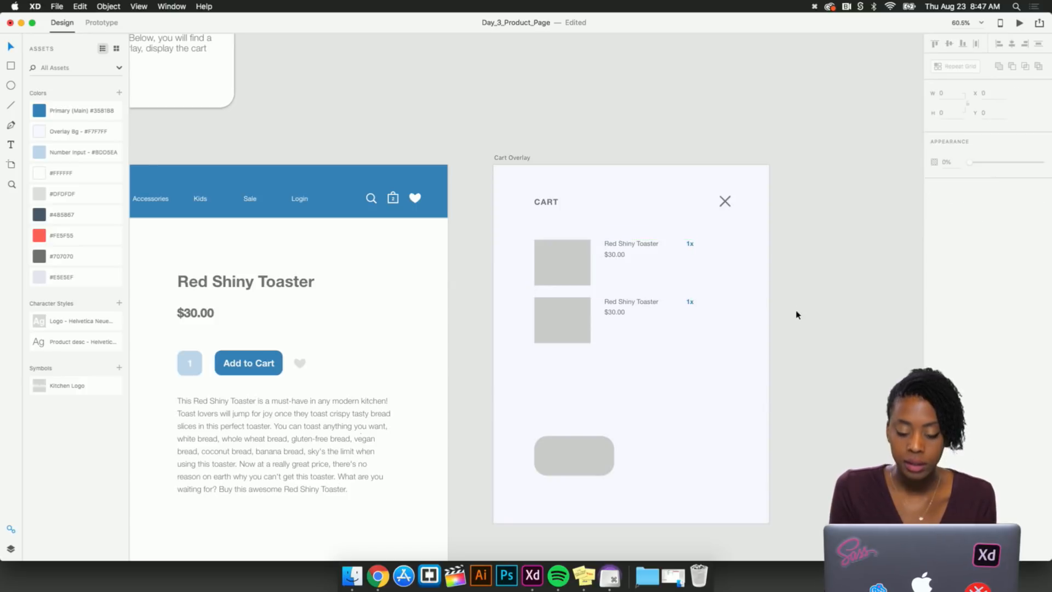
Fill the cart thumbnails with the red toaster with toast slices from the "Day #3 - XD Daily Creative" Creative Cloud library
scroll(794, 319, left, 1)
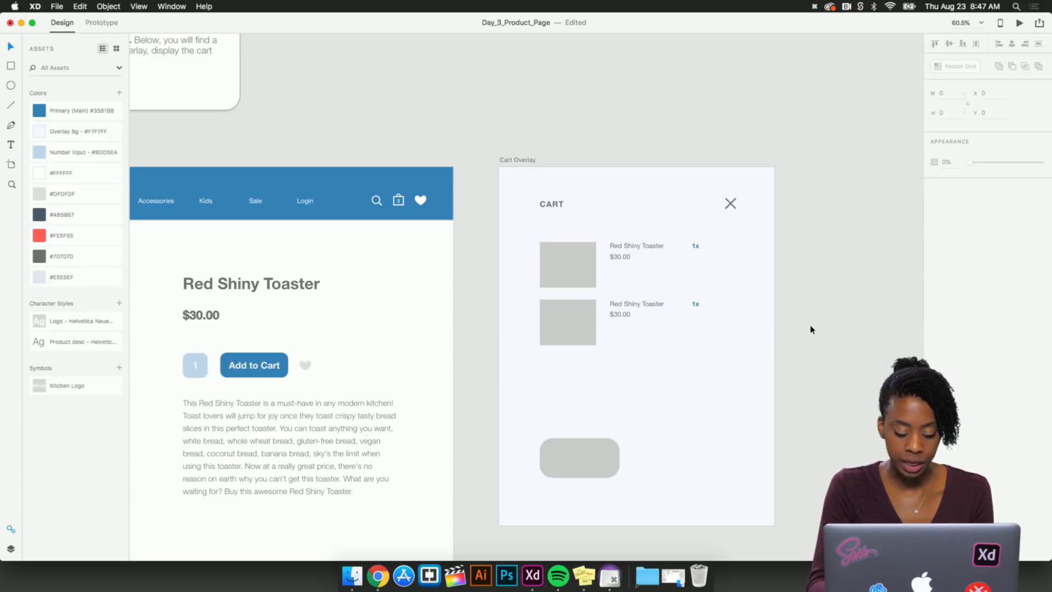
key(shift+super+l)
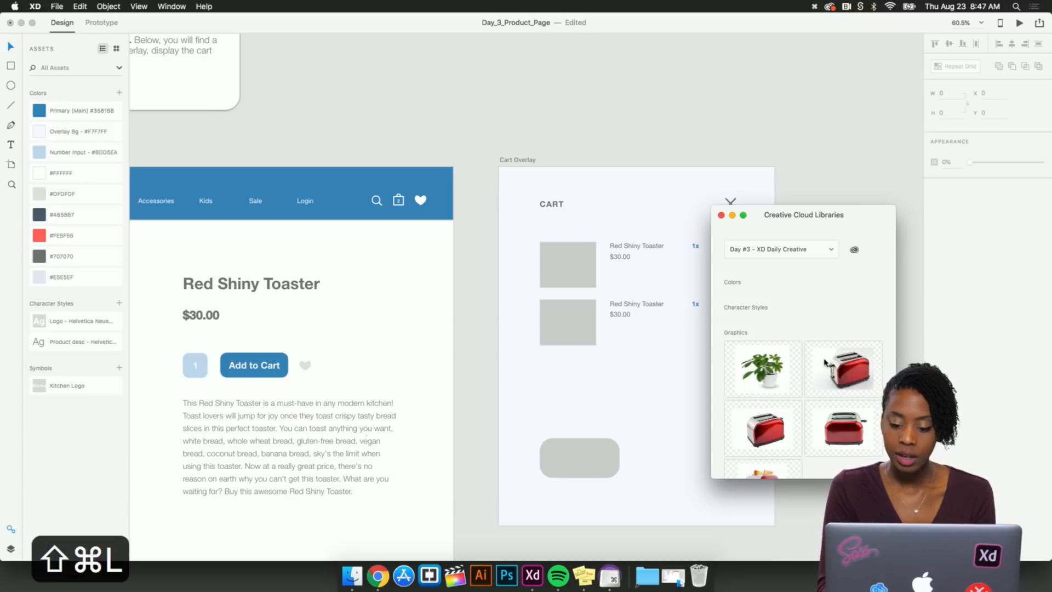
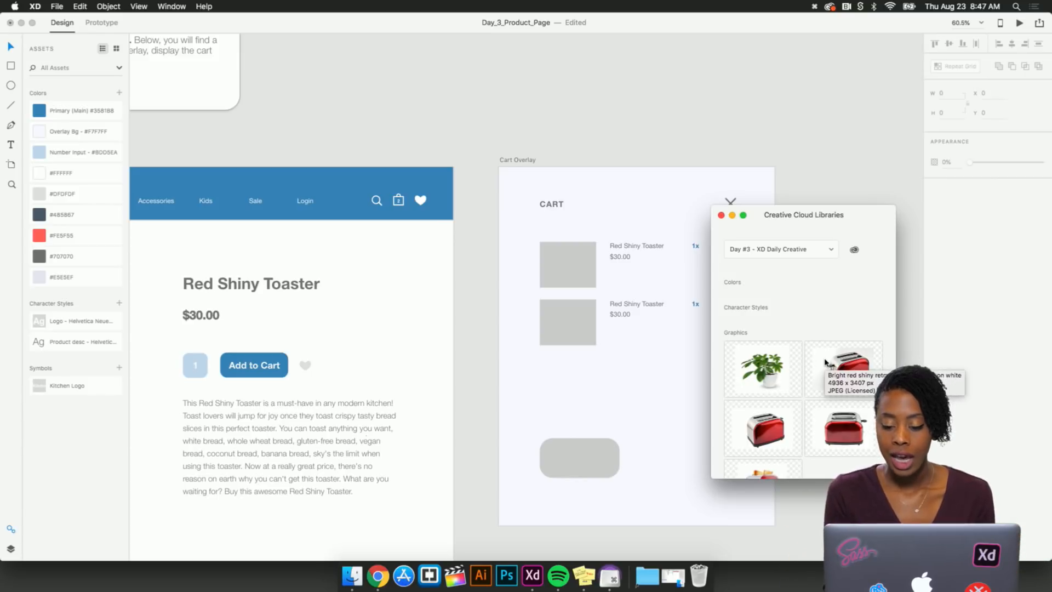
scroll(822, 396, down, 2)
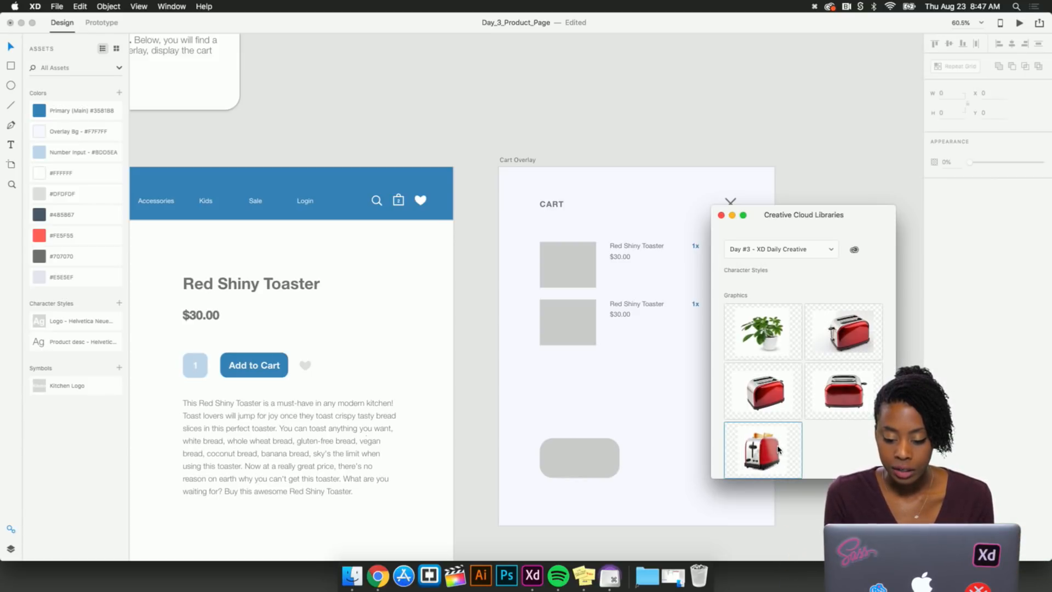
drag(772, 451, 568, 262)
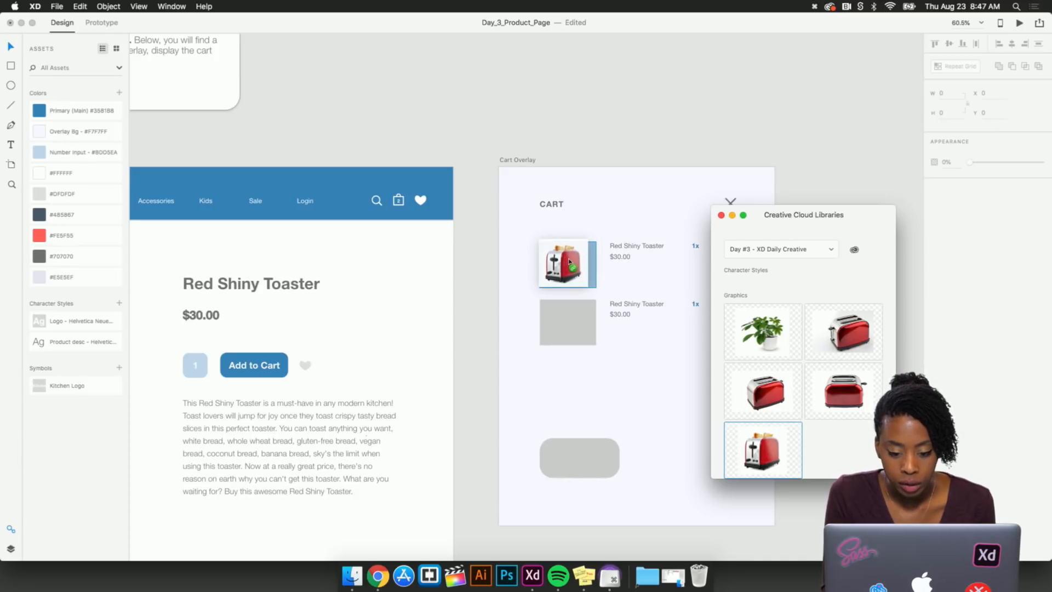
drag(569, 262, 570, 265)
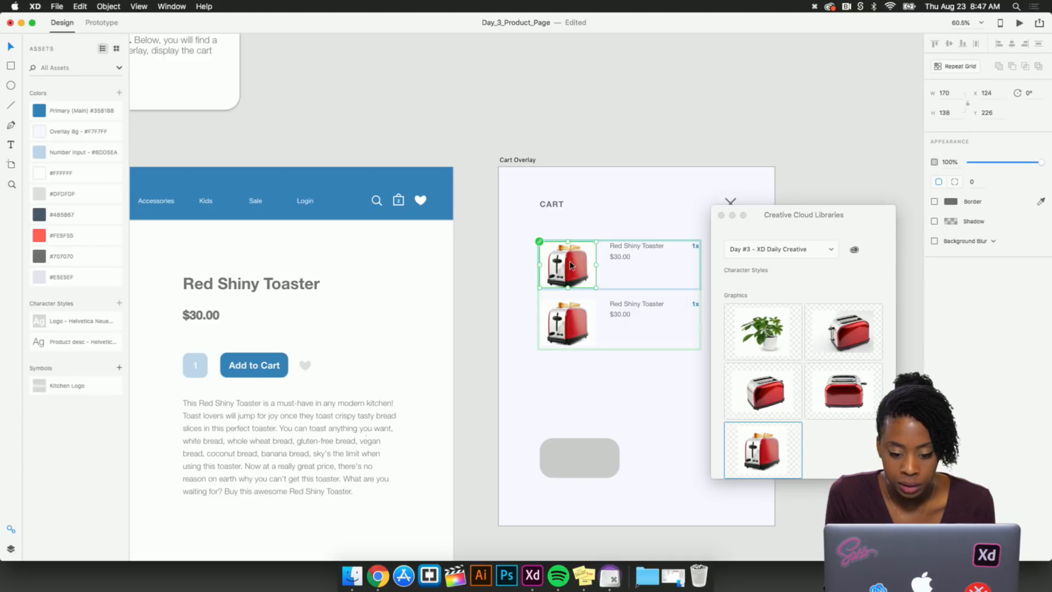
Replace the second cart item's thumbnail with the potted plant graphic from the Creative Cloud library and put the library window away
click(774, 336)
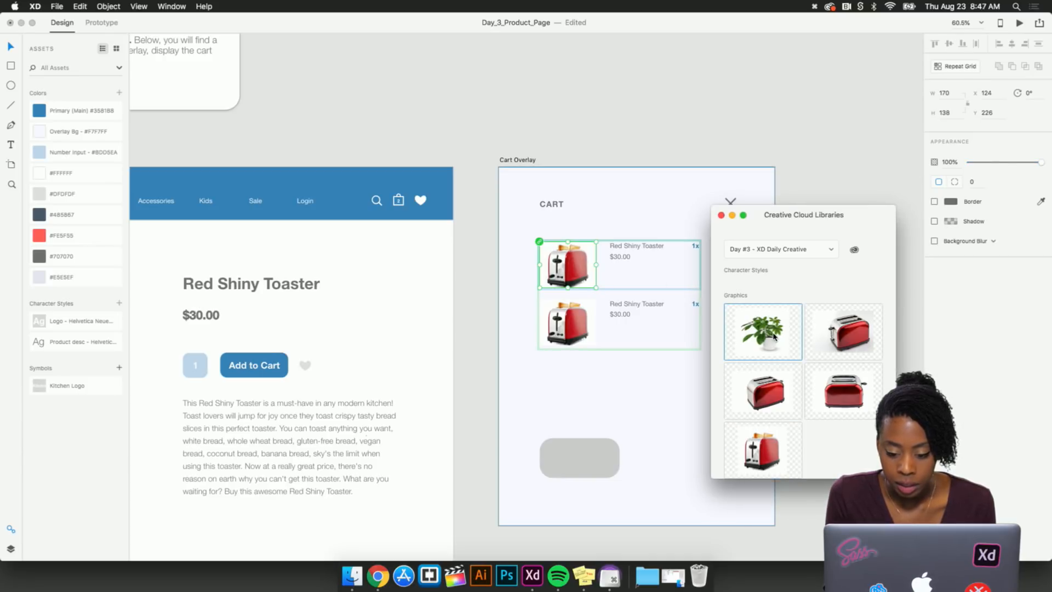
drag(773, 333, 573, 323)
click(687, 390)
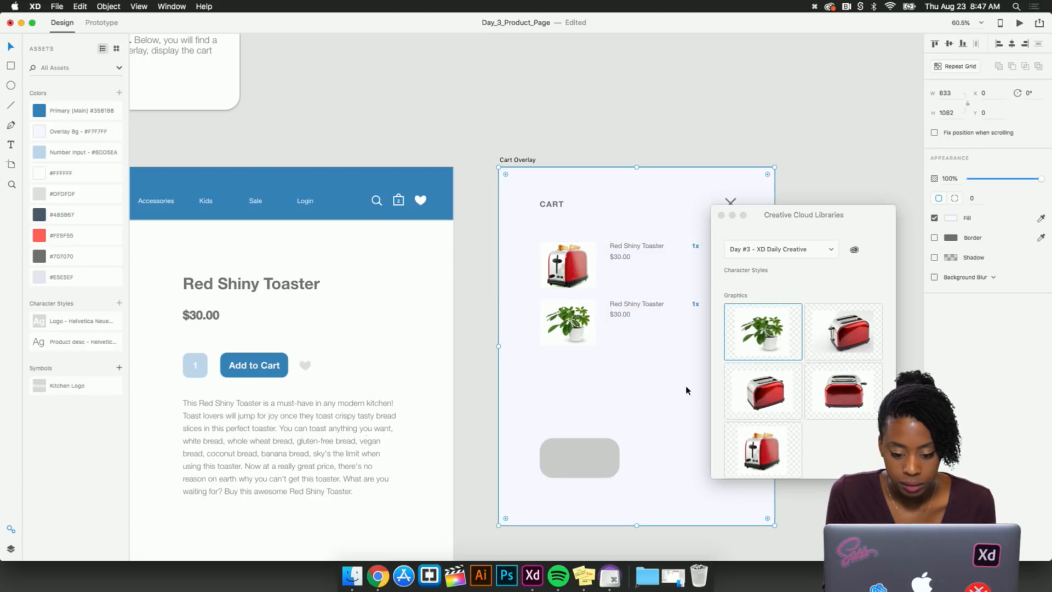
click(733, 215)
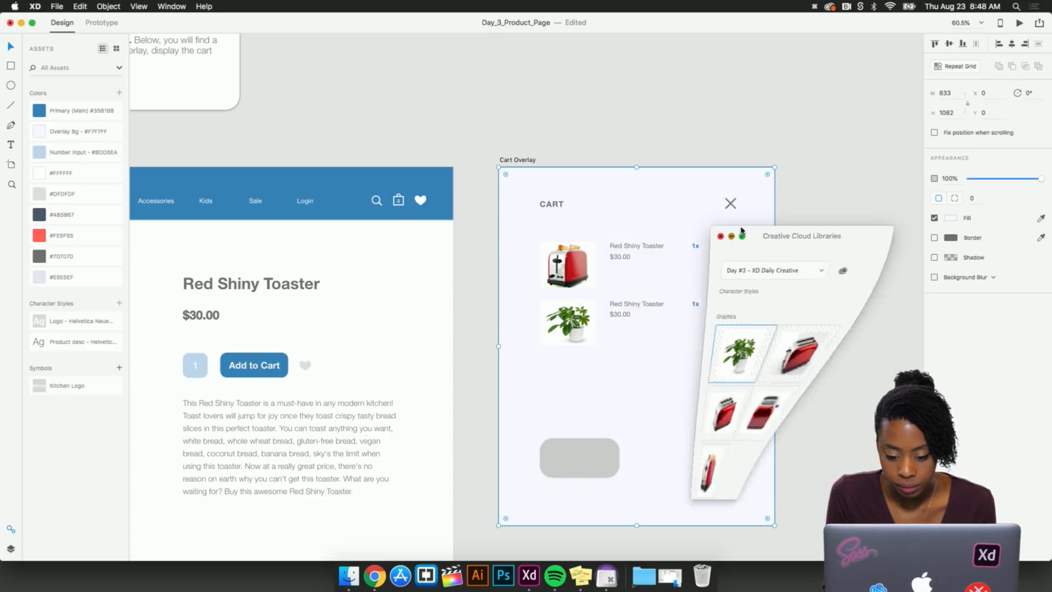
Rename the second cart item, beside the plant thumbnail, as "House Plant"
scroll(672, 310, up, 5)
scroll(672, 310, up, 3)
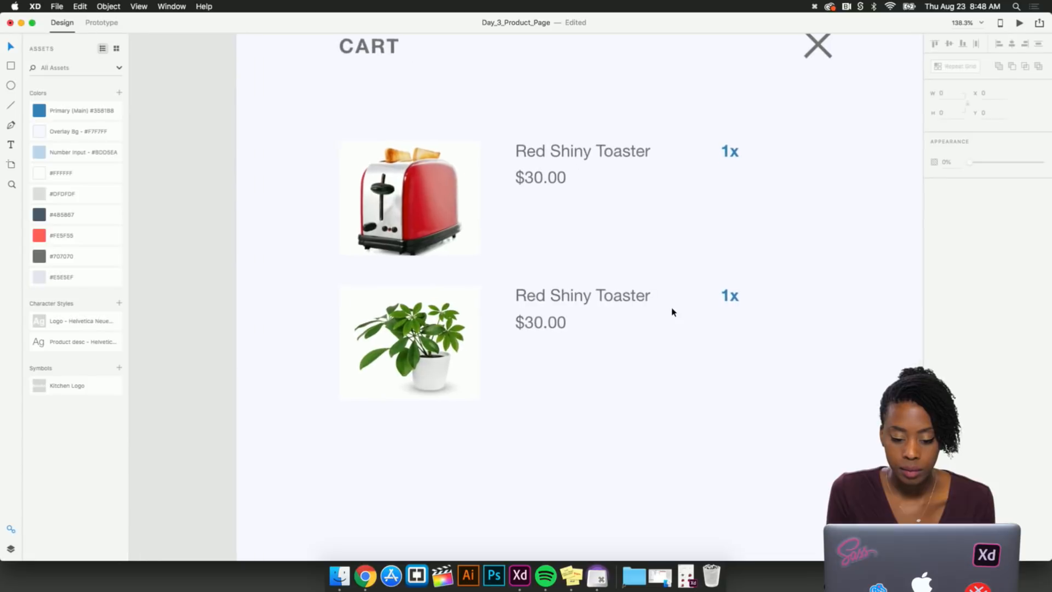
double_click(601, 296)
double_click(601, 296)
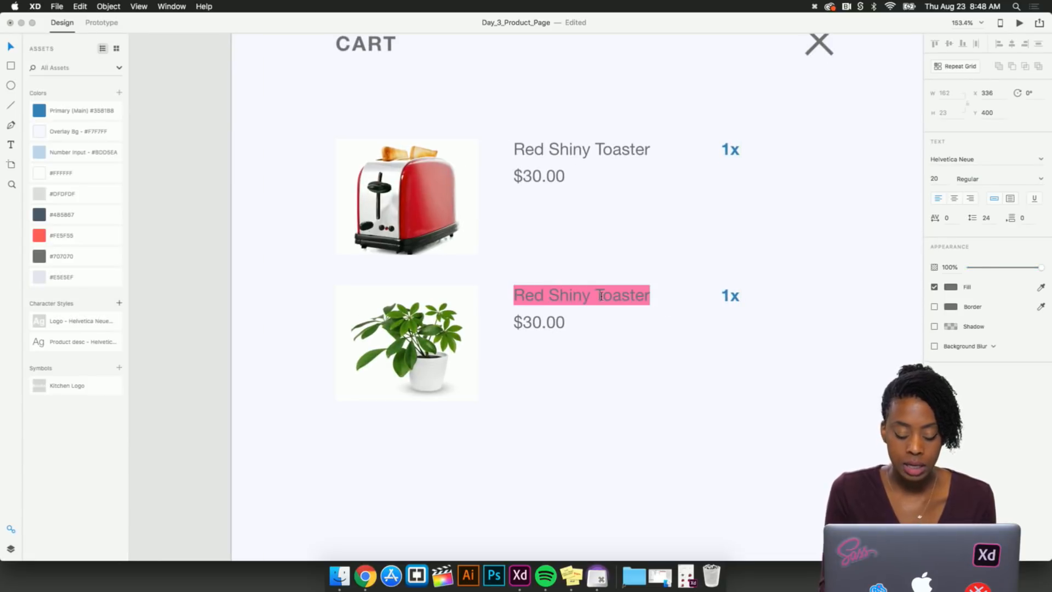
text(House)
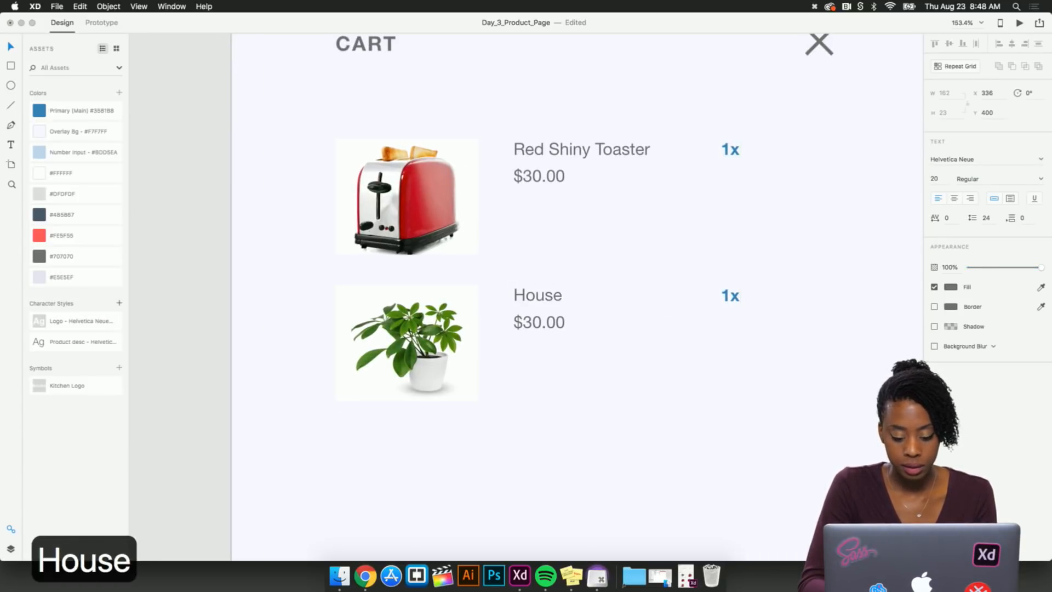
text( Plant)
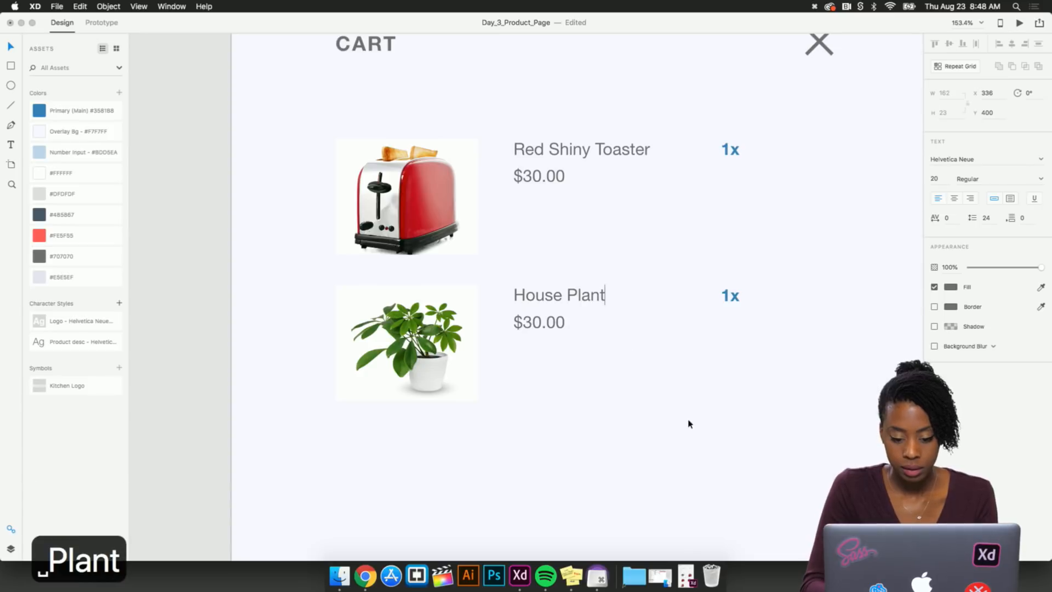
key(Escape)
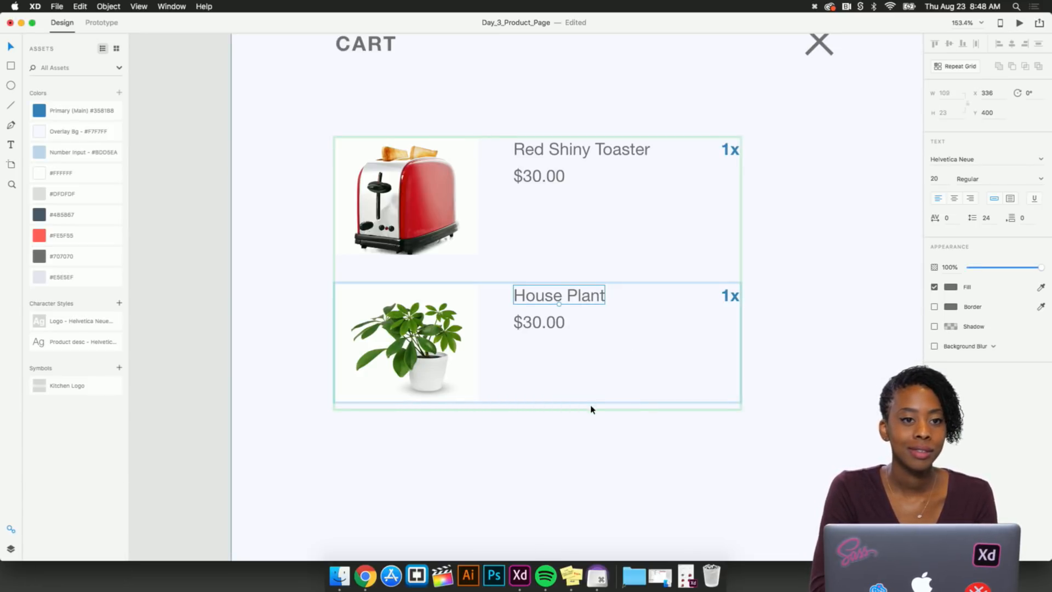
Set the House Plant item's price to $20.00
click(540, 322)
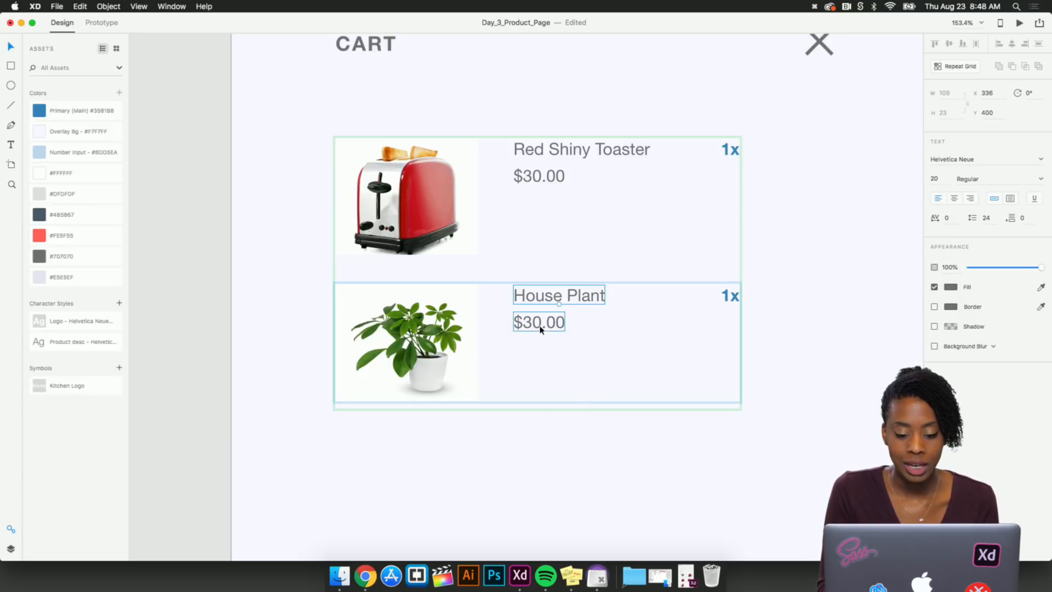
double_click(531, 322)
click(530, 321)
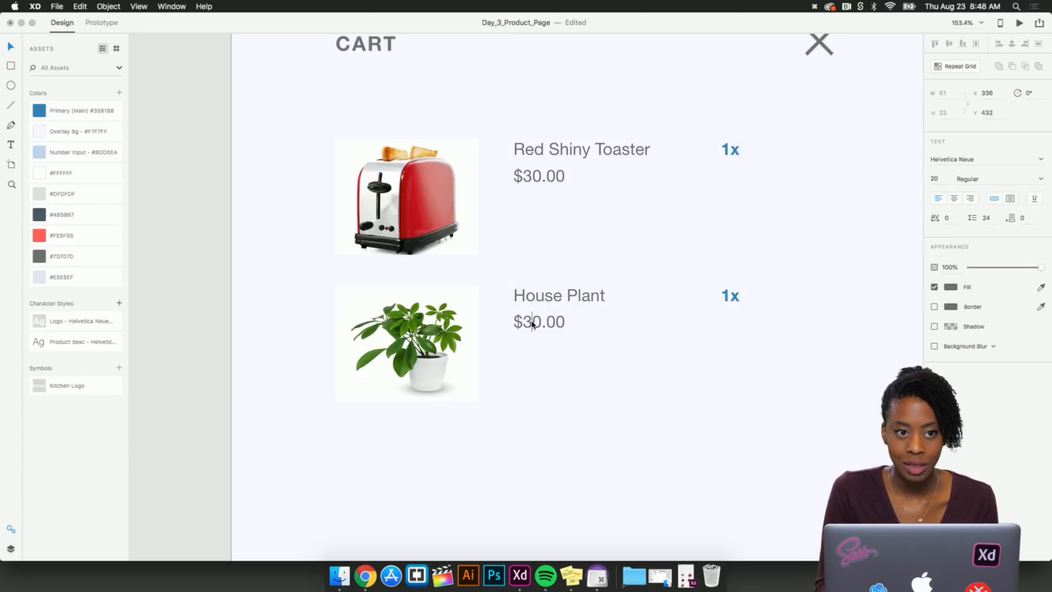
key(BackSpace)
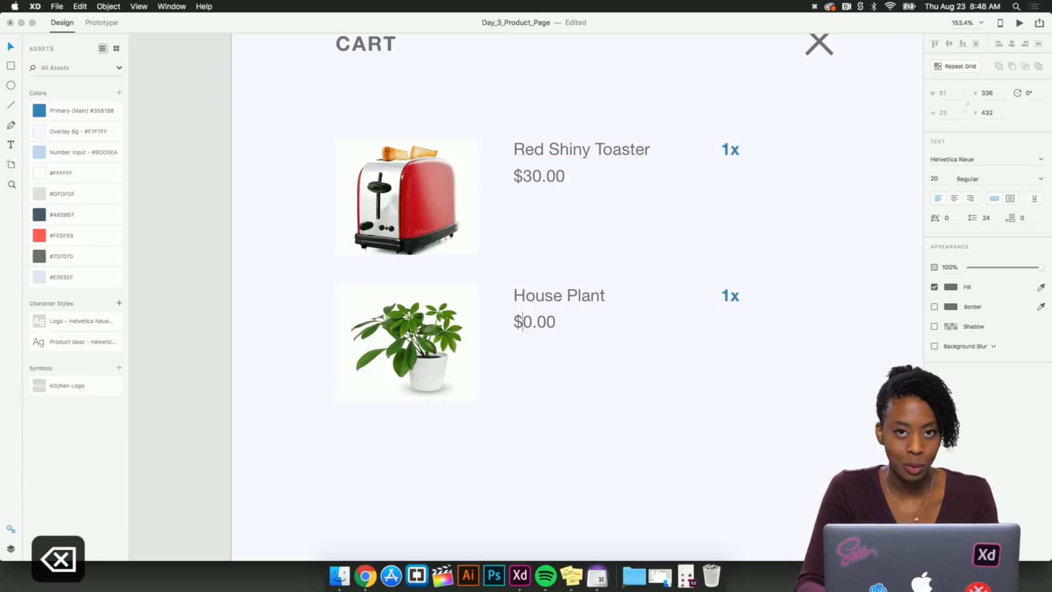
text(2)
key(Escape)
click(730, 496)
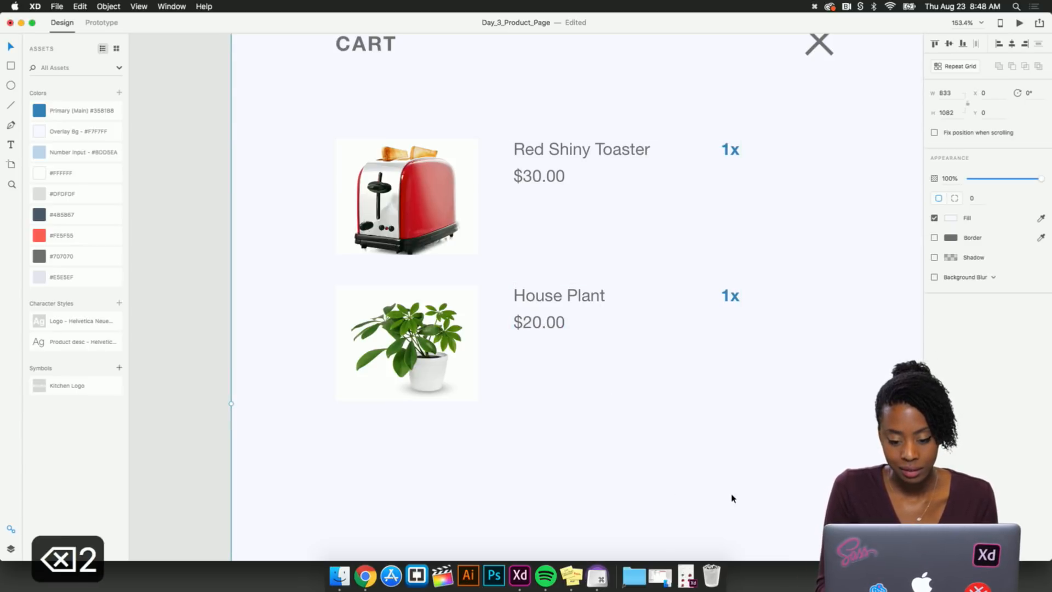
Compare the Cart Overlay with the POKETO cart reference, examining its instructions field, total and button layout
scroll(730, 360, down, 5)
scroll(730, 363, down, 3)
scroll(730, 363, right, 3)
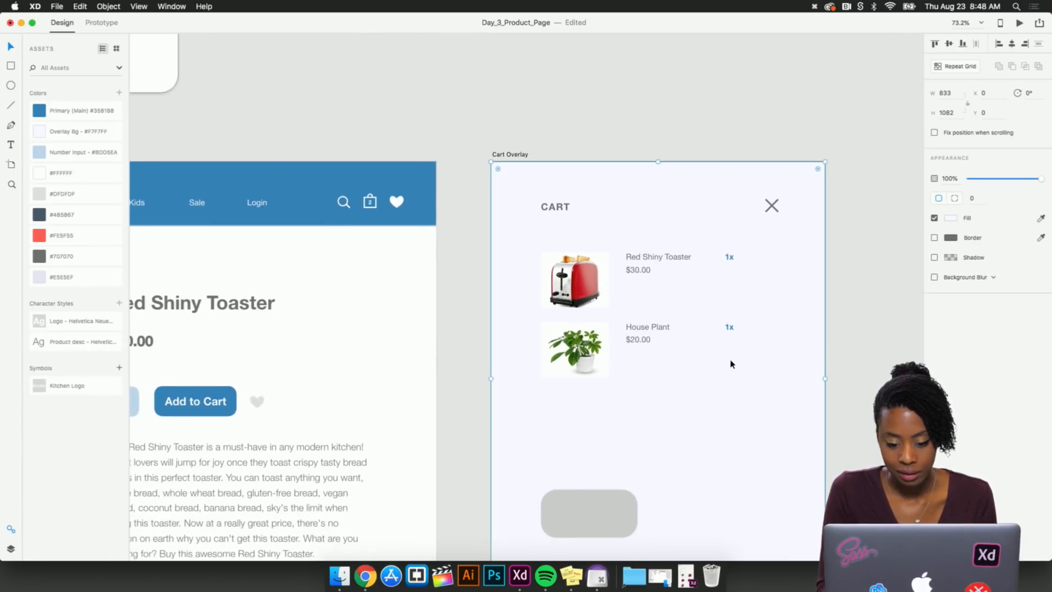
scroll(646, 335, up, 3)
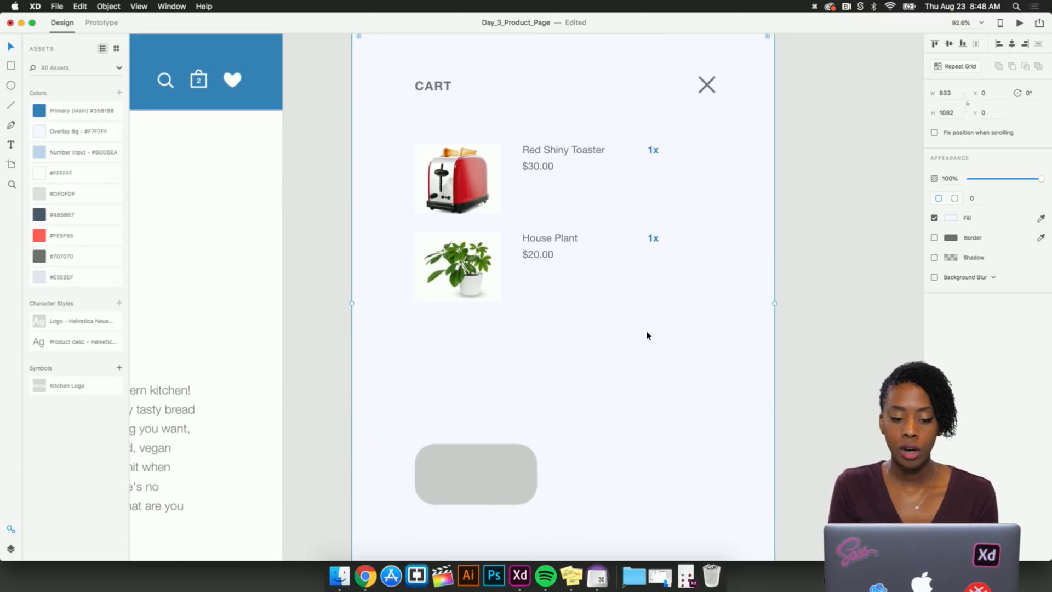
scroll(646, 336, down, 6)
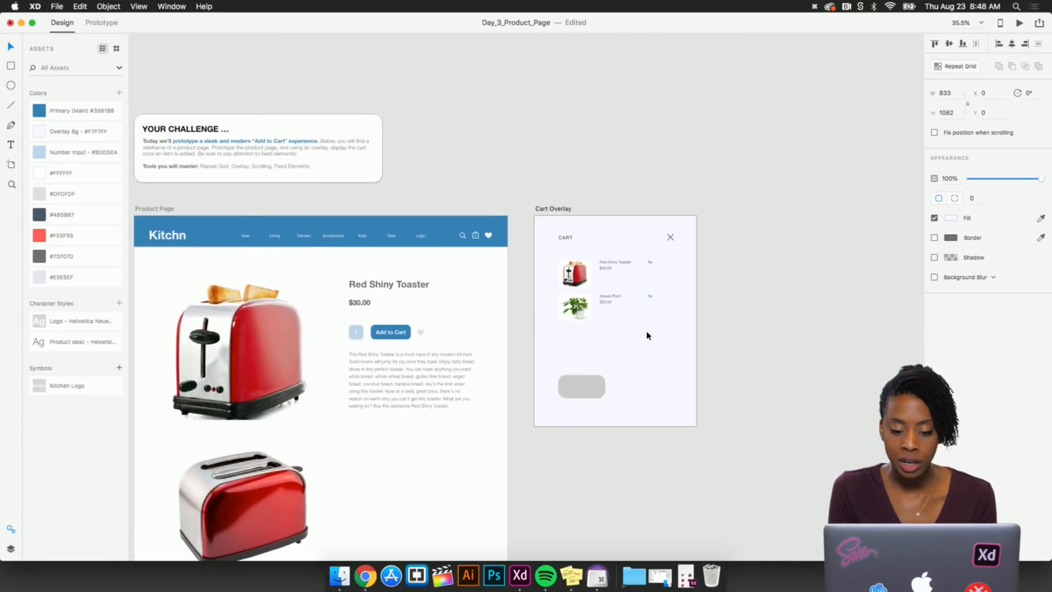
scroll(463, 345, up, 8)
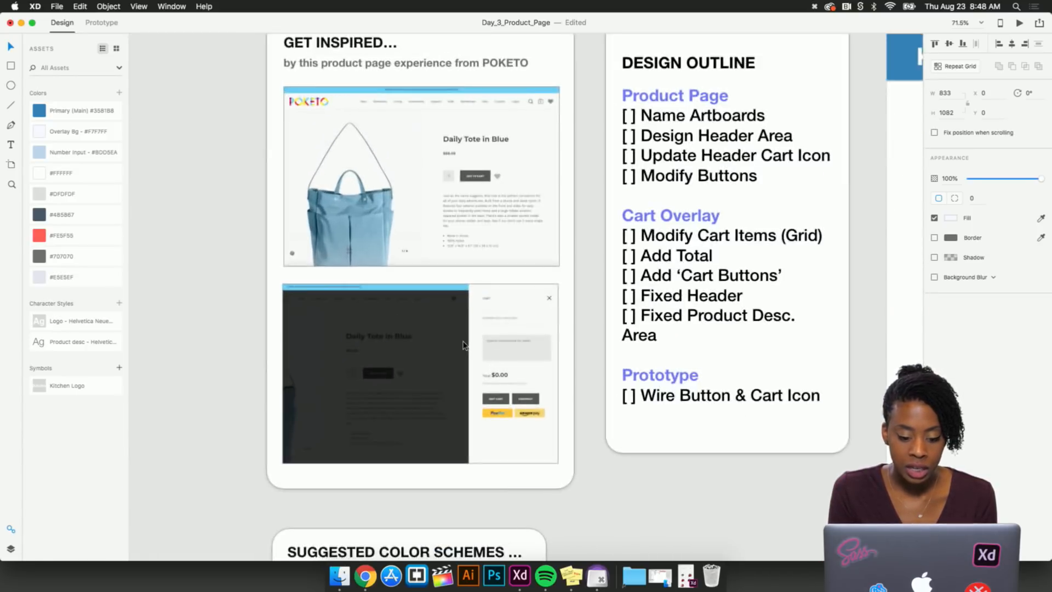
scroll(463, 345, down, 2)
scroll(463, 345, right, 2)
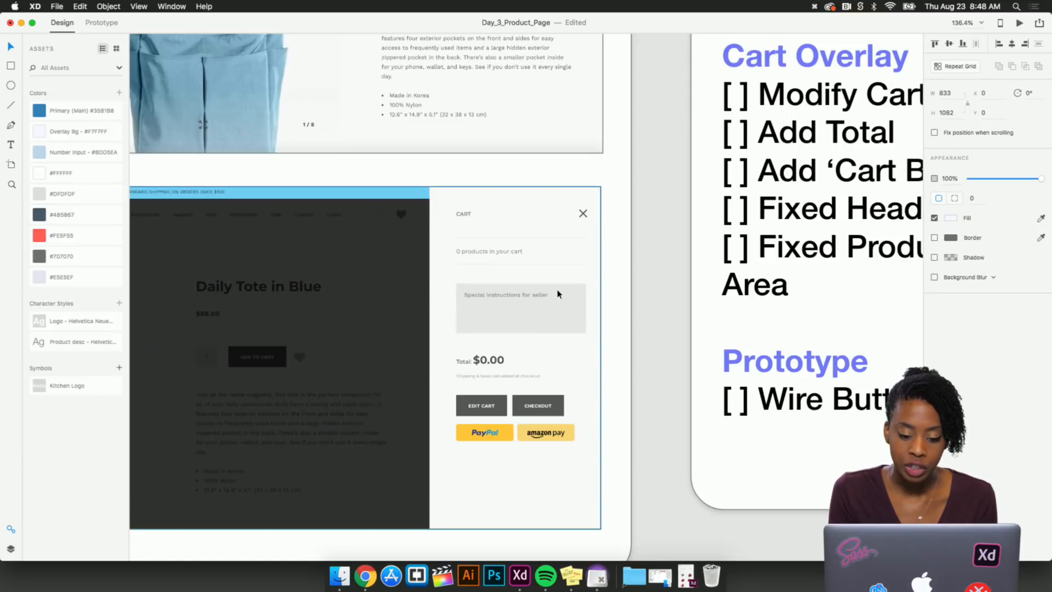
scroll(531, 315, up, 2)
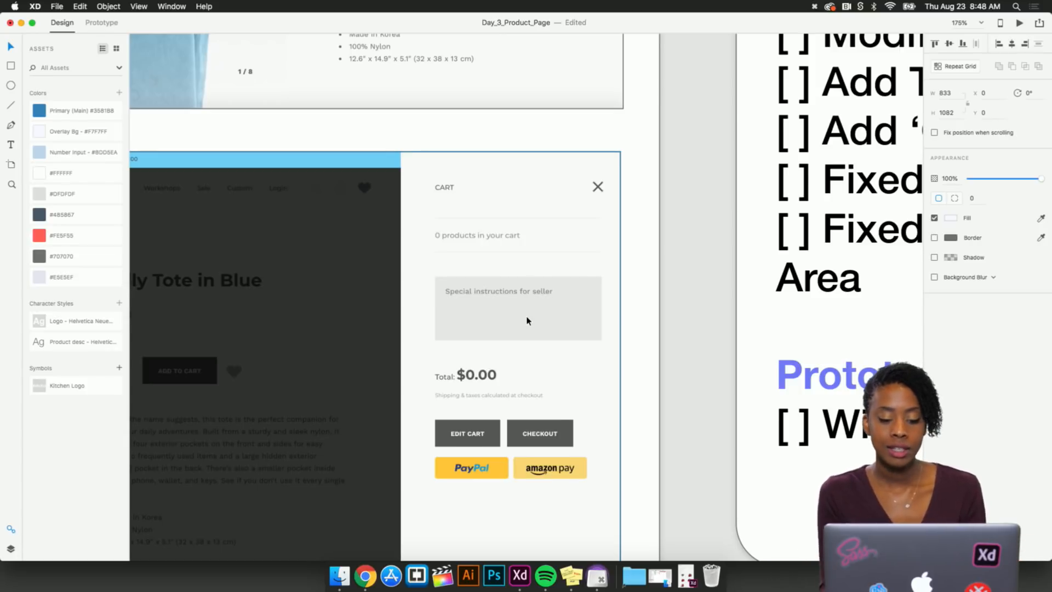
scroll(528, 320, right, 10)
scroll(527, 321, right, 20)
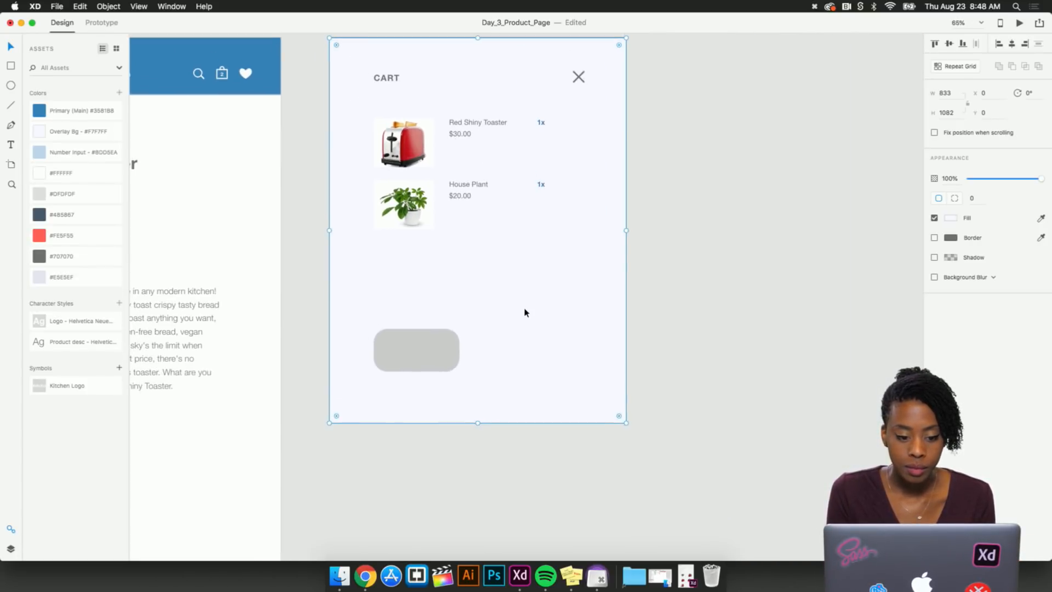
Draw a rectangle about 592 wide and 92 high below the House Plant item, placed at about X 121, Y 596
click(751, 266)
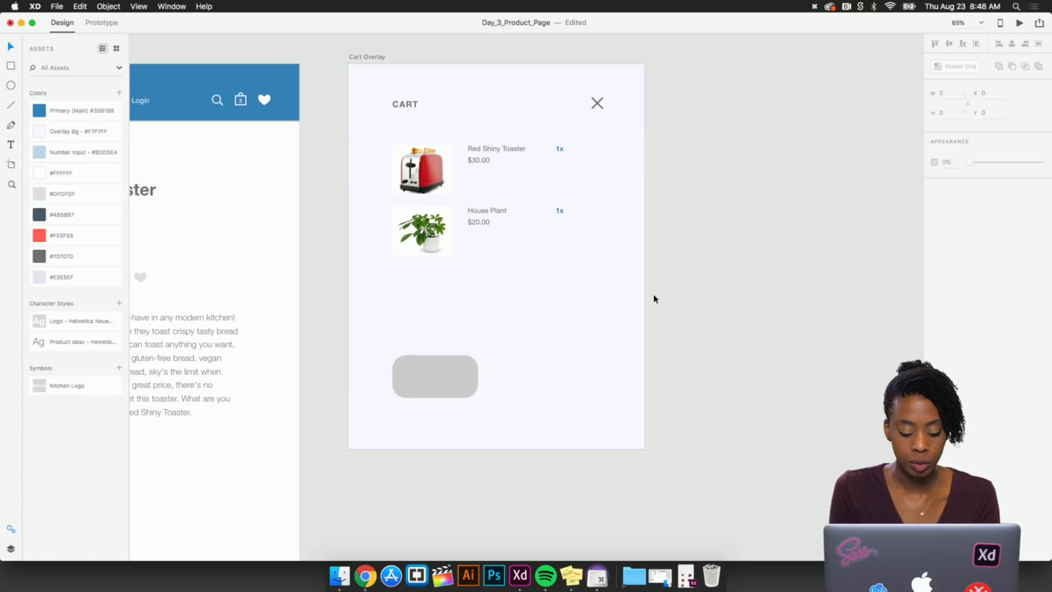
key(r)
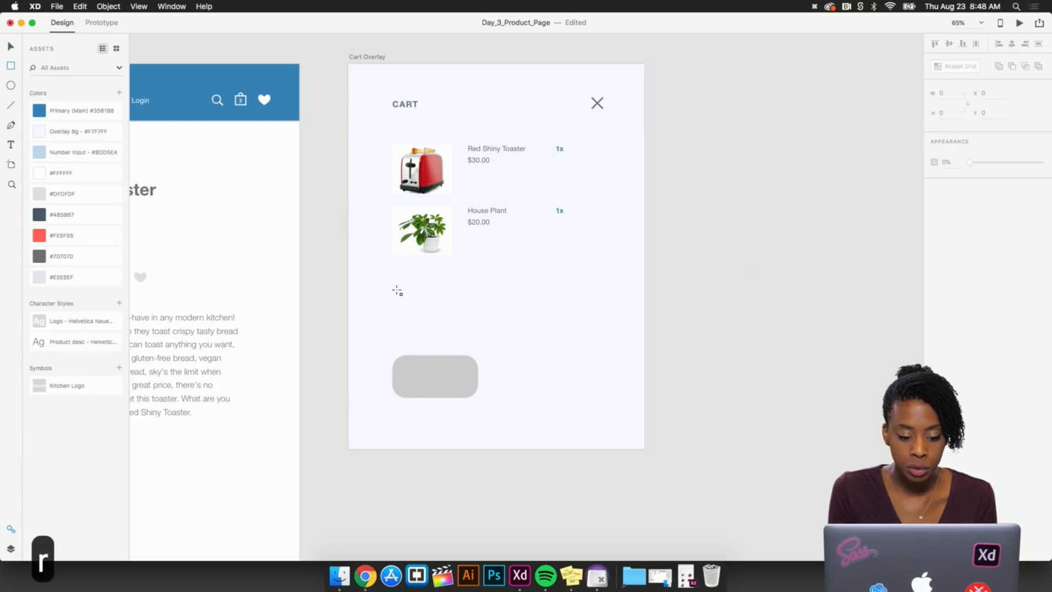
drag(392, 280, 602, 320)
scroll(603, 319, up, 3)
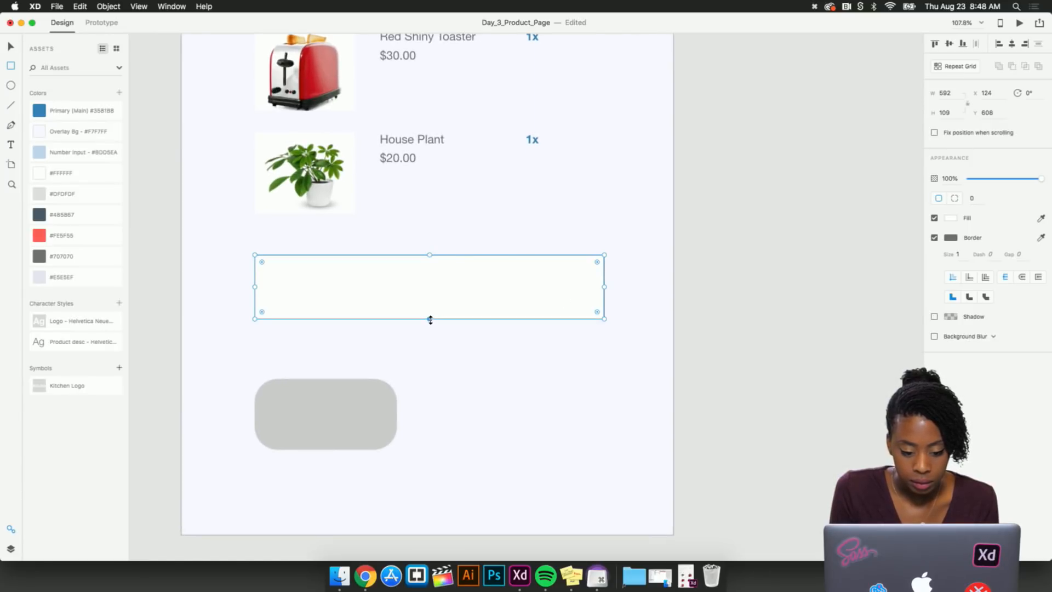
drag(430, 320, 429, 308)
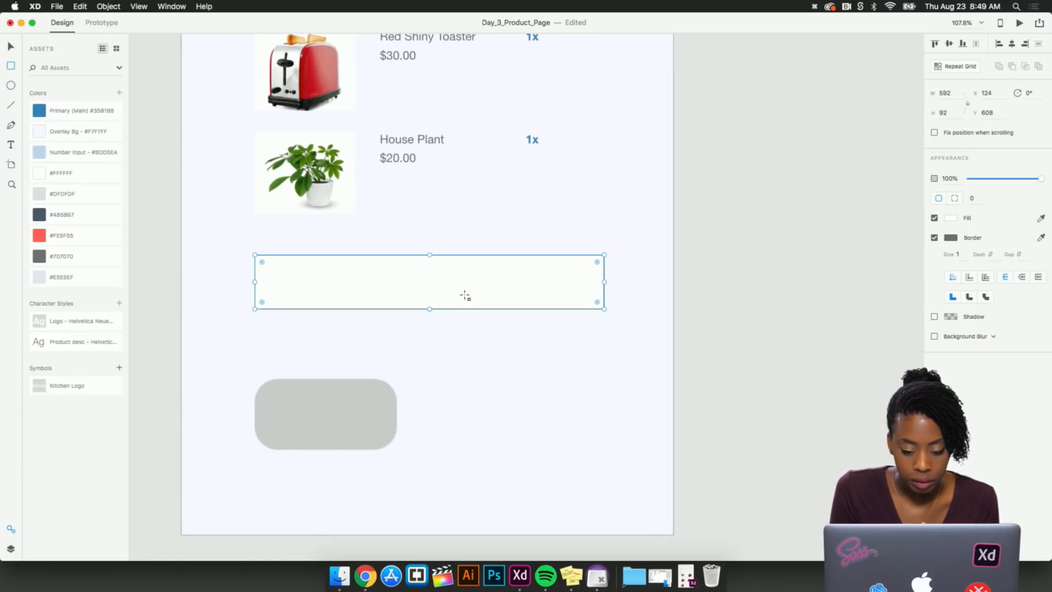
drag(481, 272, 478, 267)
key(super+z)
key(v)
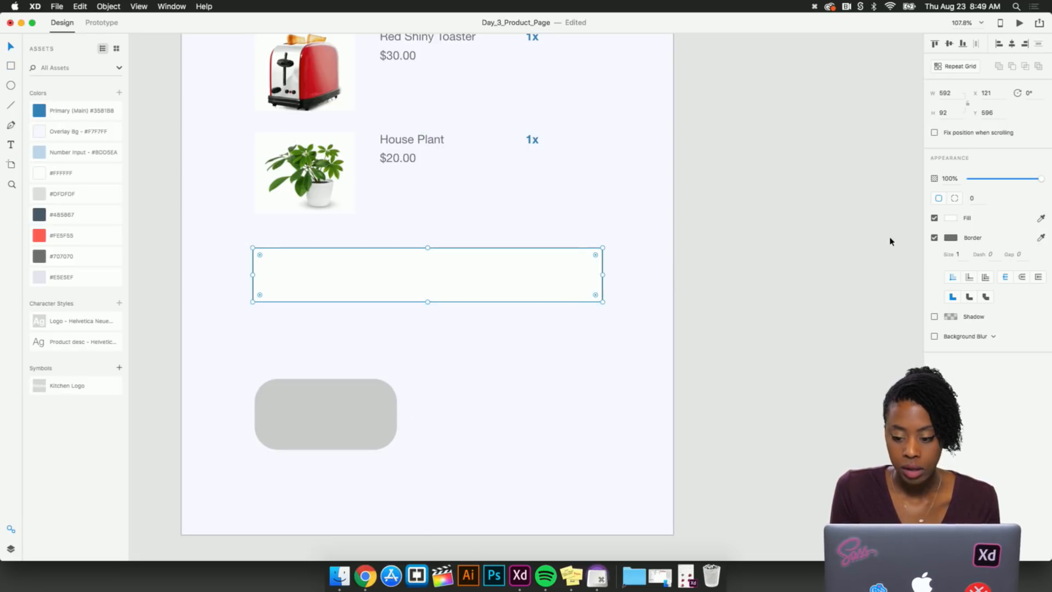
Remove the border from the rectangle below the cart items and fill it with the grey #DFDFDF asset color
click(934, 238)
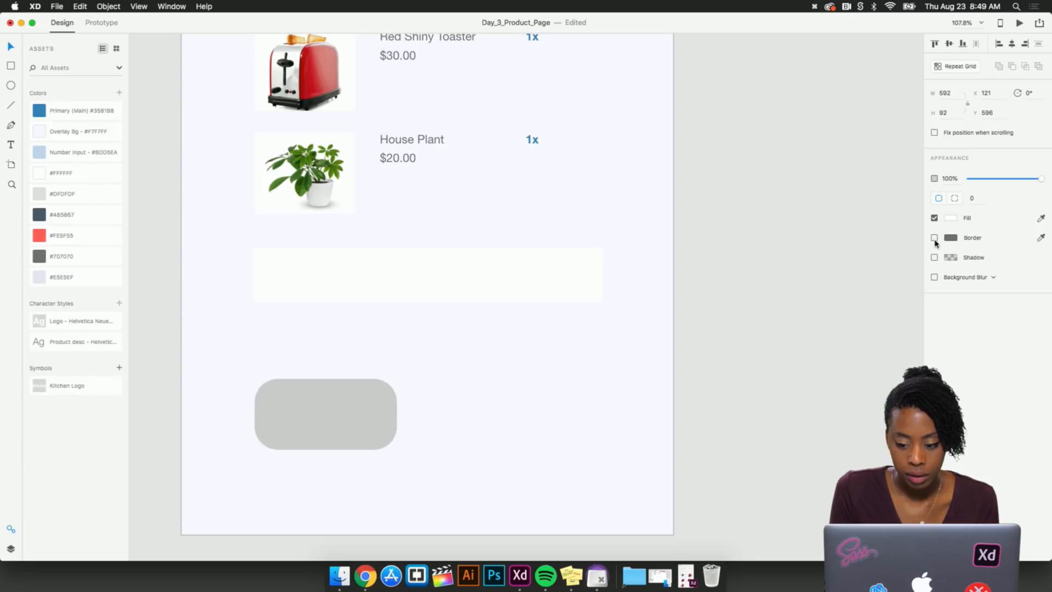
click(42, 198)
click(723, 293)
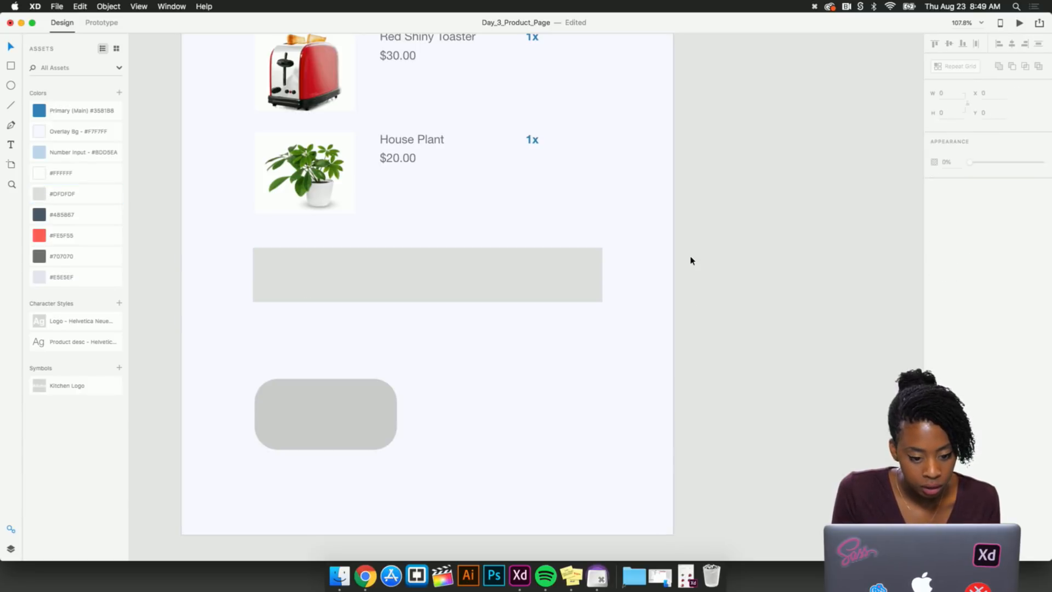
scroll(691, 260, down, 3)
scroll(542, 240, up, 3)
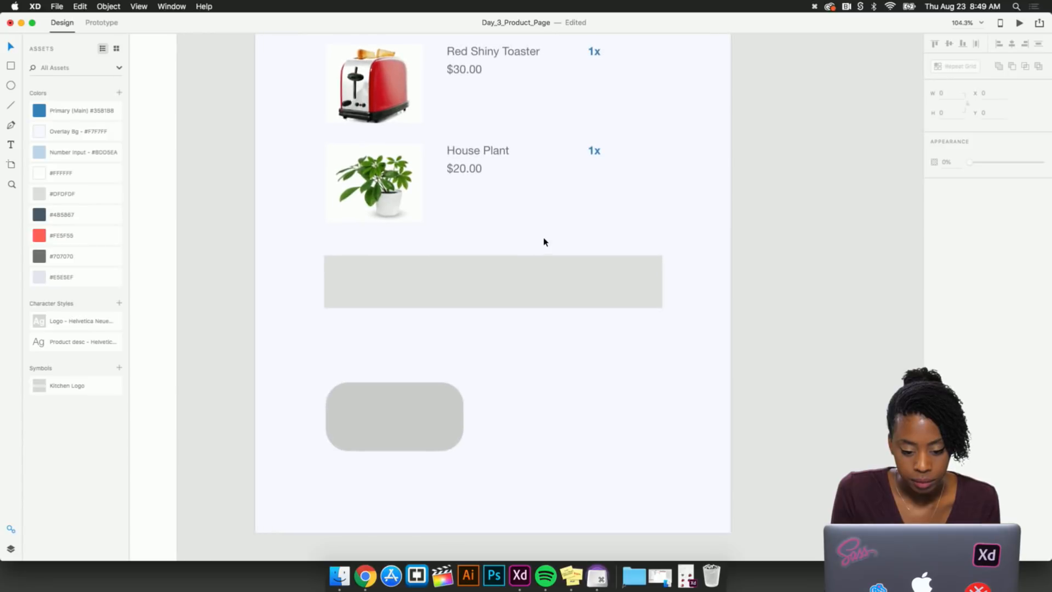
click(505, 297)
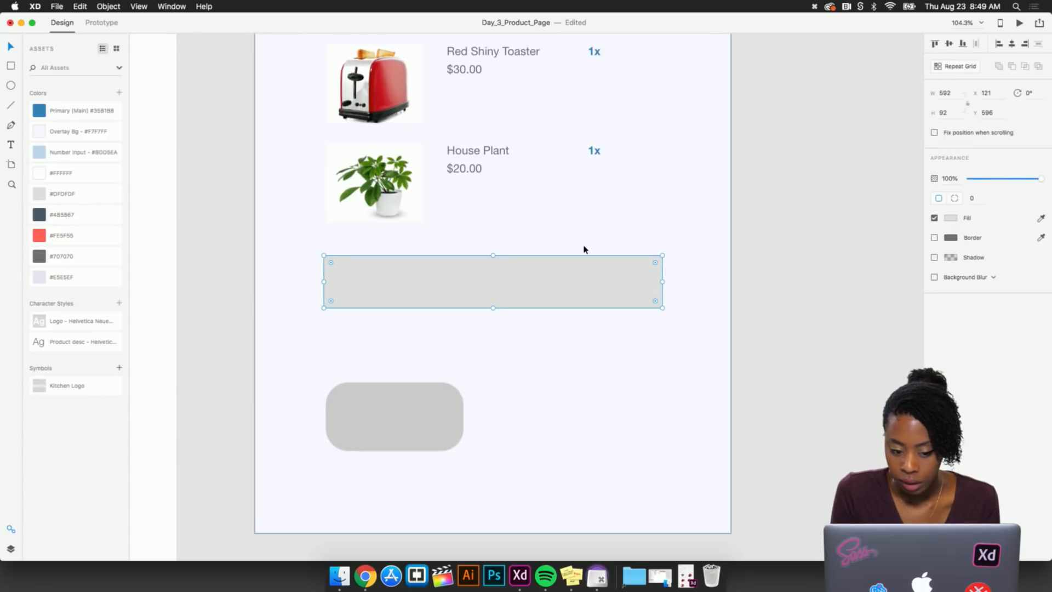
Add the text "Special Instructions" inside the grey rectangle, near its upper-left corner at about X 159, Y 618
click(460, 335)
key(t)
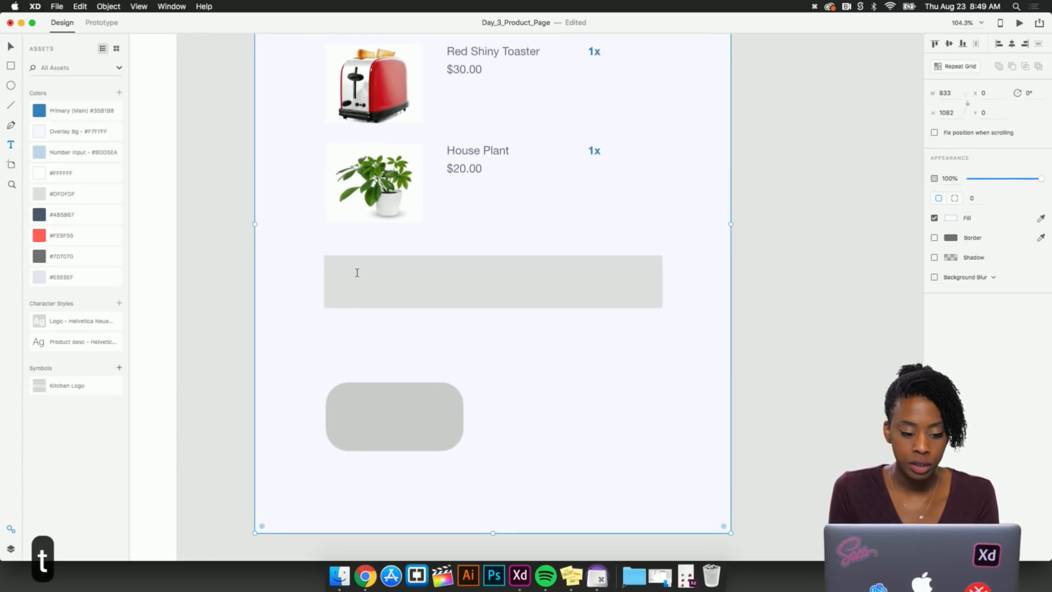
click(351, 272)
text(Special Instru)
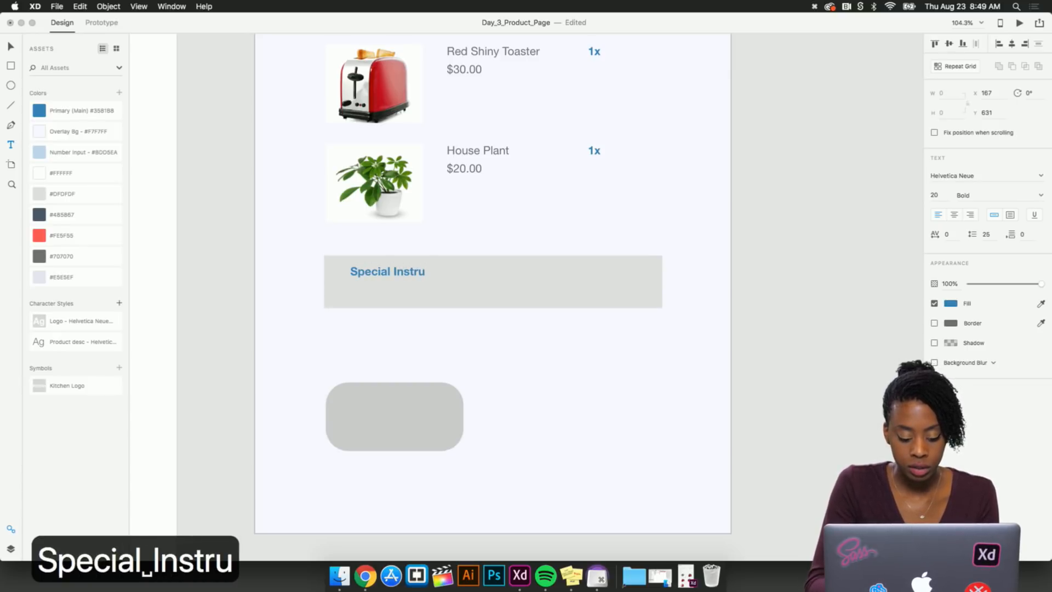
text(ctions)
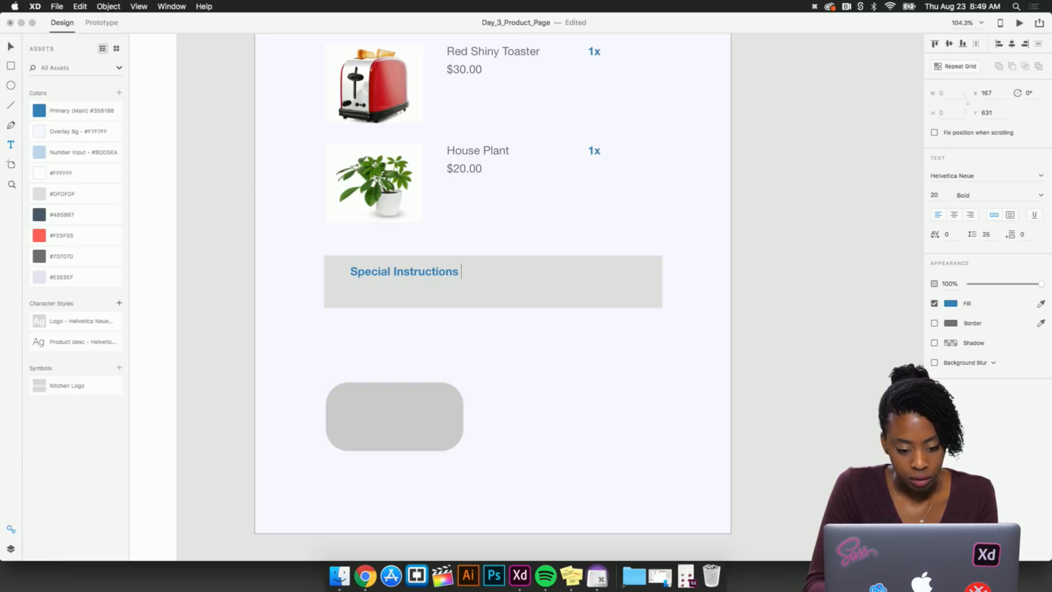
text( for)
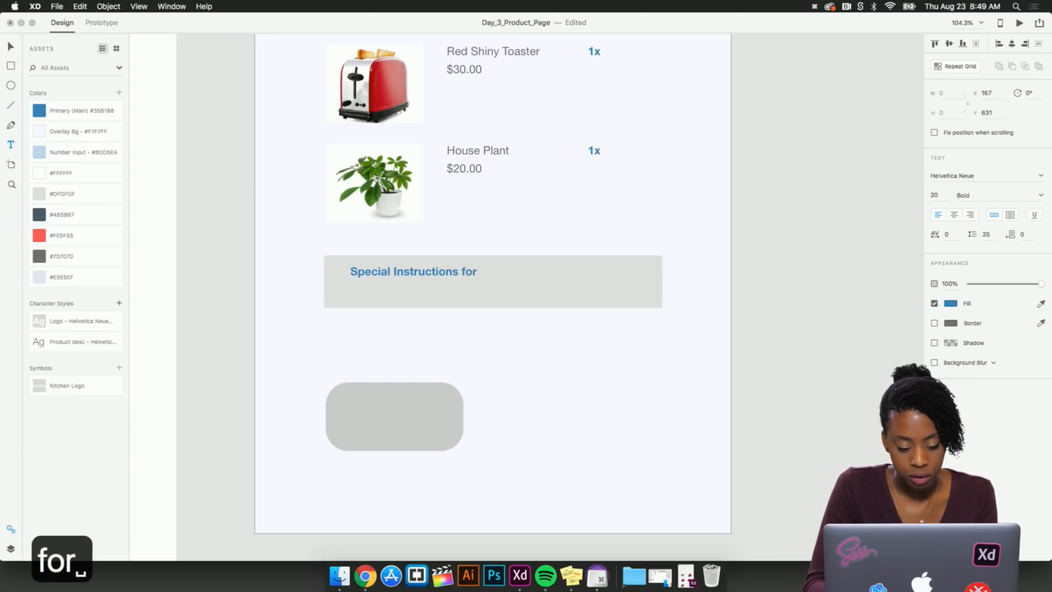
key(BackSpace)
key(BackSpace)
key(BackSpace)
key(BackSpace)
key(BackSpace)
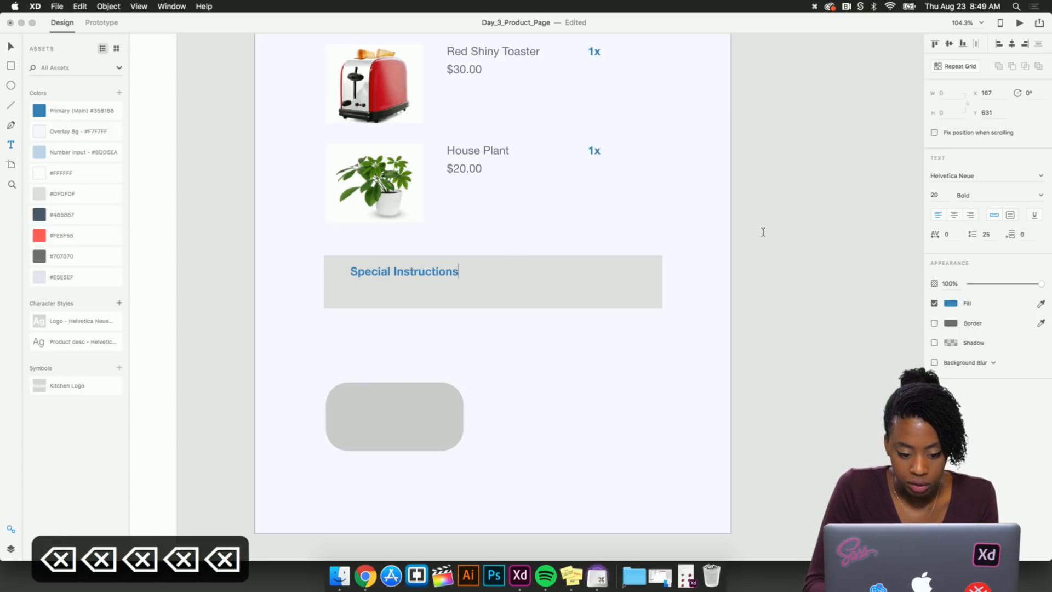
key(Escape)
key(v)
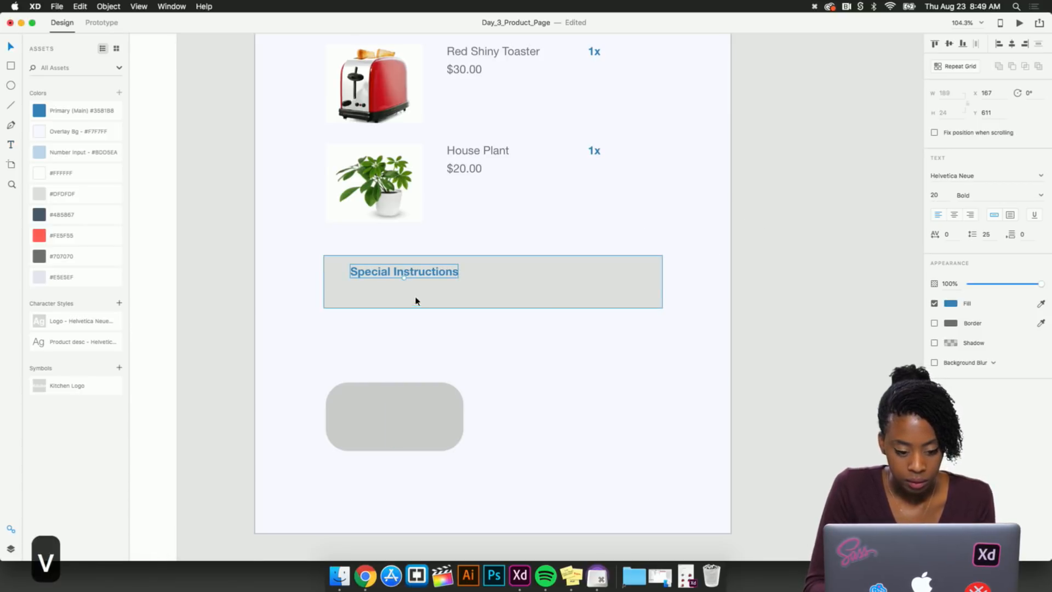
drag(429, 278, 424, 282)
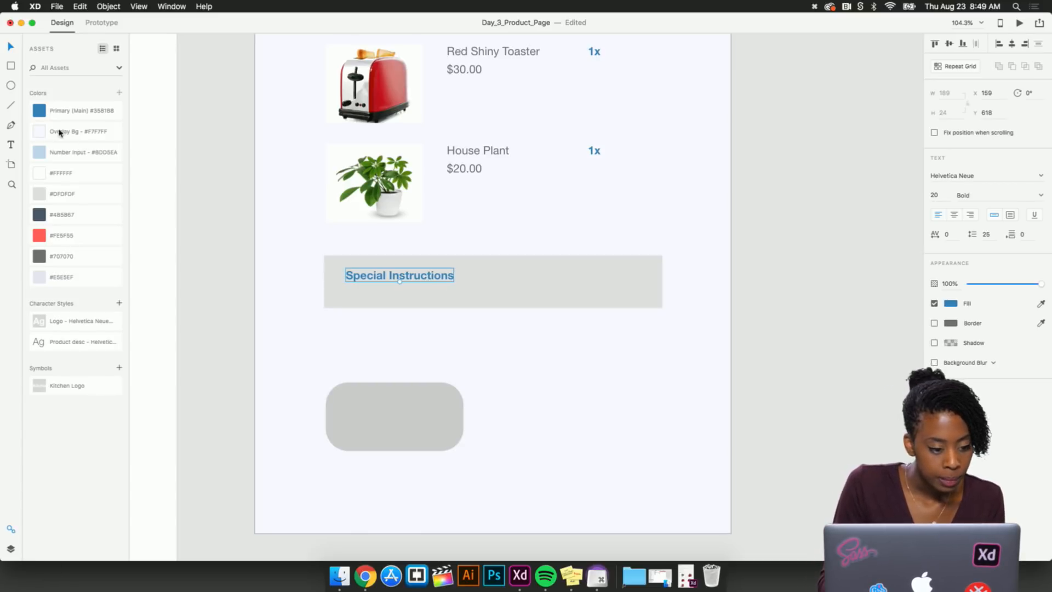
Try the white #FFFFFF asset color on the "Special Instructions" text and restore the Primary (Main) blue
click(44, 175)
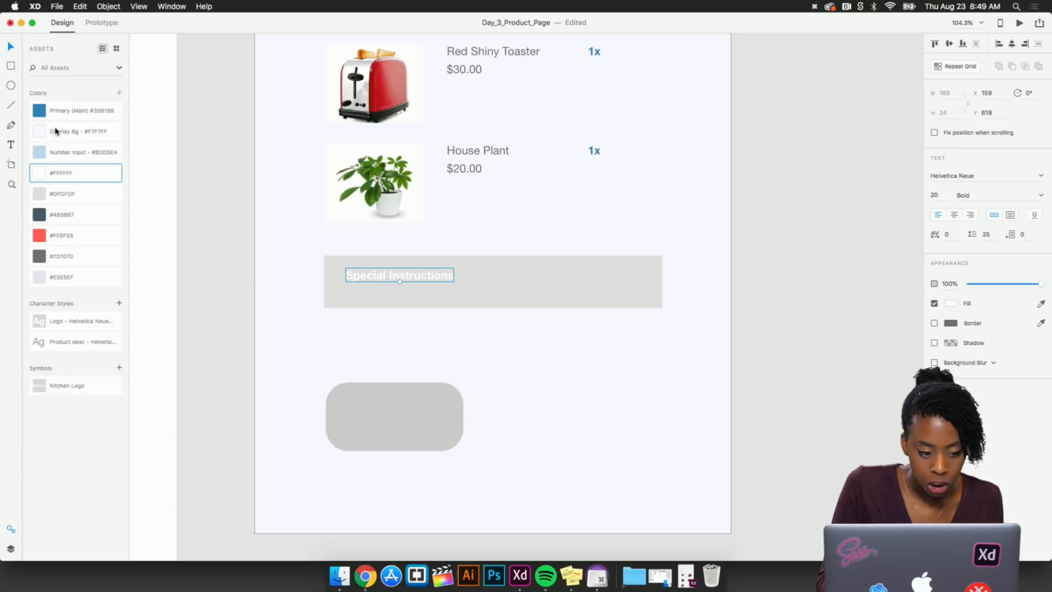
click(40, 113)
click(248, 296)
scroll(249, 296, down, 4)
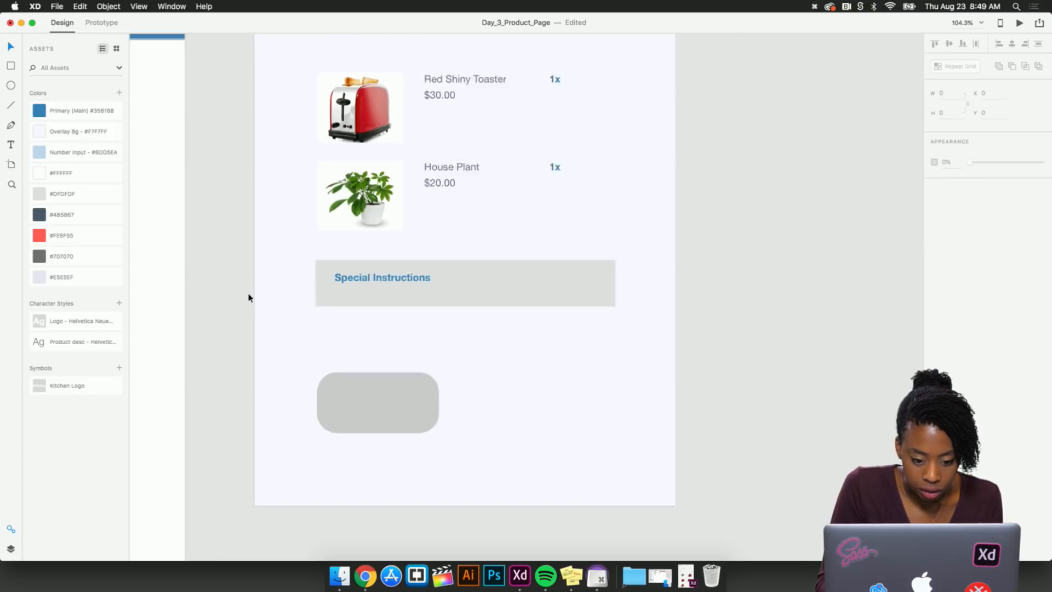
scroll(249, 296, up, 4)
Recolor the "Special Instructions" text to a neutral medium grey and shift it slightly left to X 154
click(385, 281)
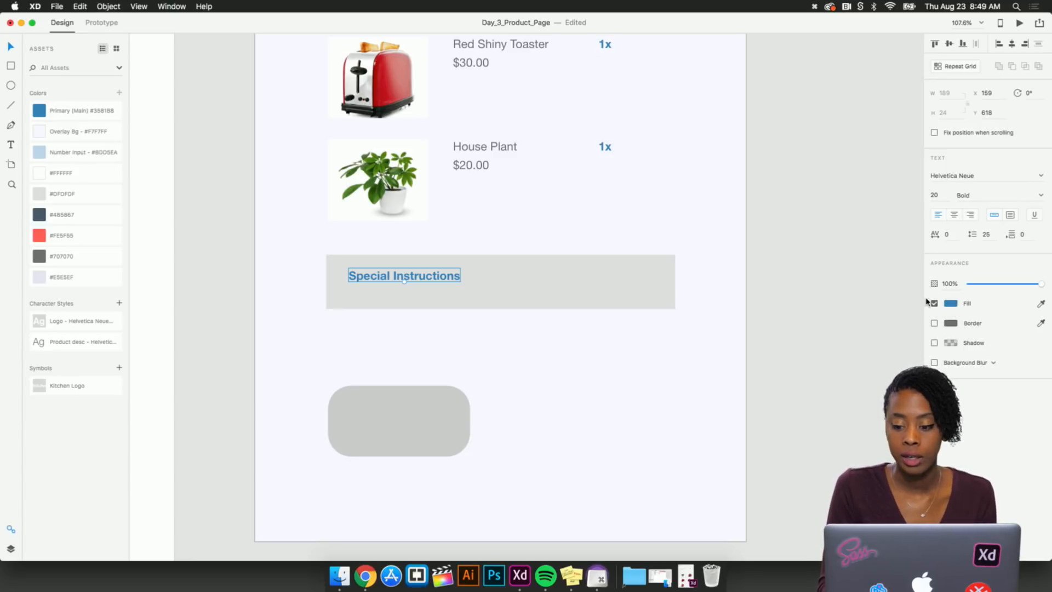
click(950, 303)
drag(849, 288, 811, 284)
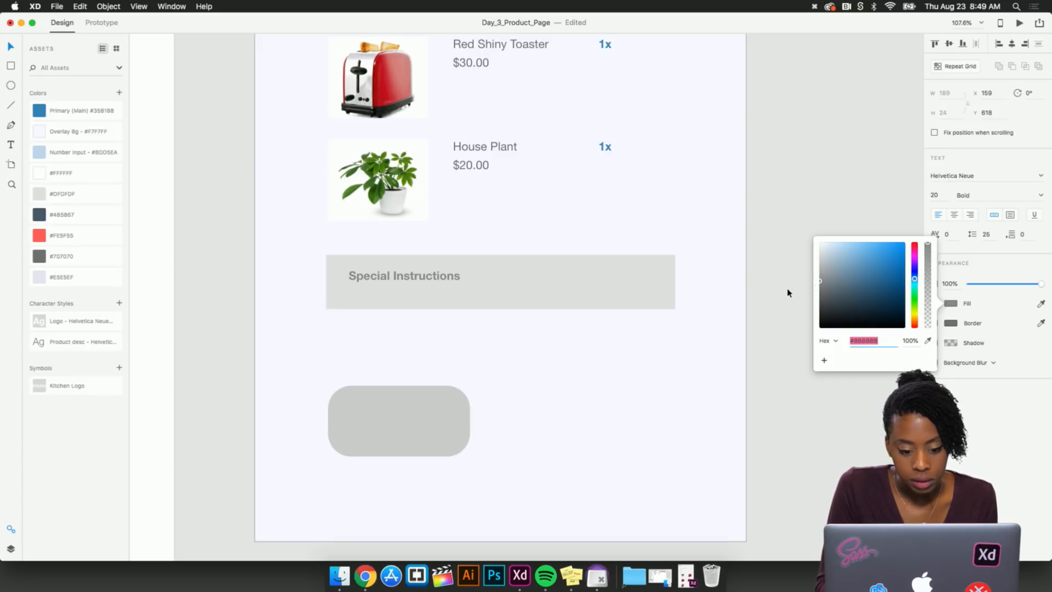
click(788, 292)
drag(451, 279, 446, 281)
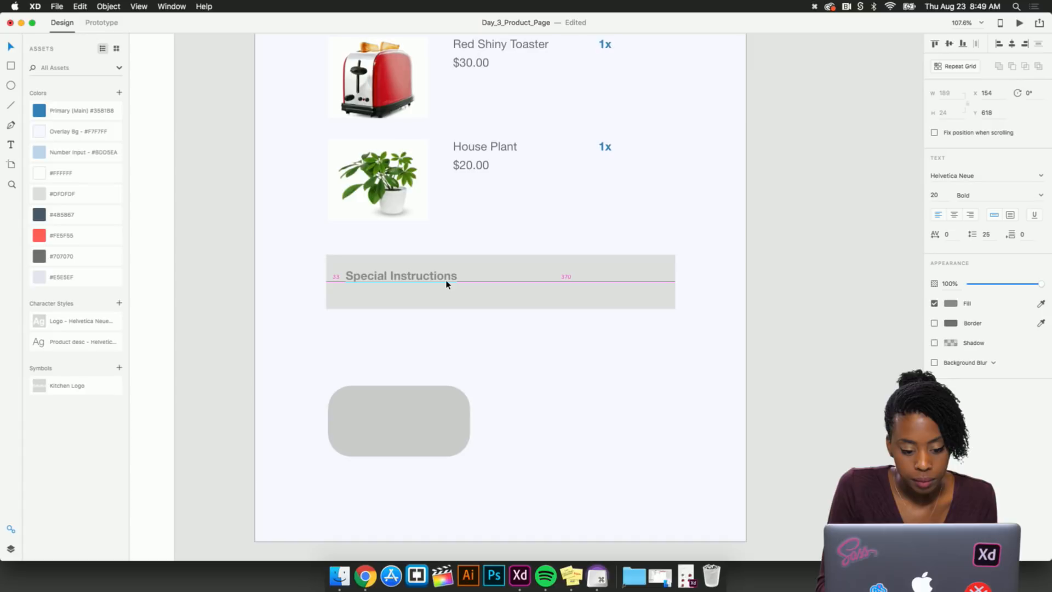
click(561, 301)
click(759, 272)
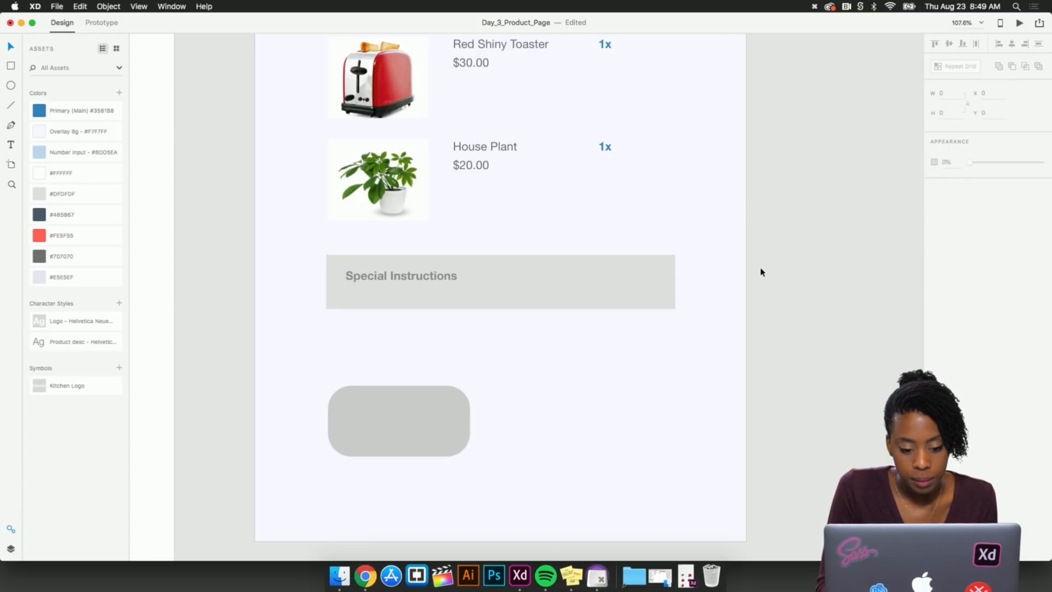
Add the text "There are 2 items in your cart." below the CART heading, at about X 124, Y 157
scroll(761, 272, down, 3)
scroll(760, 271, up, 3)
scroll(760, 270, right, 1)
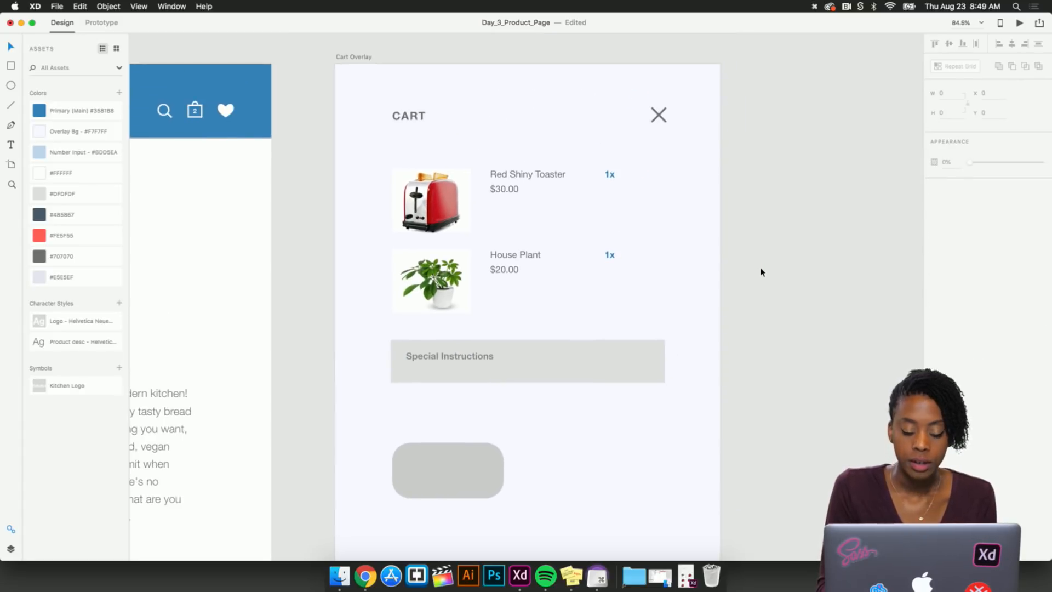
click(410, 119)
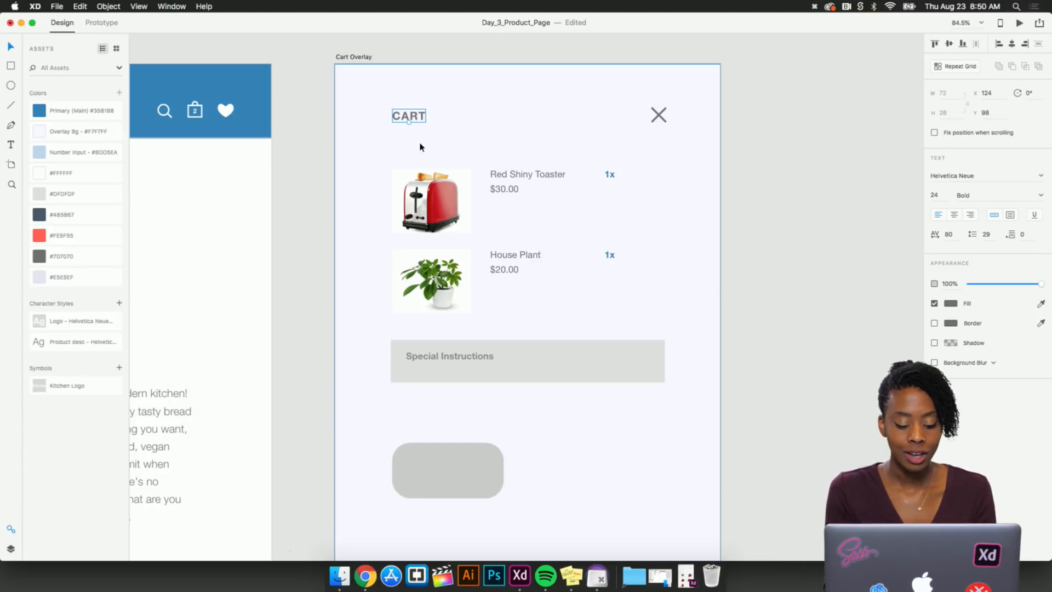
click(383, 153)
key(t)
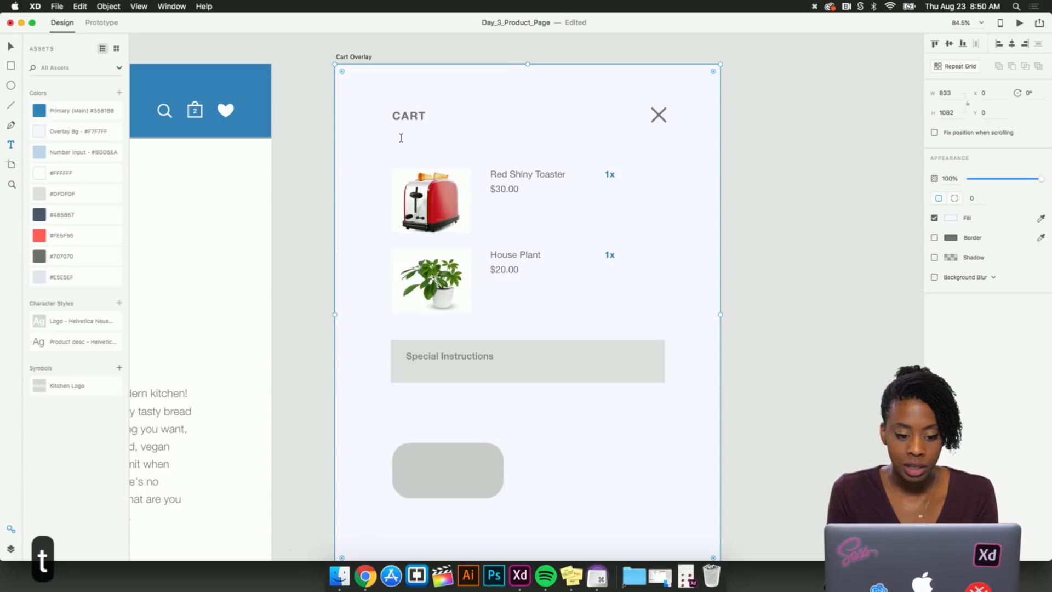
click(392, 143)
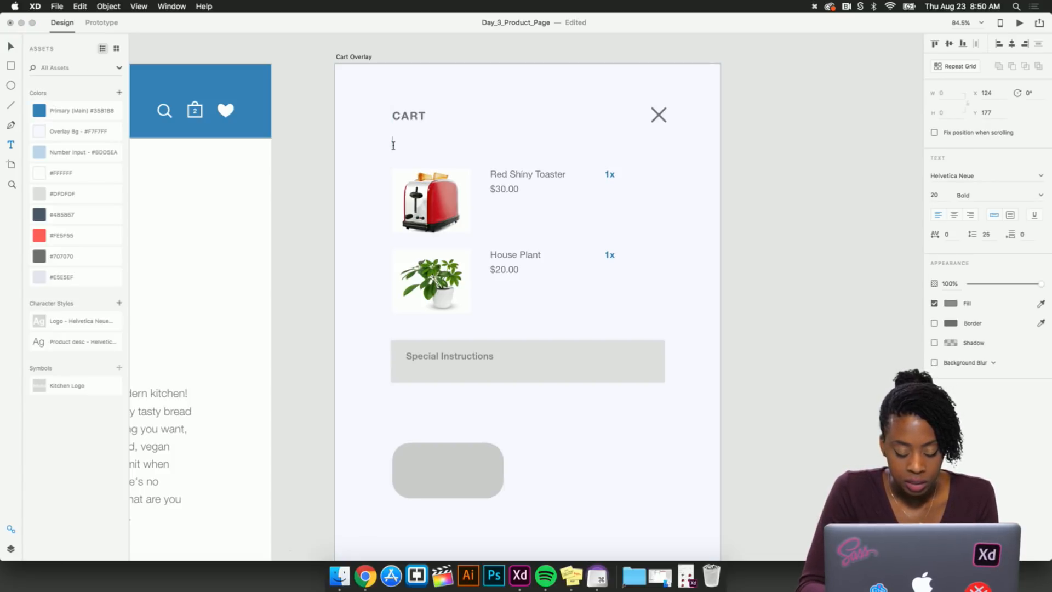
text(There are)
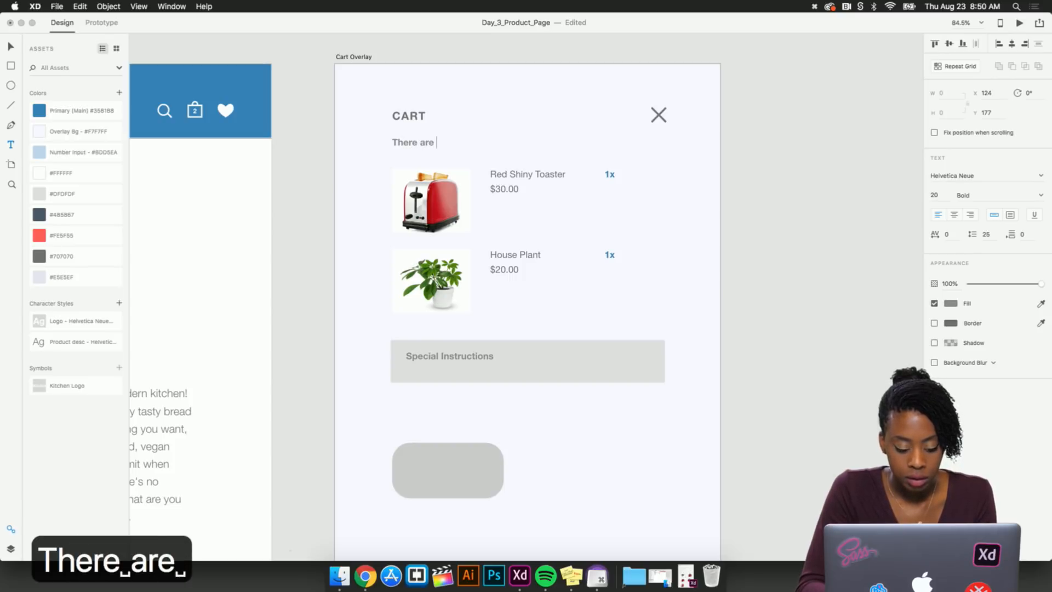
text( 2 items)
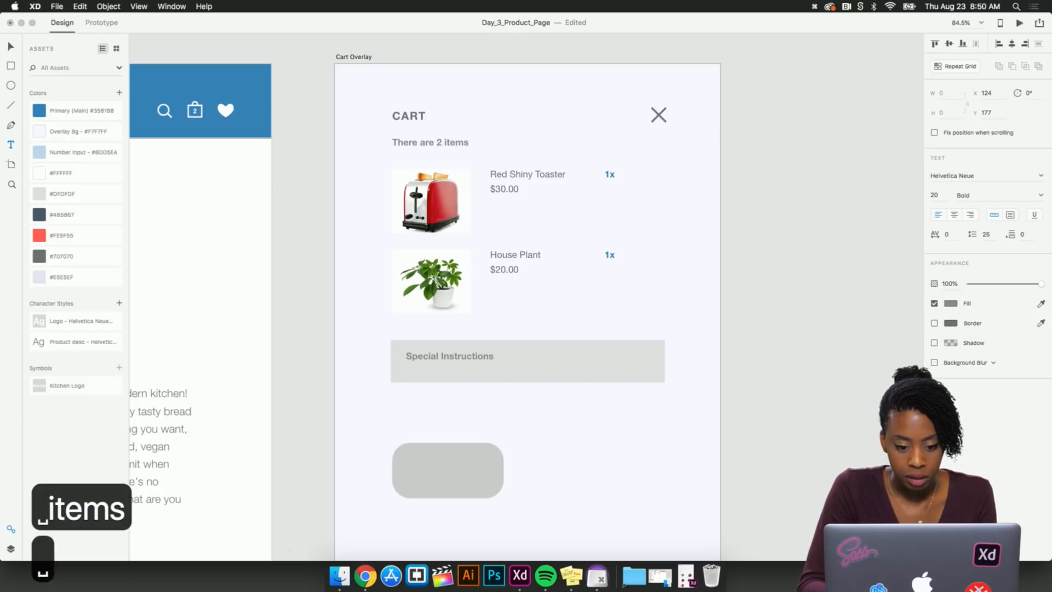
text( in your car)
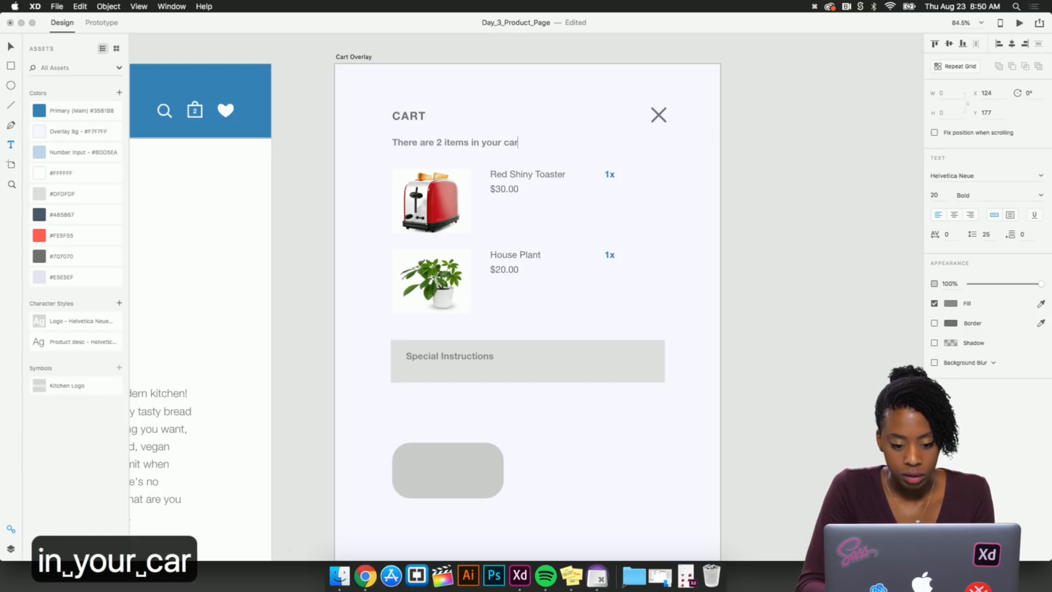
text(t.)
key(Escape)
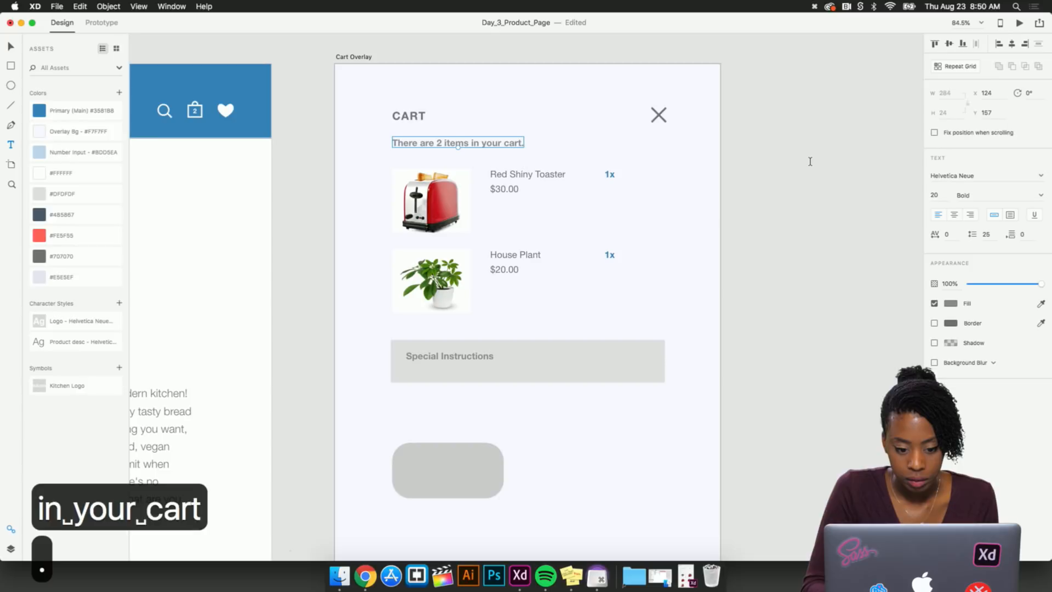
key(v)
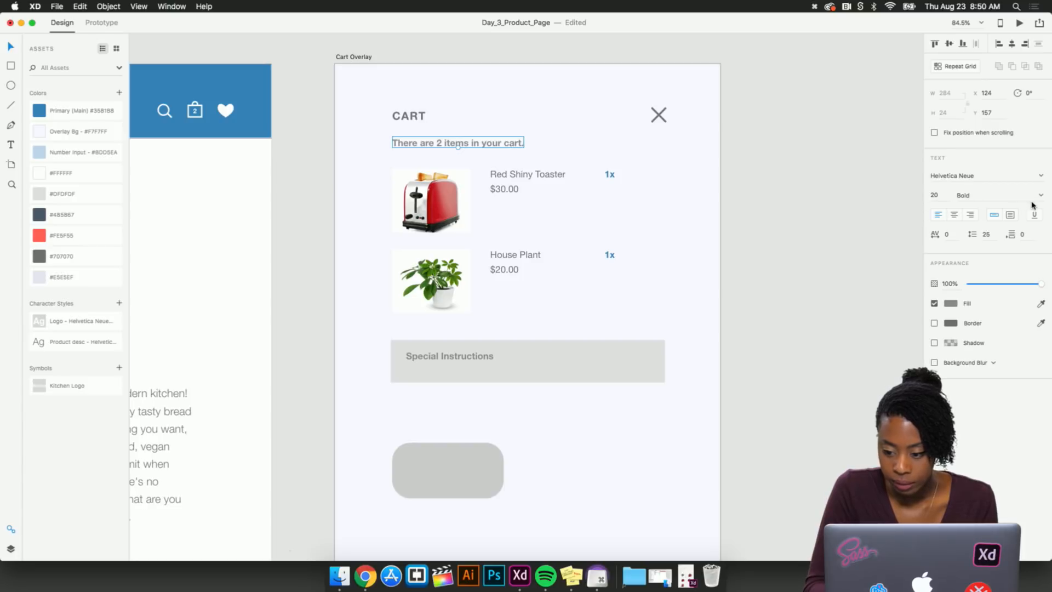
Try the Medium font weight on the line below the CART heading and return it to Bold
click(794, 201)
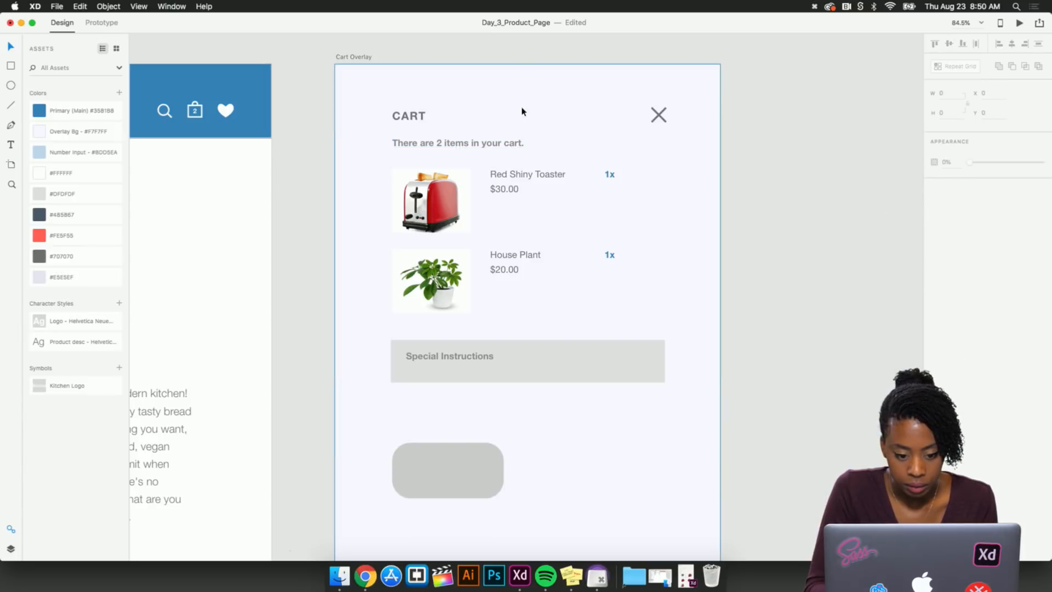
click(515, 148)
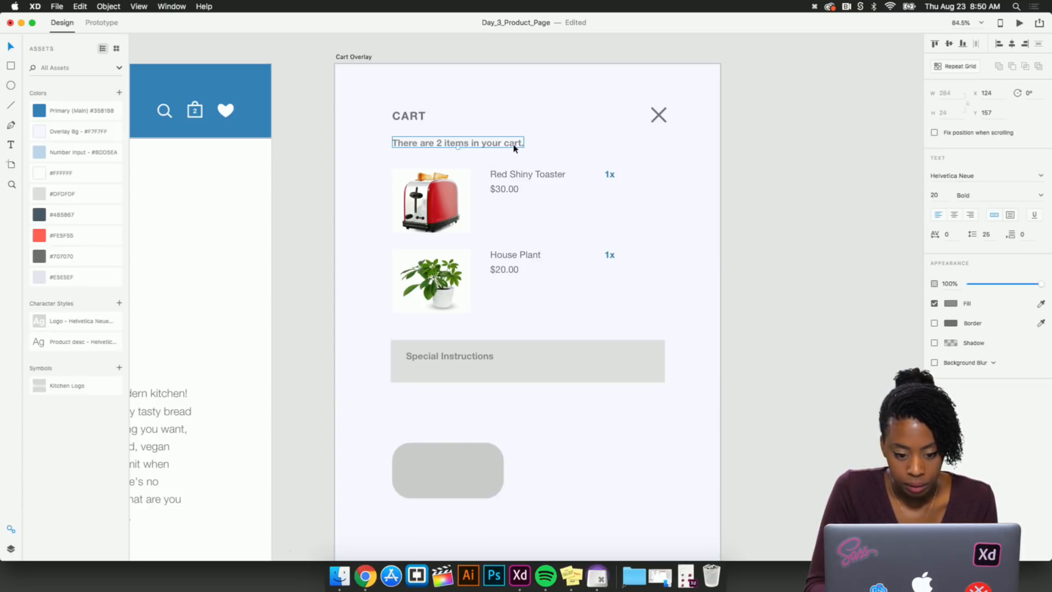
click(1040, 195)
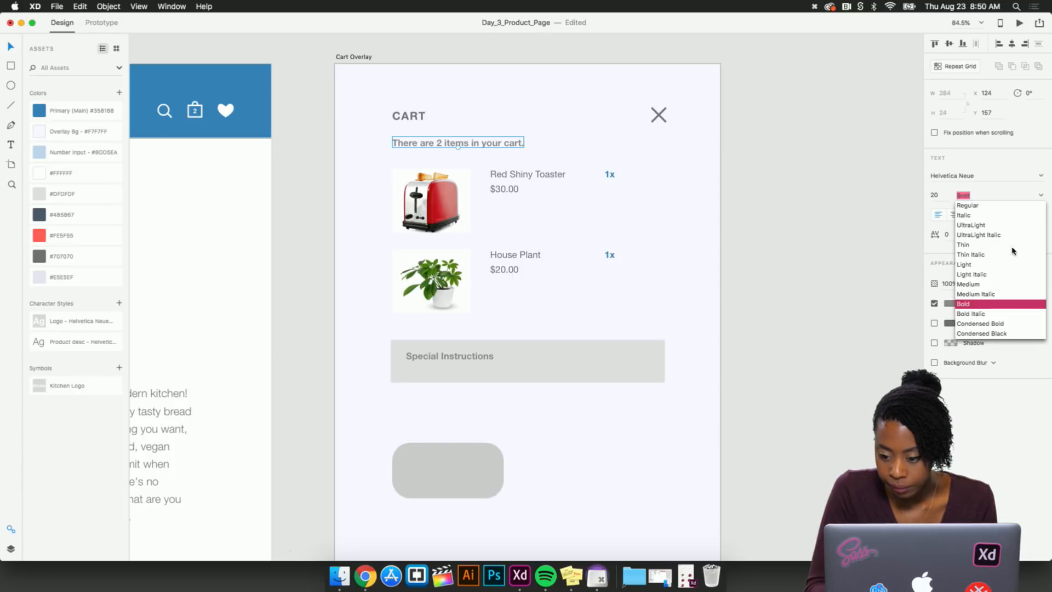
click(981, 286)
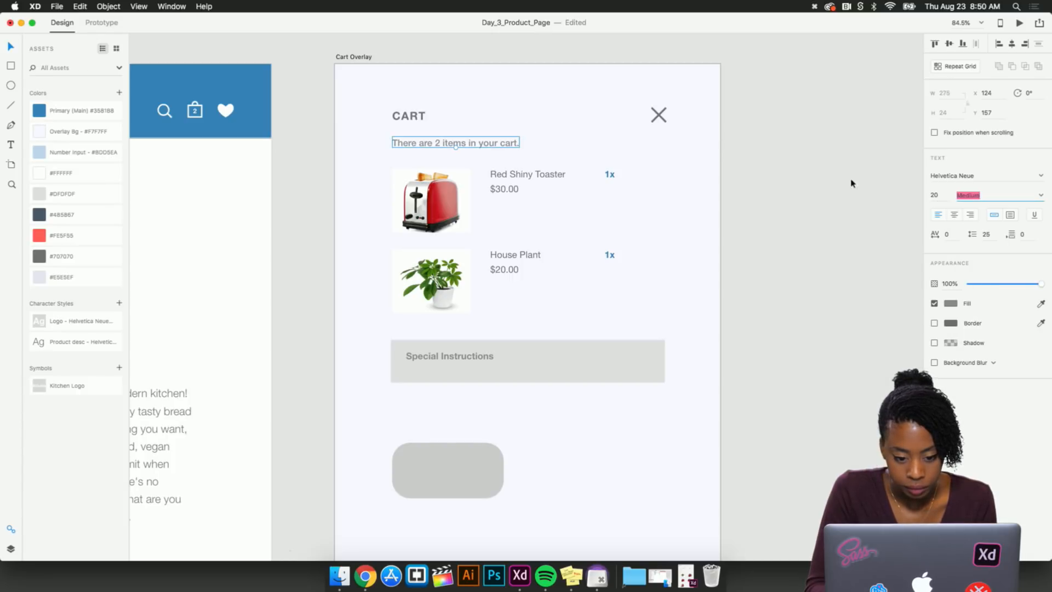
click(1041, 196)
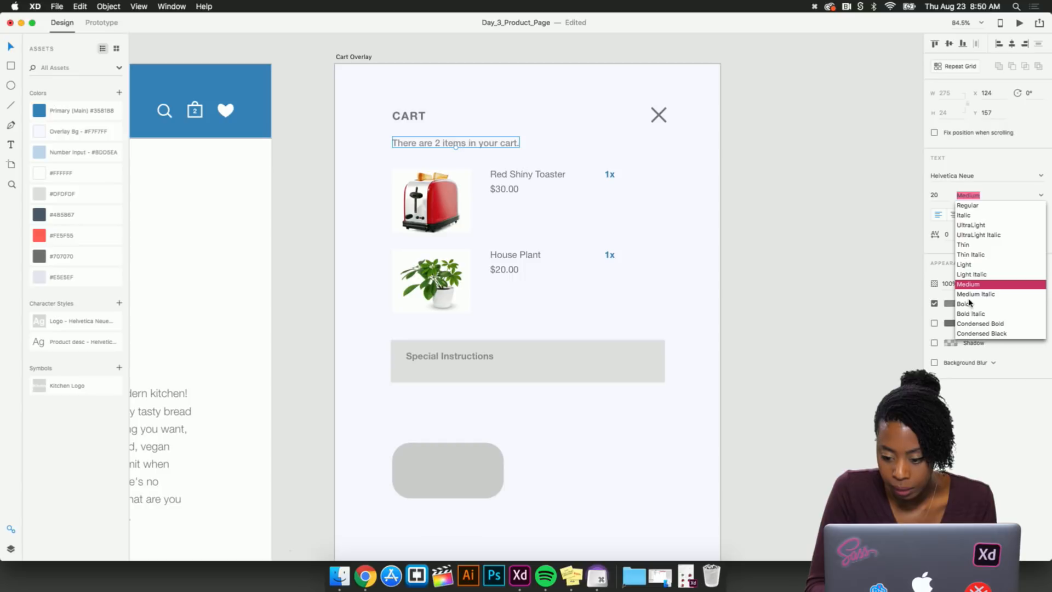
click(966, 304)
click(876, 219)
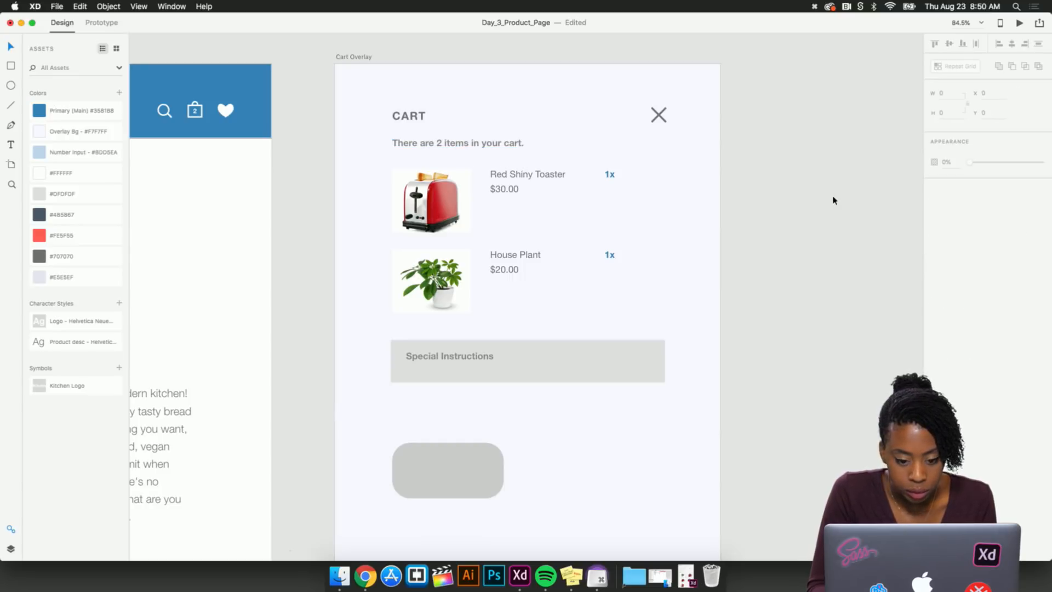
Move the grey rounded rectangle below the instructions field up to about Y 794, keeping it at X 124
scroll(833, 200, up, 1)
scroll(833, 200, down, 3)
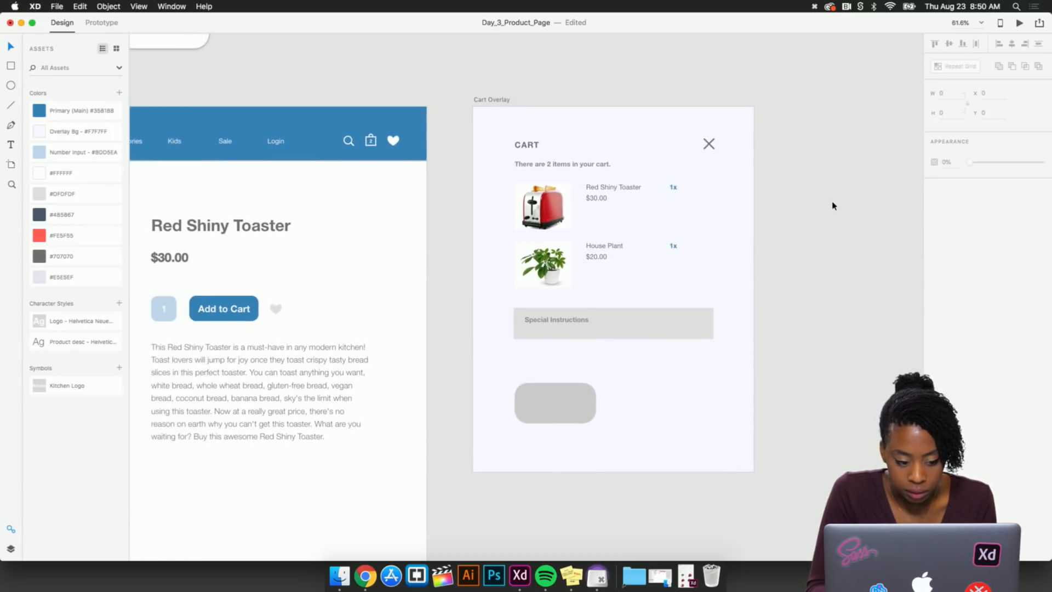
scroll(592, 386, up, 2)
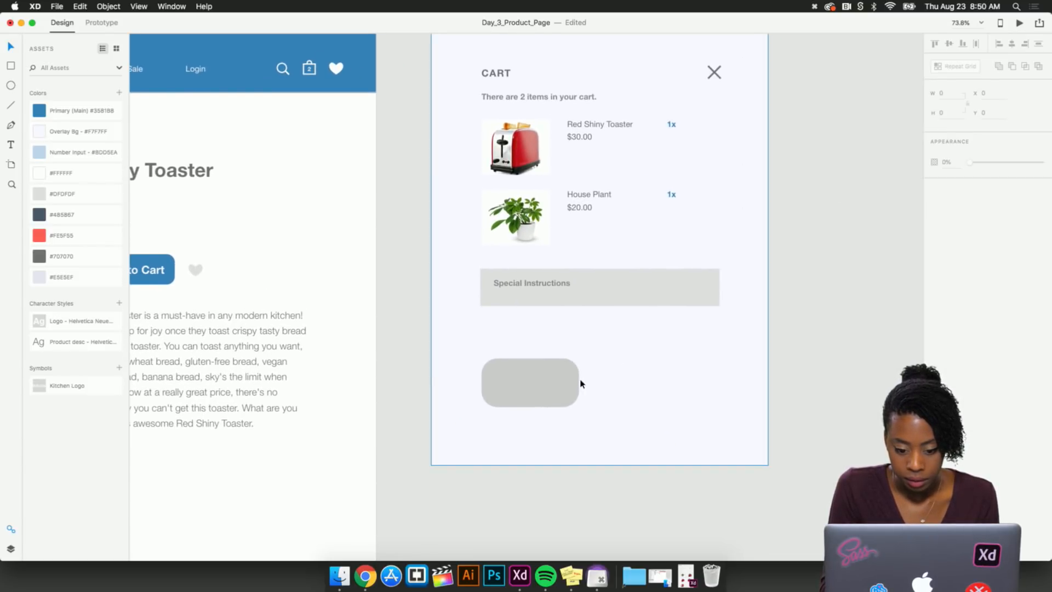
click(544, 393)
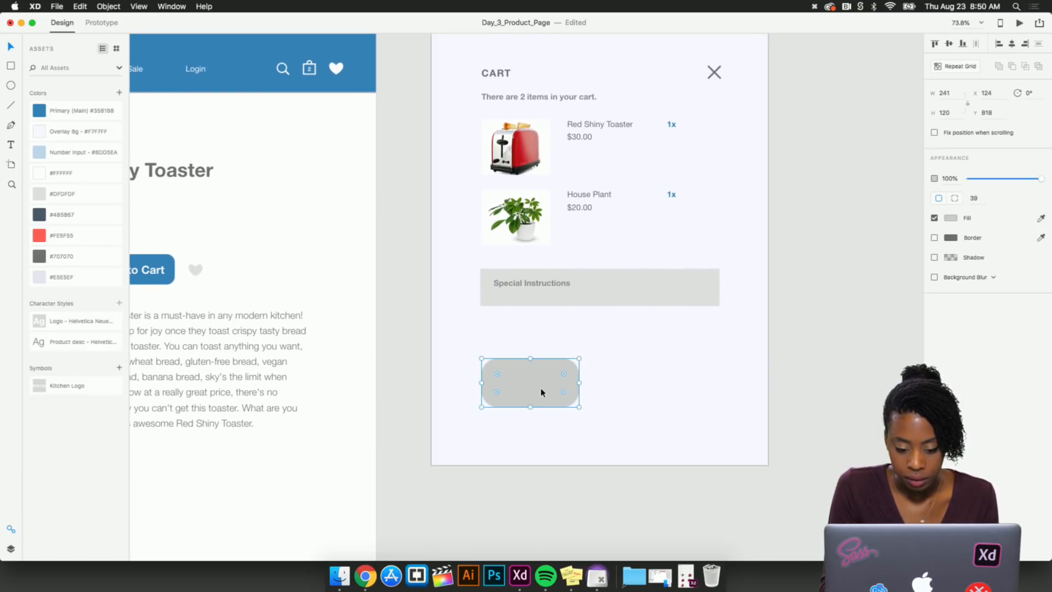
click(812, 312)
scroll(561, 387, right, 1)
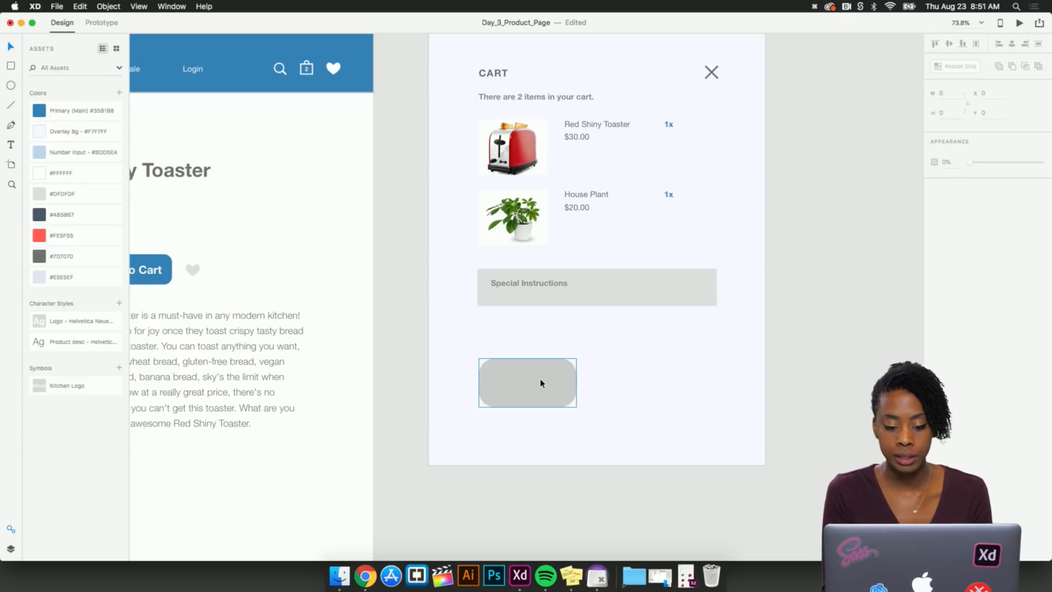
drag(541, 383, 541, 374)
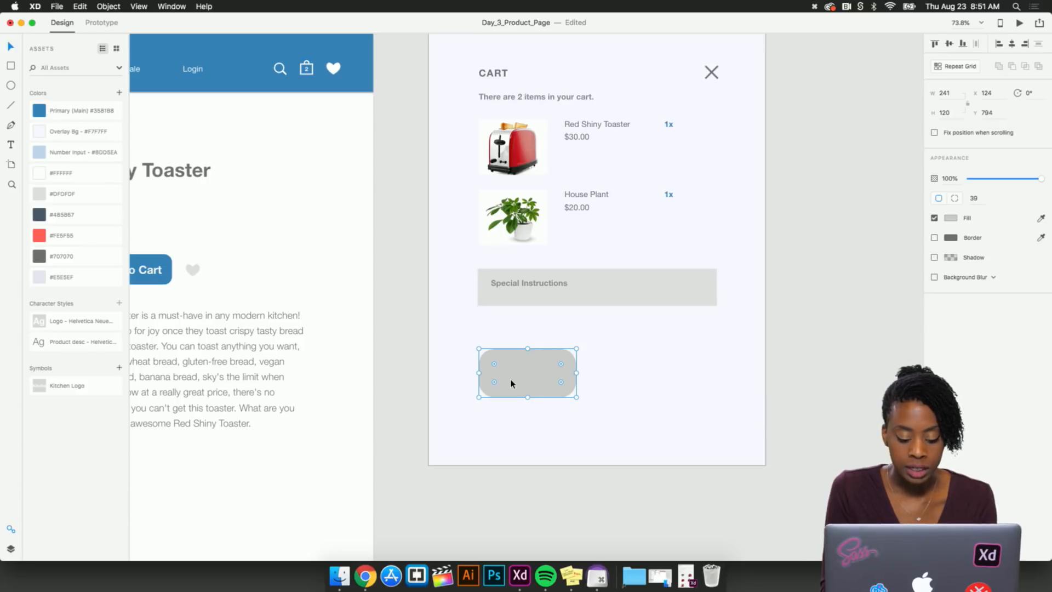
click(514, 415)
click(488, 514)
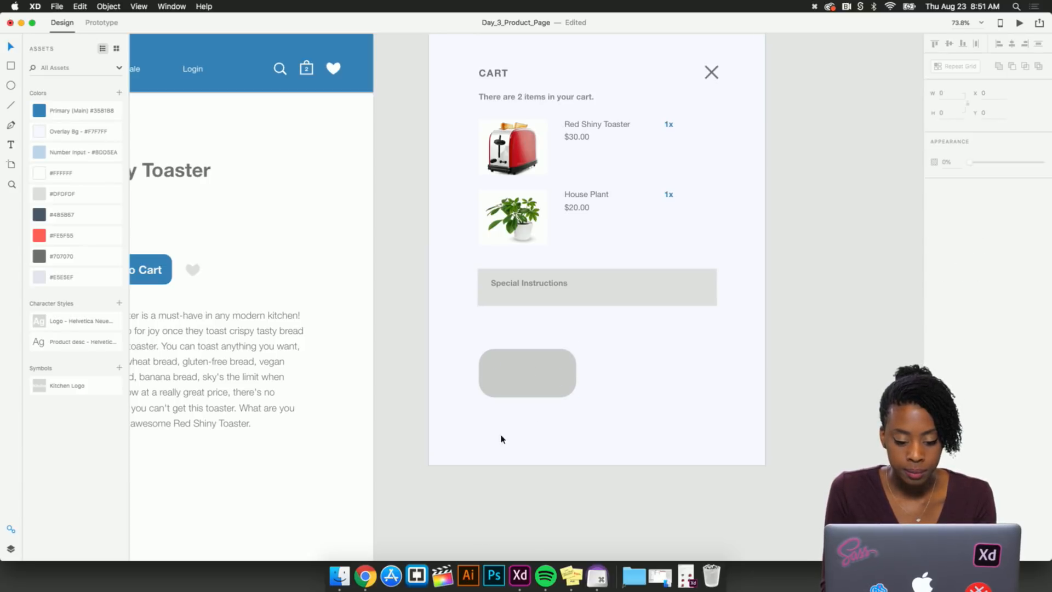
Add the text "Edit Cart" inside the grey rounded rectangle, roughly centered at about X 196, Y 842
key(t)
click(497, 376)
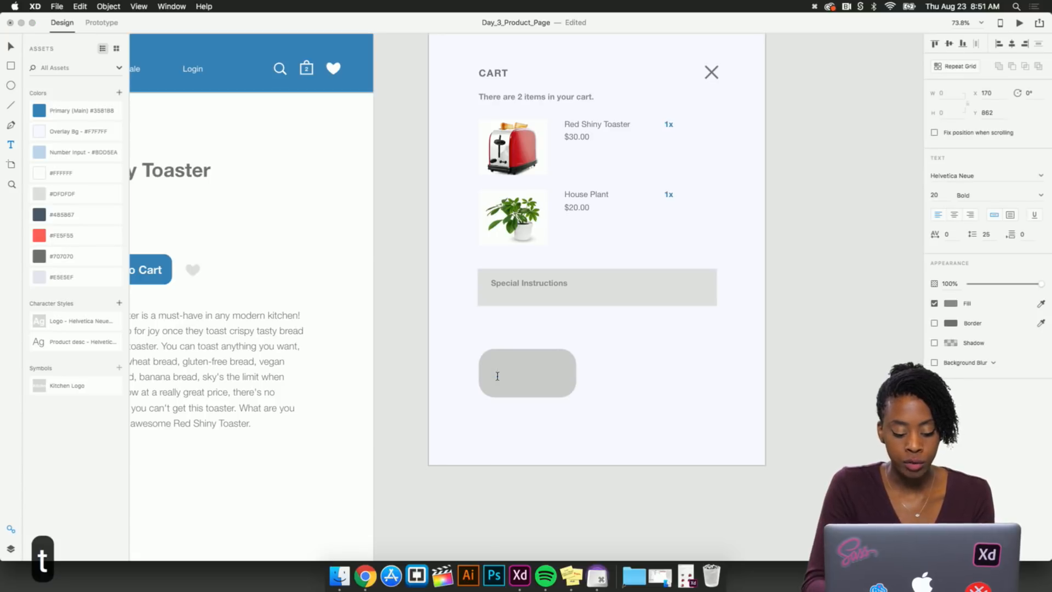
text(Edit Cart)
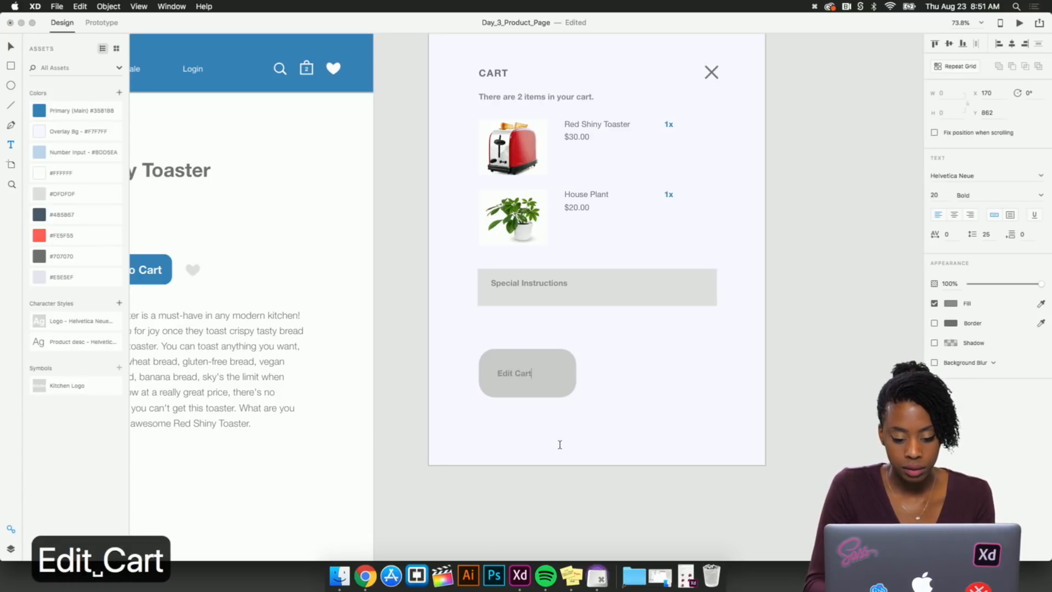
key(Escape)
key(v)
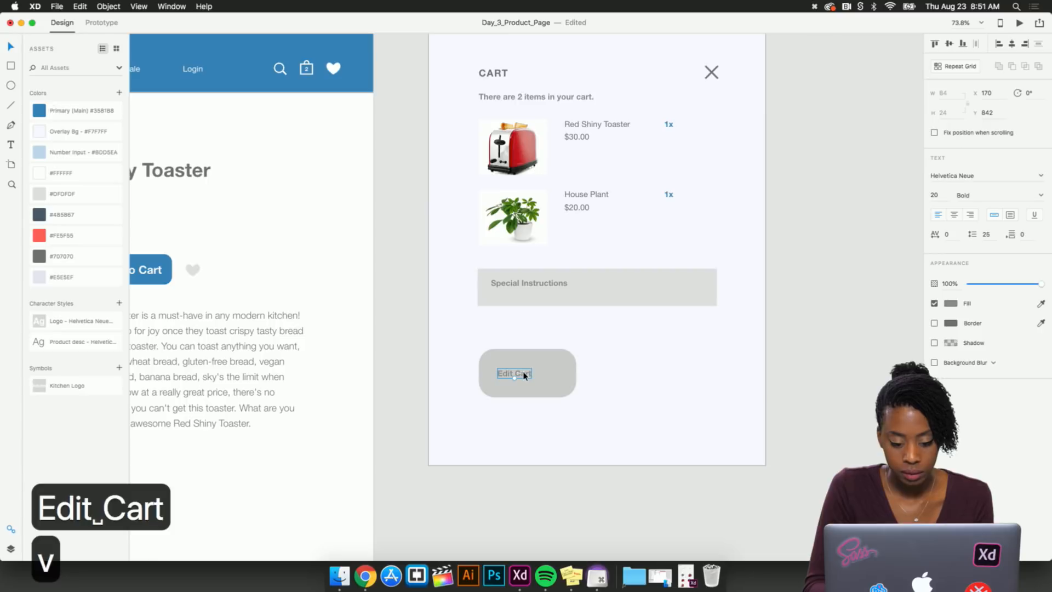
drag(526, 373, 537, 374)
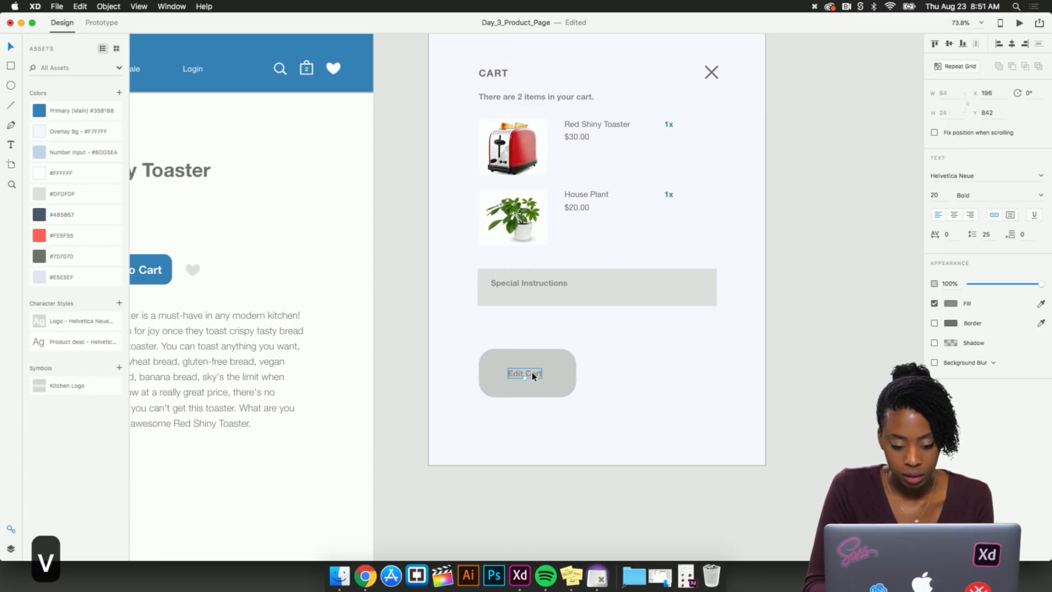
Fill the rounded rectangle behind "Edit Cart" with the Primary (Main) blue asset color
click(564, 384)
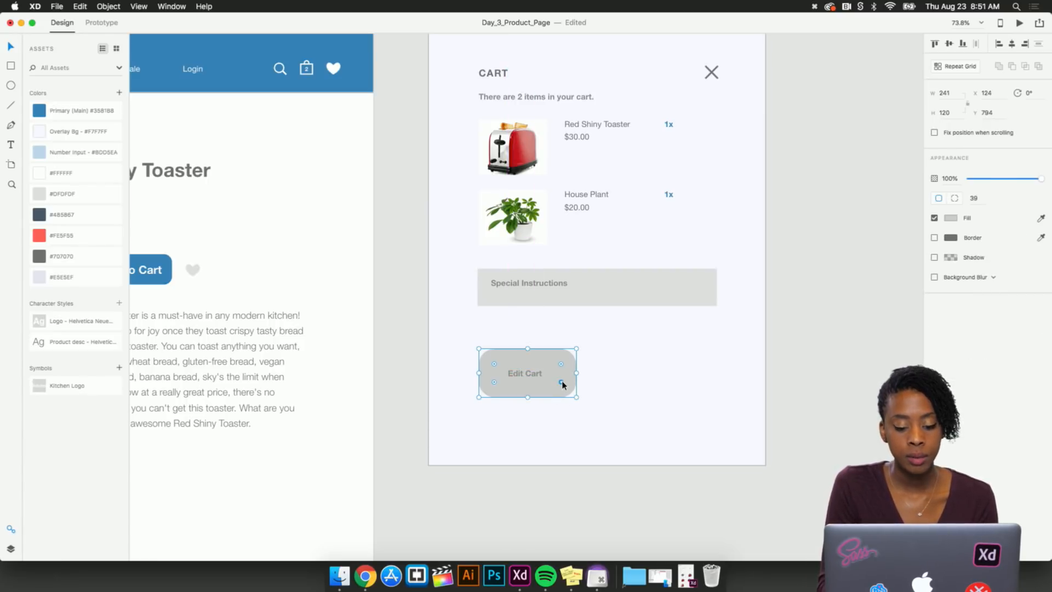
click(40, 111)
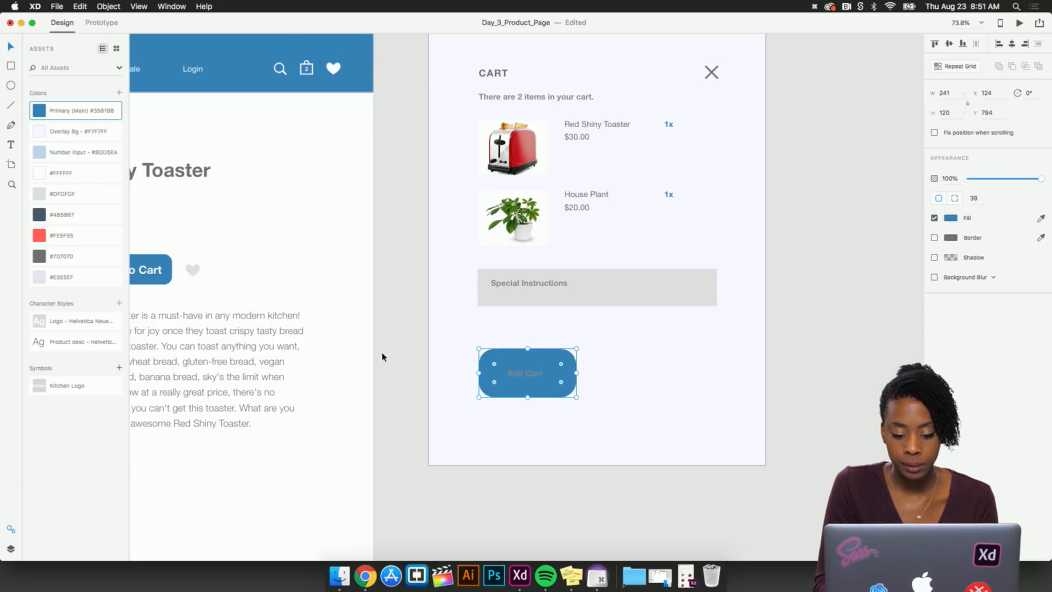
click(500, 440)
Set the fill of the "Edit Cart" text to the white #FFFFFF asset color
scroll(538, 393, up, 5)
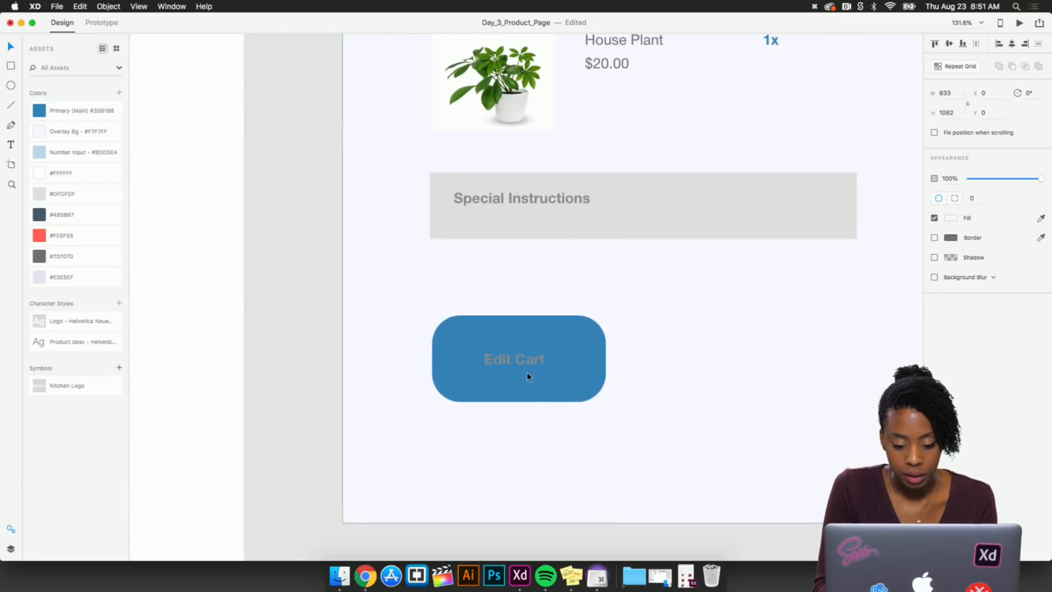
click(527, 364)
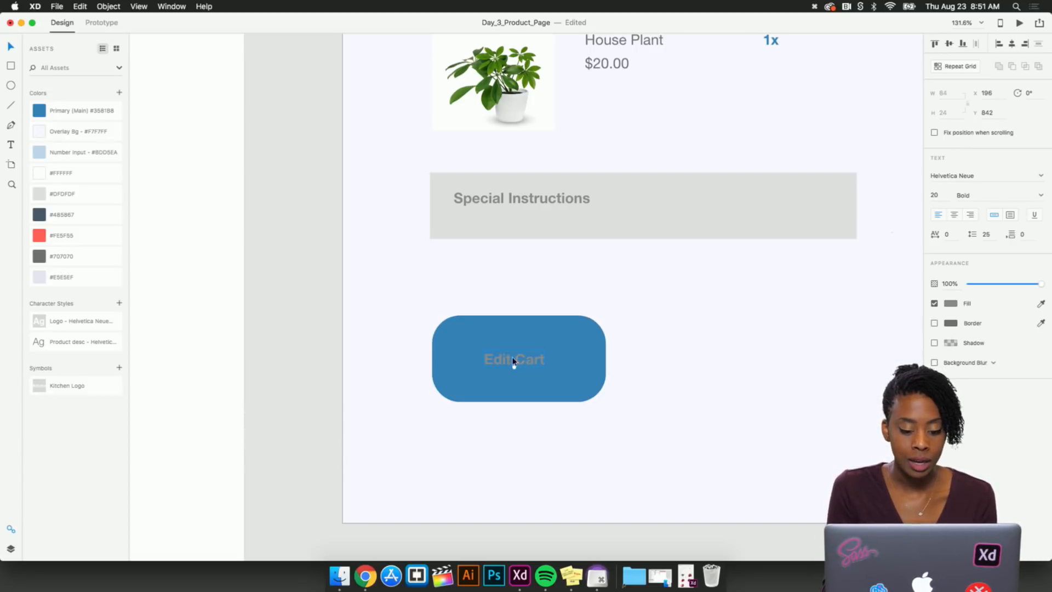
click(38, 177)
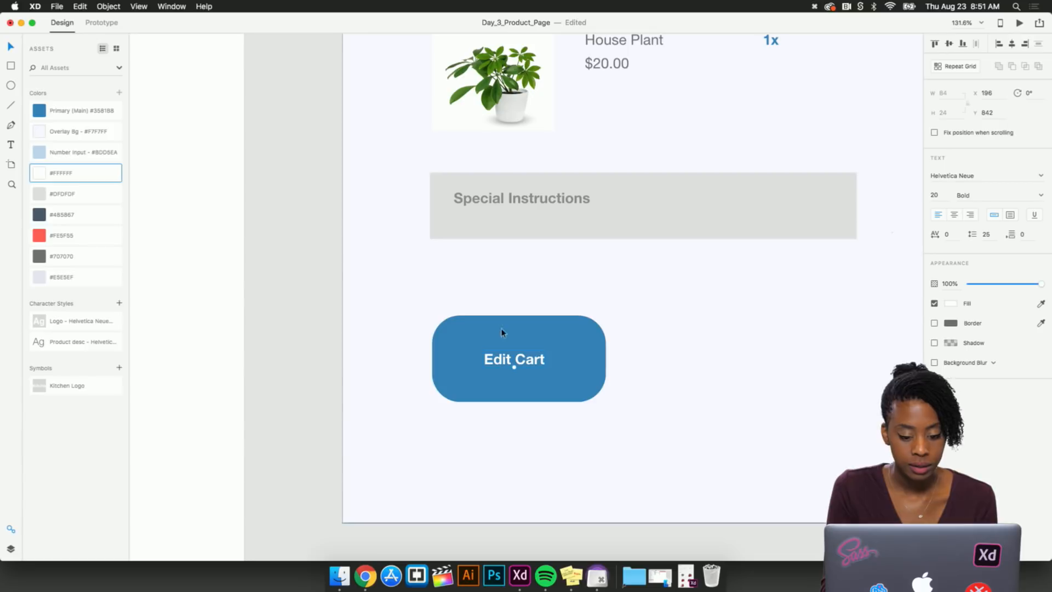
Enlarge the "Edit Cart" text to size 27 and keep it centered on its blue button at about X 188, Y 838
scroll(504, 361, up, 4)
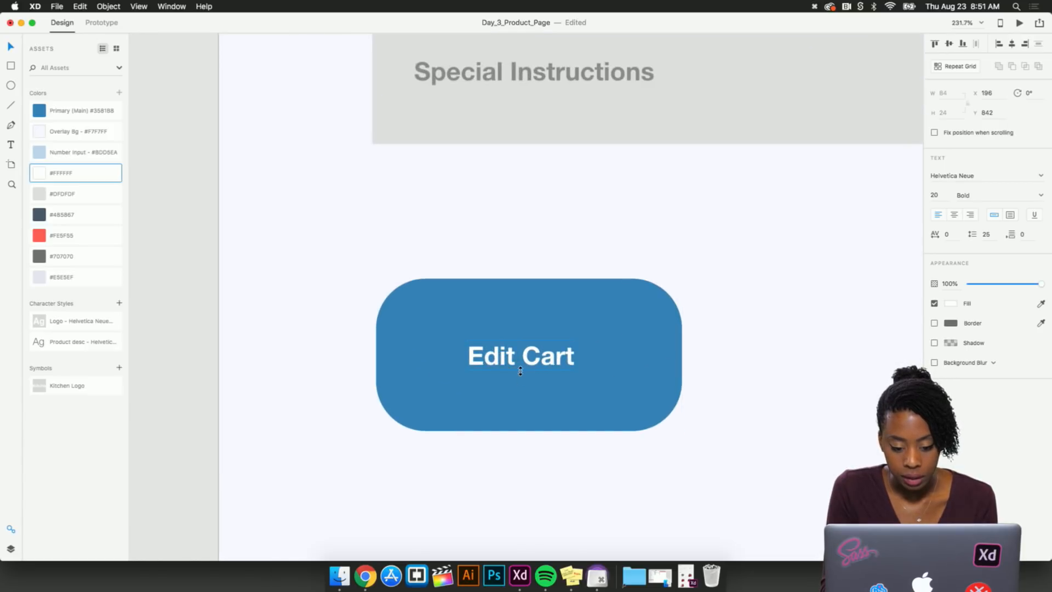
drag(520, 372, 520, 375)
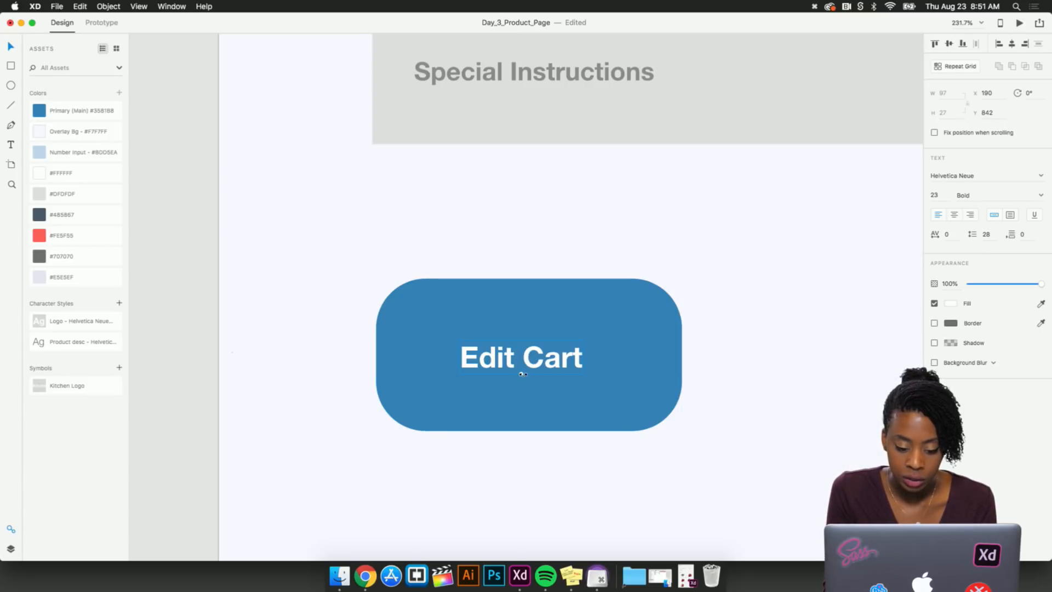
drag(522, 376, 529, 377)
scroll(520, 384, down, 3)
scroll(517, 383, down, 3)
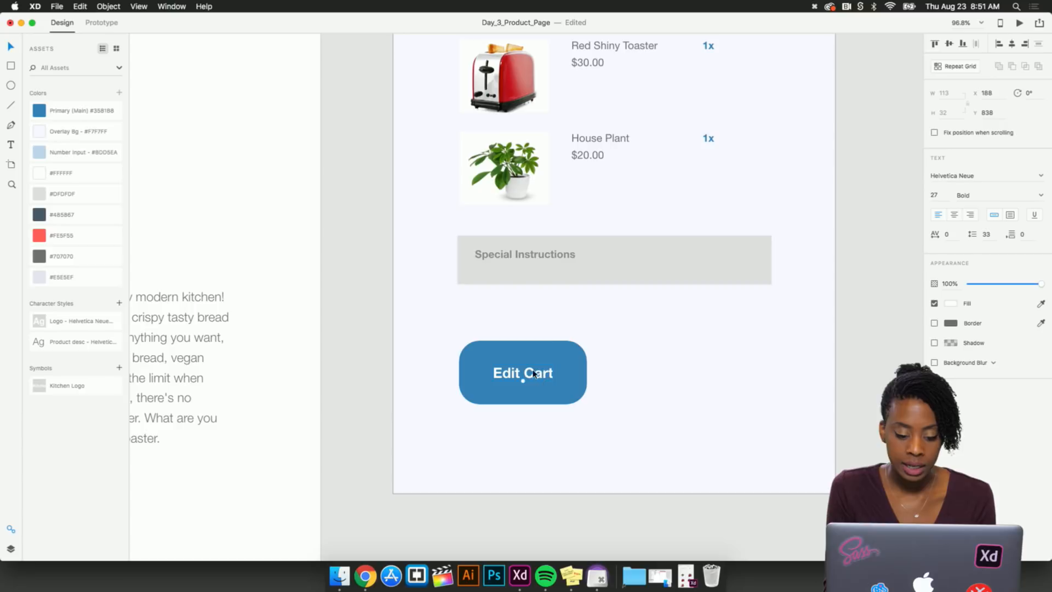
Turn the Edit Cart button and its text into a Repeat Grid of two side-by-side buttons with a gap of about 40
click(577, 369)
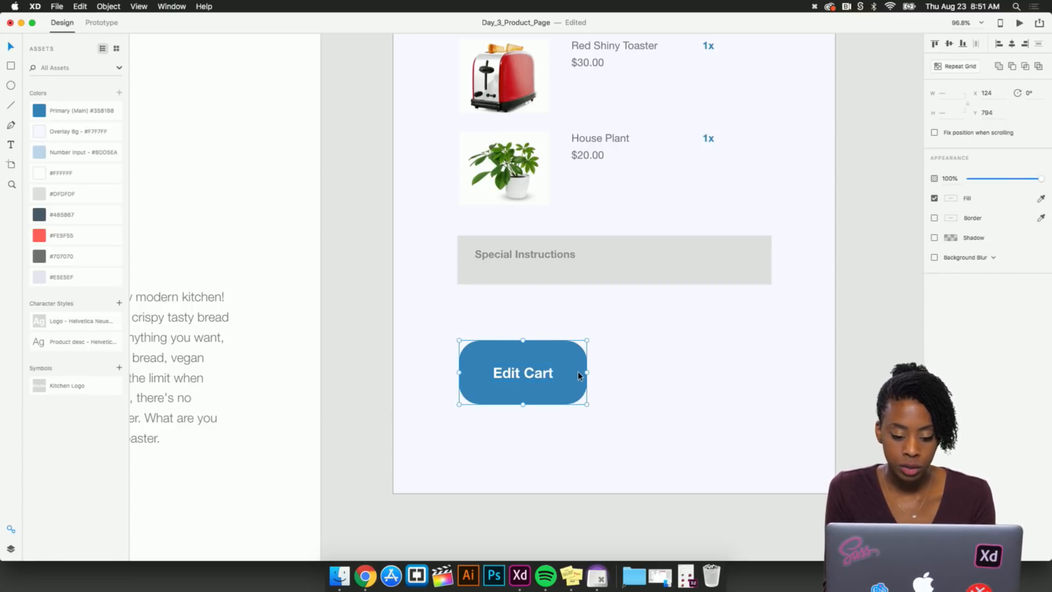
key(super+r)
drag(586, 372, 729, 396)
mouse_move(589, 368)
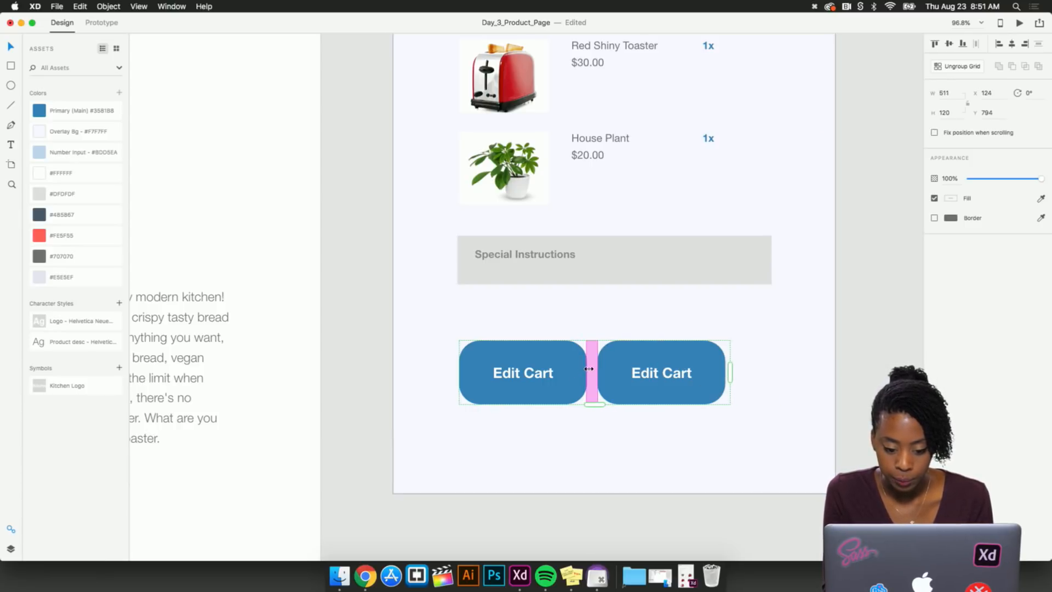
drag(591, 368, 600, 369)
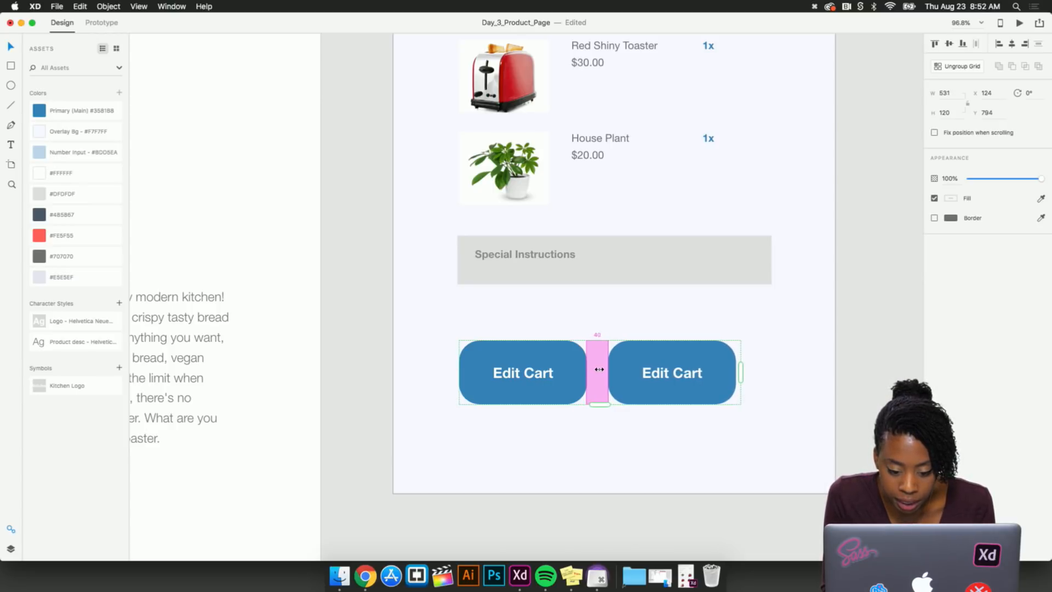
click(615, 437)
Move the two-button grid so it sits roughly centered below the Special Instructions field
scroll(616, 438, down, 4)
drag(655, 402, 662, 400)
drag(663, 398, 663, 400)
Change the label on the second button of the repeat grid to "Checkout"
double_click(664, 399)
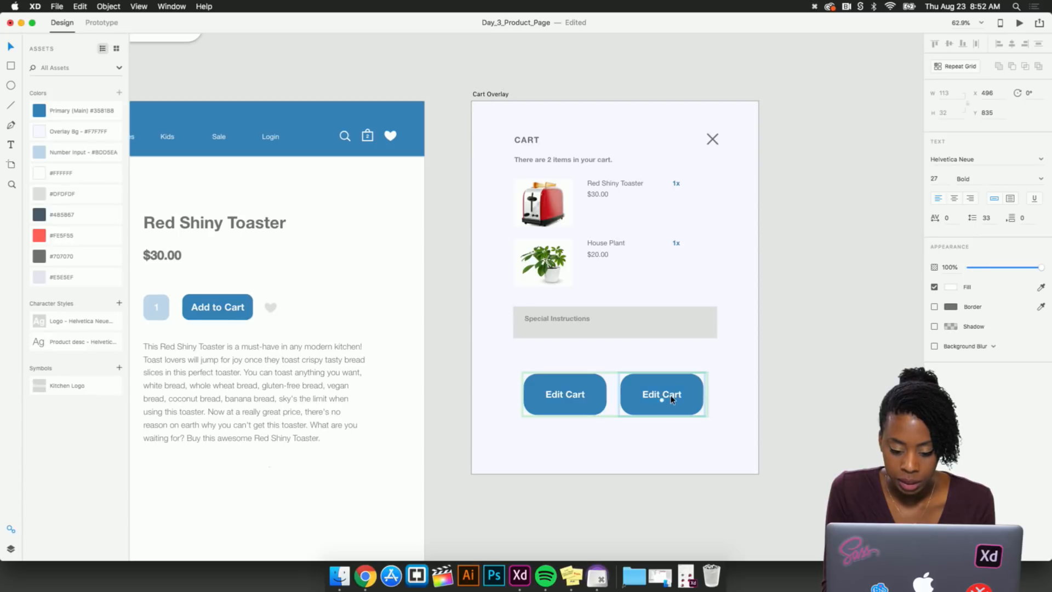
double_click(672, 400)
text(Chec)
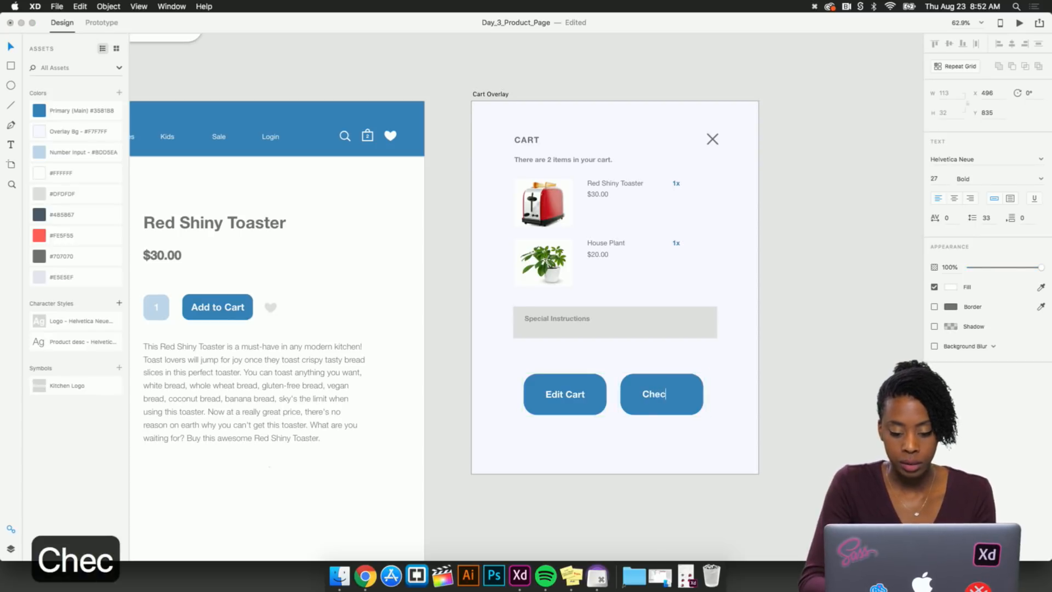
text(kout)
key(Escape)
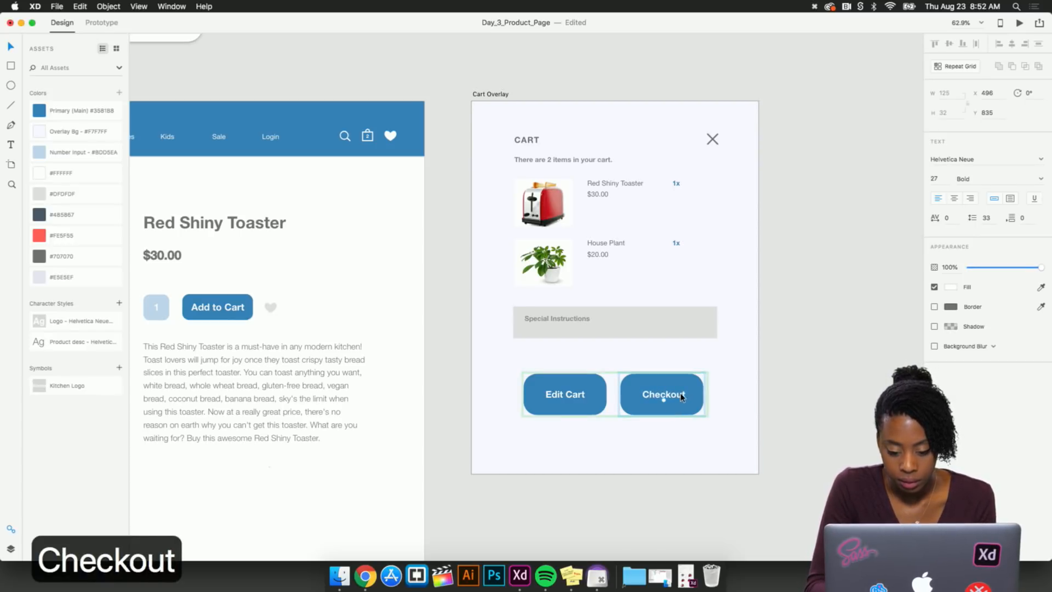
scroll(681, 398, up, 5)
click(800, 395)
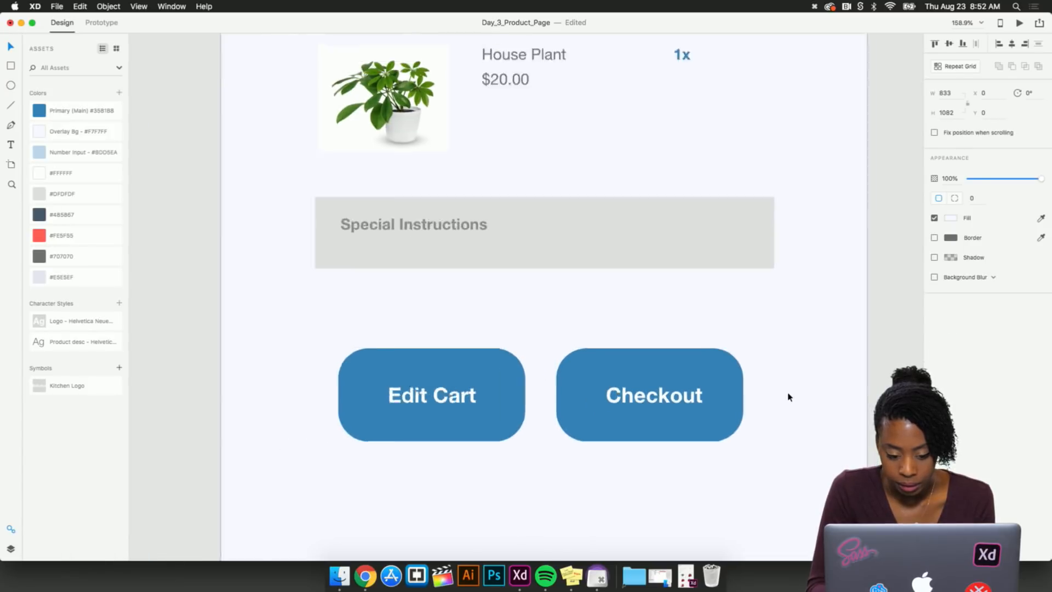
Fix the position of the entire Product Page header when scrolling and bring it to the front
scroll(788, 397, down, 3)
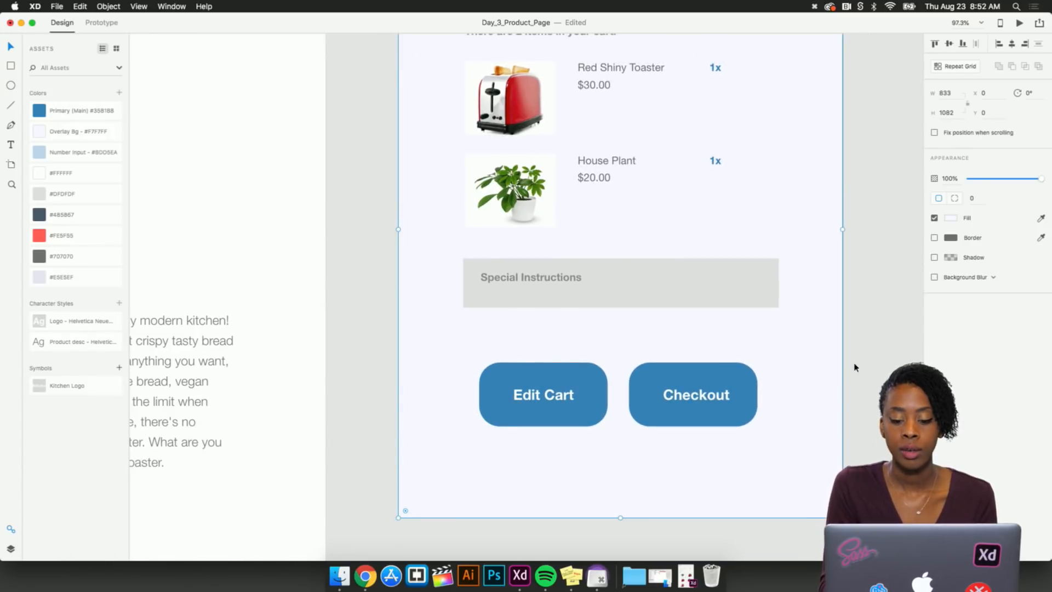
scroll(854, 367, down, 5)
scroll(858, 364, down, 1)
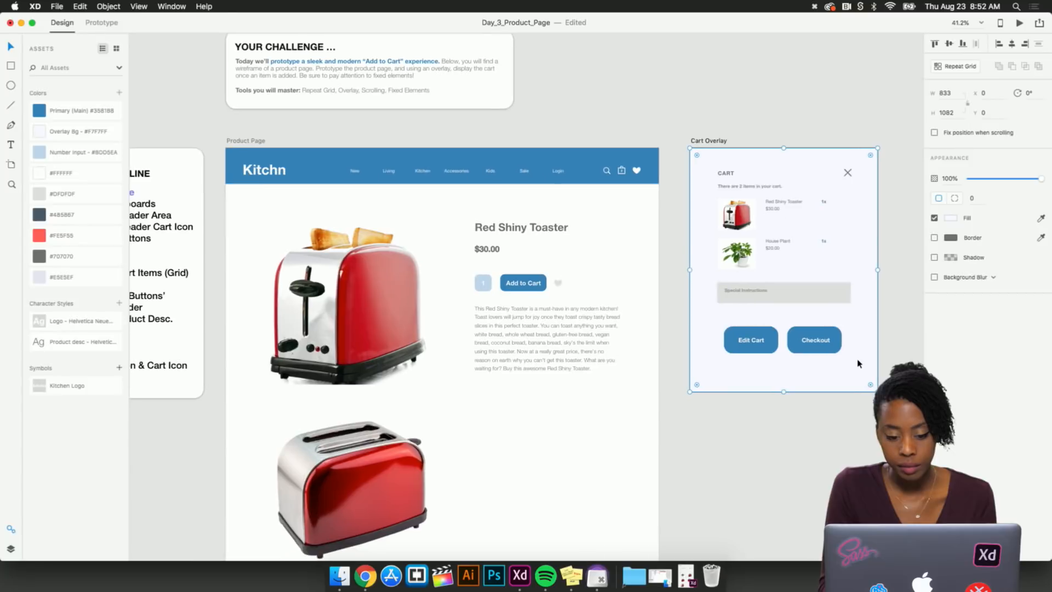
scroll(858, 363, down, 2)
scroll(655, 341, left, 2)
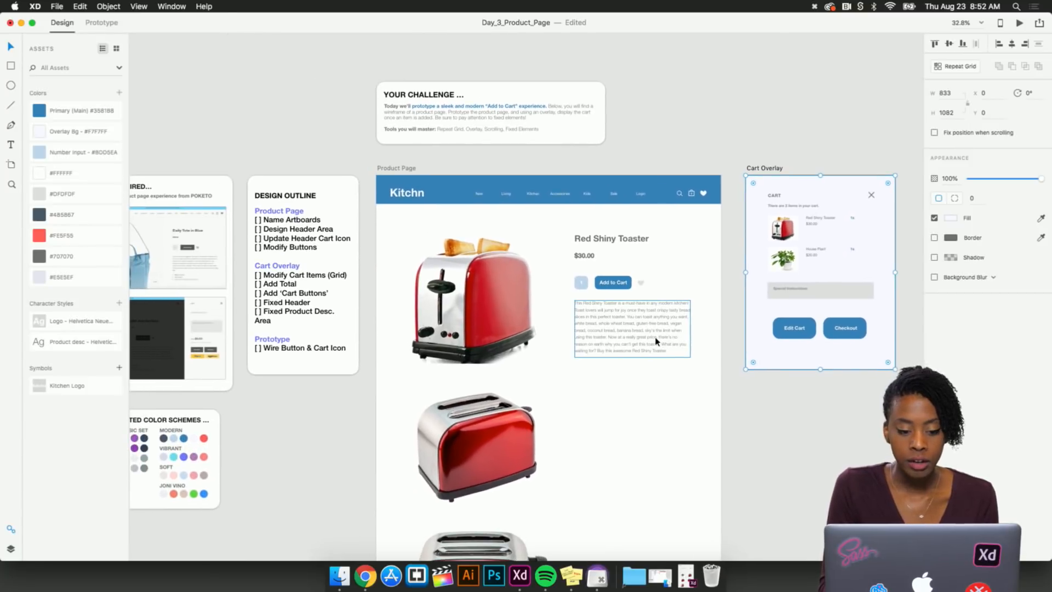
scroll(656, 341, right, 2)
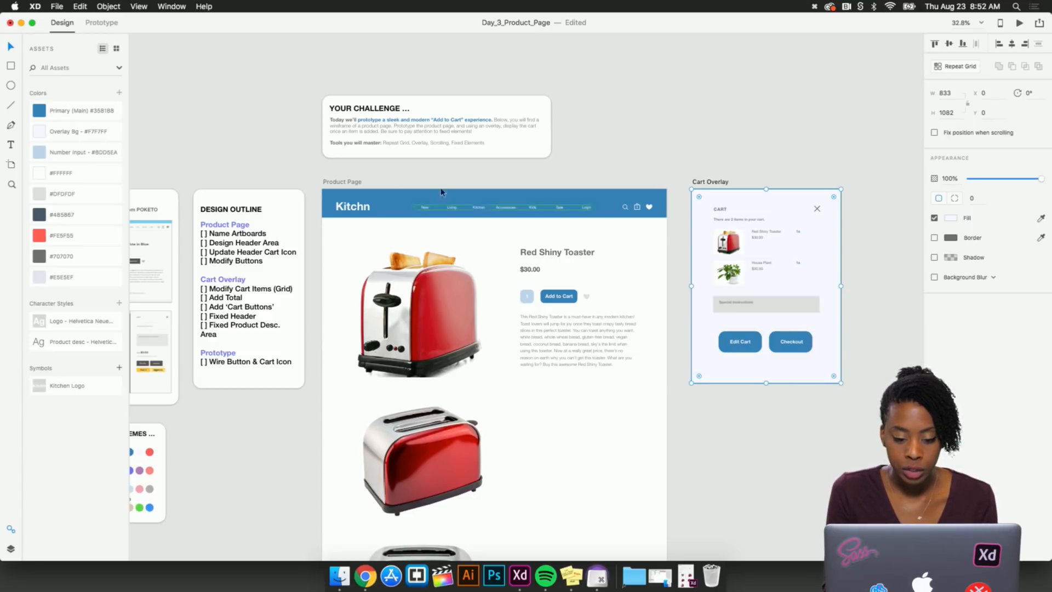
drag(315, 190, 671, 225)
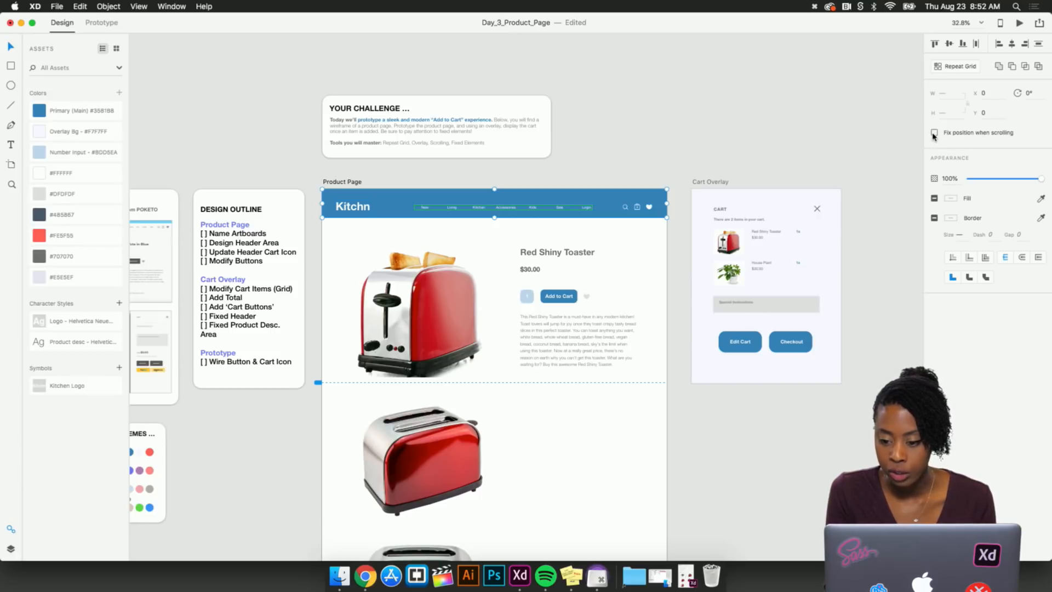
right_click(601, 203)
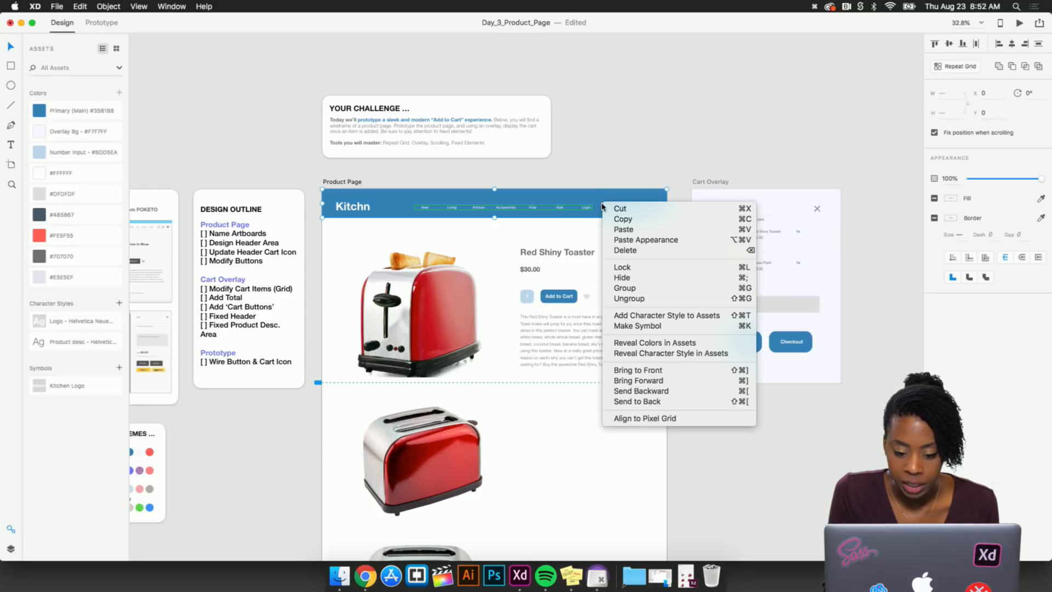
click(665, 374)
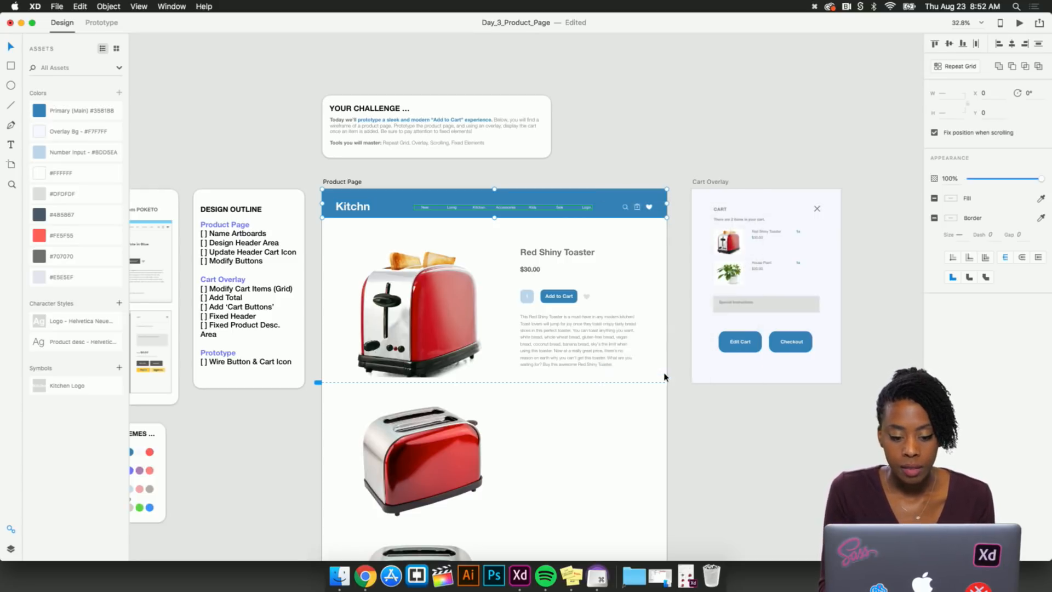
click(636, 159)
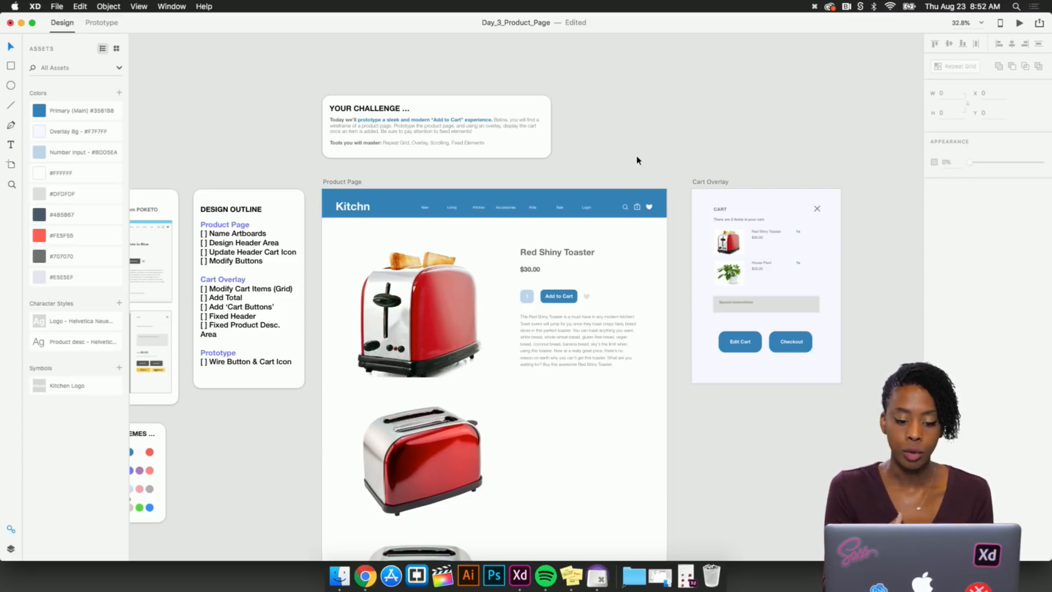
Fix the position when scrolling of the Red Shiny Toaster title, price, quantity, Add to Cart button, heart and description
scroll(553, 368, down, 2)
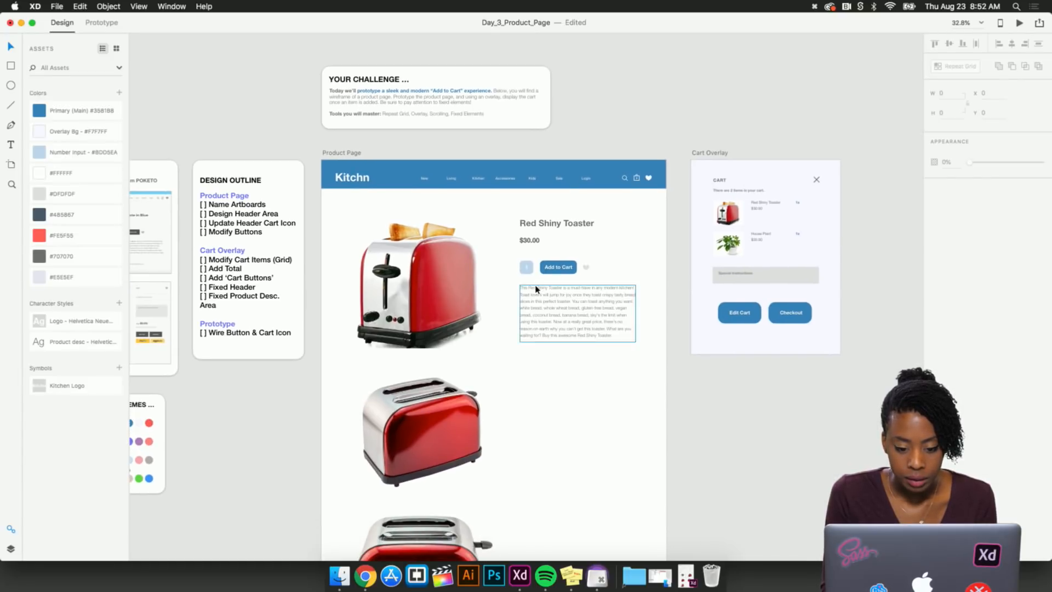
drag(520, 368, 626, 213)
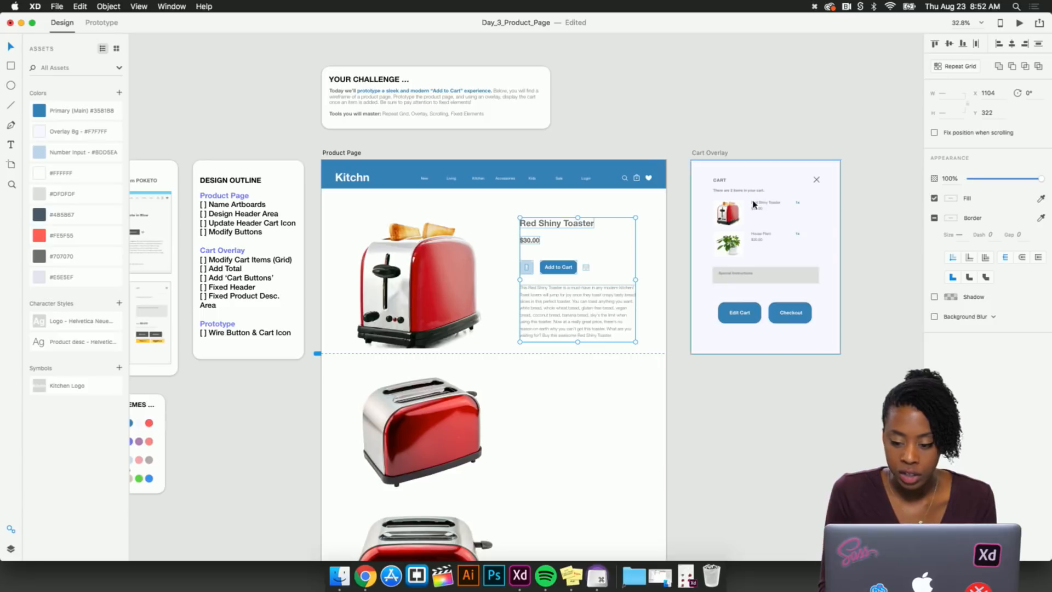
click(934, 133)
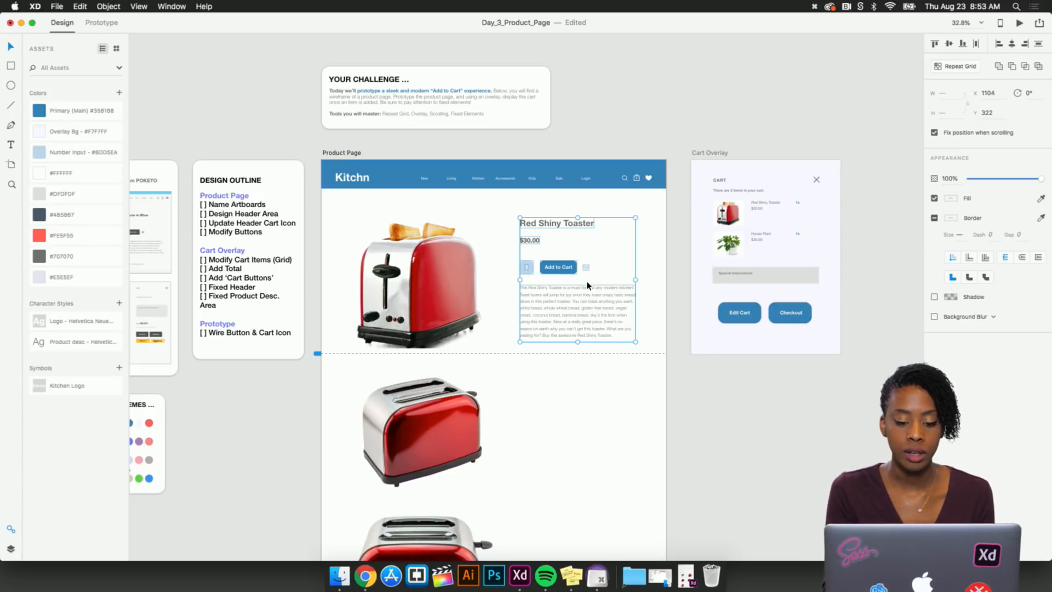
click(564, 383)
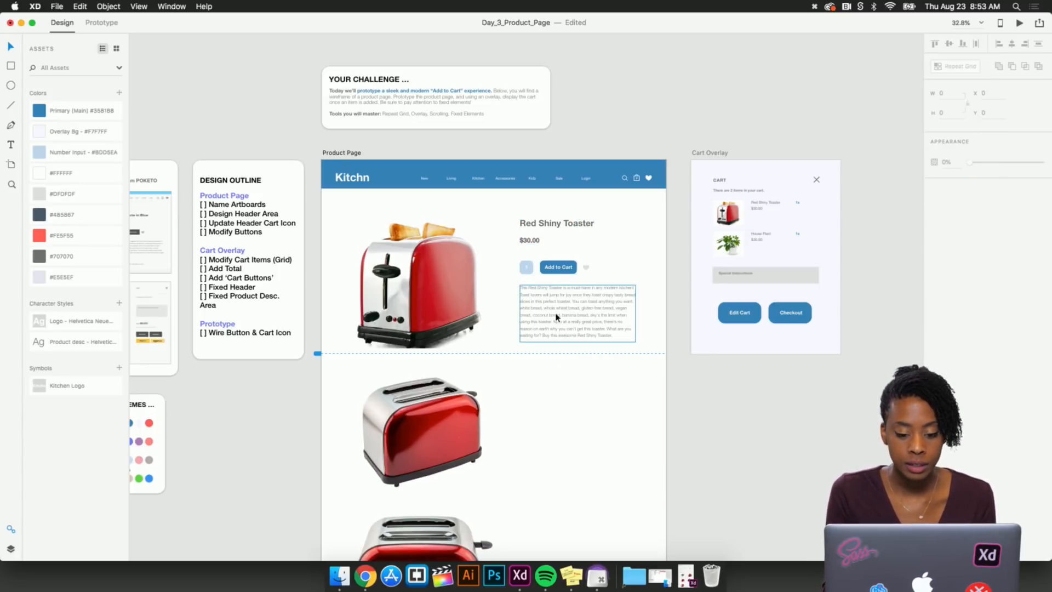
In Prototype mode, wire the Product Page artboard to Cart Overlay as an overlay with Slide Left and a 0.2 s duration
click(108, 23)
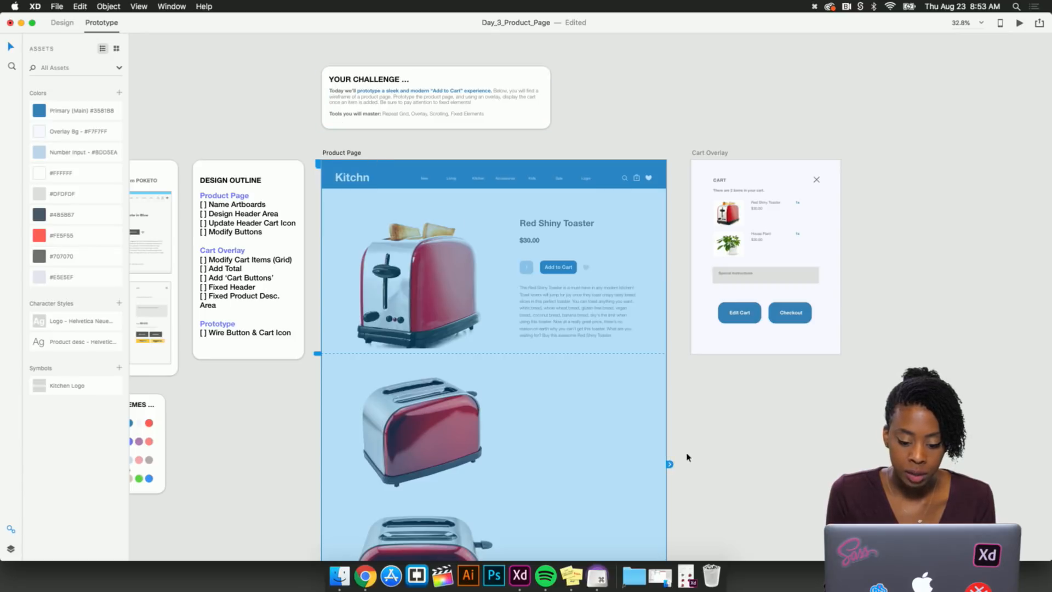
drag(669, 464, 712, 205)
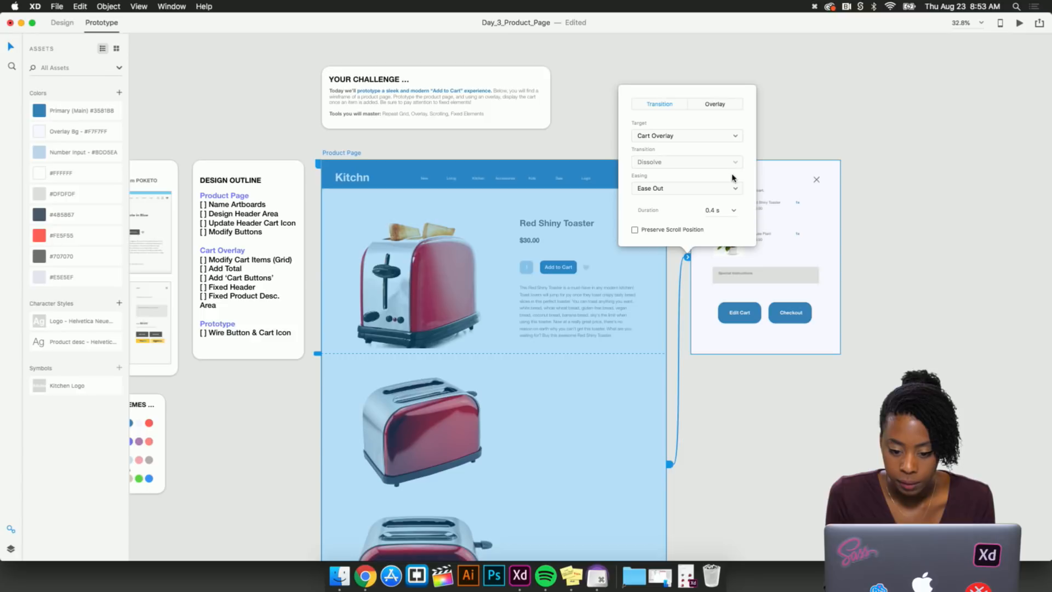
click(720, 104)
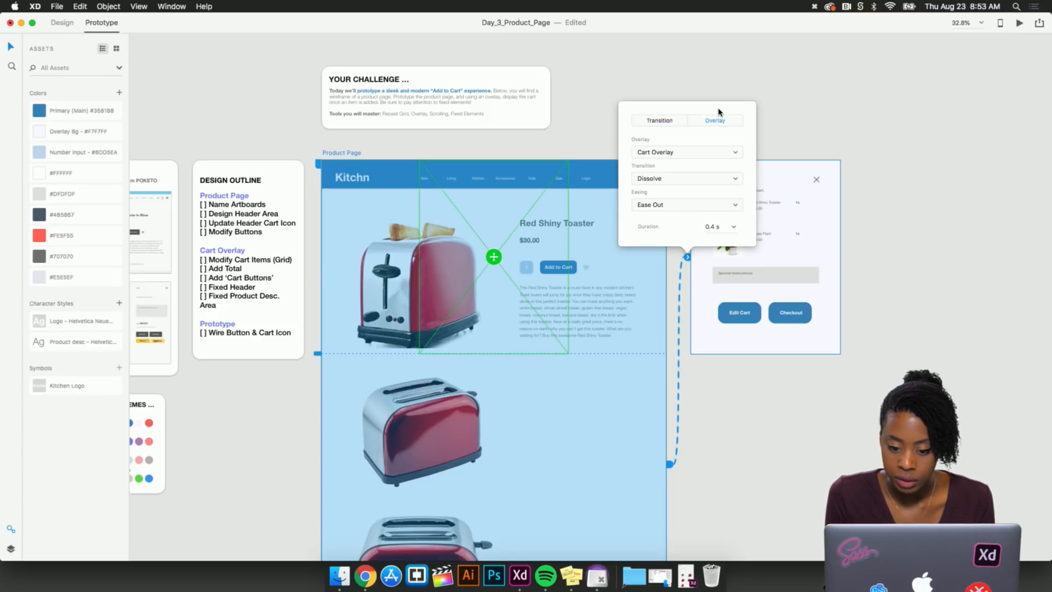
click(711, 179)
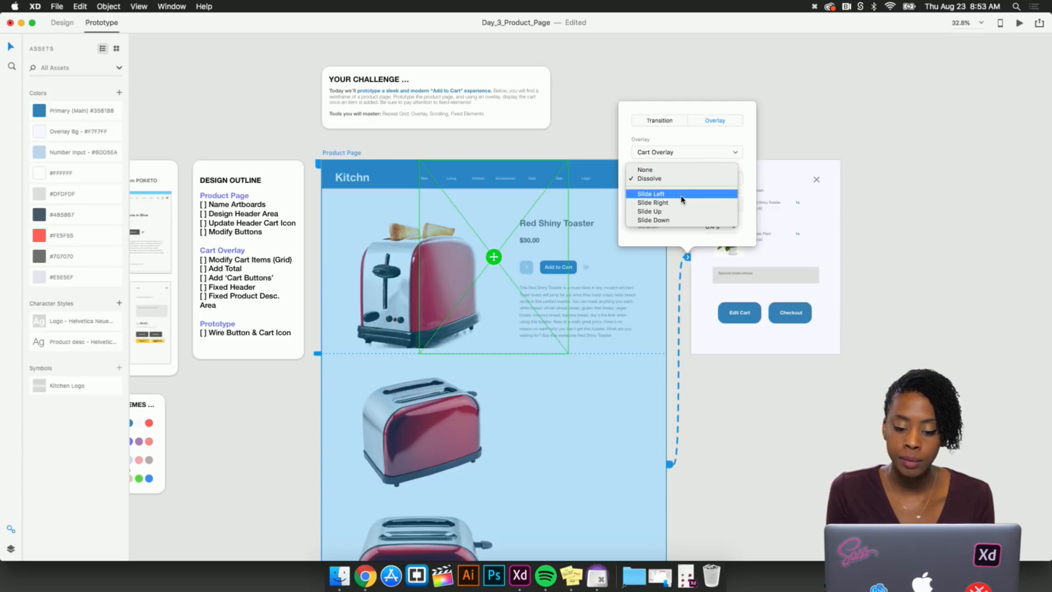
click(684, 195)
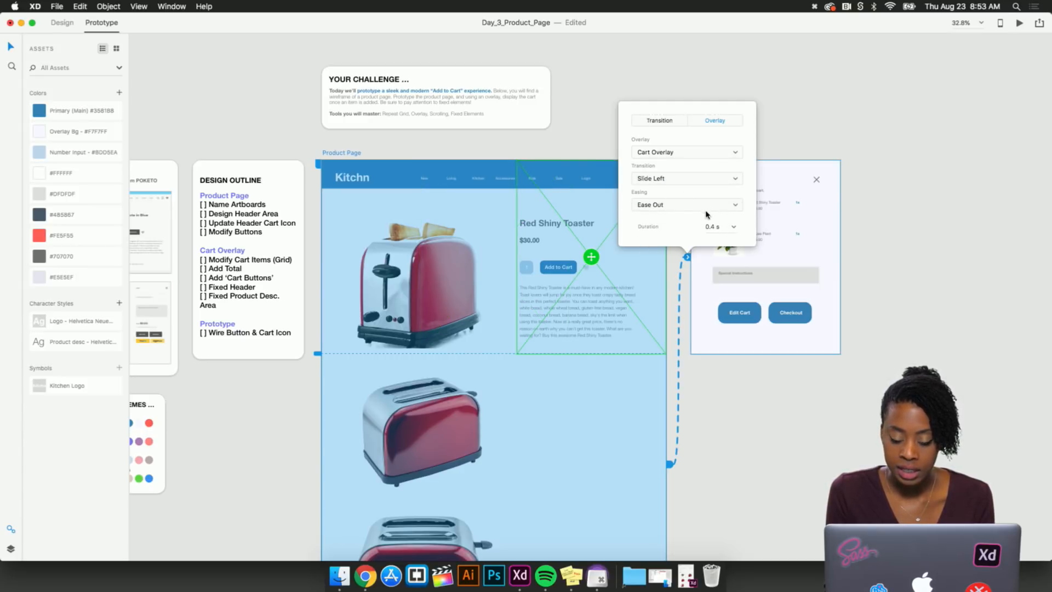
click(734, 230)
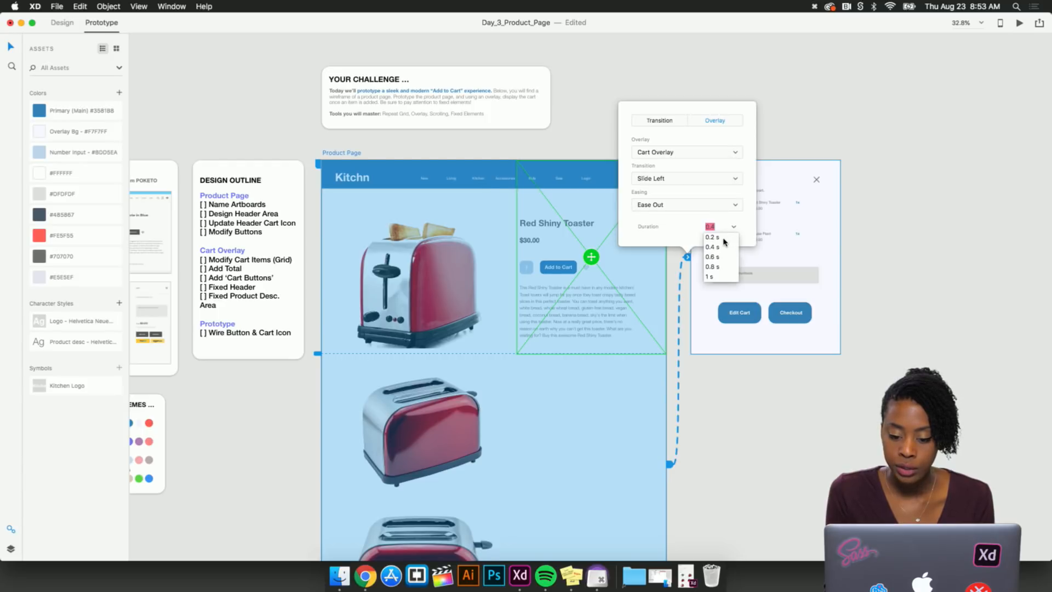
click(726, 241)
click(805, 115)
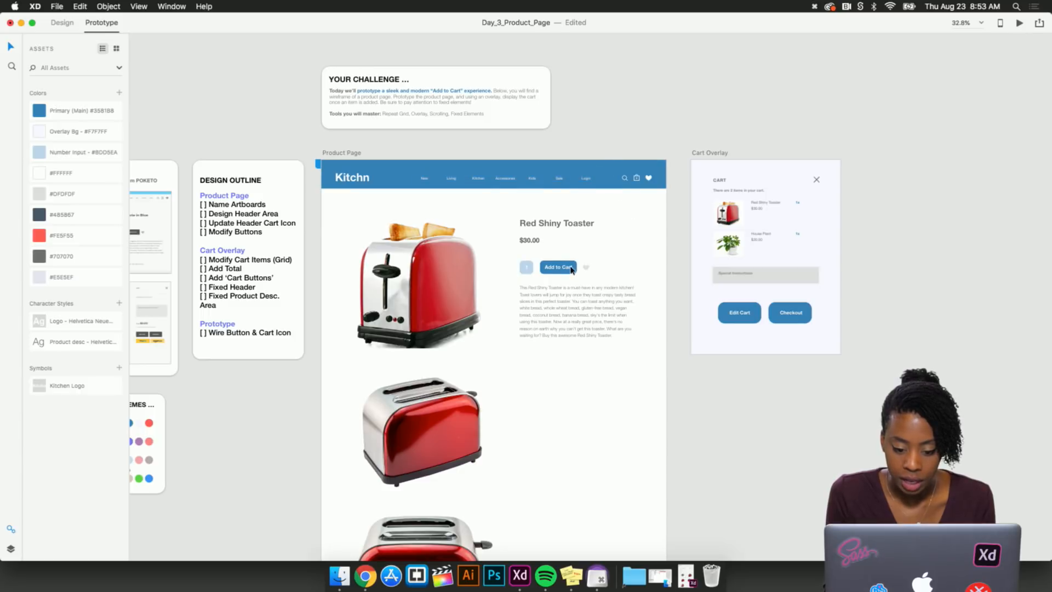
Wire the Add to Cart button to the Cart Overlay artboard as an overlay with Slide Left, Ease Out and 0.2 s
scroll(577, 265, up, 5)
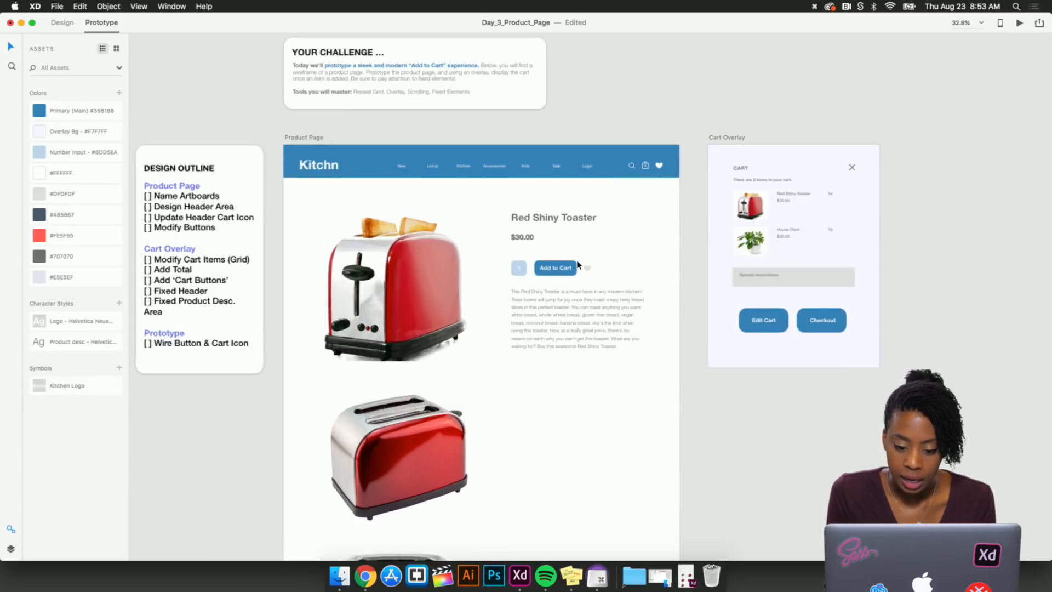
click(574, 273)
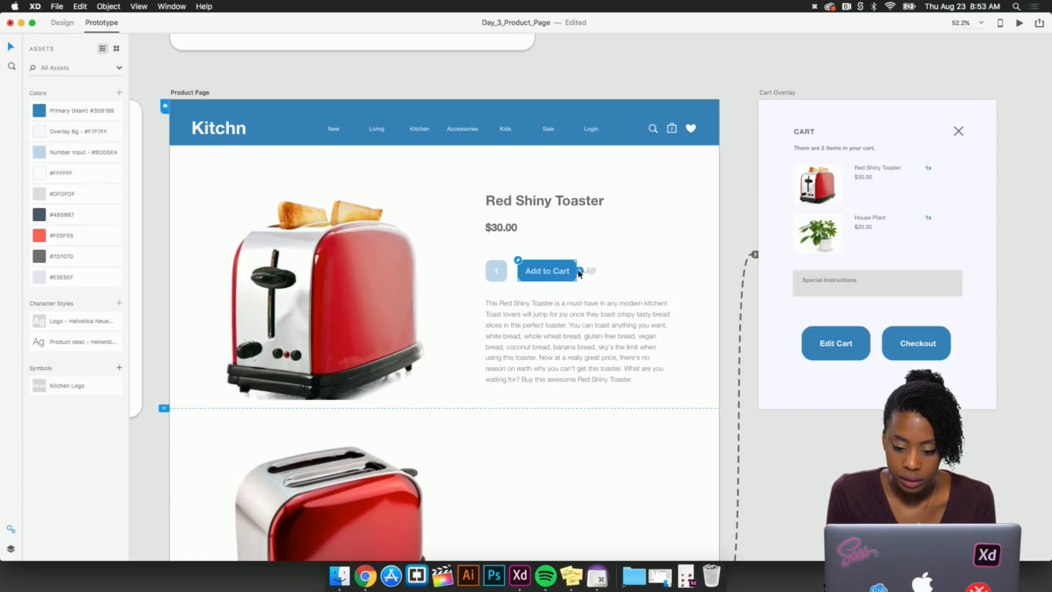
drag(575, 274, 787, 179)
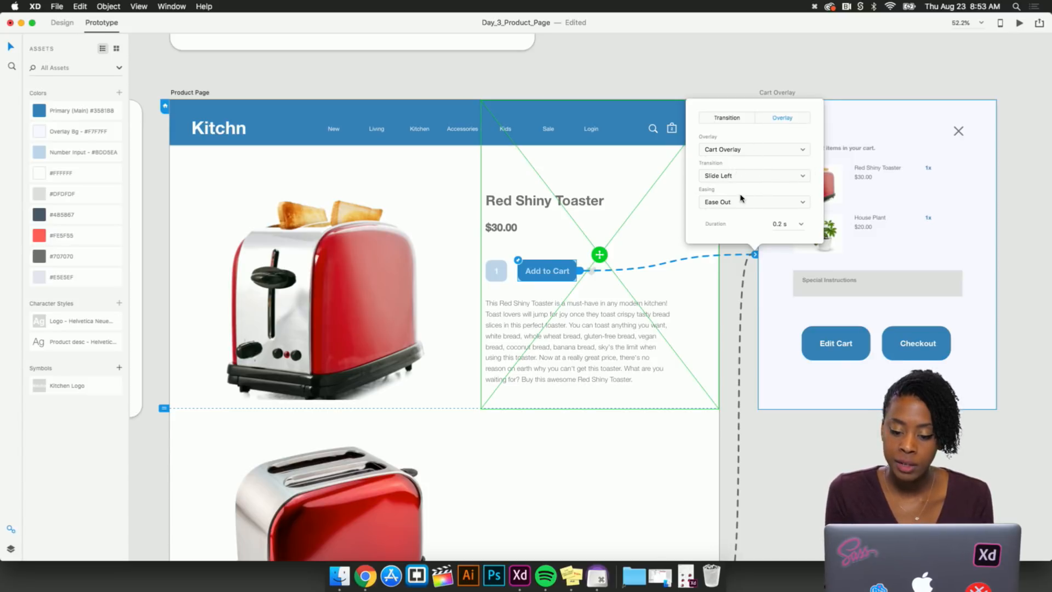
Remove the mistaken prototype wire running from the whole Product Page artboard to the Cart Overlay artboard
click(796, 440)
scroll(797, 439, down, 5)
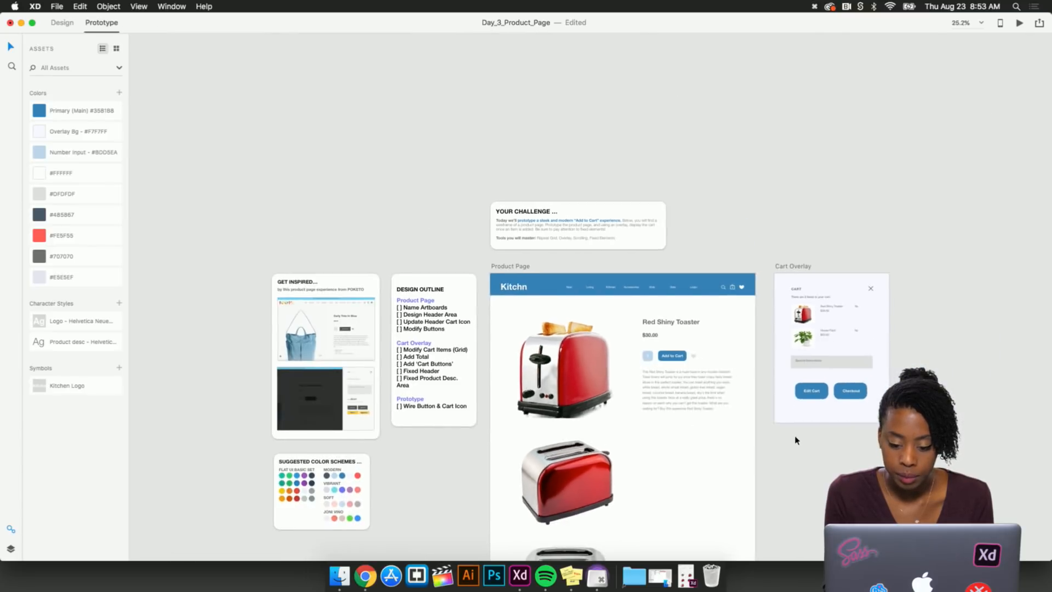
scroll(797, 440, right, 3)
scroll(797, 440, down, 2)
scroll(797, 440, right, 4)
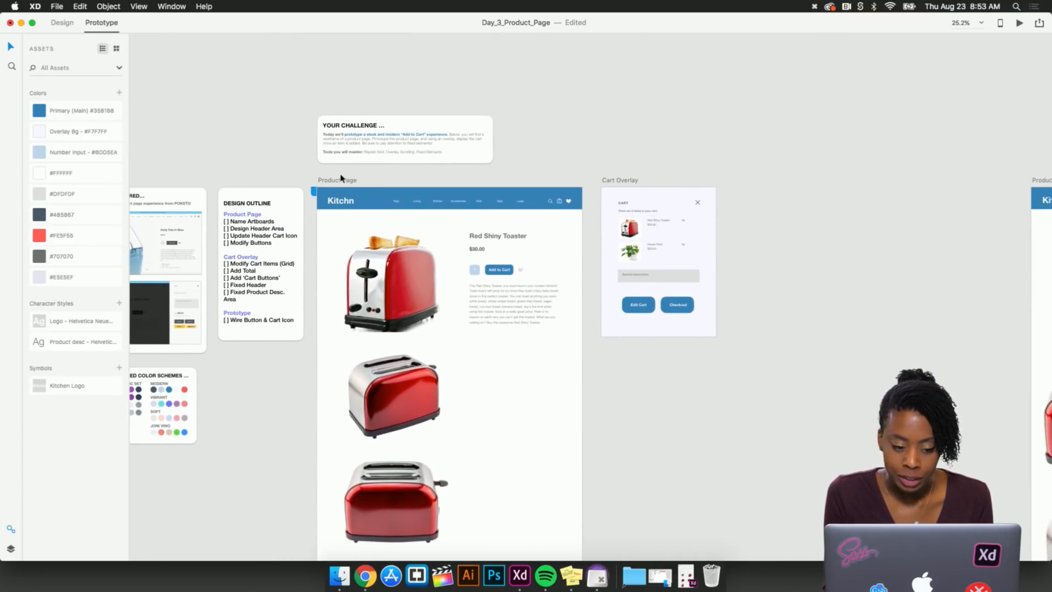
click(335, 180)
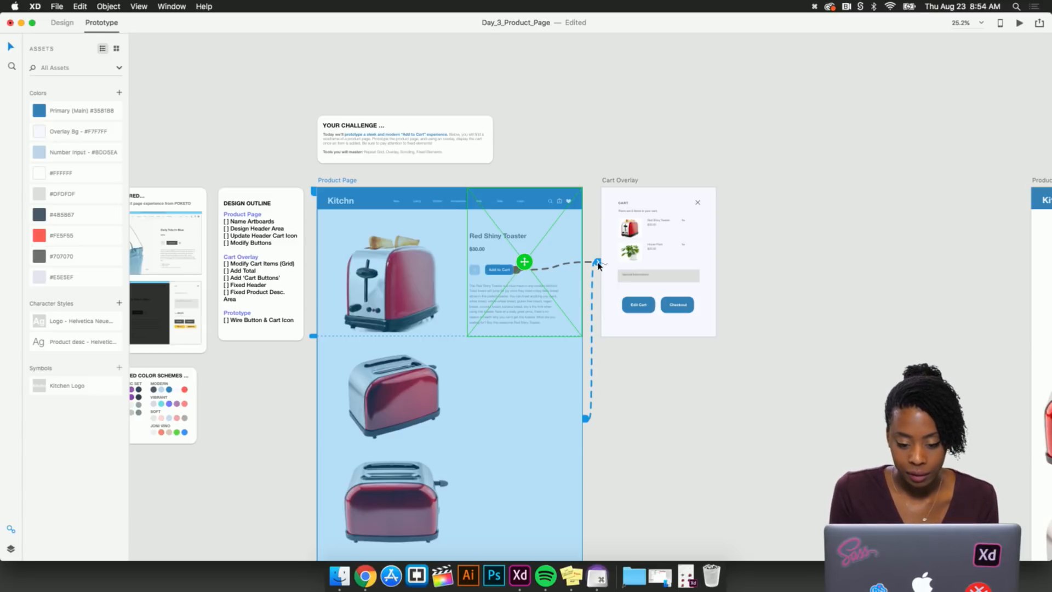
drag(586, 420, 595, 384)
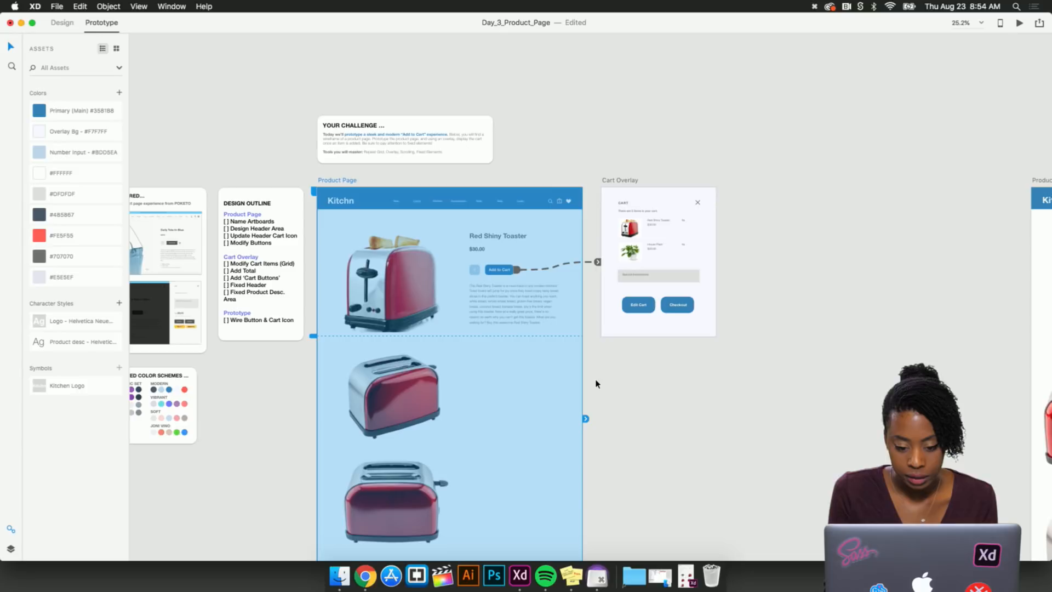
click(628, 109)
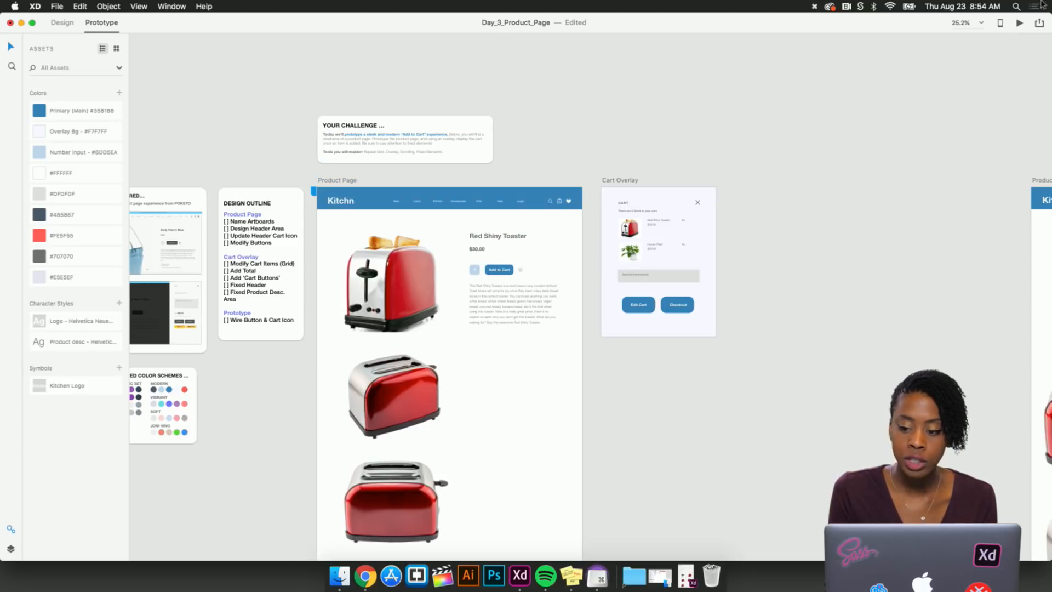
Preview the prototype and test opening and closing the cart overlay with the Add to Cart button
click(1020, 24)
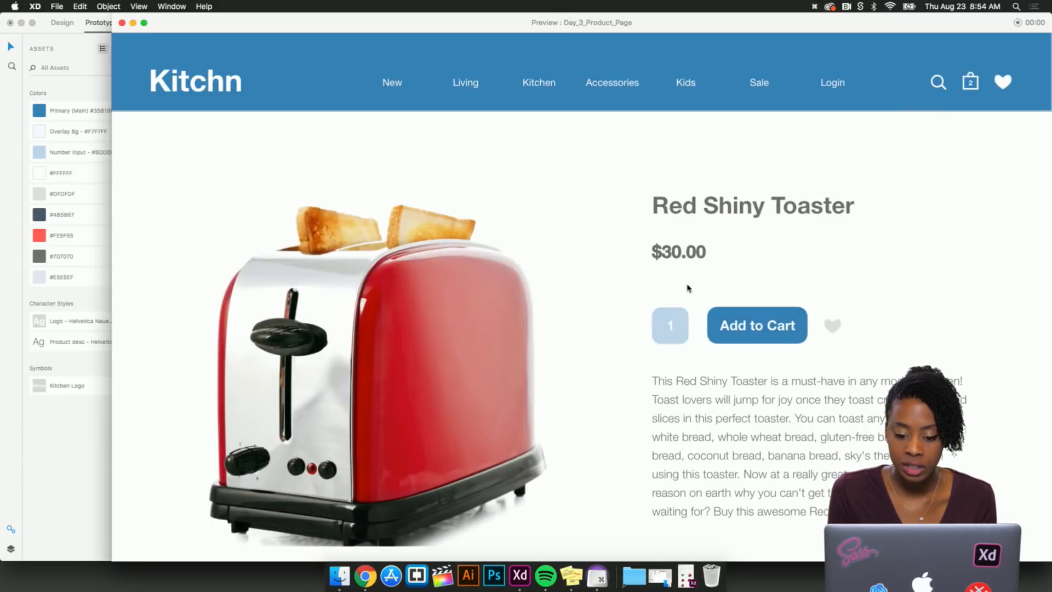
click(754, 335)
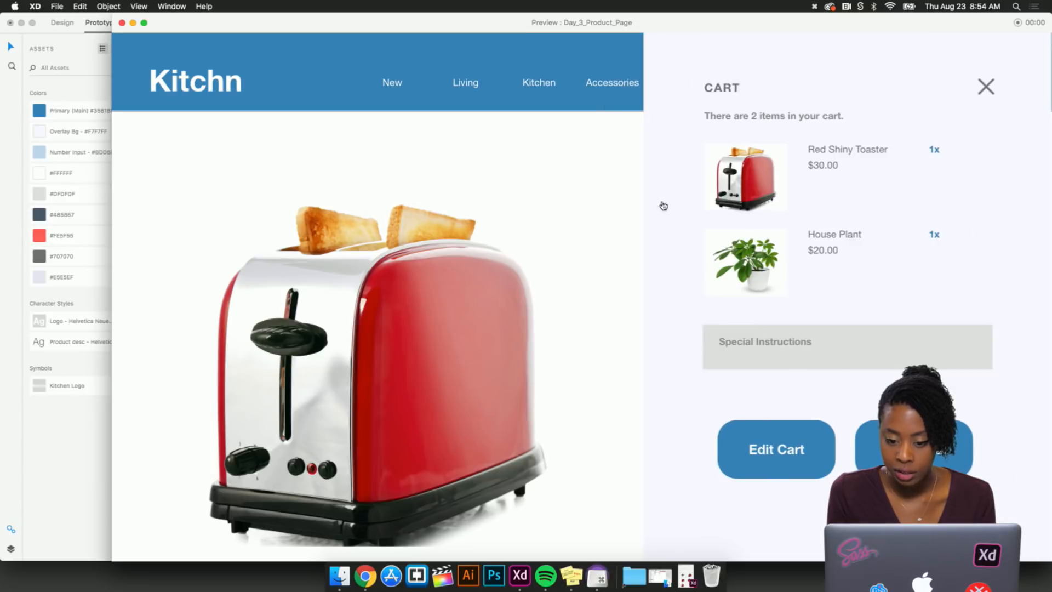
drag(603, 24, 552, 27)
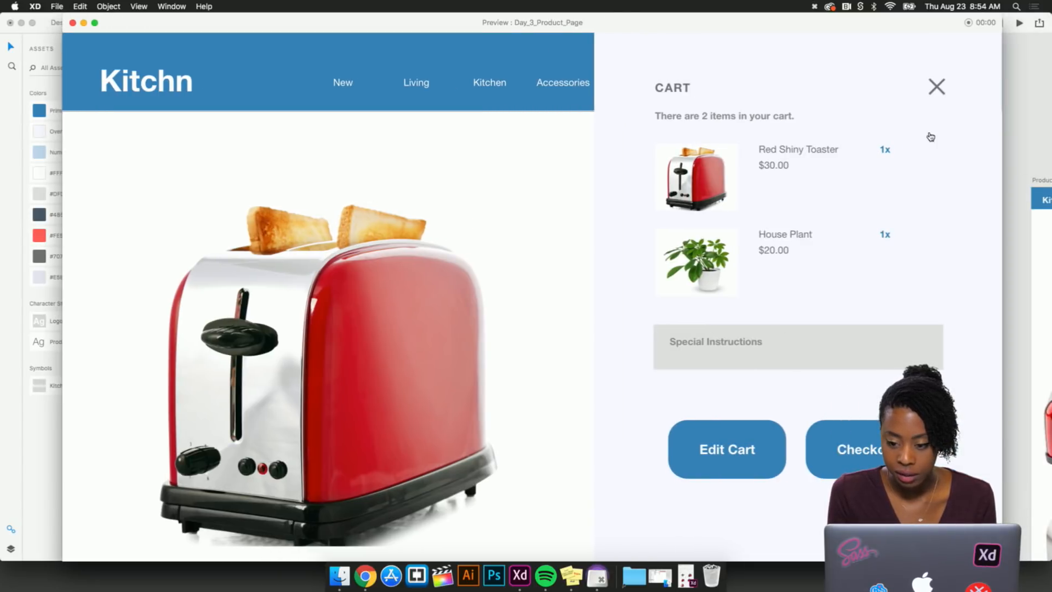
click(935, 89)
click(712, 337)
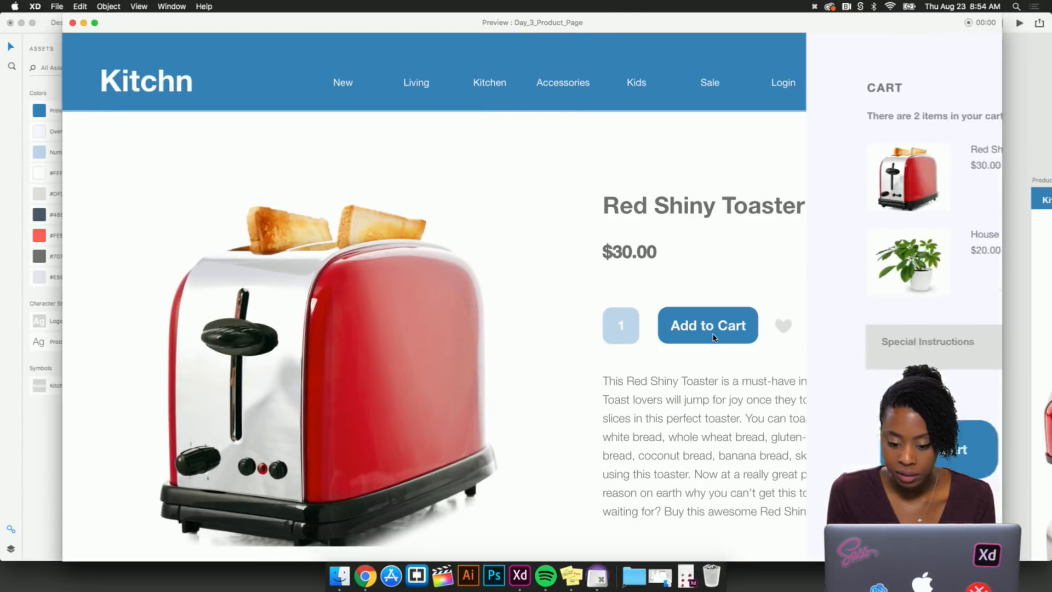
click(934, 102)
Scroll through the toaster images in the preview to check that the header and product description stay fixed
scroll(538, 402, down, 10)
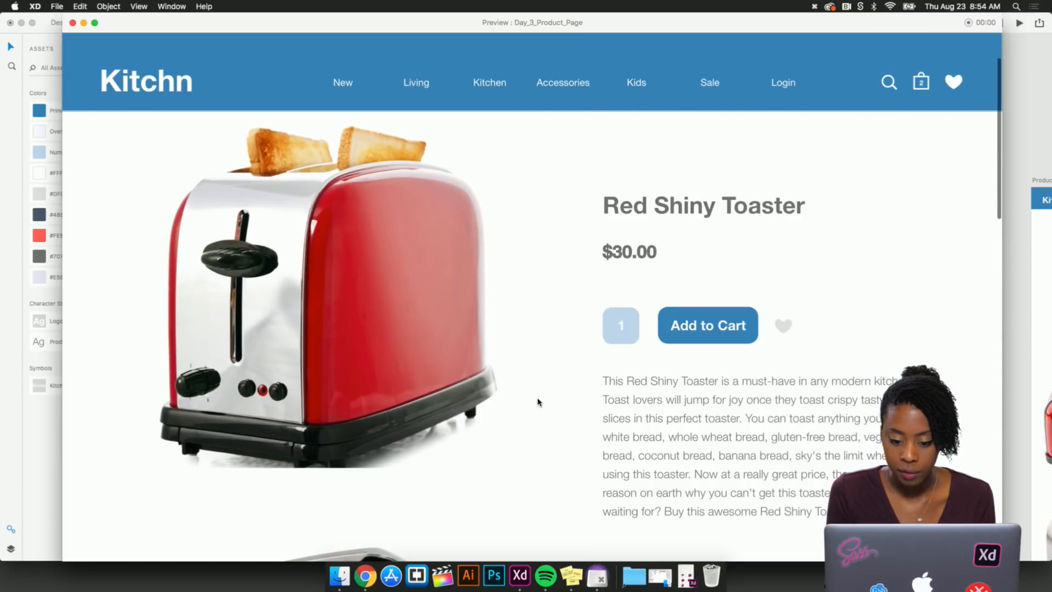
scroll(537, 402, down, 3)
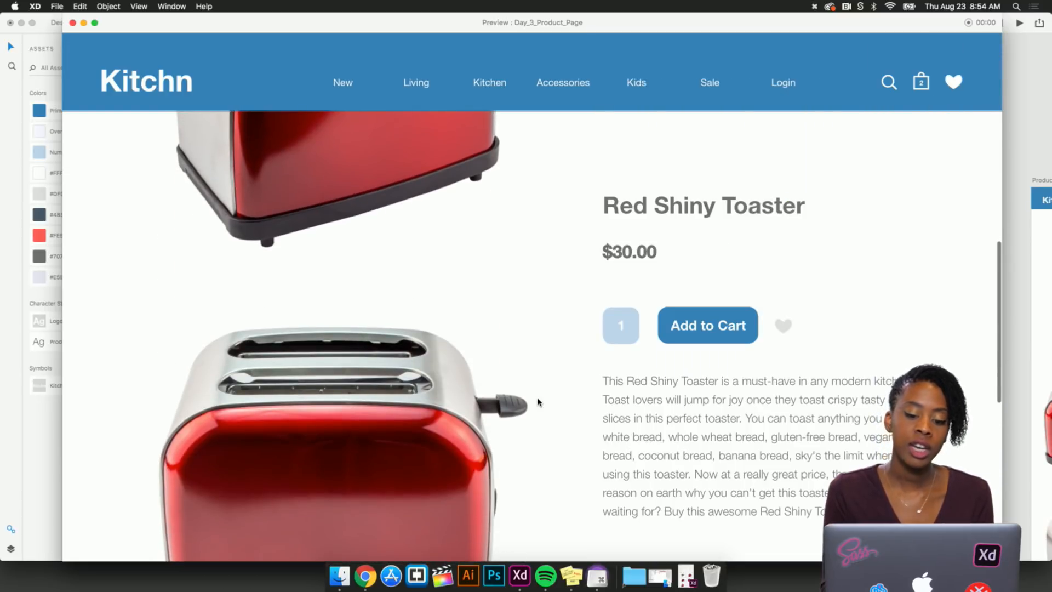
scroll(477, 367, down, 3)
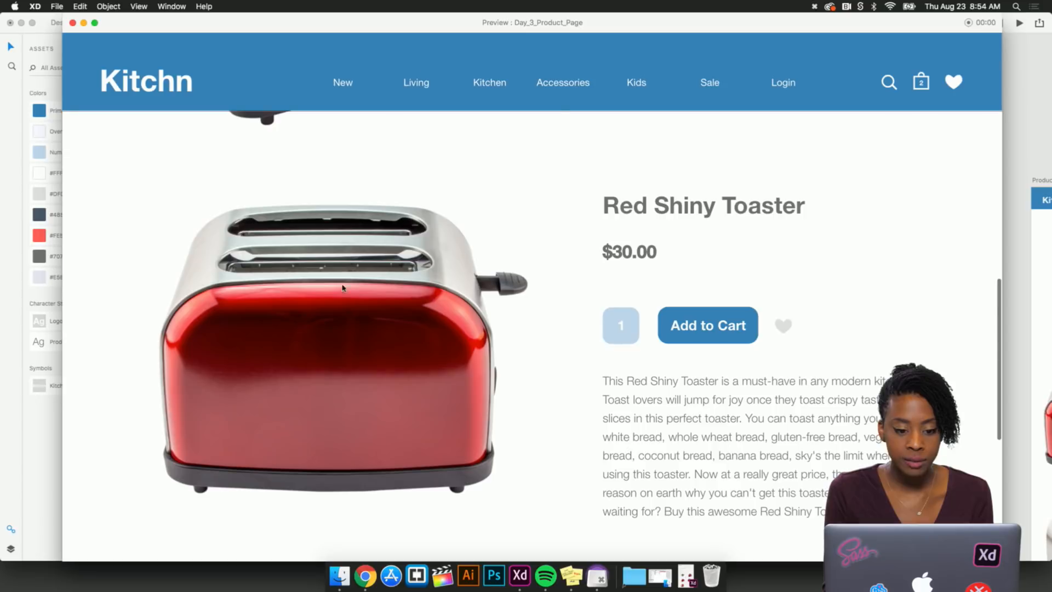
scroll(338, 348, down, 5)
scroll(338, 348, down, 8)
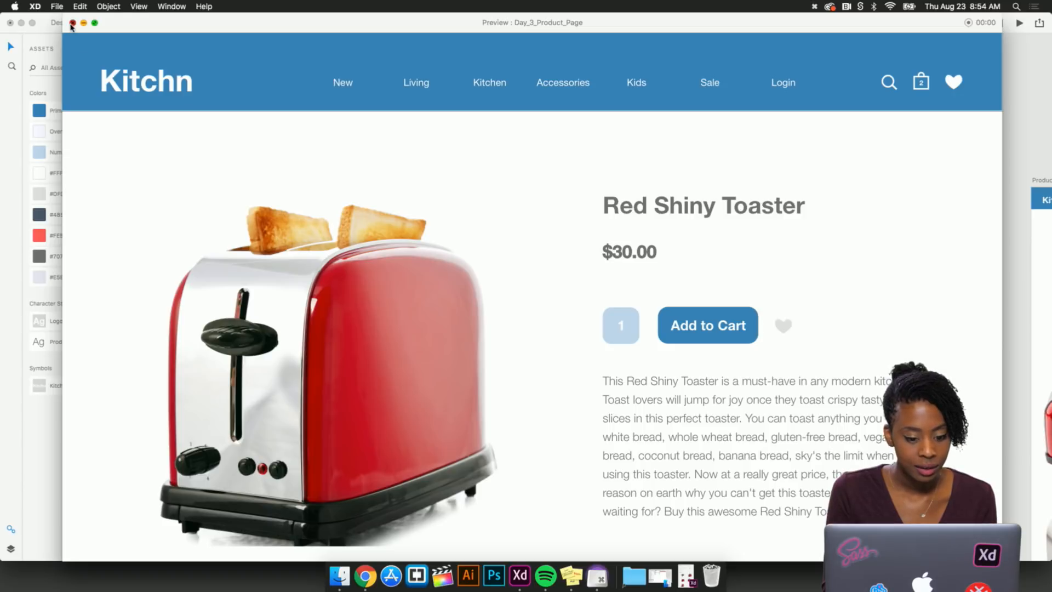
Close the prototype preview and return the document to Design mode
click(71, 23)
scroll(505, 134, left, 3)
scroll(505, 133, down, 2)
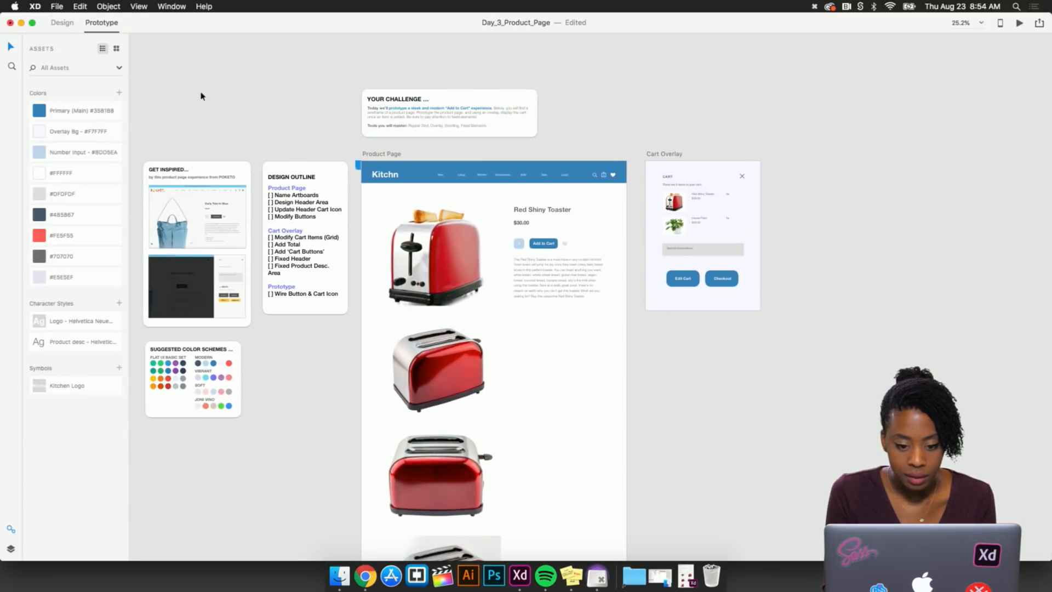
click(69, 26)
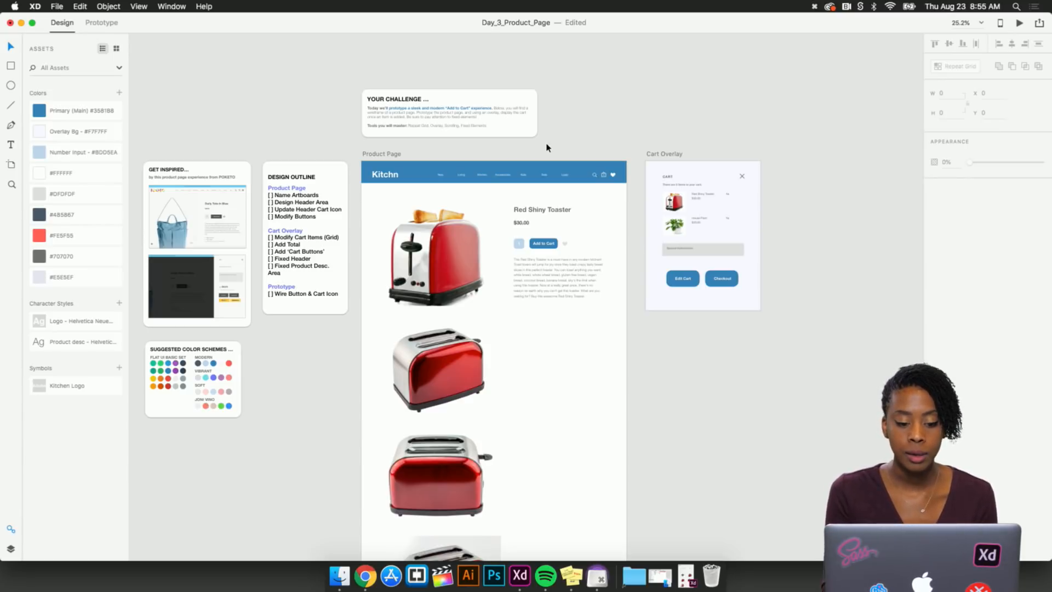
click(370, 154)
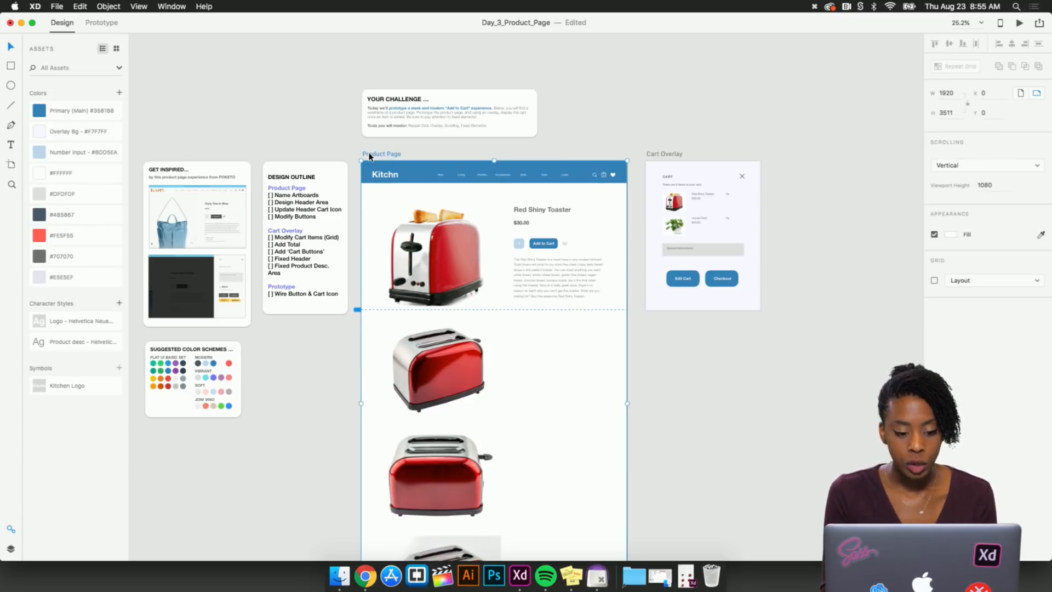
shift+click(682, 154)
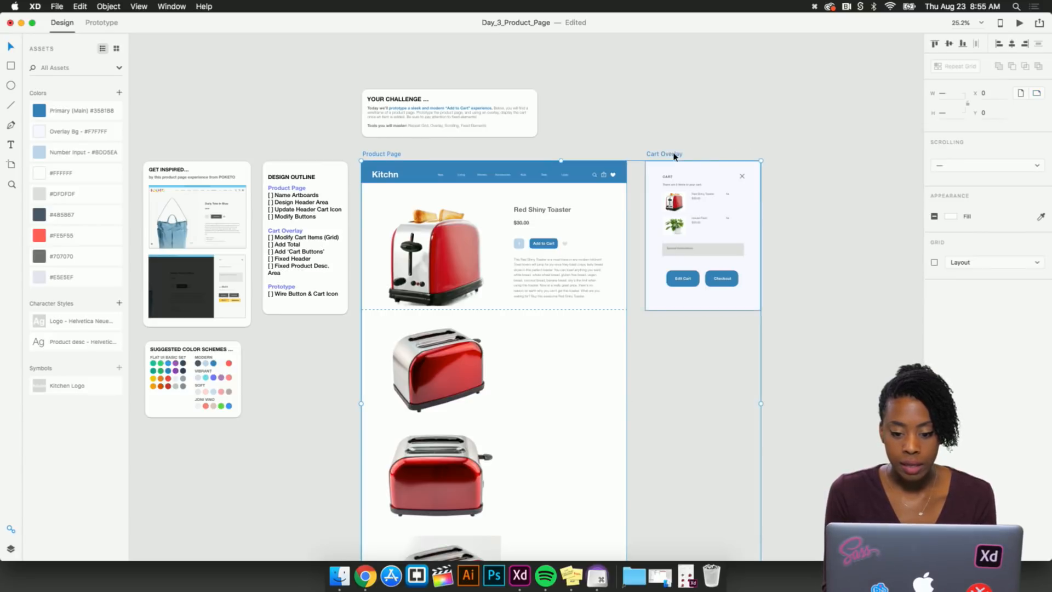
click(1039, 24)
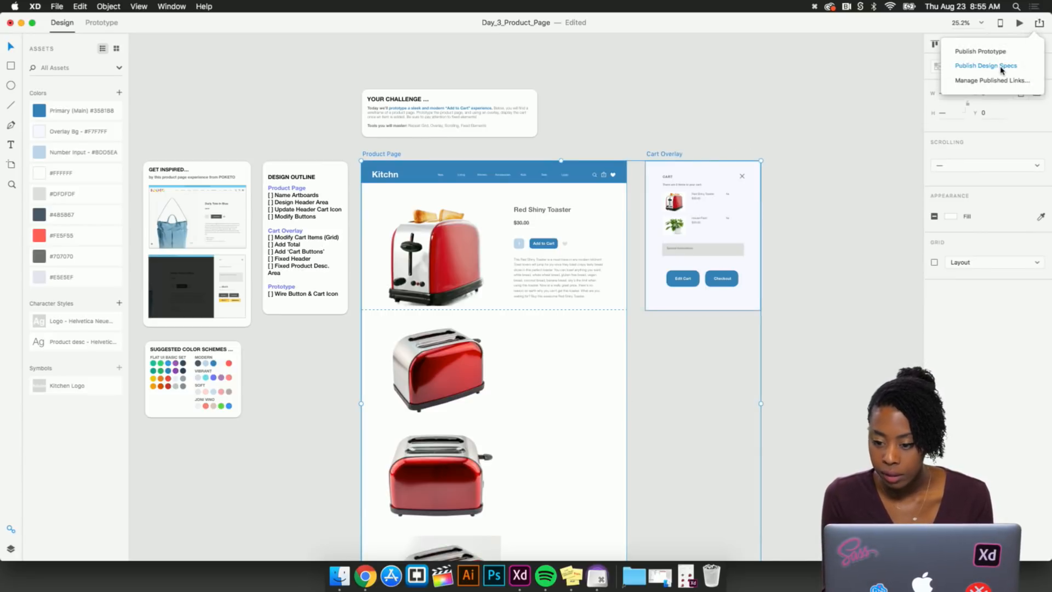
click(854, 94)
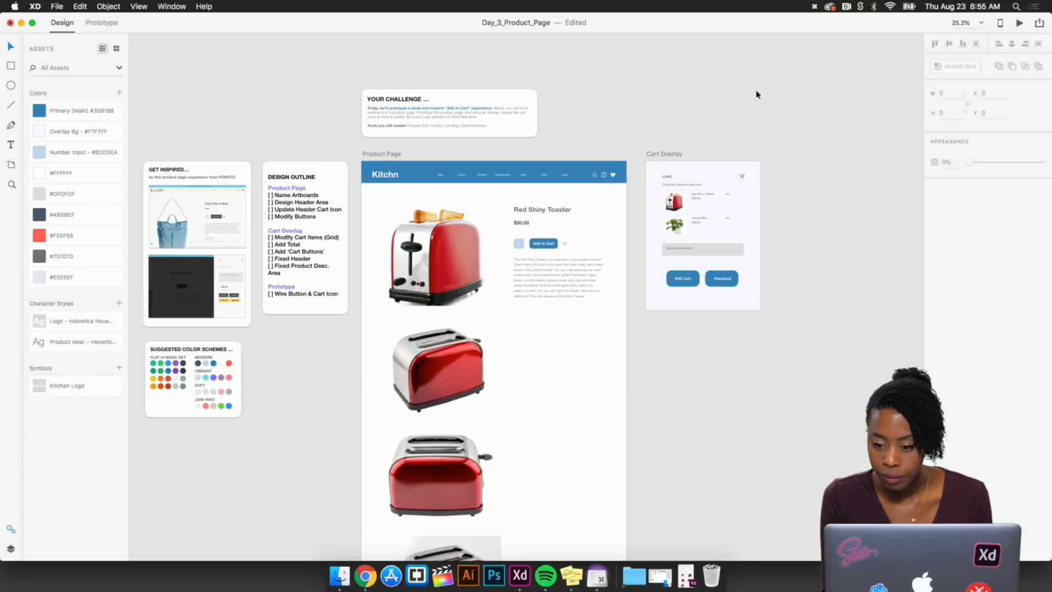
Publish the Product Page prototype as a public link titled Day_3_Product_Page, with comments allowed and hotspot hints shown
click(372, 154)
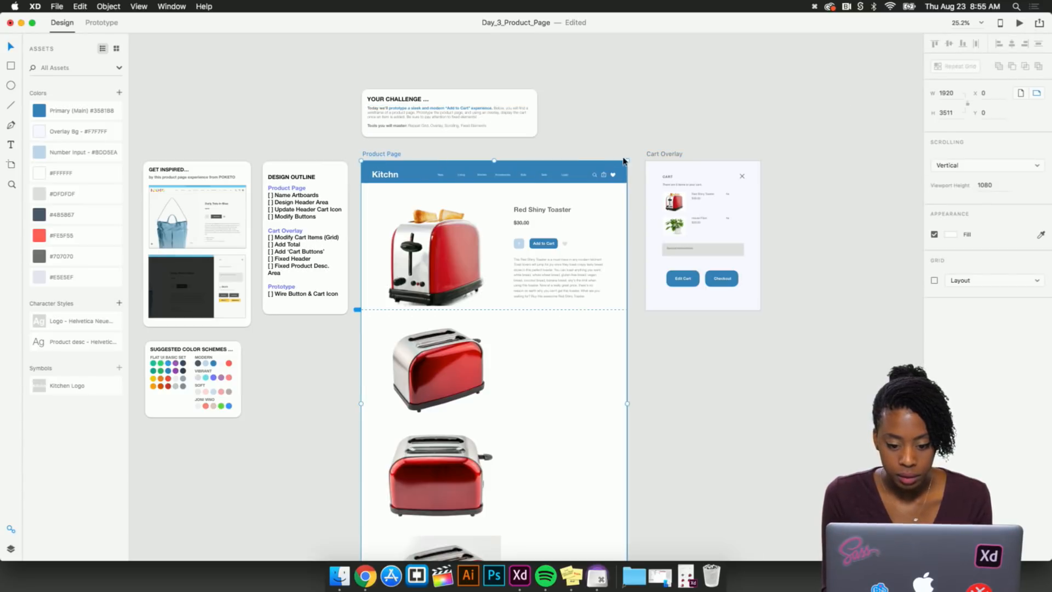
click(1039, 24)
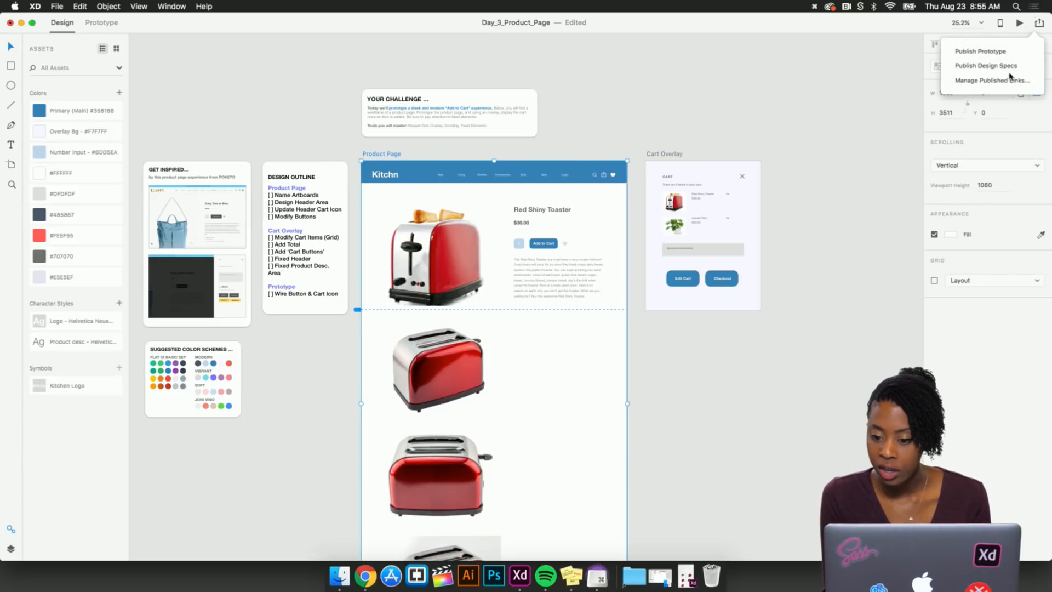
click(983, 53)
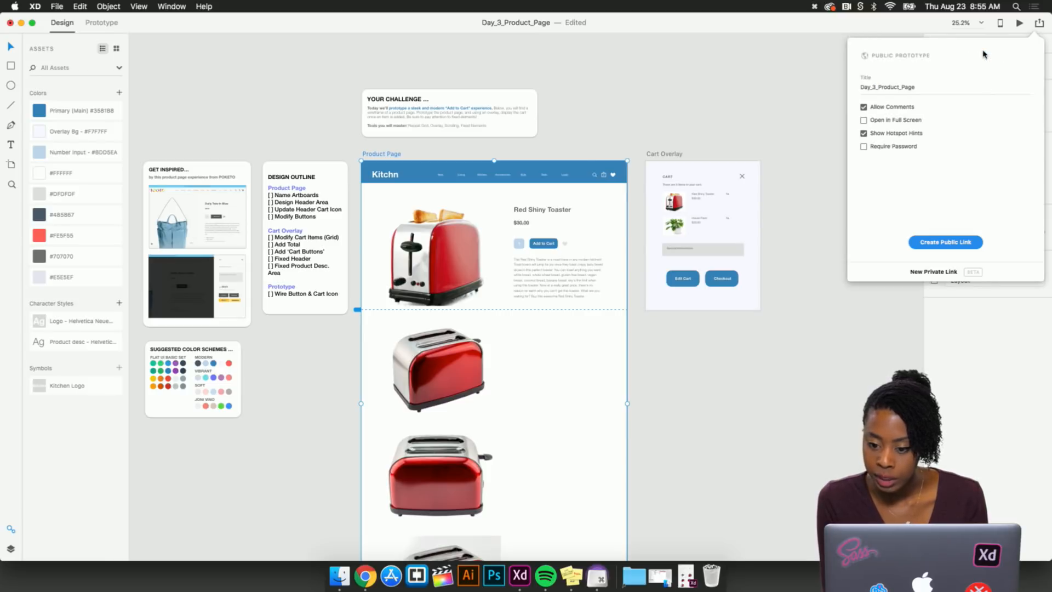
click(954, 243)
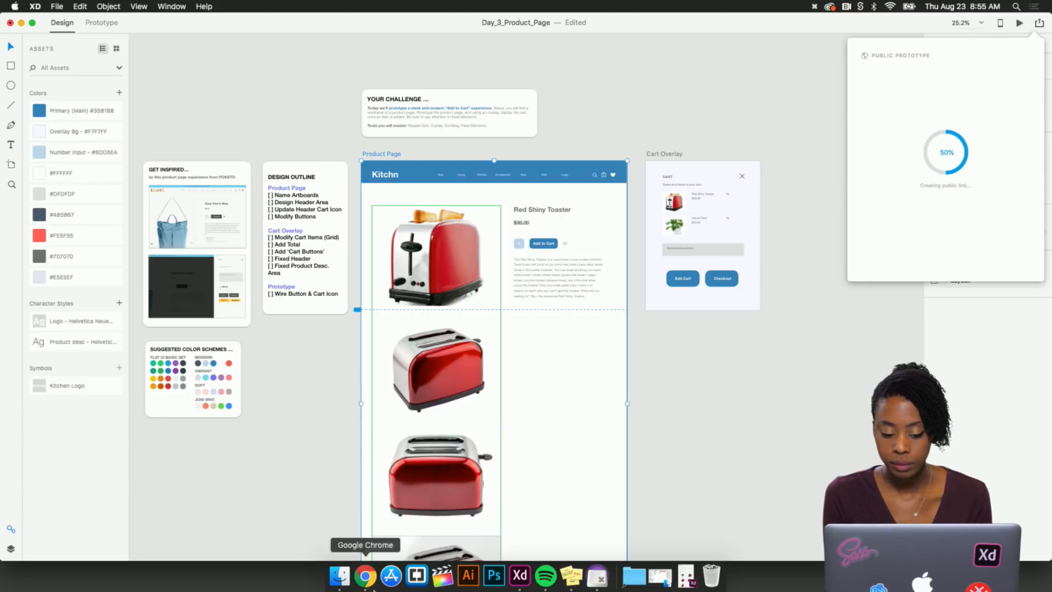
Switch to Chrome and open the XD Daily Creative Challenge project from the Behance profile in the project editor
click(364, 575)
click(231, 28)
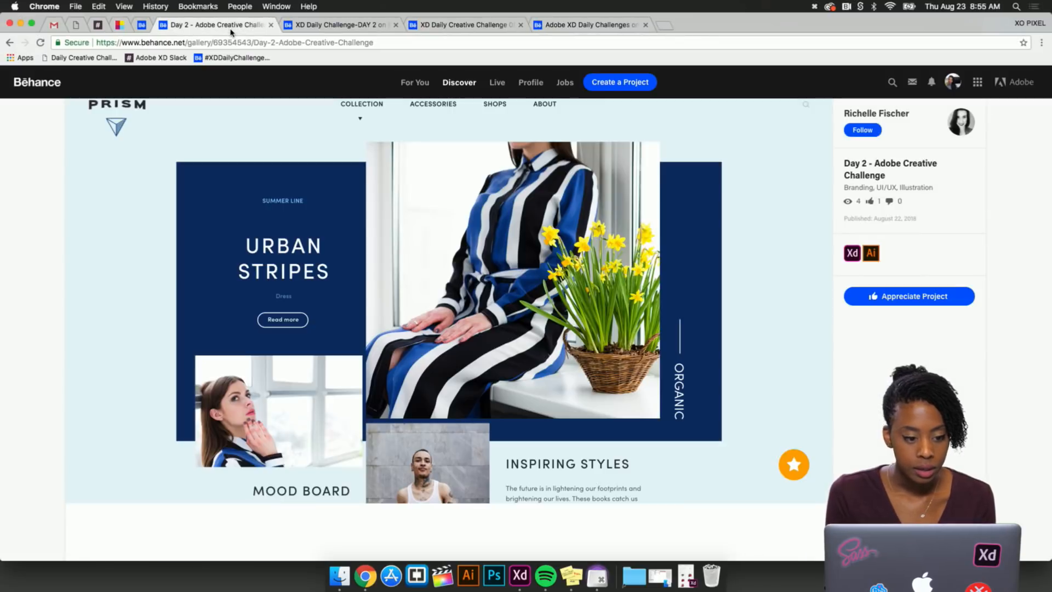
click(141, 25)
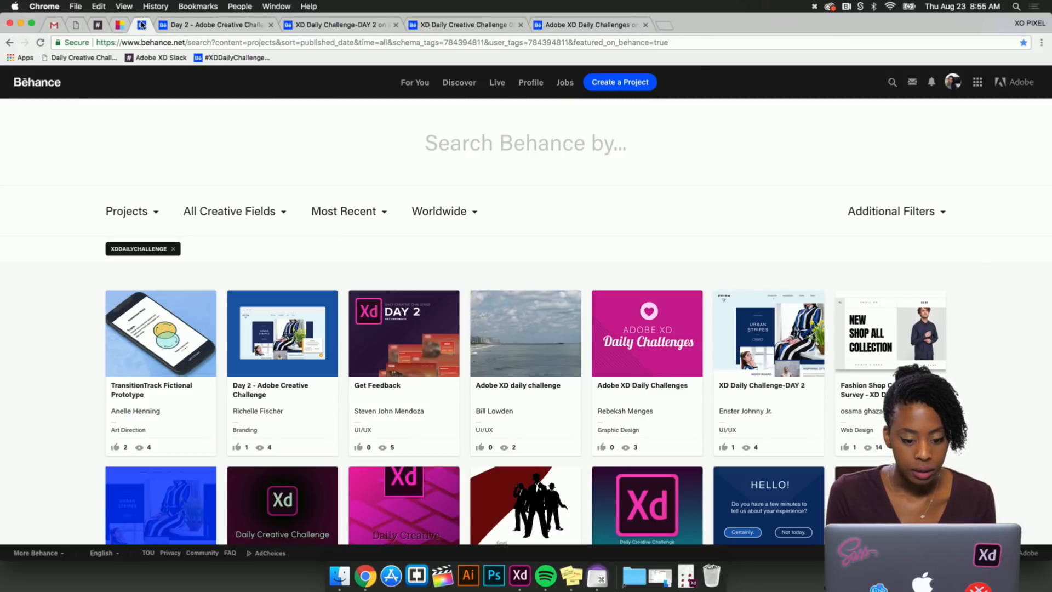
click(628, 83)
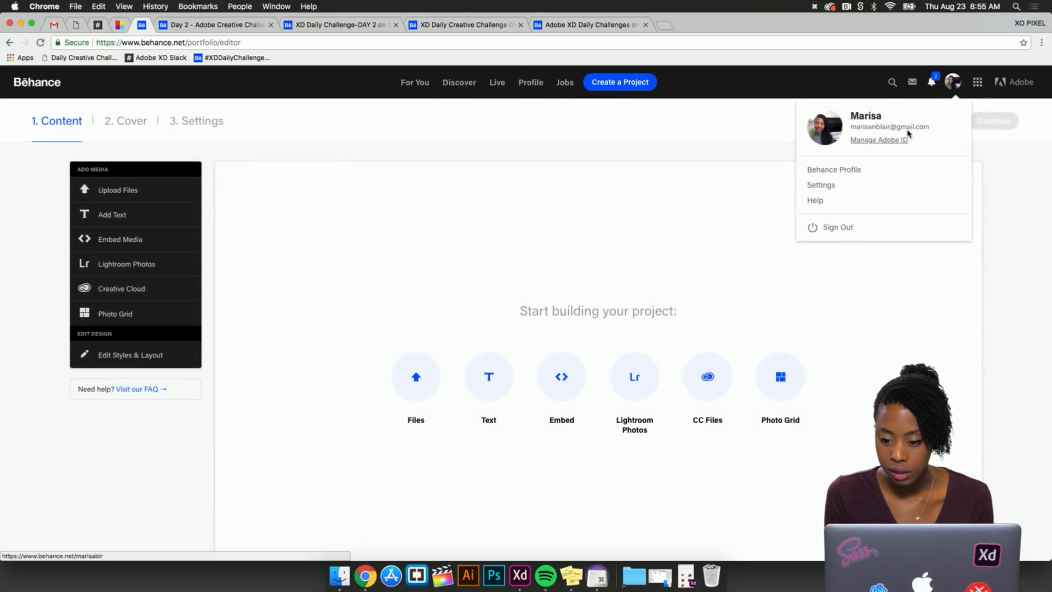
click(952, 85)
click(470, 252)
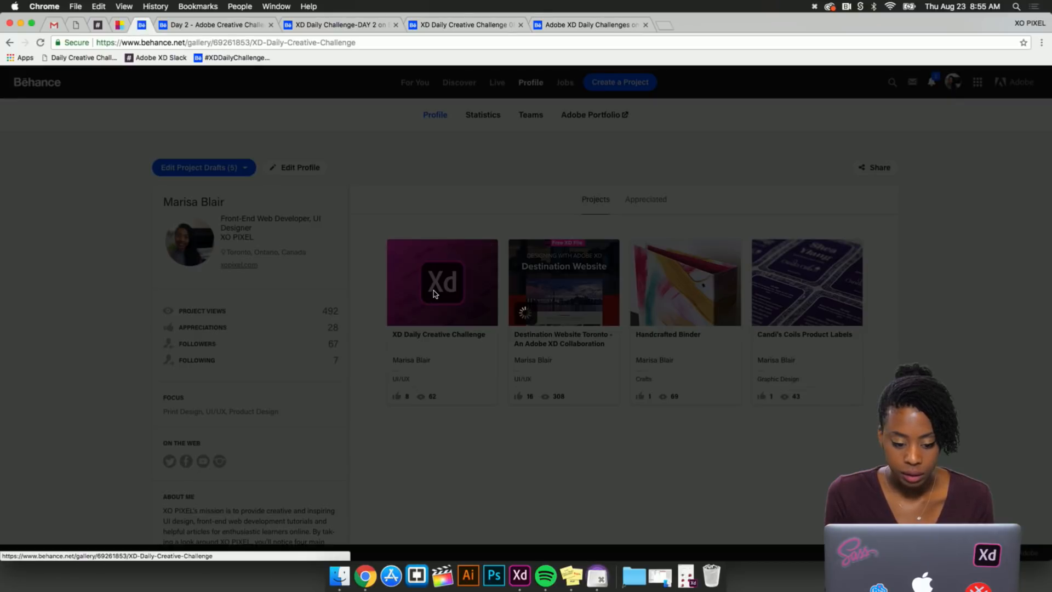
click(874, 113)
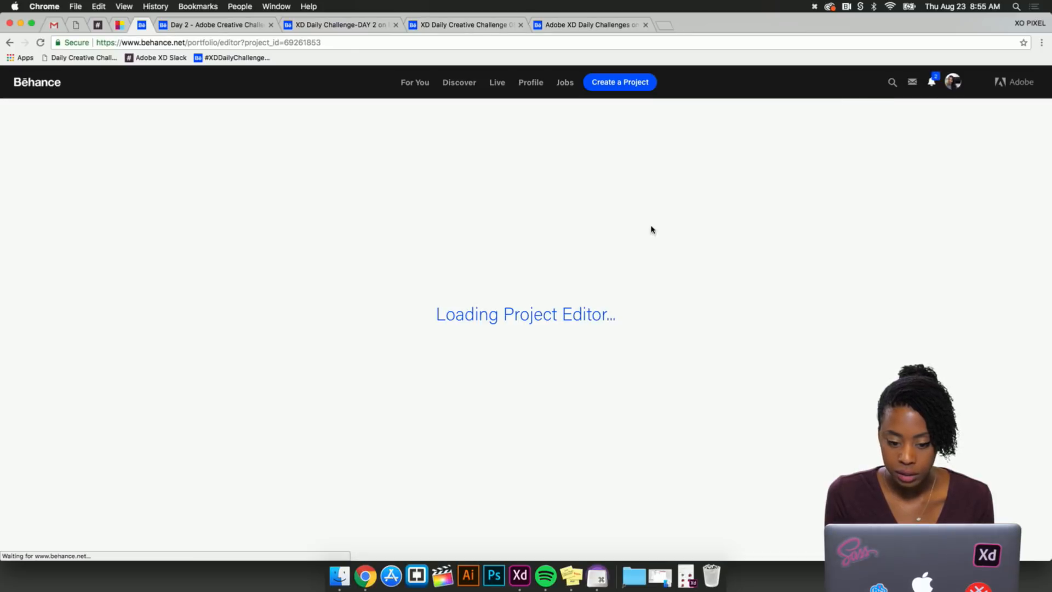
scroll(630, 344, down, 15)
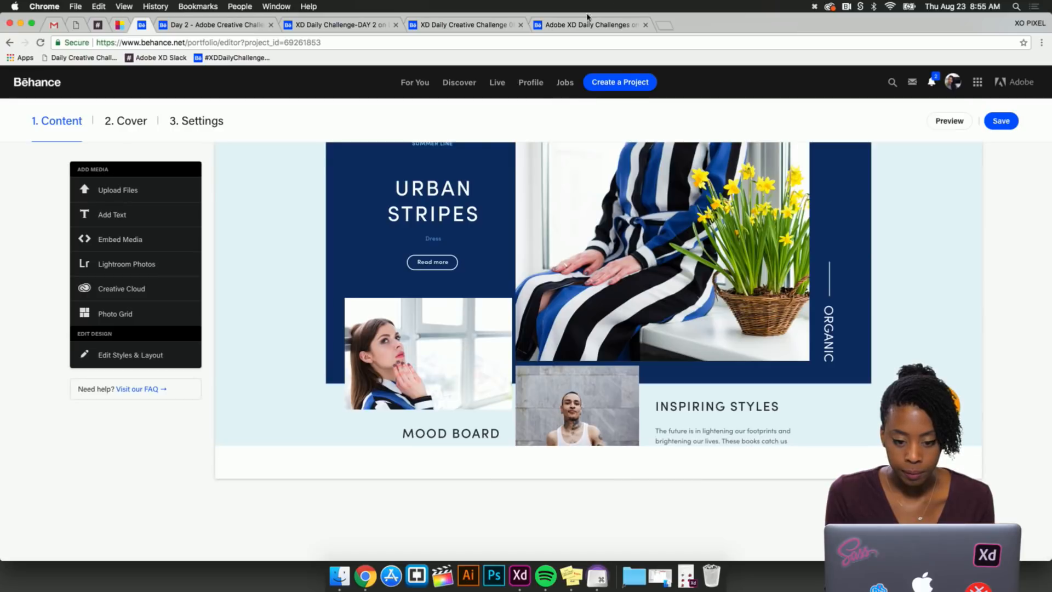
Switch back to Adobe XD and copy the embed code of the published Day_3_Product_Page prototype
key(ctrl+Up)
mouse_move(550, 8)
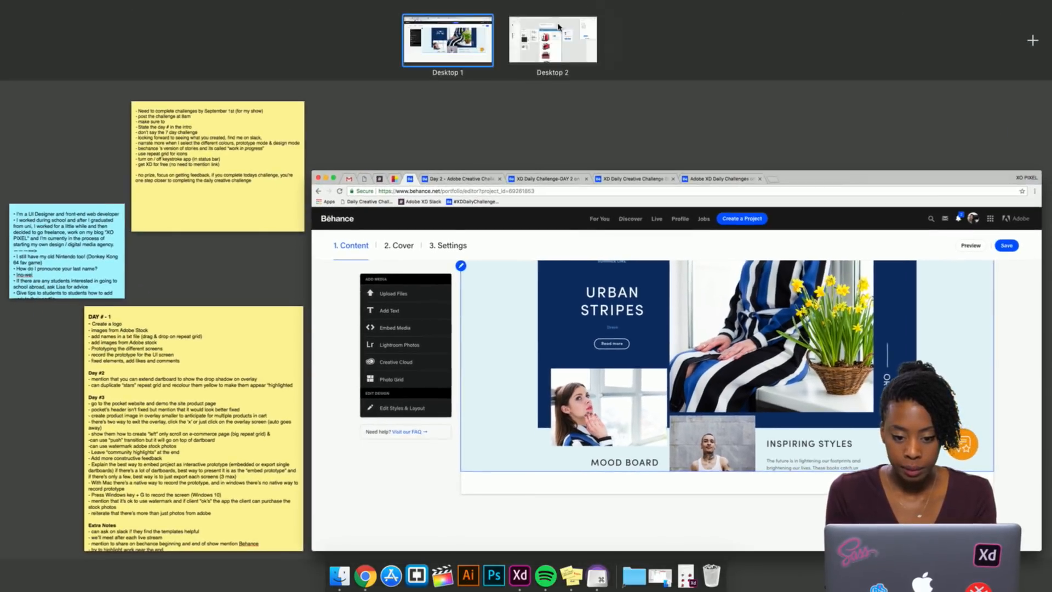
click(553, 40)
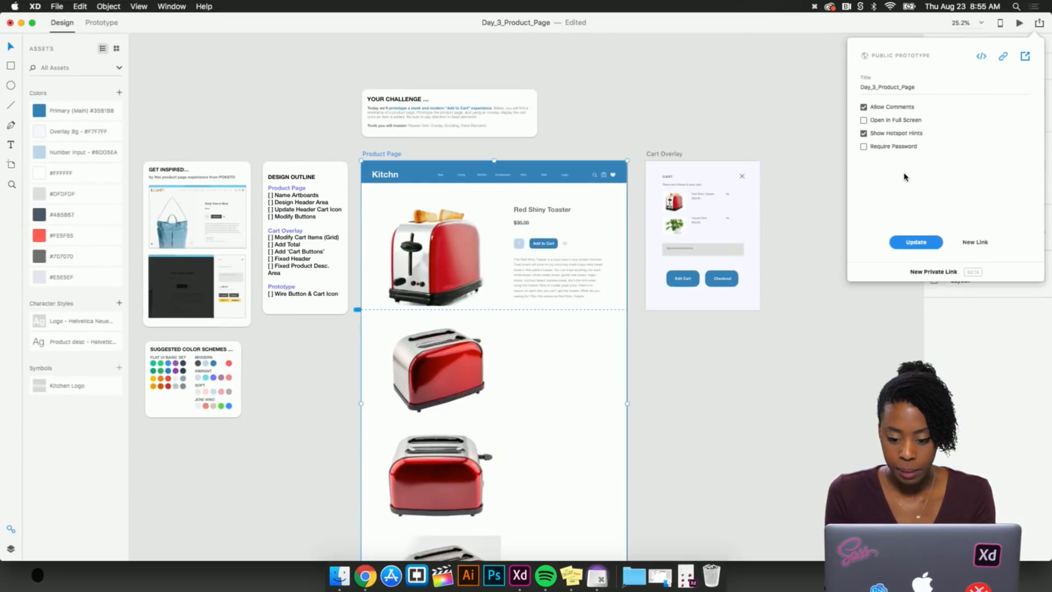
click(980, 56)
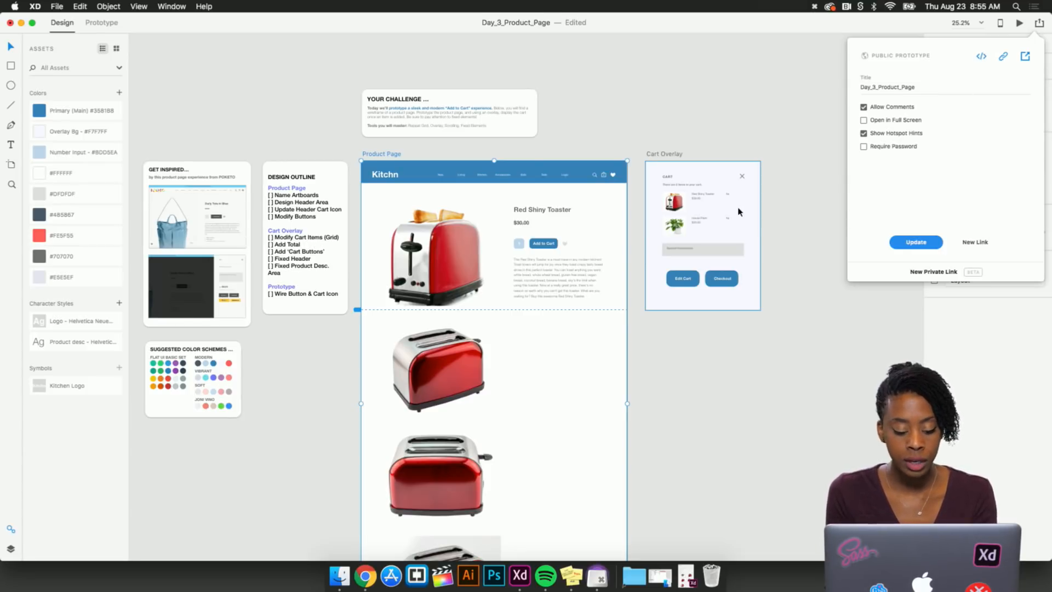
Back in Chrome, embed the prototype below the Behance project's last image by pasting the copied 1920 × 1080 iframe code
key(ctrl+Up)
mouse_move(398, 3)
click(476, 30)
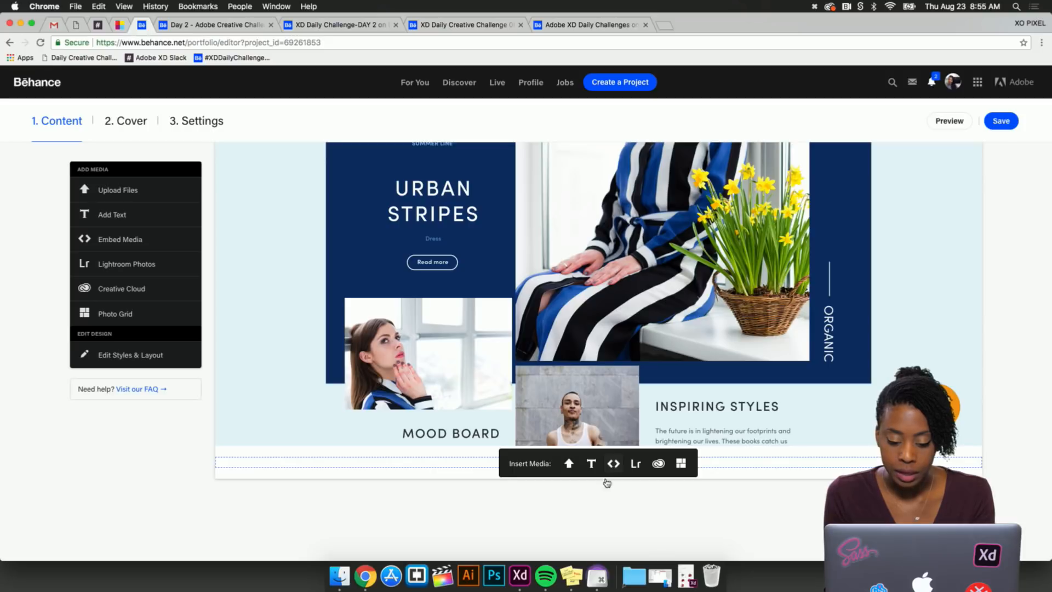
click(613, 465)
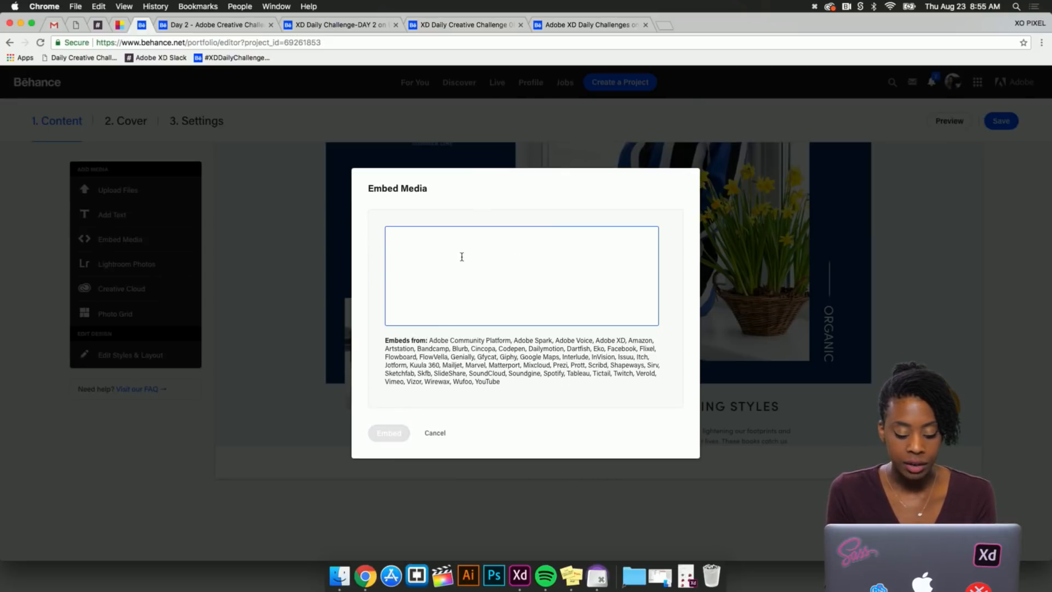
key(super+v)
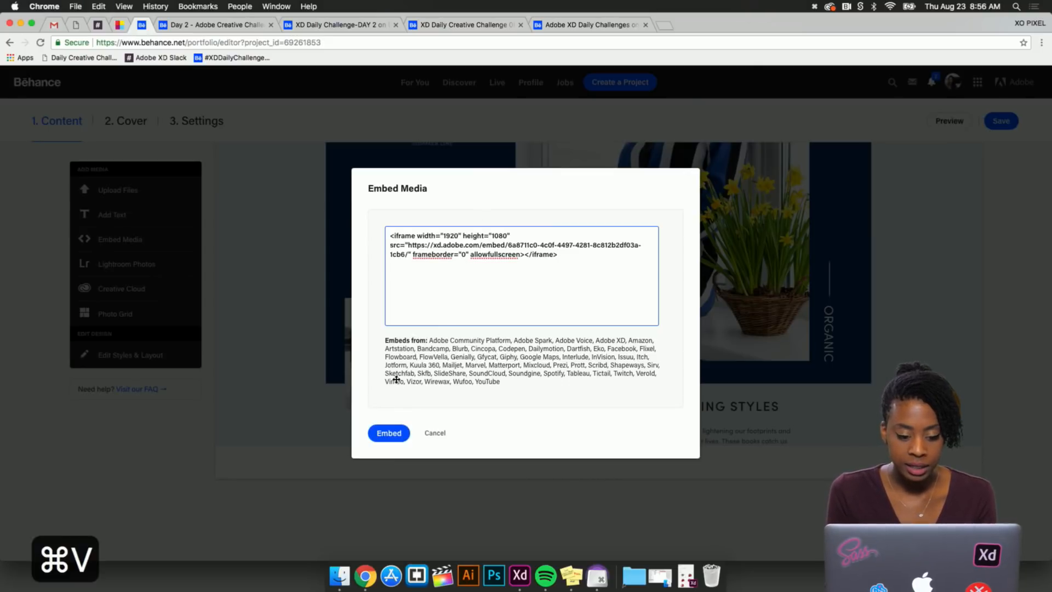
click(389, 432)
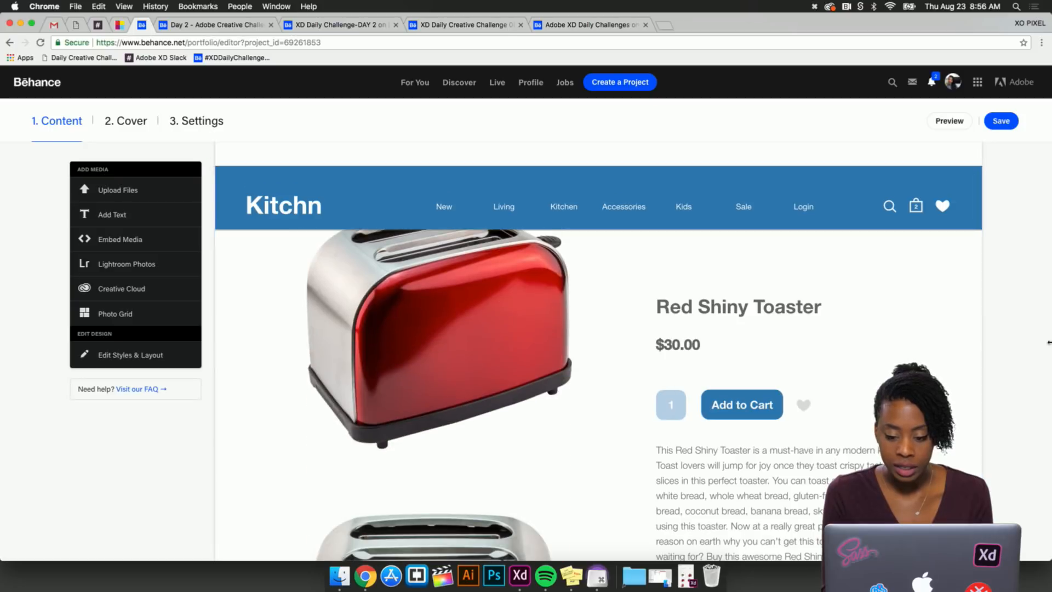
scroll(1046, 346, down, 2)
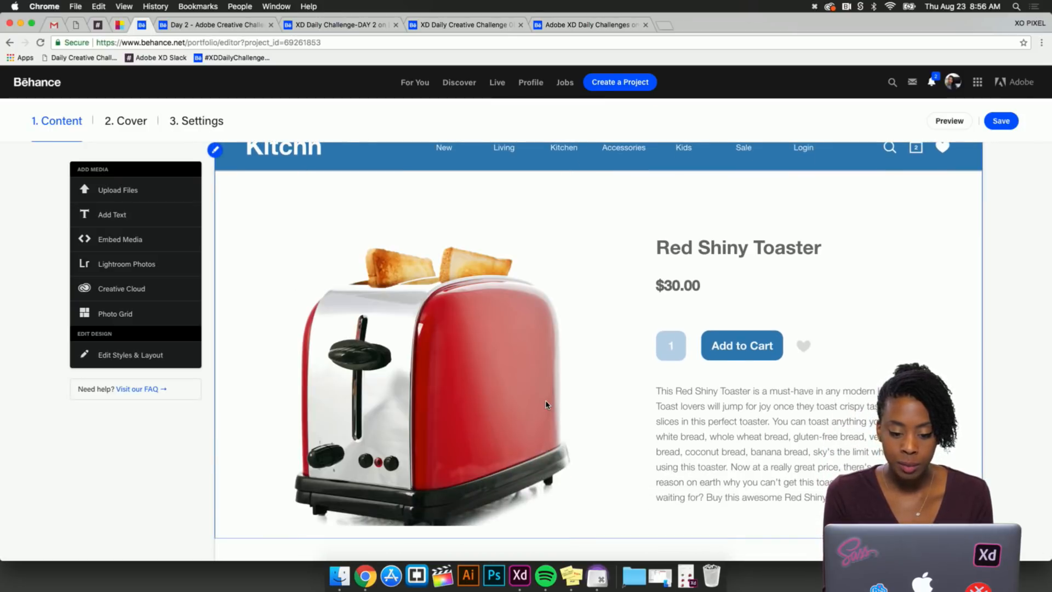
scroll(545, 405, up, 2)
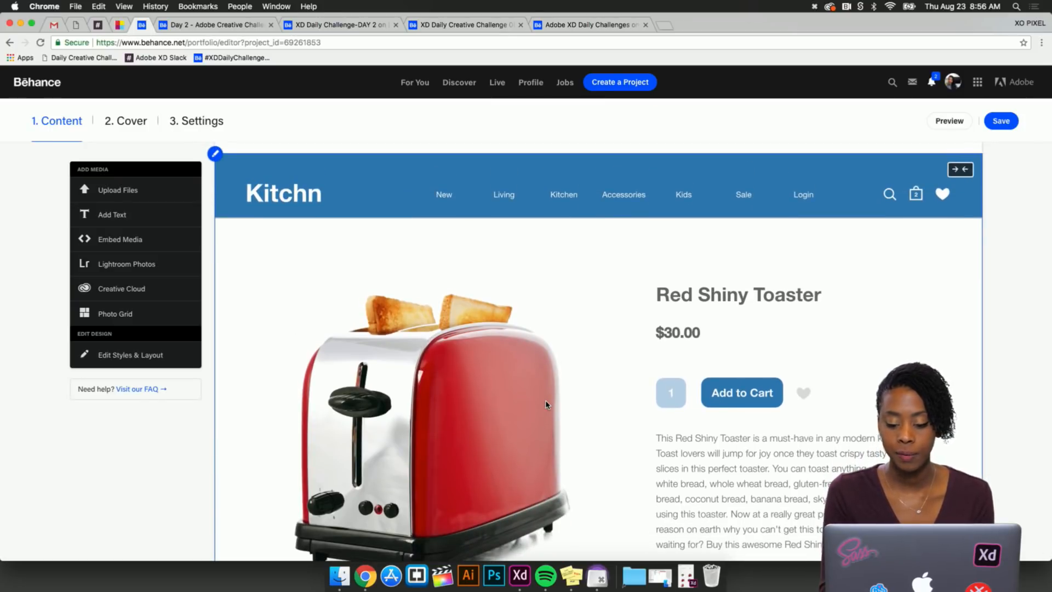